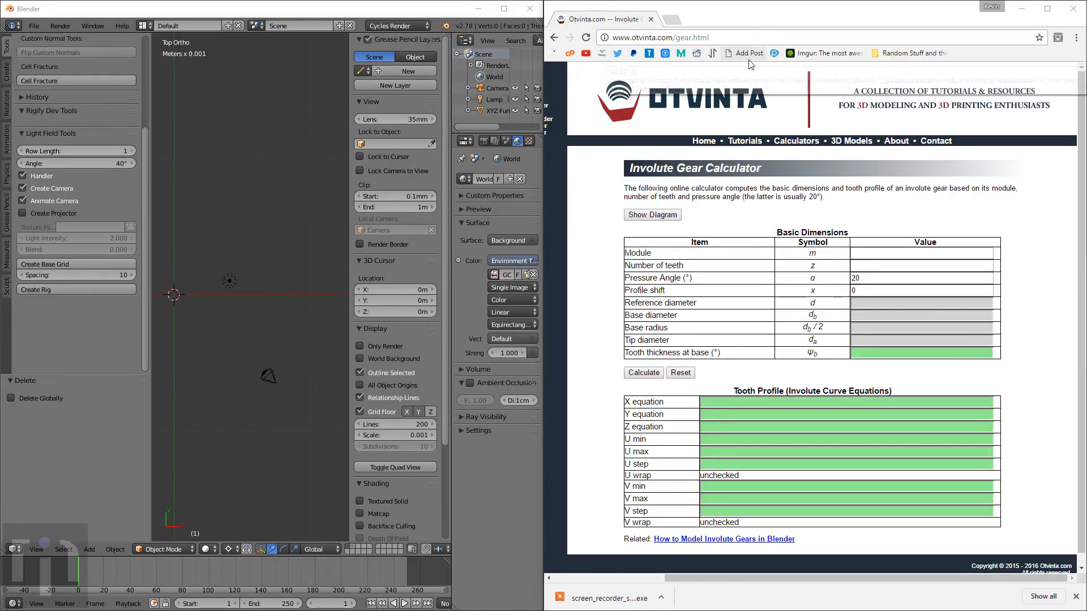
Step: Maximize the browser window and browse the site's gear tutorials, from involute and globoid worm gears to planetary, hypocycloid and hypoid drives
click(793, 11)
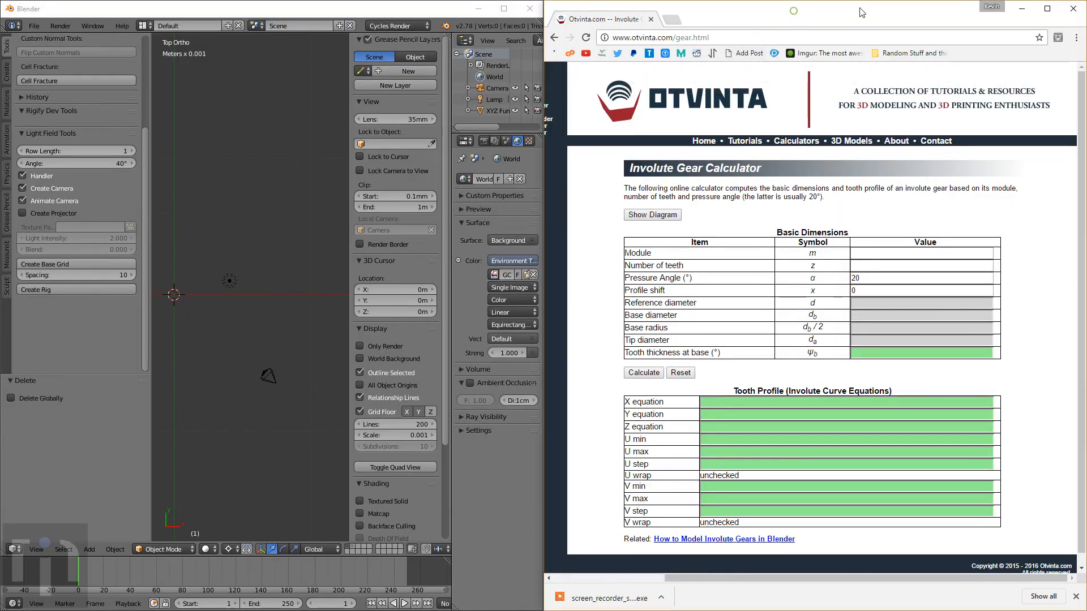
click(1047, 9)
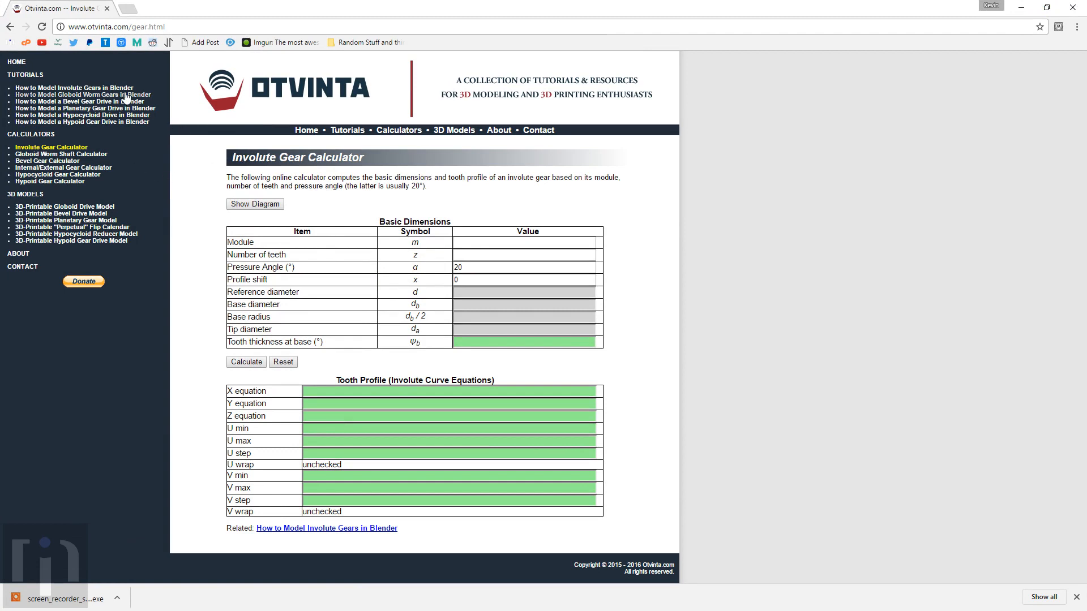
click(90, 90)
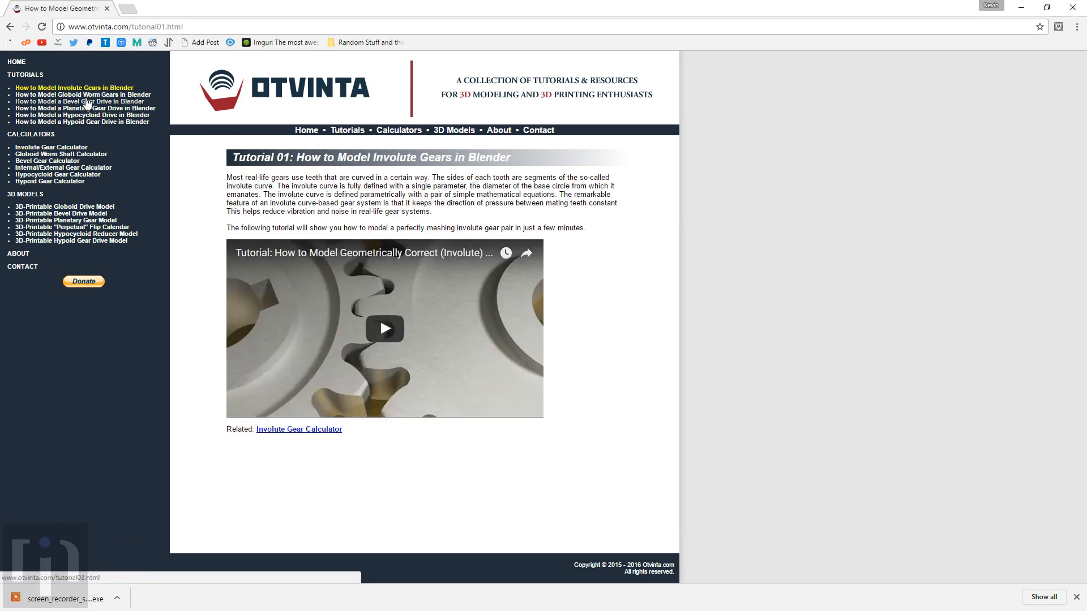
click(85, 94)
click(88, 103)
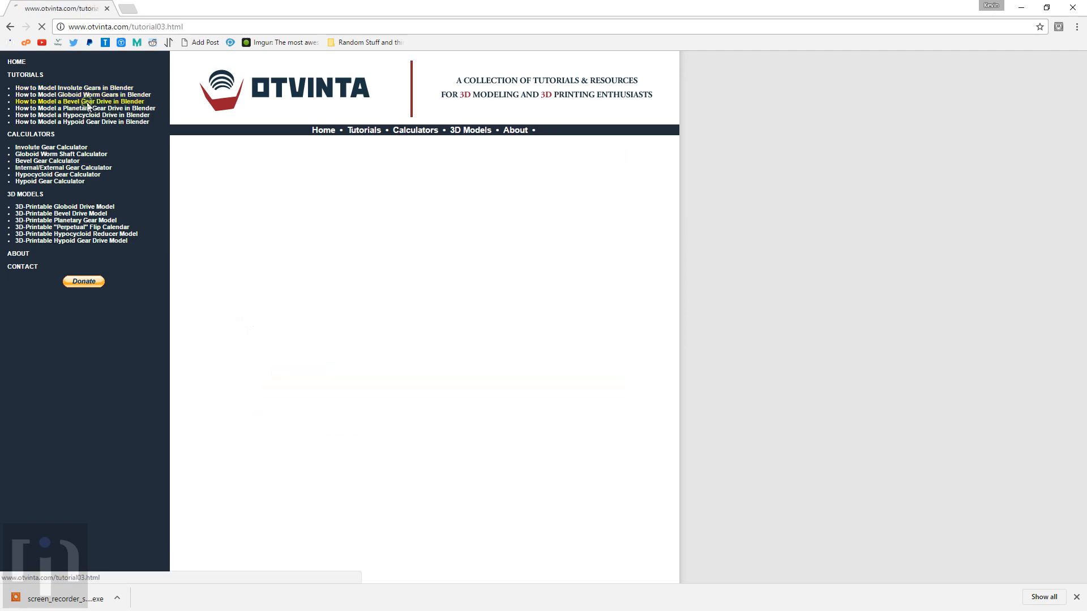
click(86, 110)
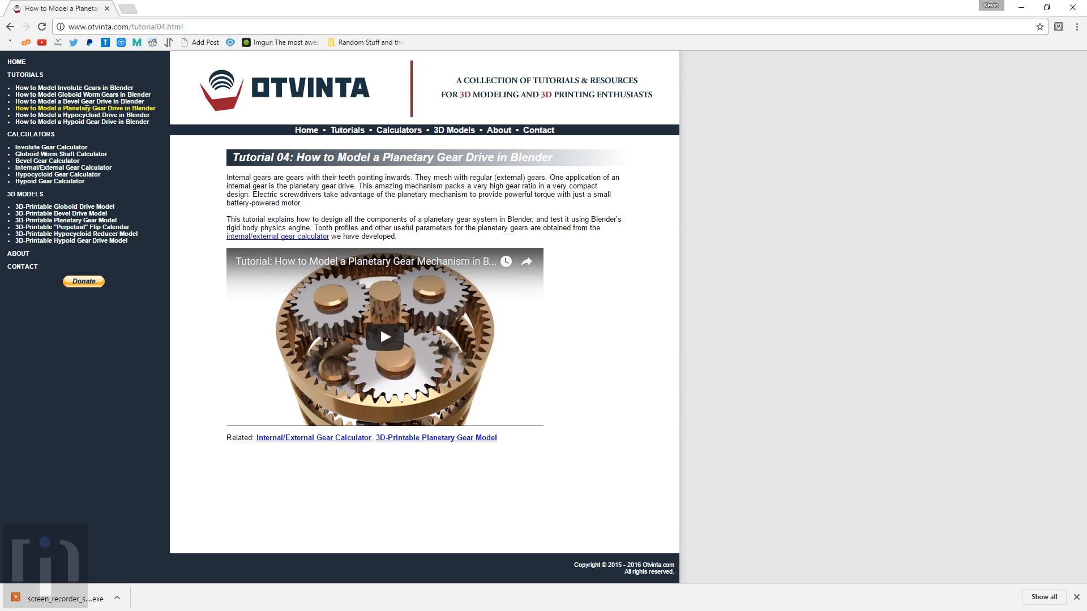
click(88, 115)
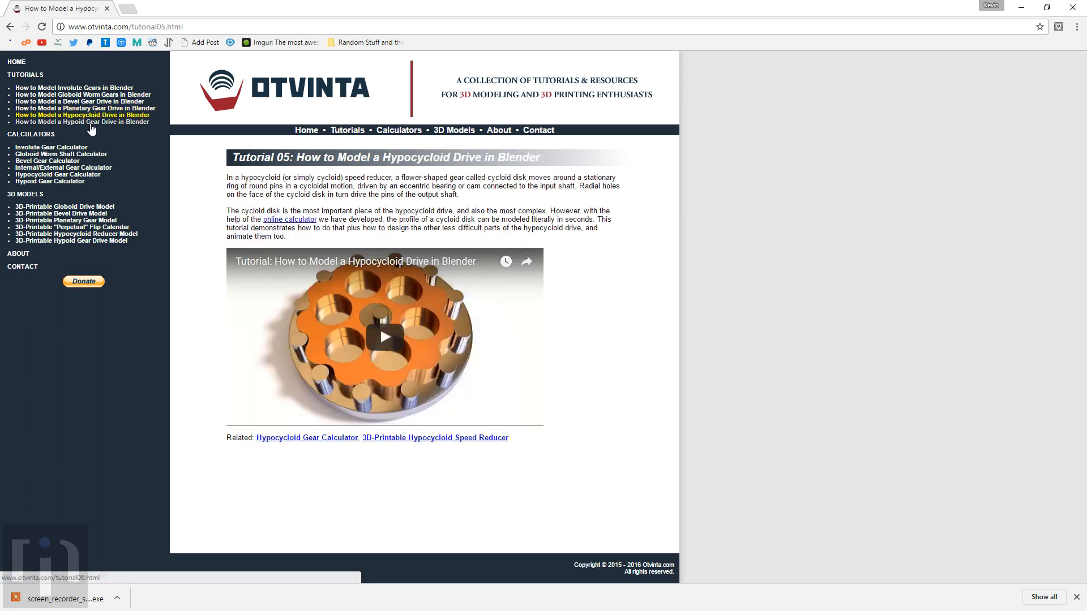
click(91, 122)
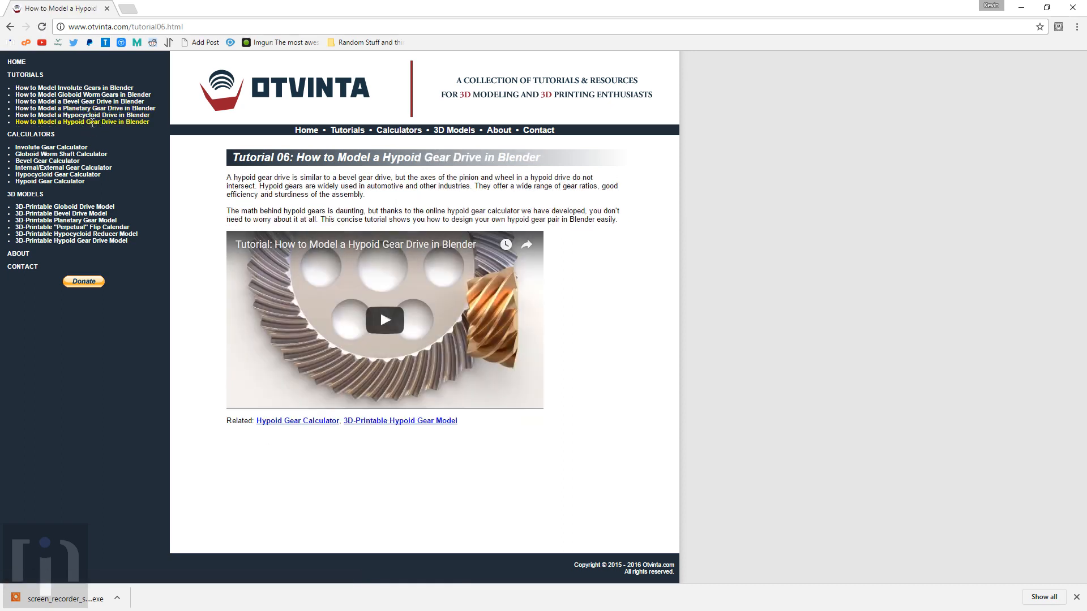
click(86, 89)
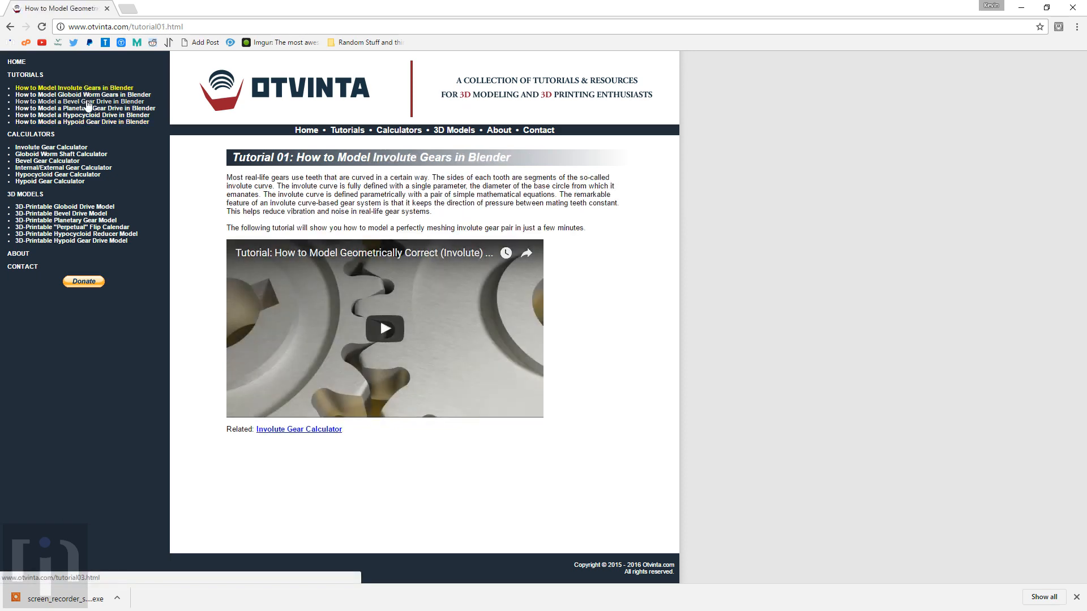
click(77, 146)
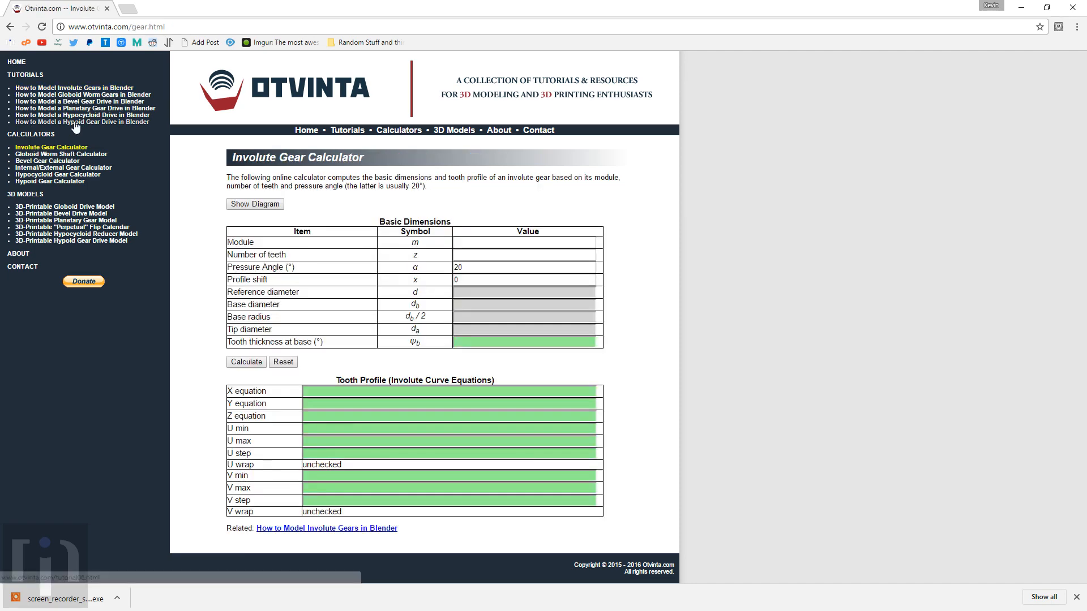
click(75, 122)
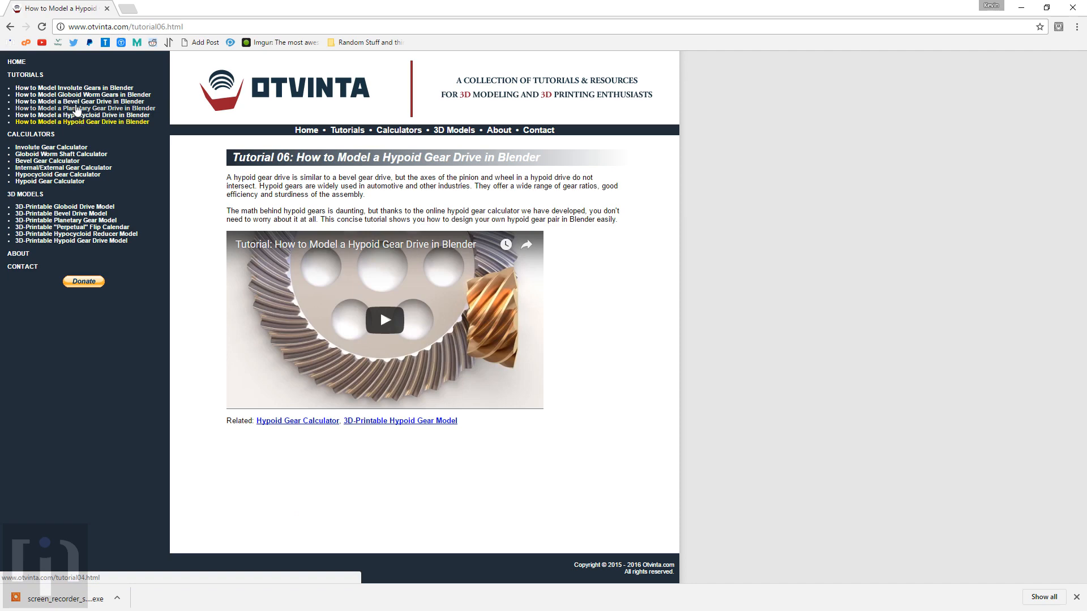
click(79, 94)
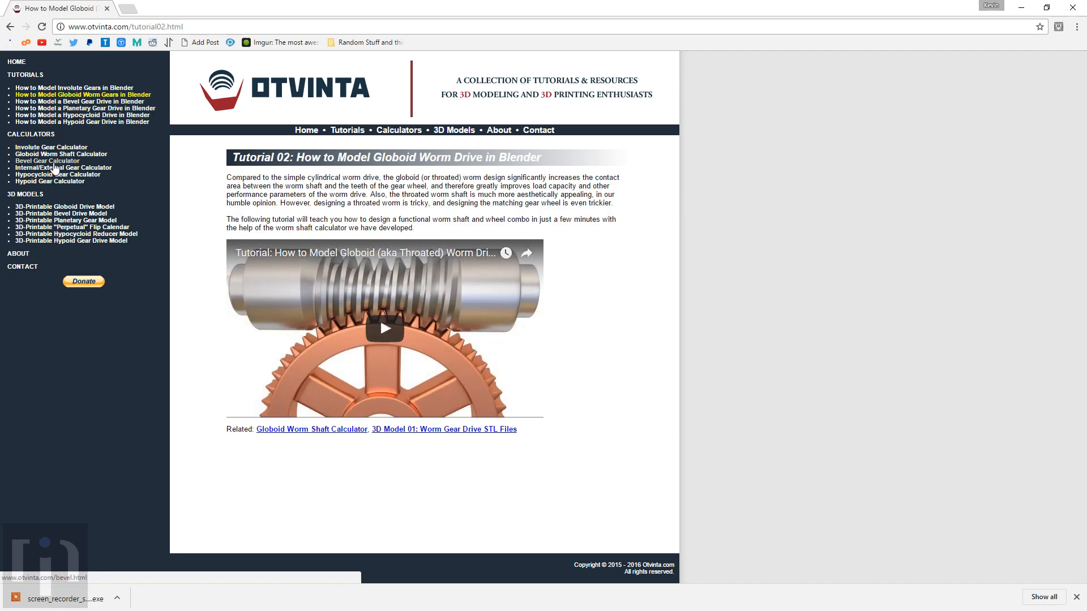
Step: Examine the Bevel Gear Calculator's diagram and the 3D-Printable Bevel Drive Model page
click(53, 161)
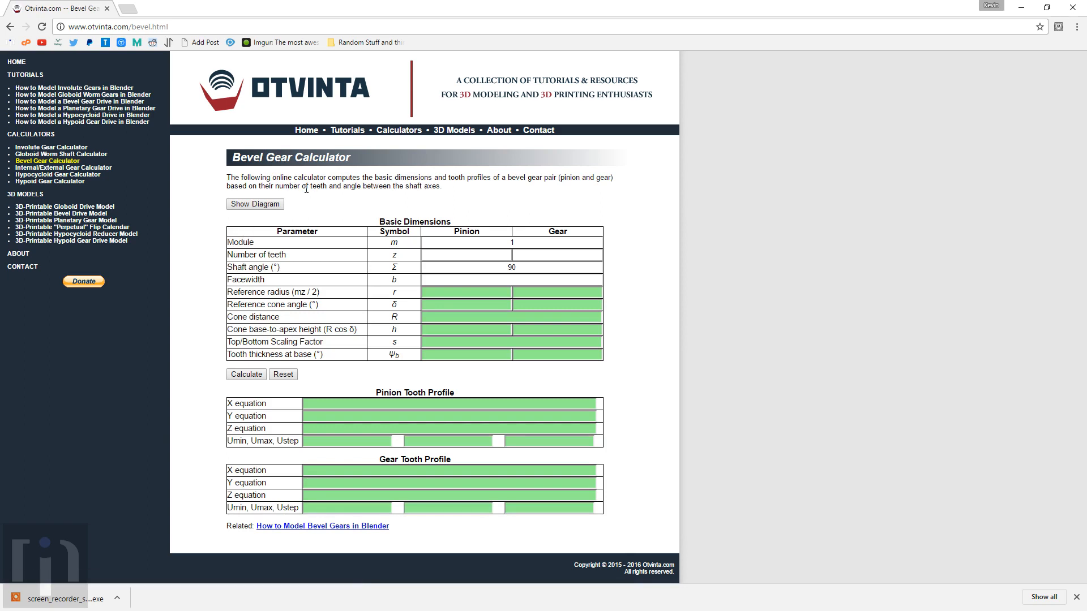
click(253, 203)
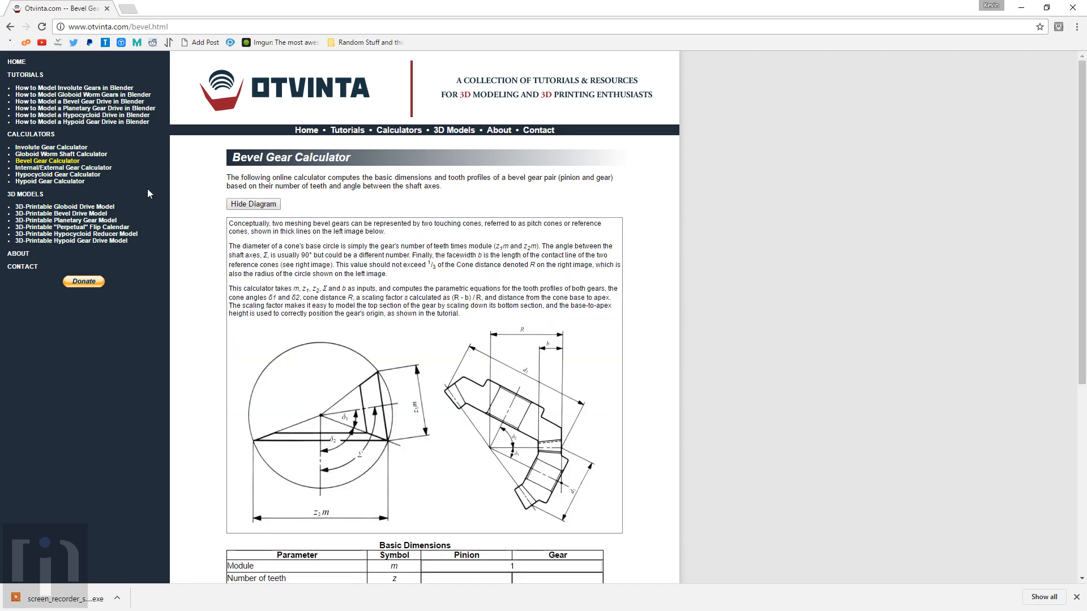
click(57, 213)
scroll(466, 387, down, 1)
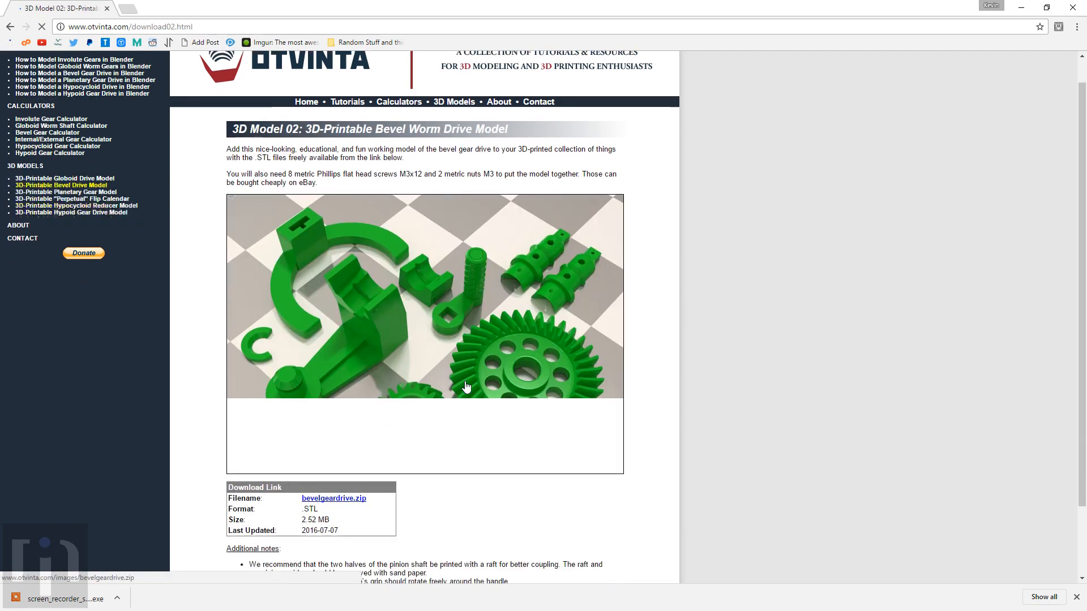
scroll(467, 387, down, 1)
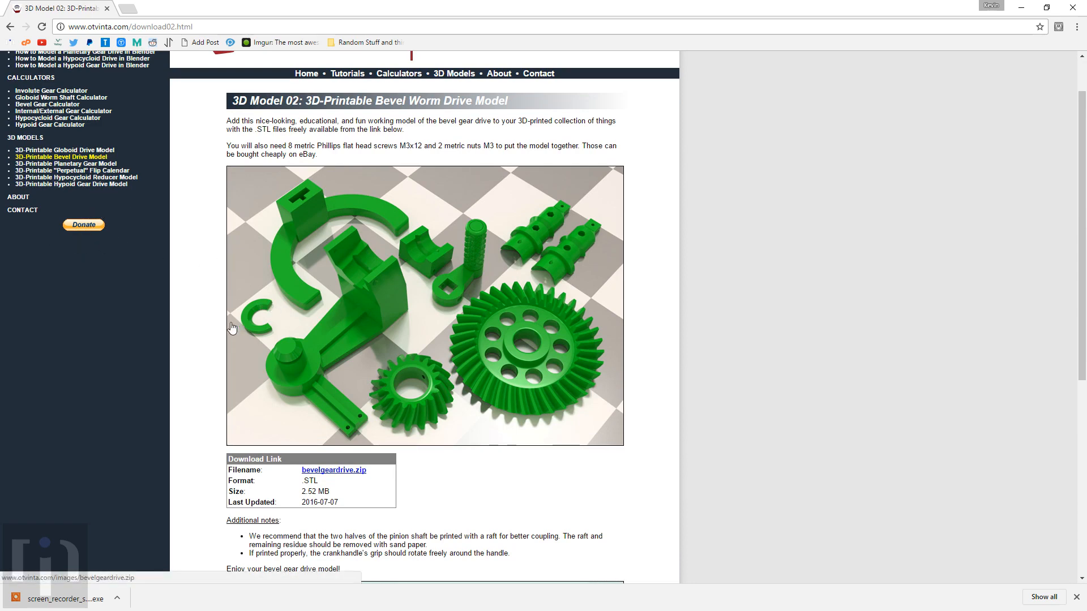
scroll(280, 324, up, 1)
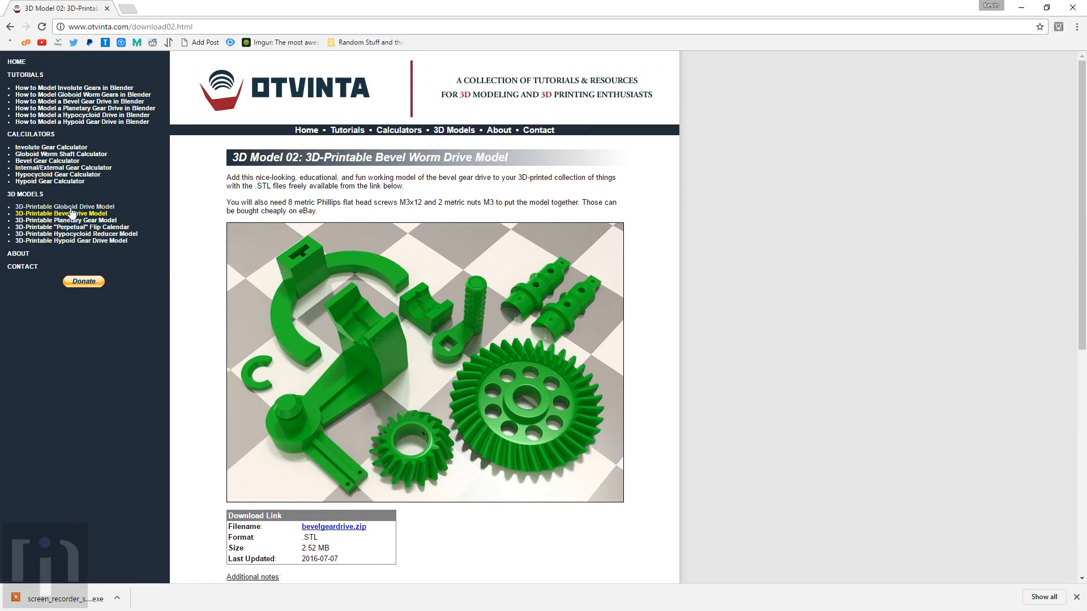
Step: View the hypocycloid calculator page and the pages of the 3D-printable bevel drive and planetary gear models
click(64, 182)
click(63, 175)
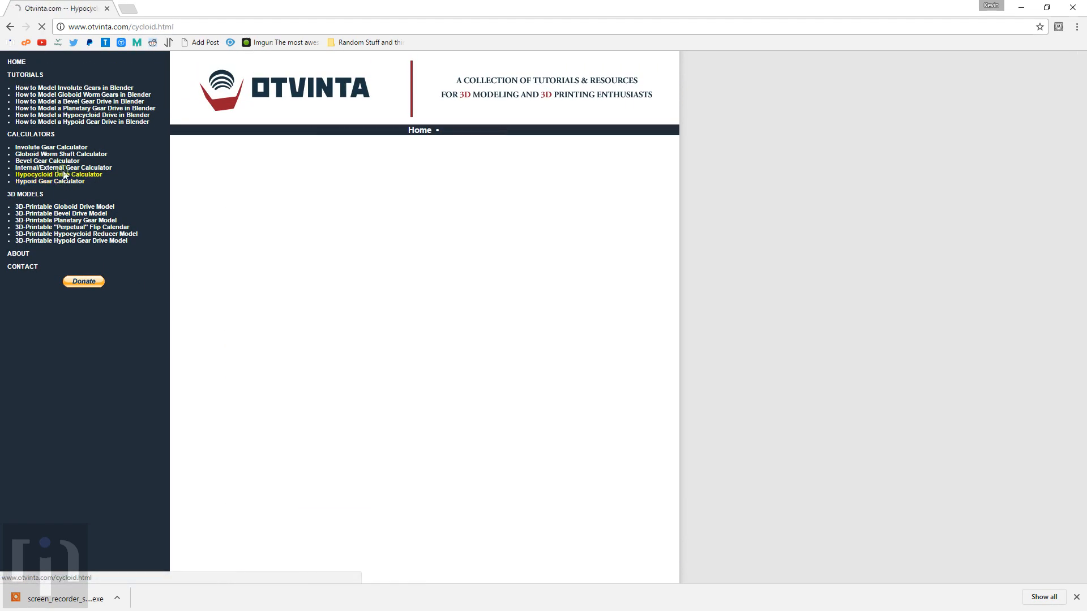
click(67, 214)
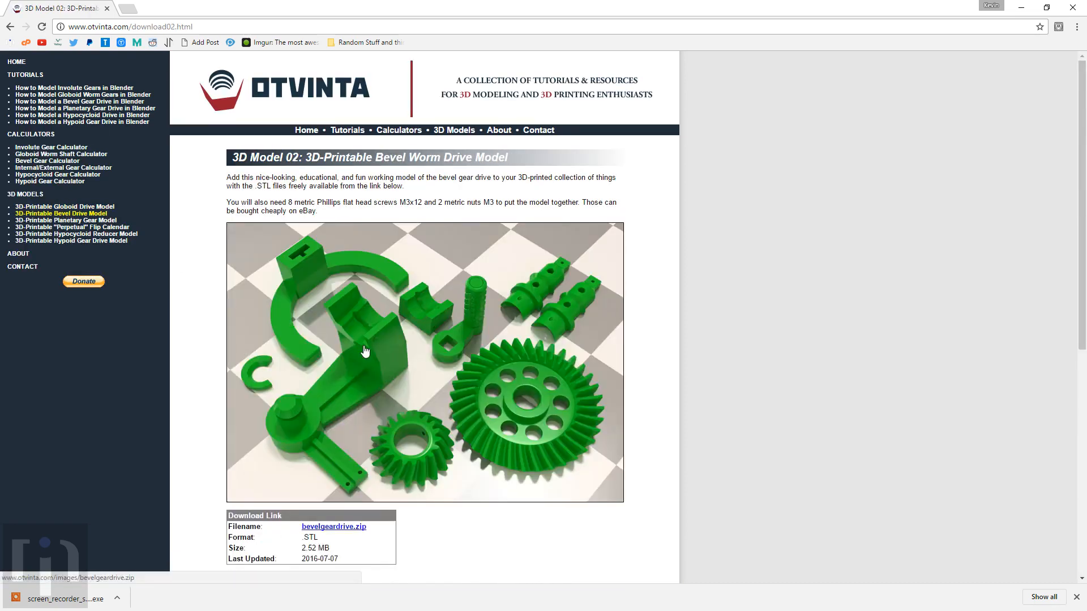
click(94, 220)
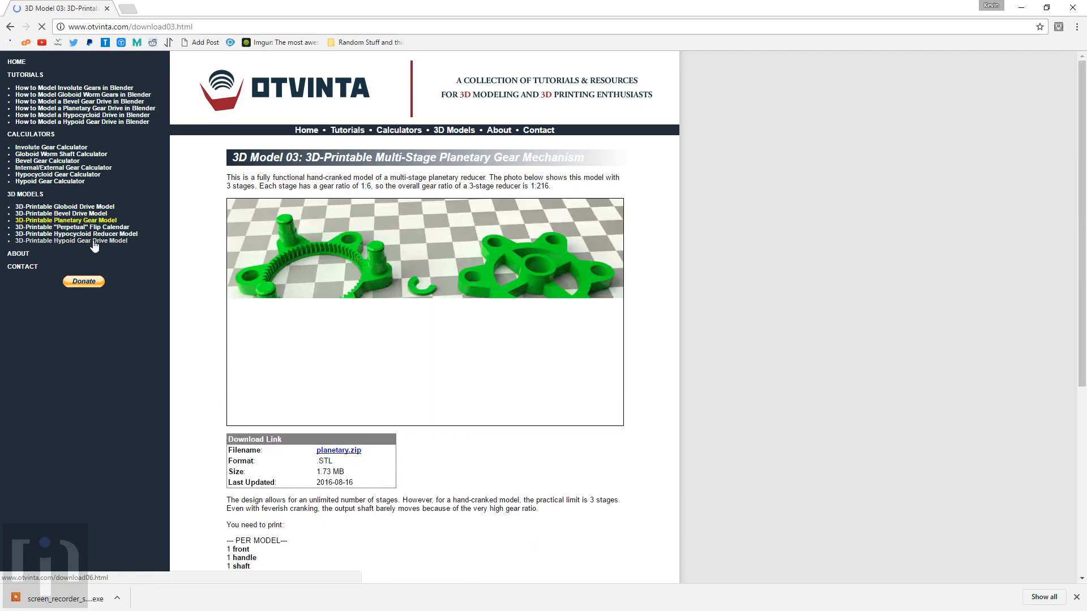
Step: Open the Involute Gear Calculator and examine its gear diagram, hiding the diagram again when done
click(68, 149)
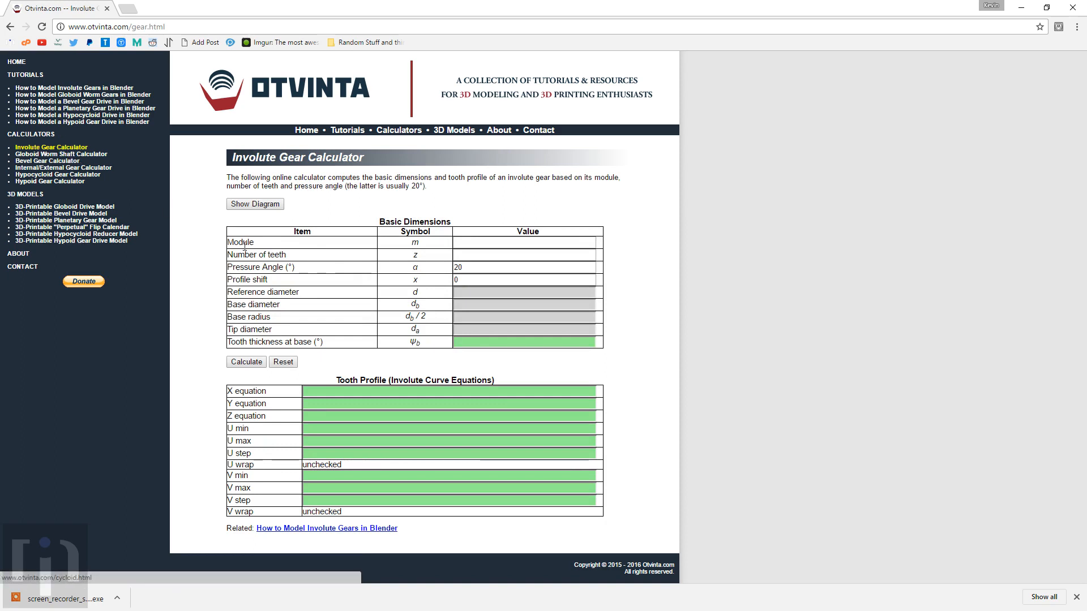
click(258, 205)
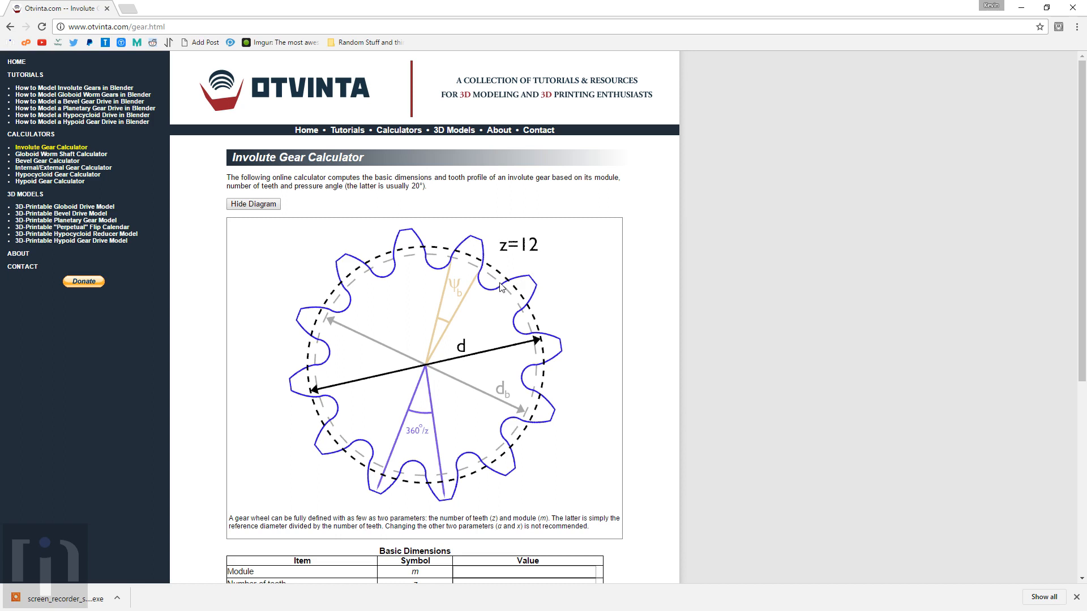
click(268, 205)
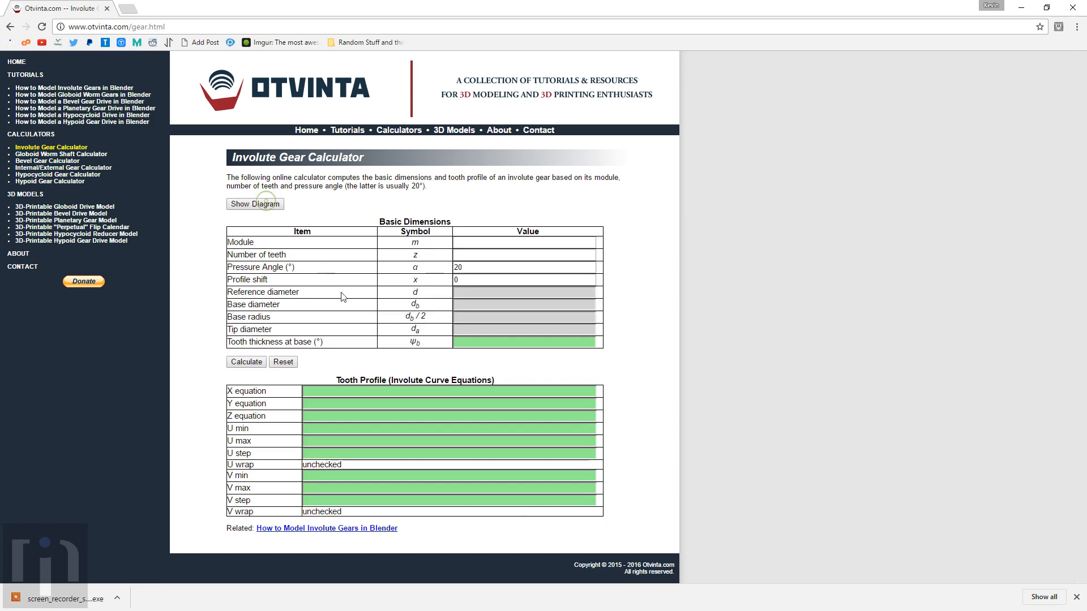
Step: Calculate the involute gear dimensions and tooth profile for module 1 and 12 teeth
click(466, 243)
text(1)
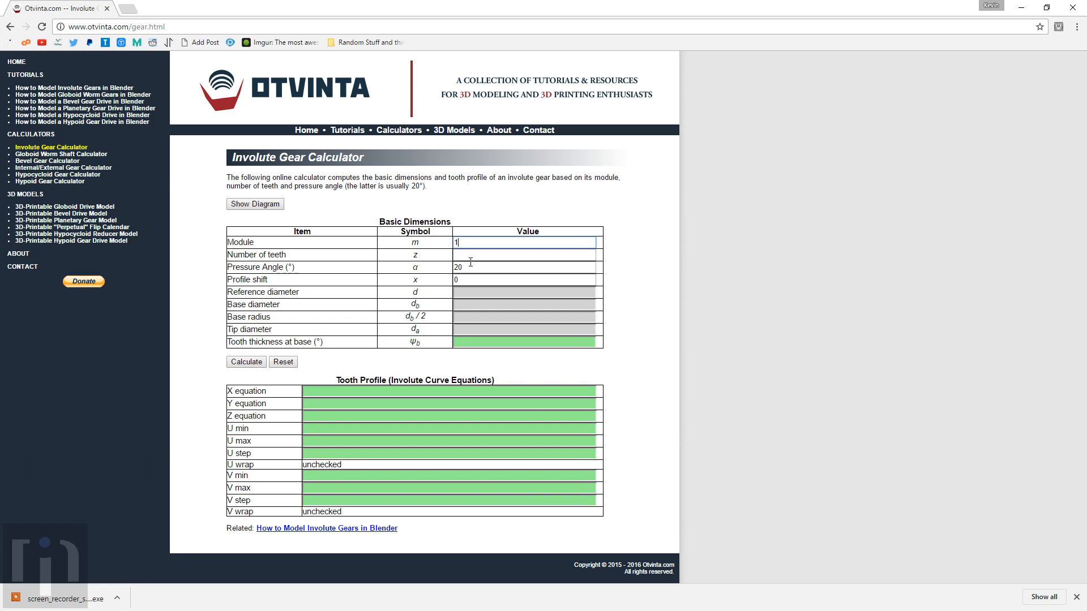
click(471, 254)
click(234, 365)
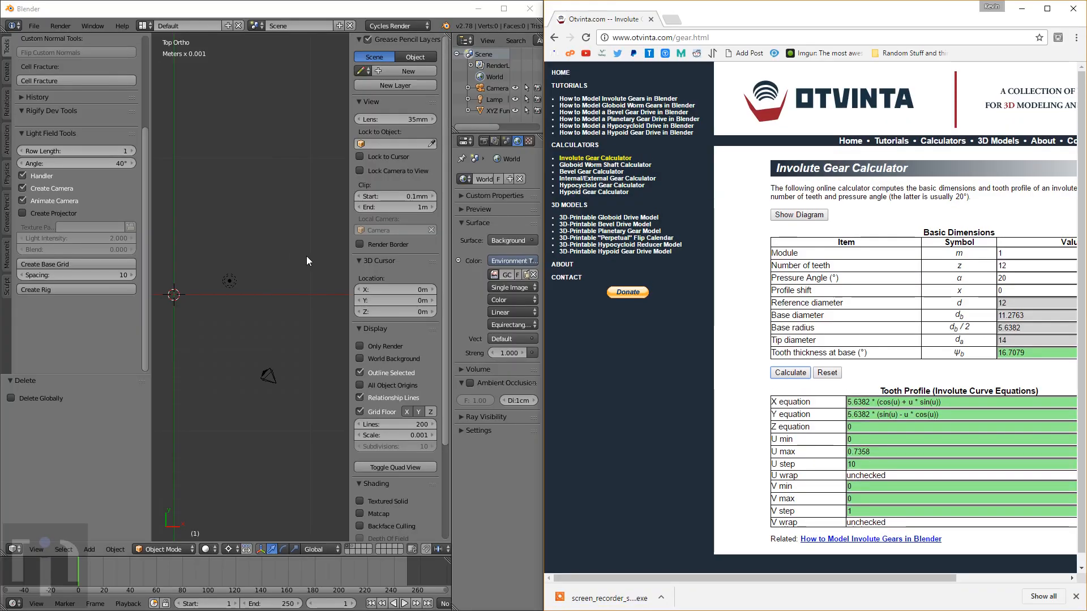
Step: Switch to Blender, hide the 3D view's properties sidebar, and widen Blender's window beside the calculator, keeping the calculator's values in view
click(274, 240)
key(n)
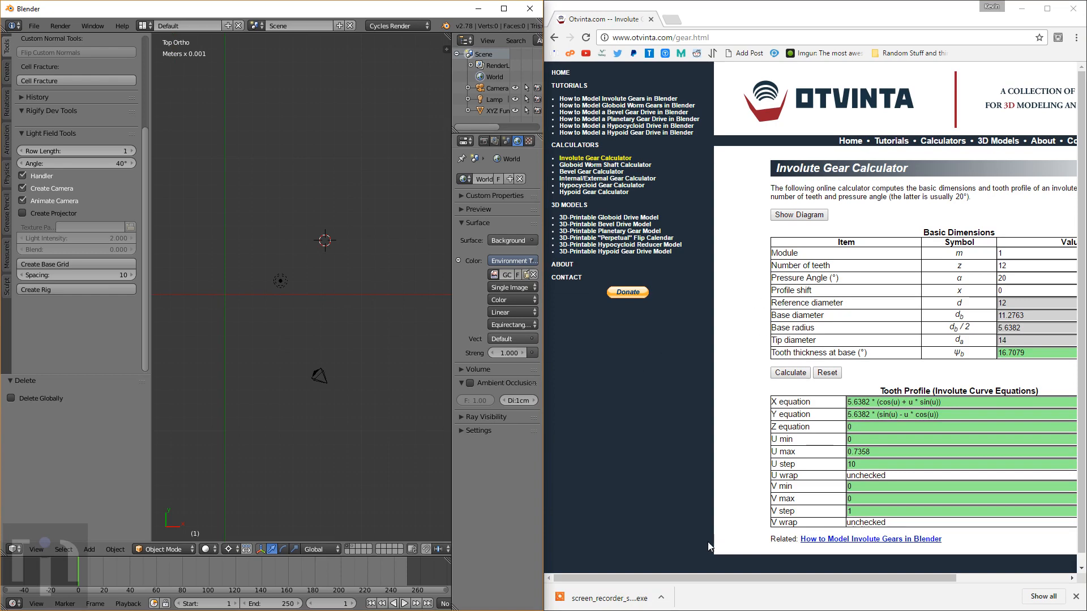
drag(688, 575, 813, 576)
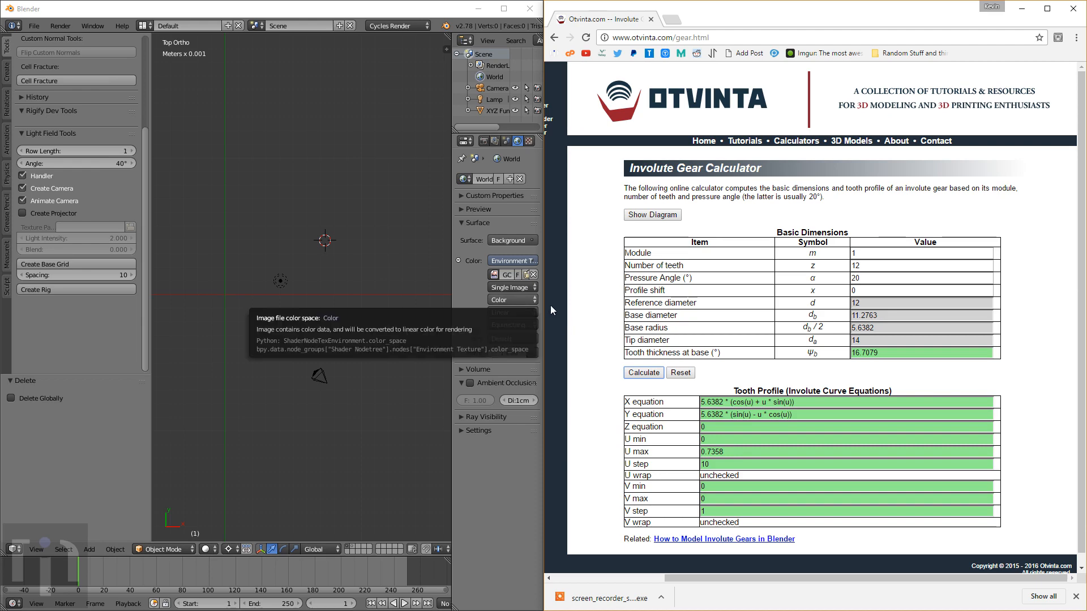
drag(542, 292, 694, 297)
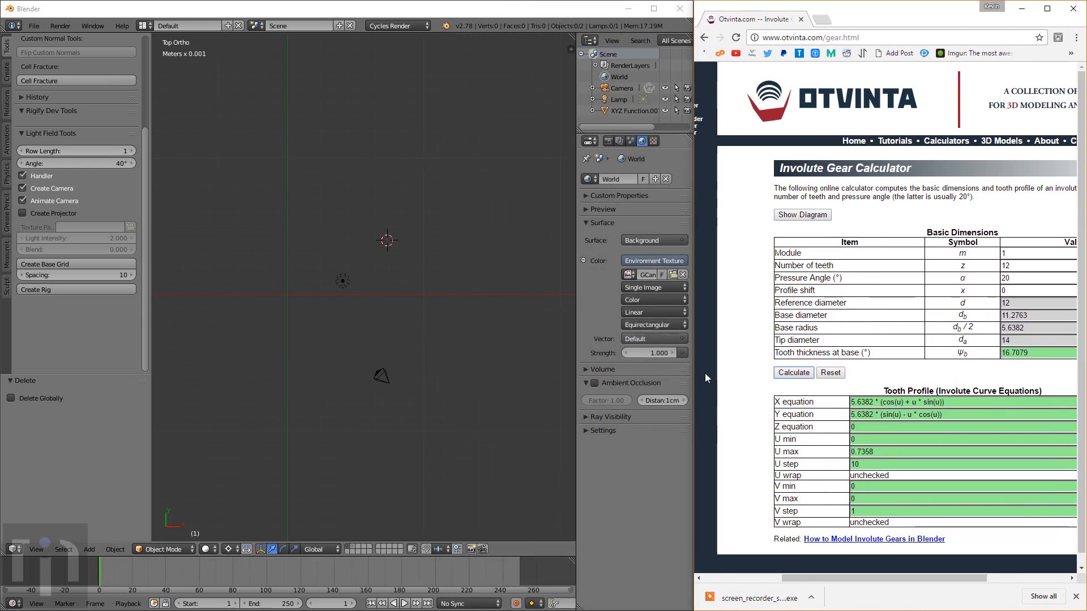
drag(805, 580, 854, 589)
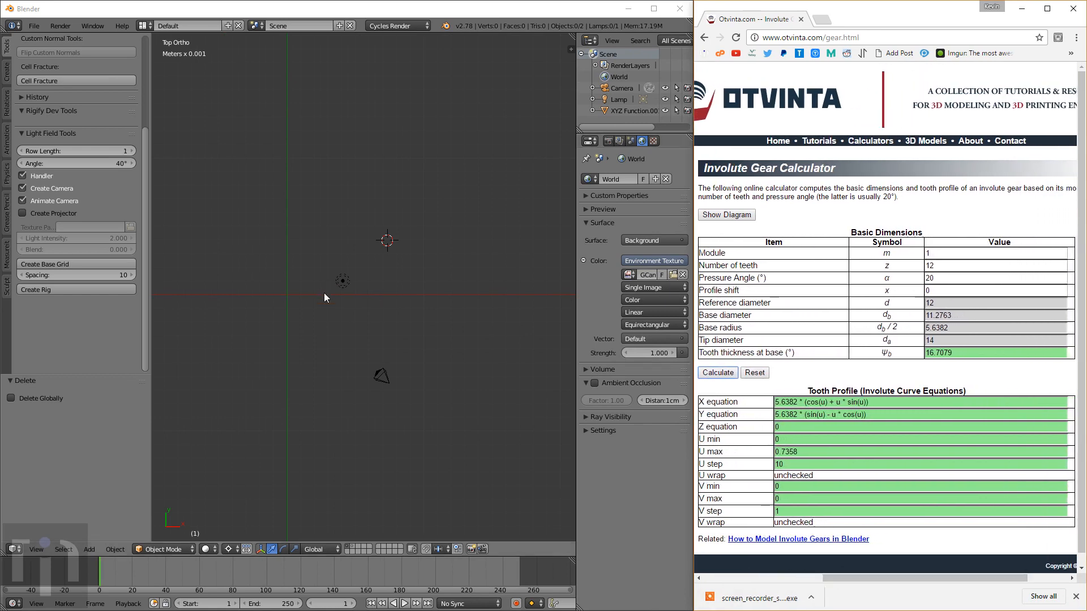
Step: Search the add-ons in the user preferences for "extr" and check whether Add Mesh: Extra Objects is enabled
click(34, 26)
click(66, 151)
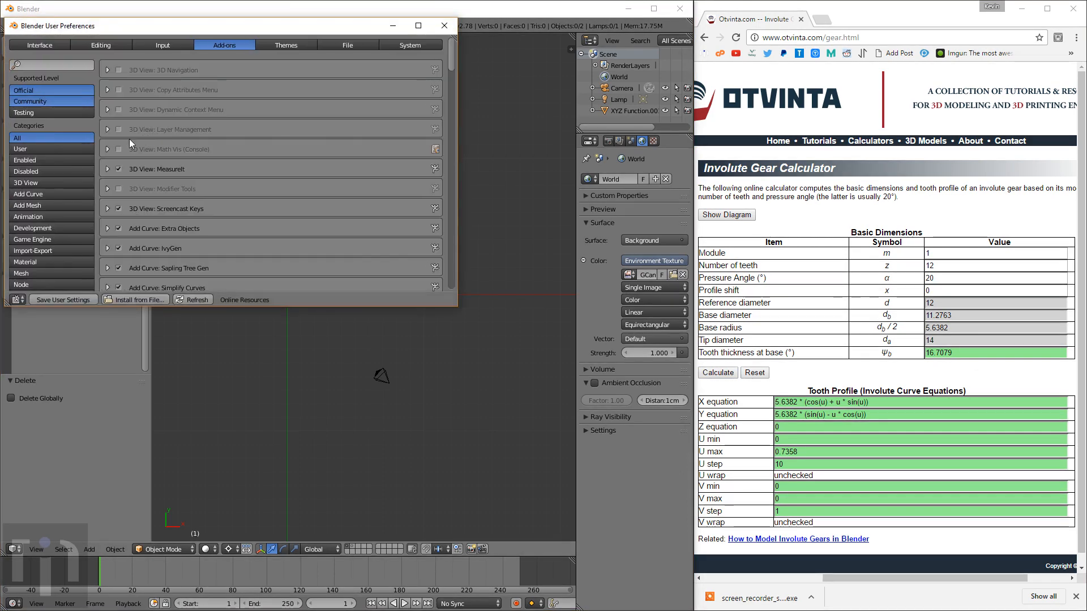
scroll(194, 228, down, 2)
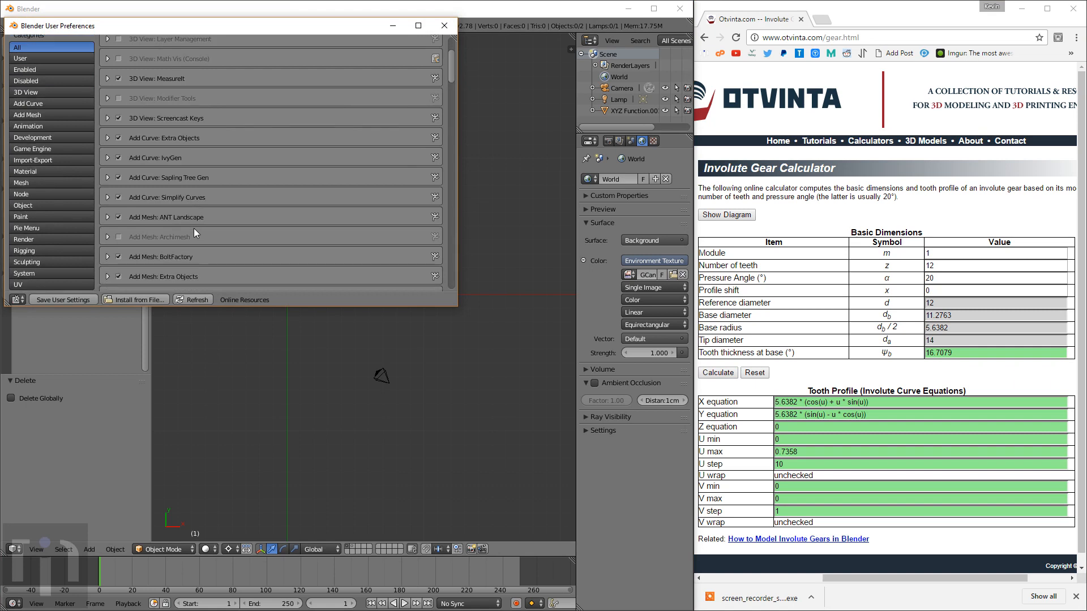
scroll(71, 100, up, 2)
click(49, 65)
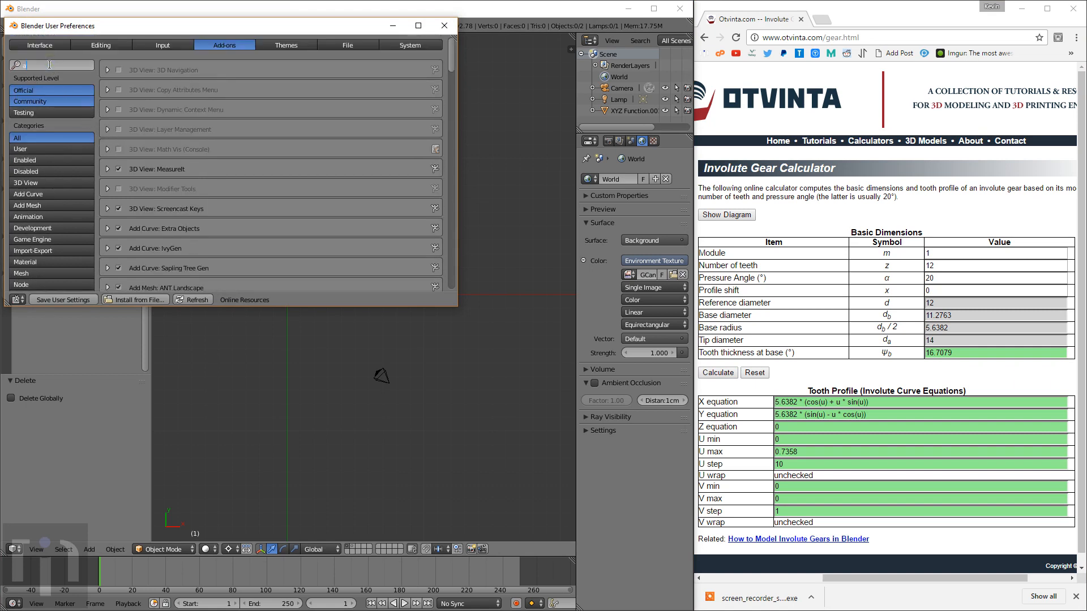
text(add)
drag(49, 65, 23, 66)
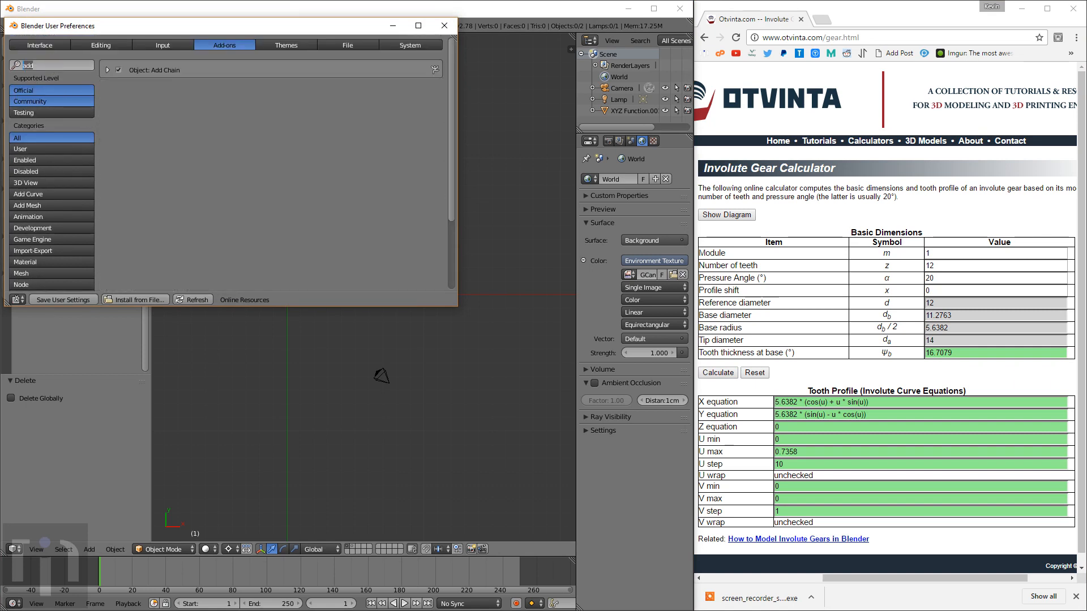
text(extr)
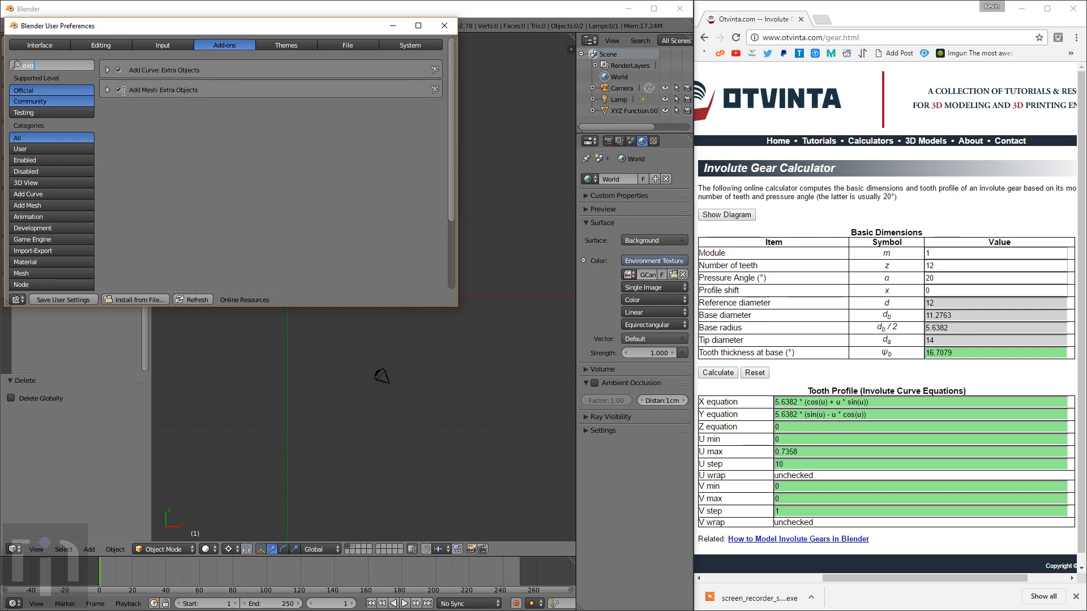
click(444, 26)
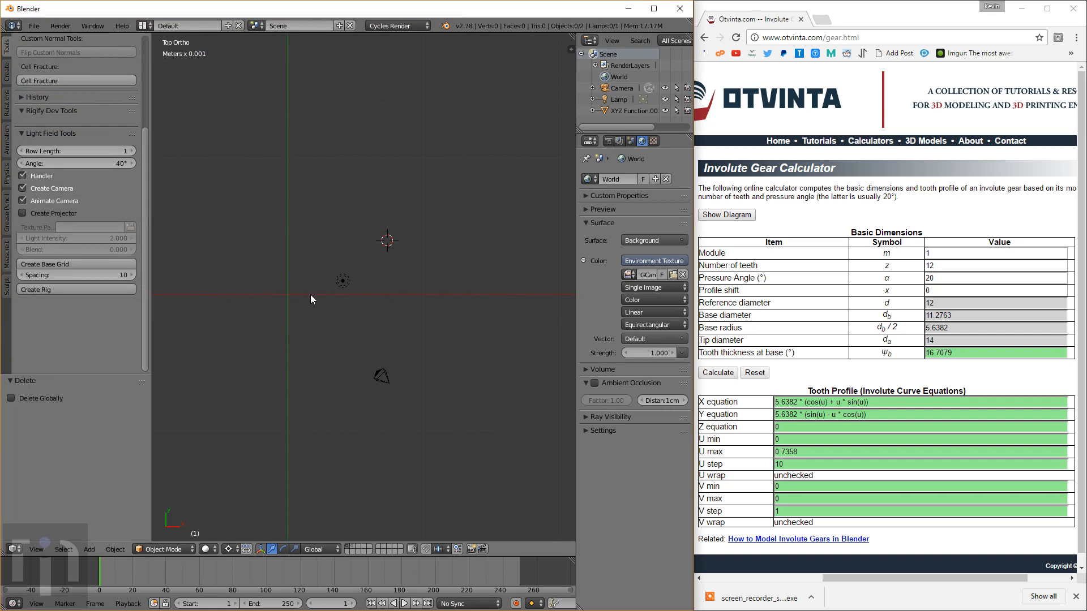
Step: Add an XYZ Math Surface mesh and enlarge the area showing its function settings in height and width
key(shift+a)
mouse_move(310, 295)
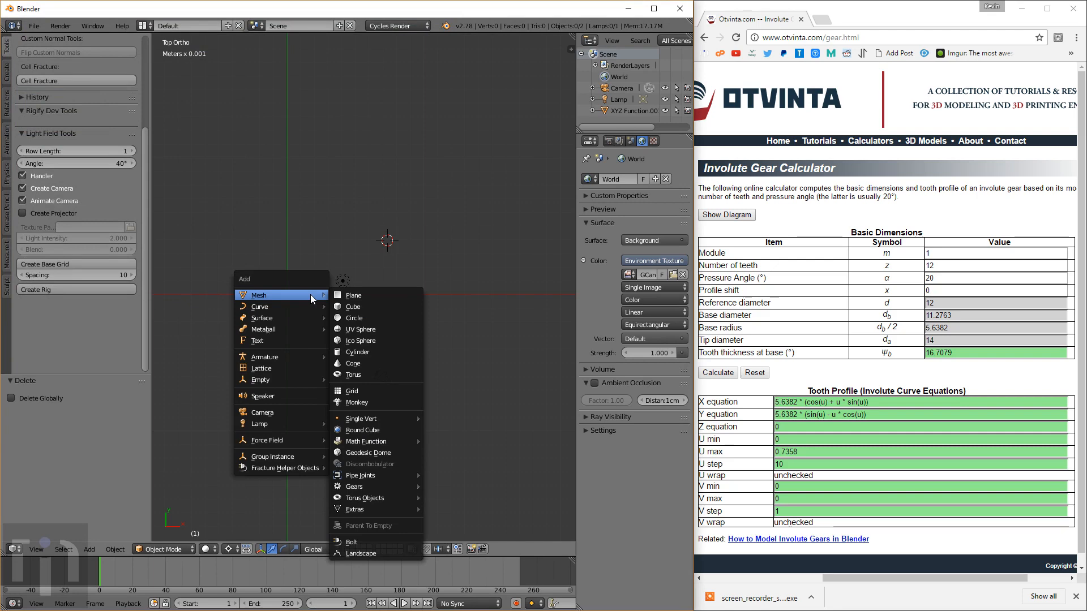
mouse_move(386, 441)
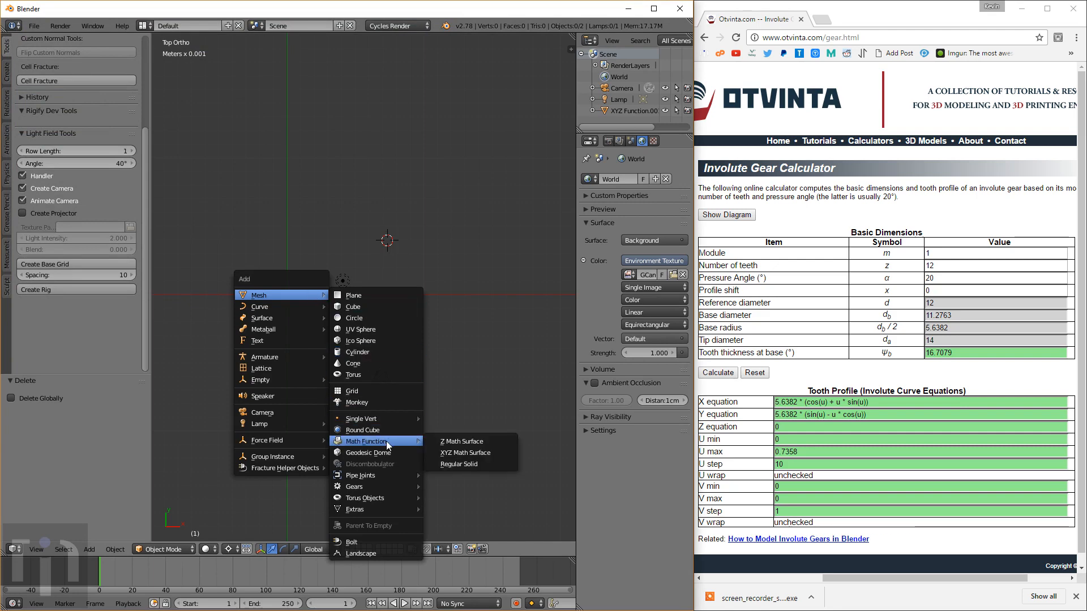
click(480, 455)
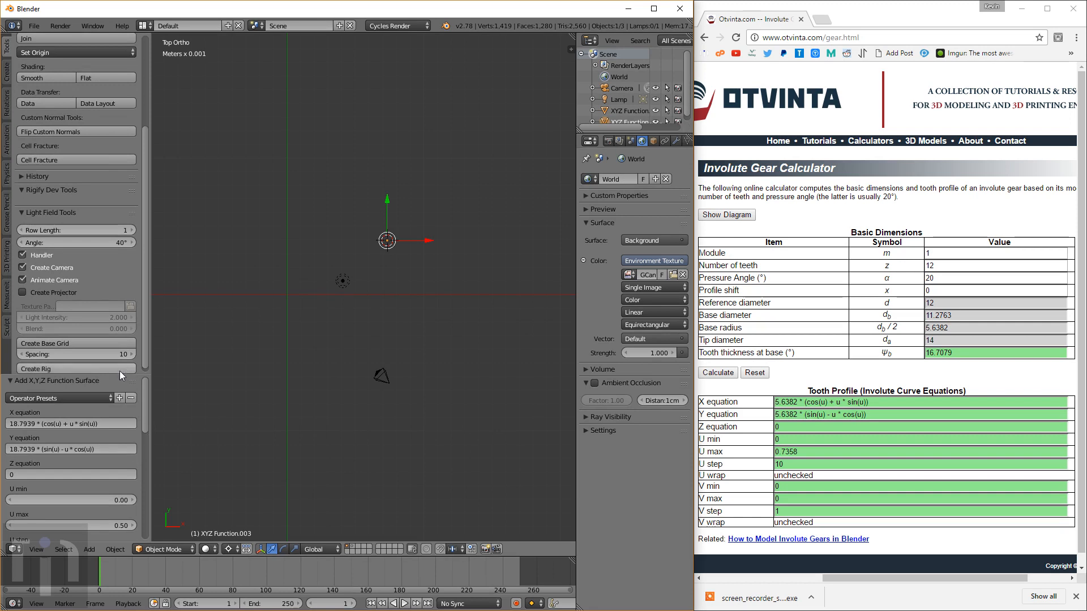
drag(118, 373, 117, 265)
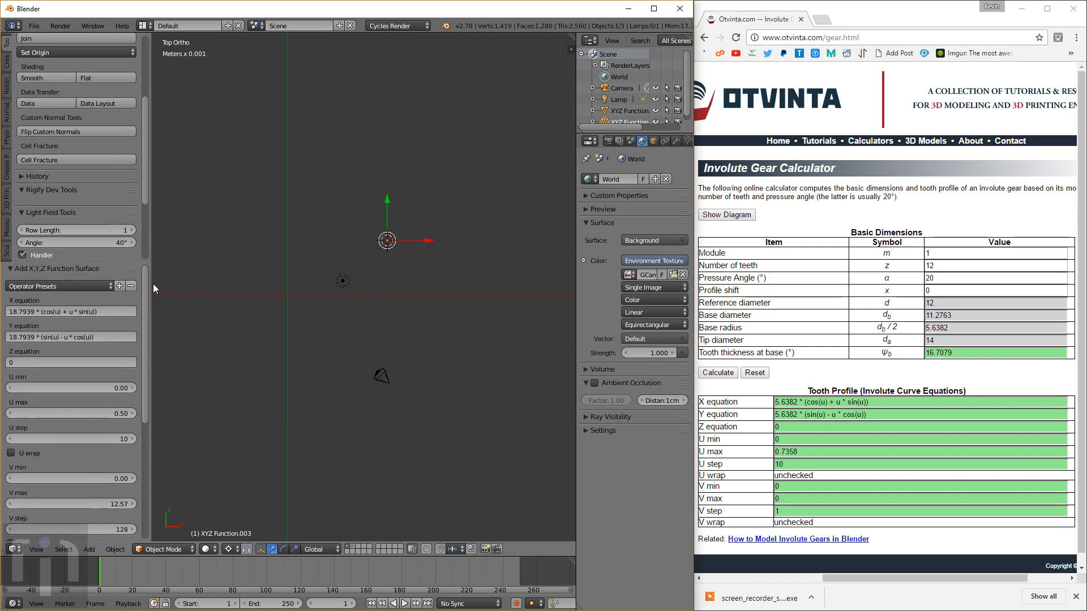
drag(152, 283, 179, 287)
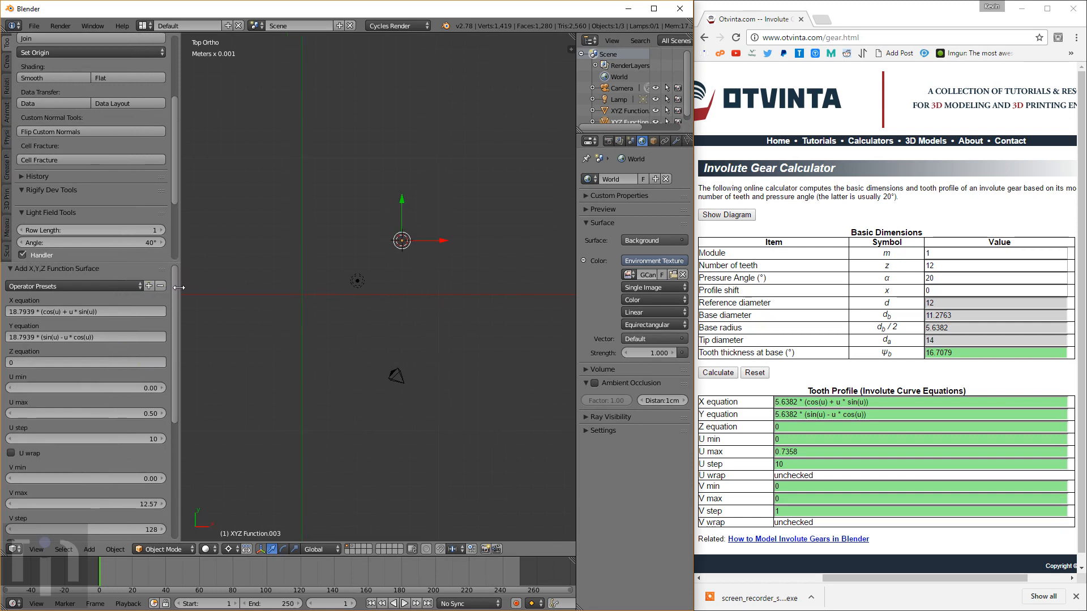
Step: Delete the XYZ Math Surface just added and snap the 3D cursor to the scene center
scroll(488, 315, down, 4)
shift+middle_drag(489, 316, 436, 321)
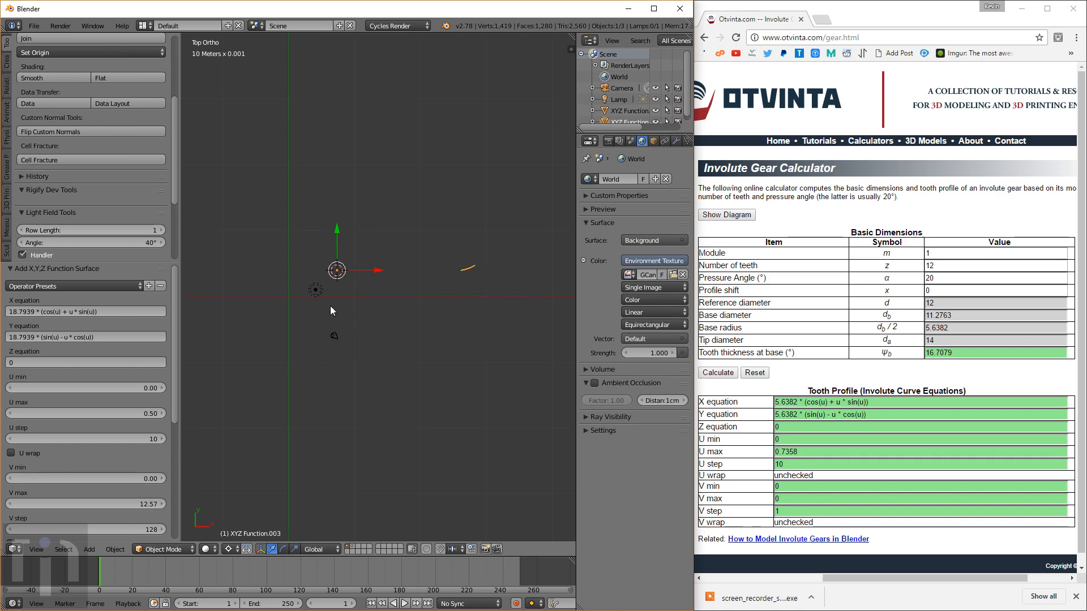
key(shift+c)
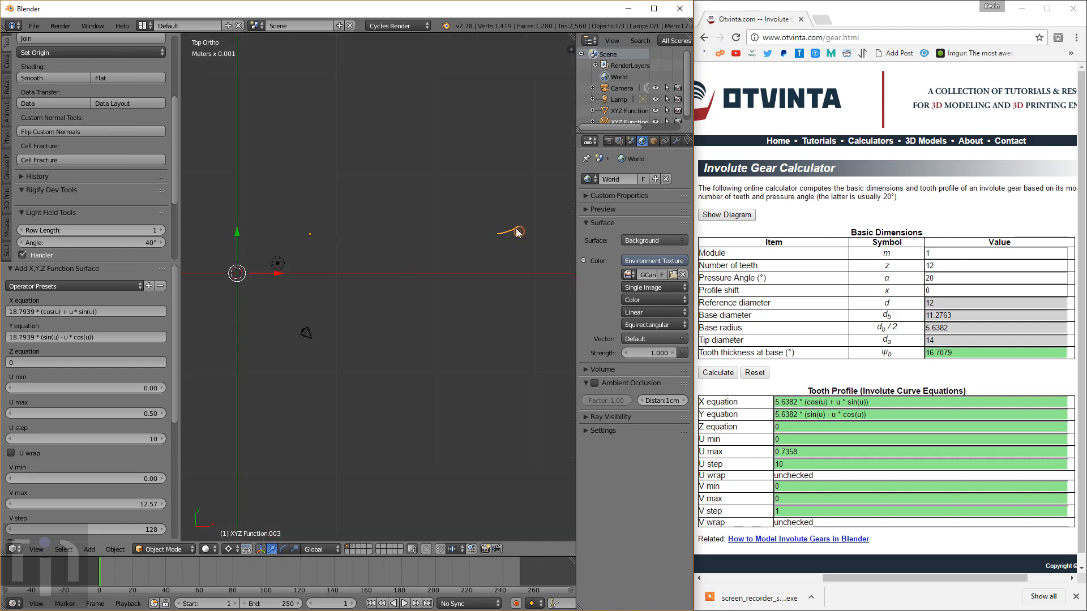
key(Delete)
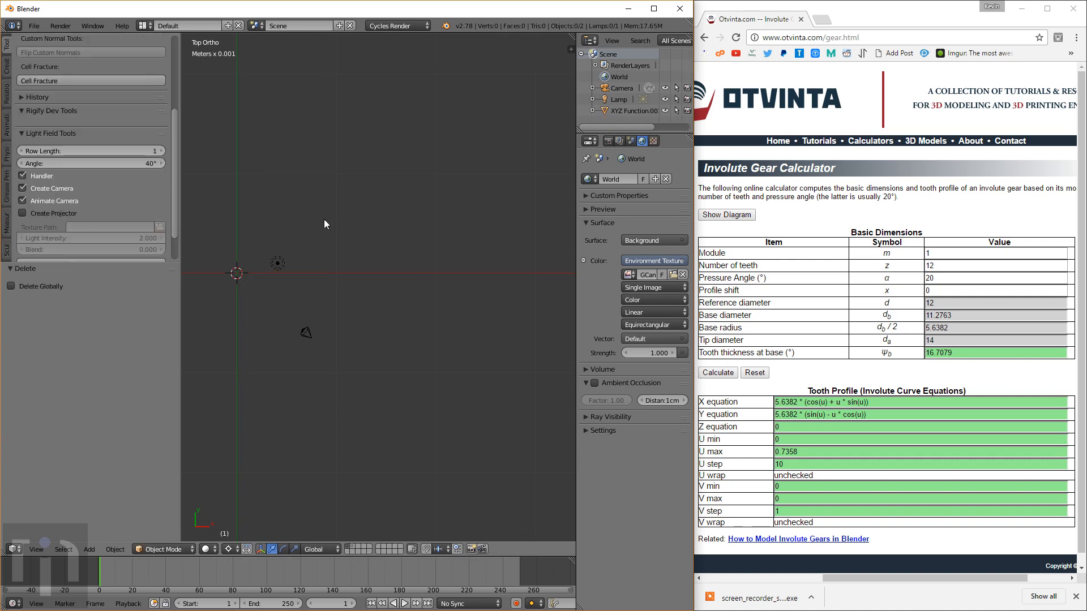
key(Home)
scroll(356, 281, down, 8)
key(shift+s)
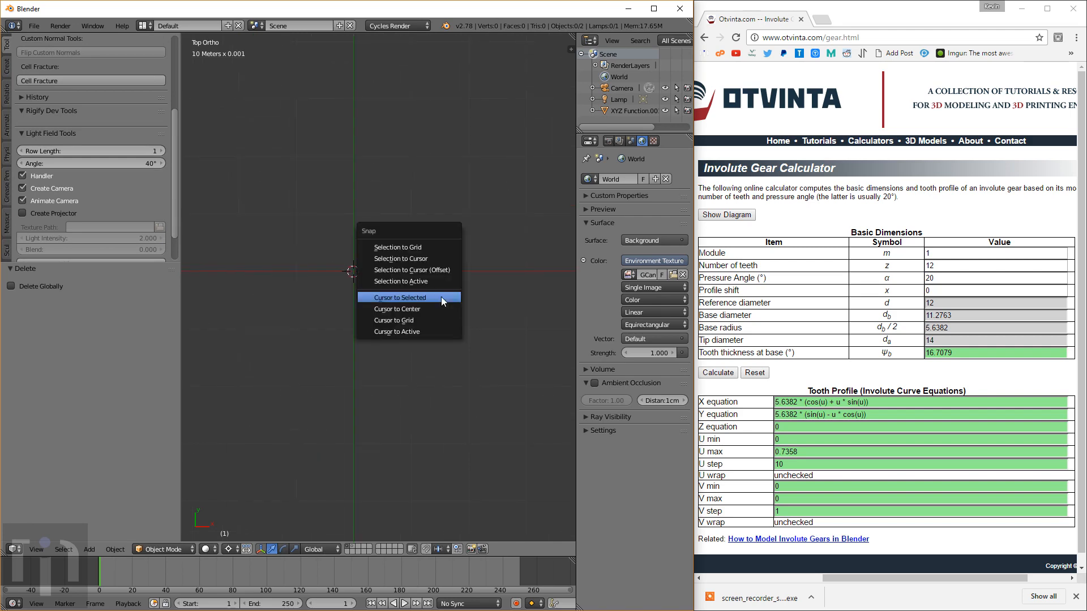
click(424, 310)
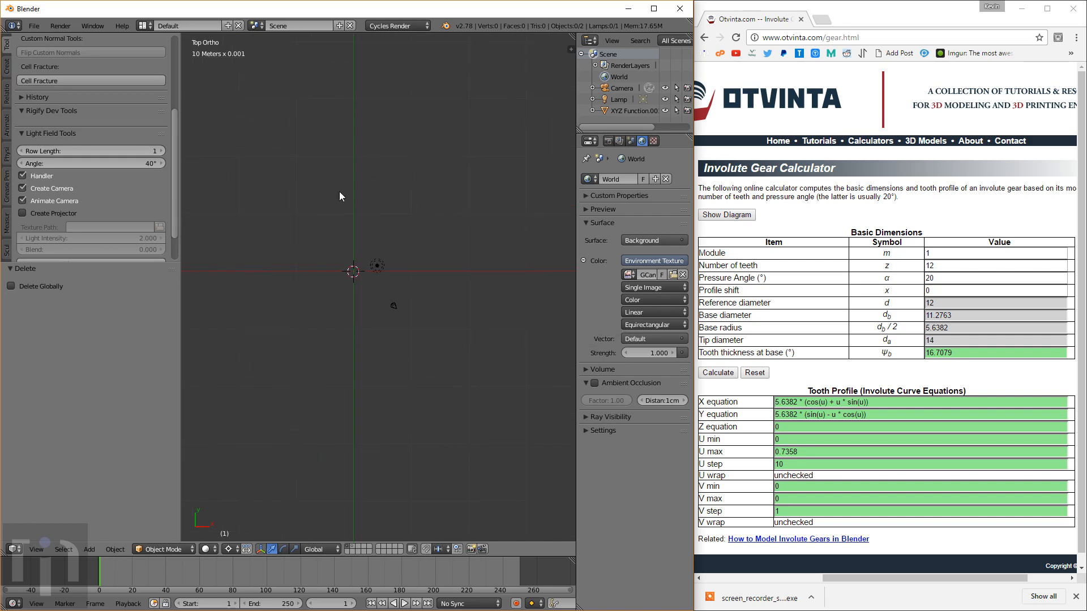
Step: Add a new XYZ Math Surface mesh at the centered 3D cursor
scroll(379, 221, up, 9)
scroll(379, 221, down, 5)
shift+middle_drag(454, 251, 354, 280)
scroll(359, 287, up, 1)
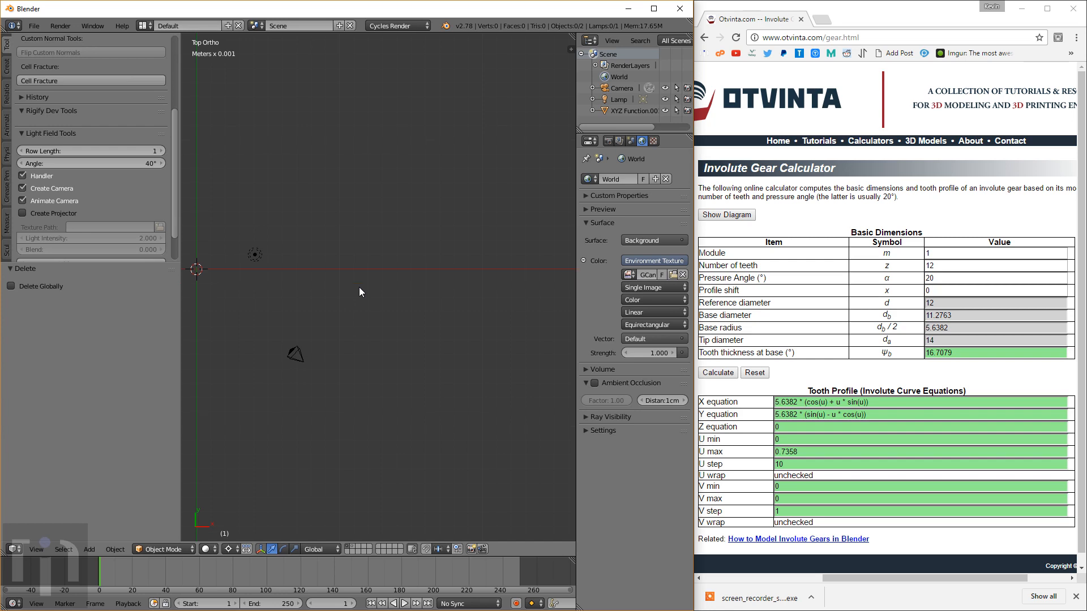
key(shift+a)
mouse_move(359, 287)
mouse_move(436, 434)
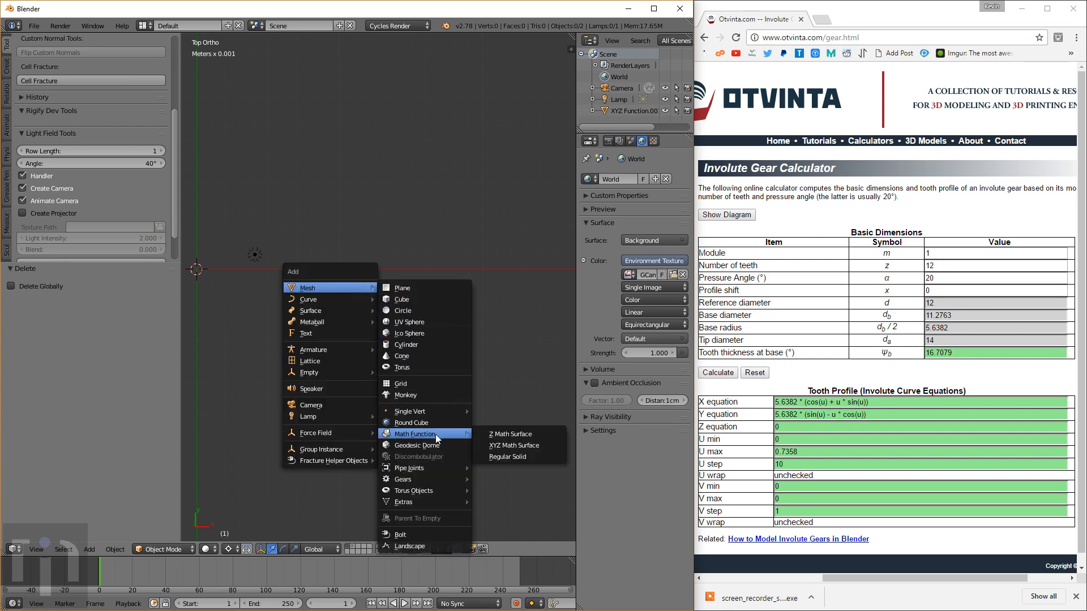
click(490, 446)
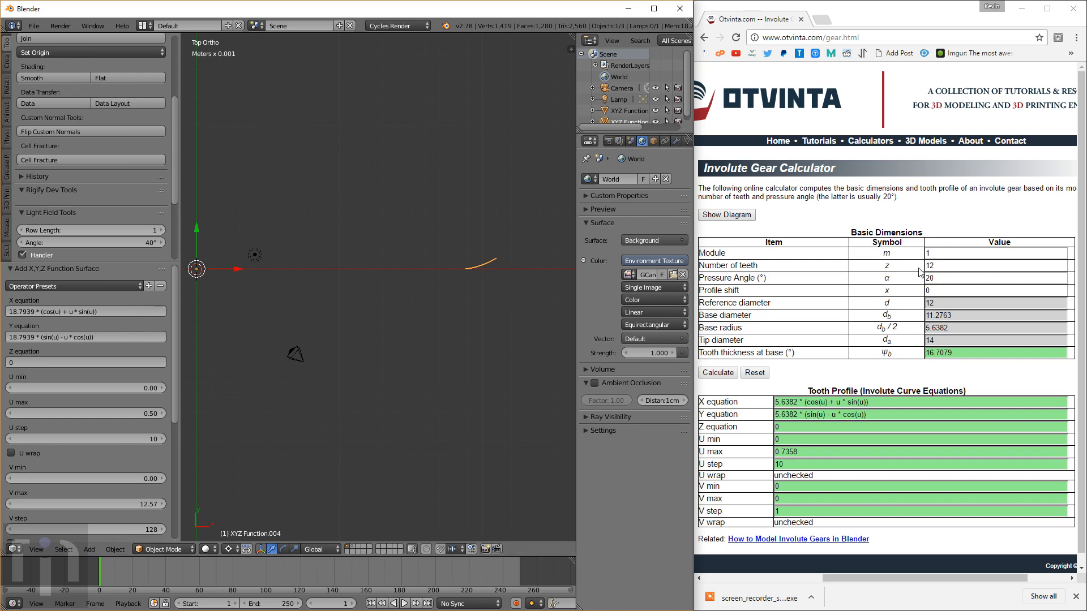
Step: Copy the X equation of the tooth profile from the Otvinta calculator in the browser
click(813, 403)
triple_click(813, 403)
key(ctrl+c)
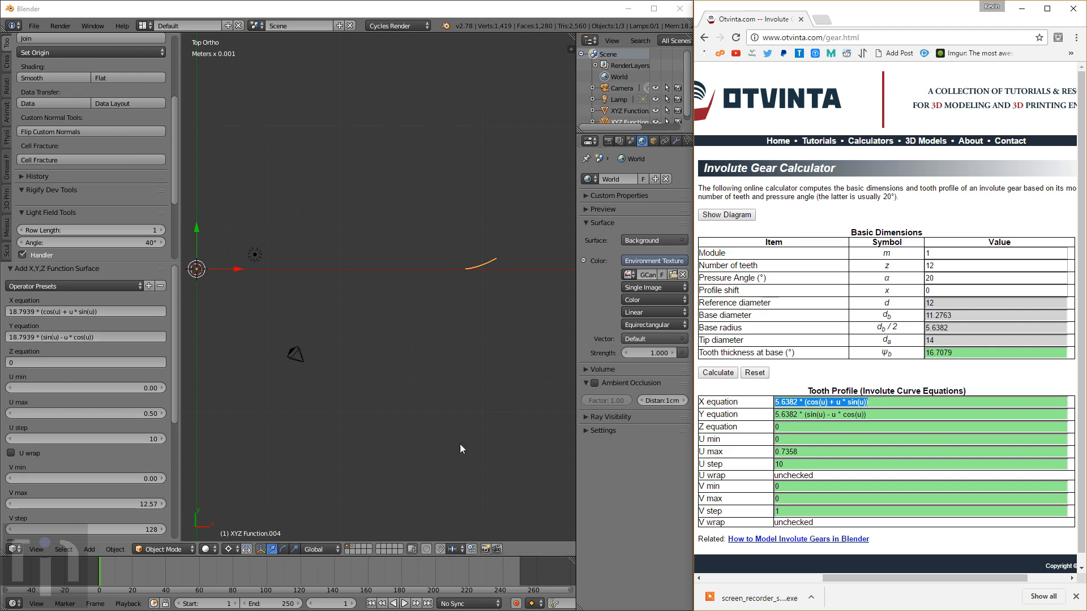
Step: Switch back to Blender and start the Screencast Keys display, hiding the 3D view's properties sidebar when done
key(n)
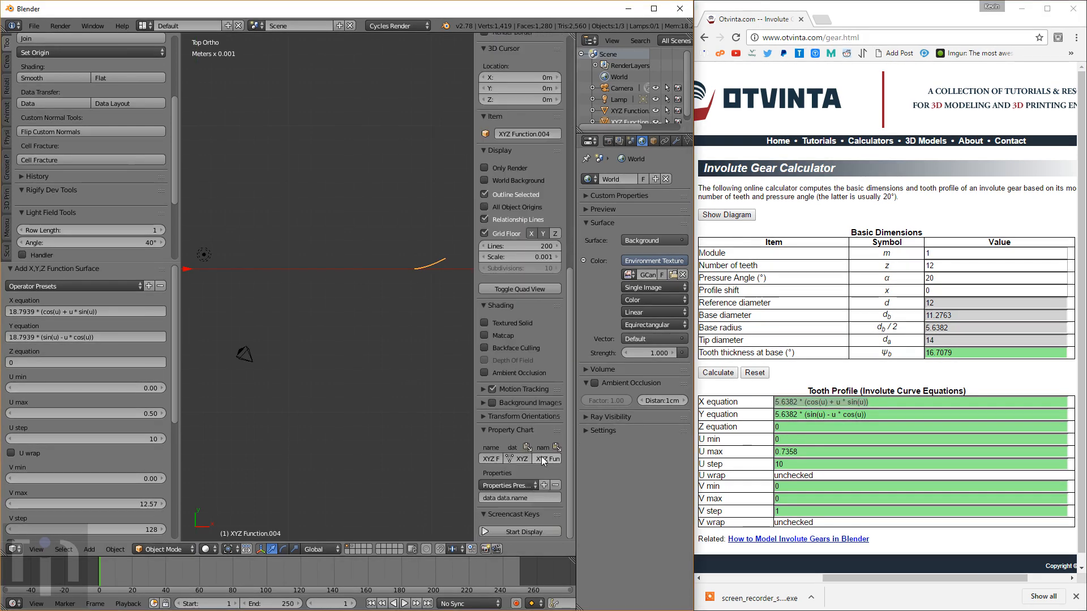
click(510, 531)
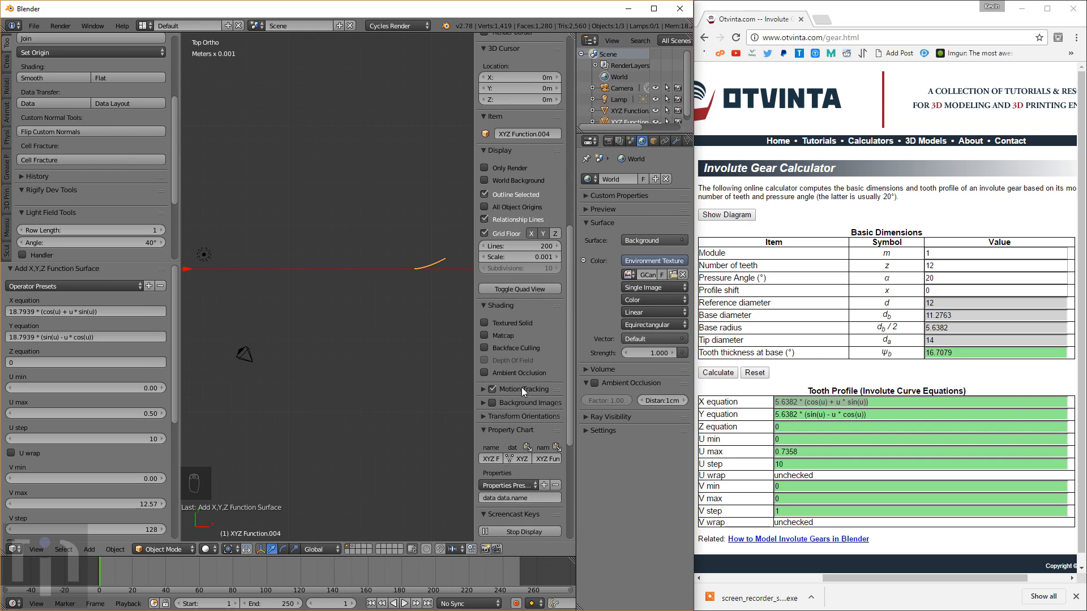
key(n)
Step: Set the surface's X equation to the copied 5.6382 * (cos(u) + u * sin(u))
click(93, 311)
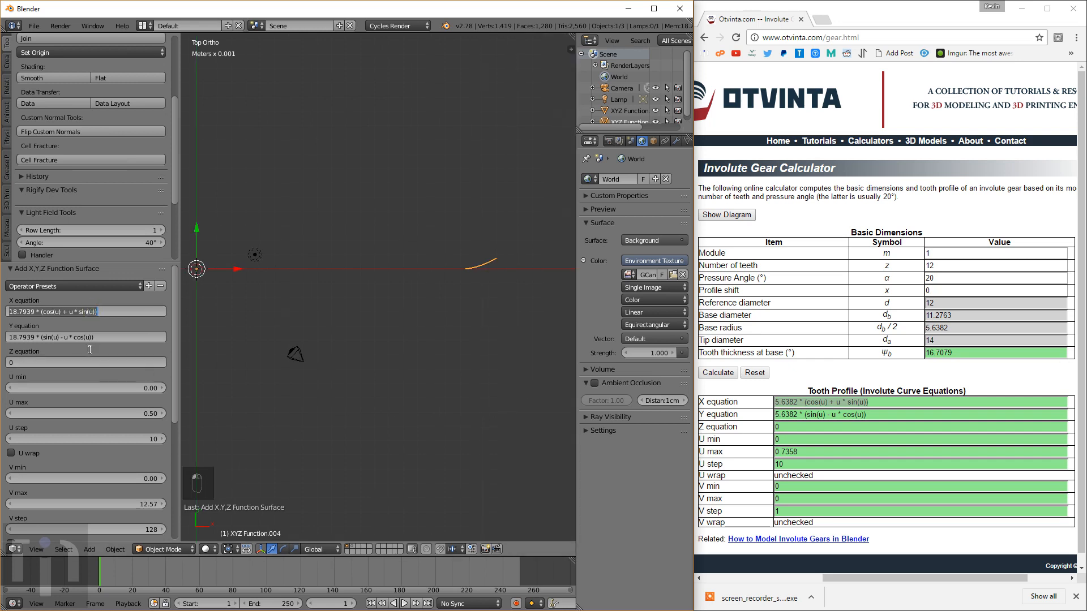
key(ctrl+v)
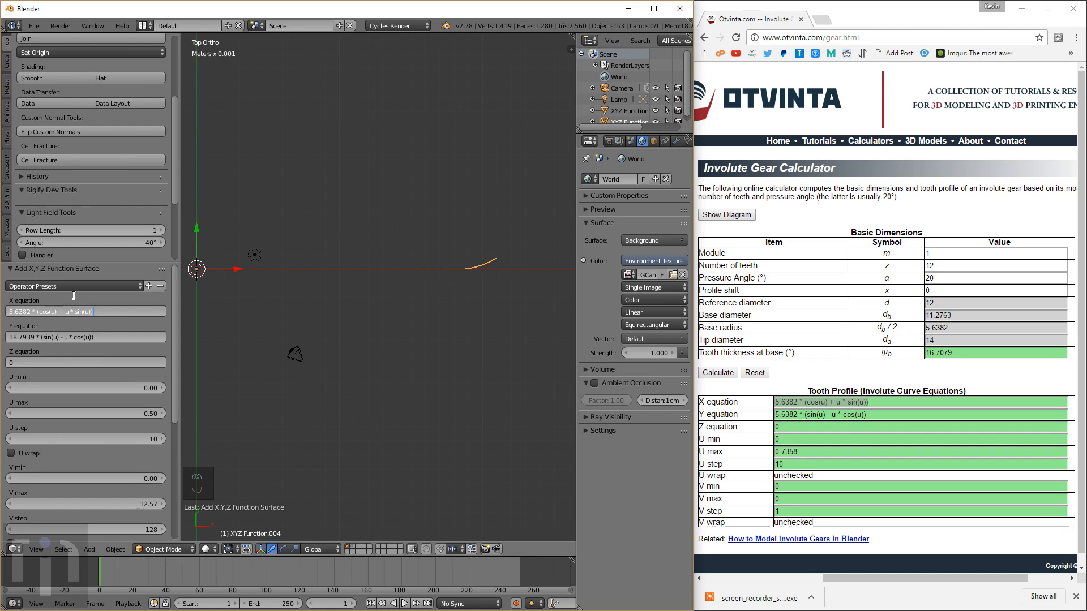
key(Return)
Step: Copy the calculator's Y equation, 5.6382 * (sin(u) - u * cos(u)), into the Blender surface's Y equation
double_click(811, 416)
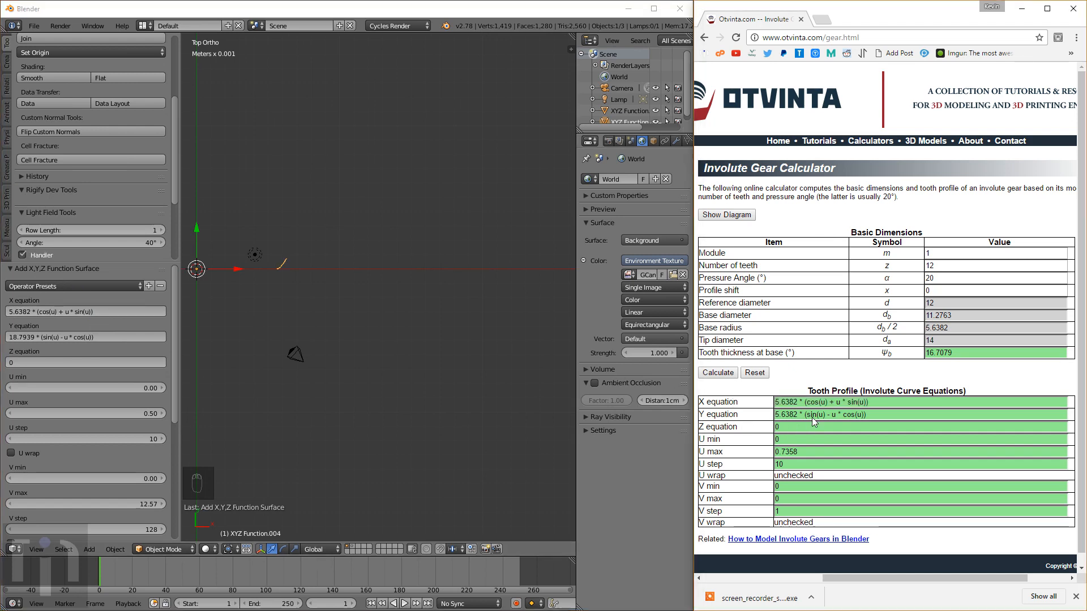
key(ctrl+a)
key(ctrl+c)
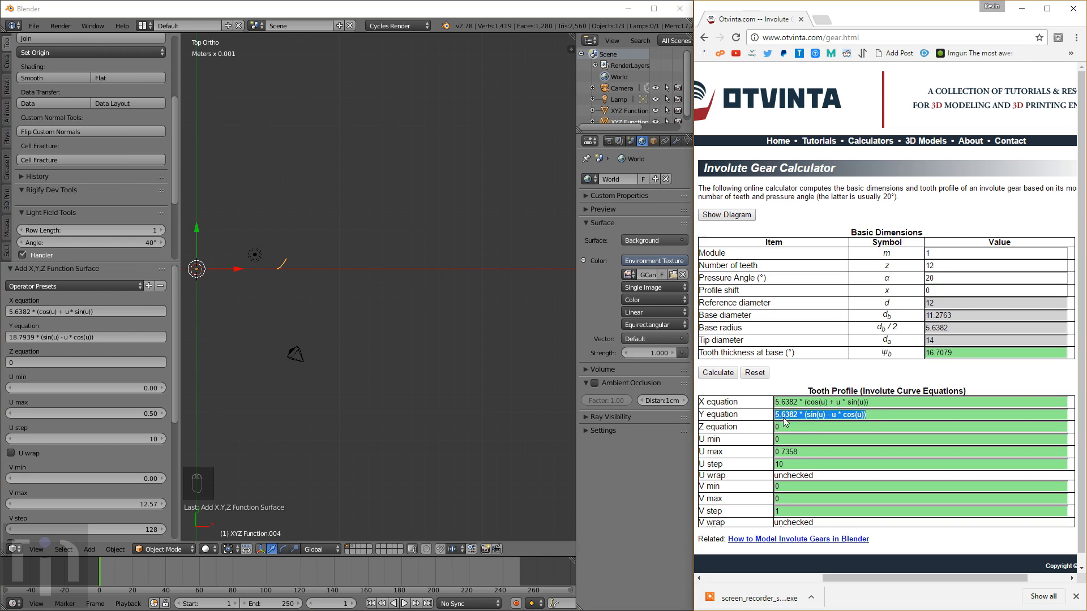
click(118, 297)
click(84, 337)
key(ctrl+v)
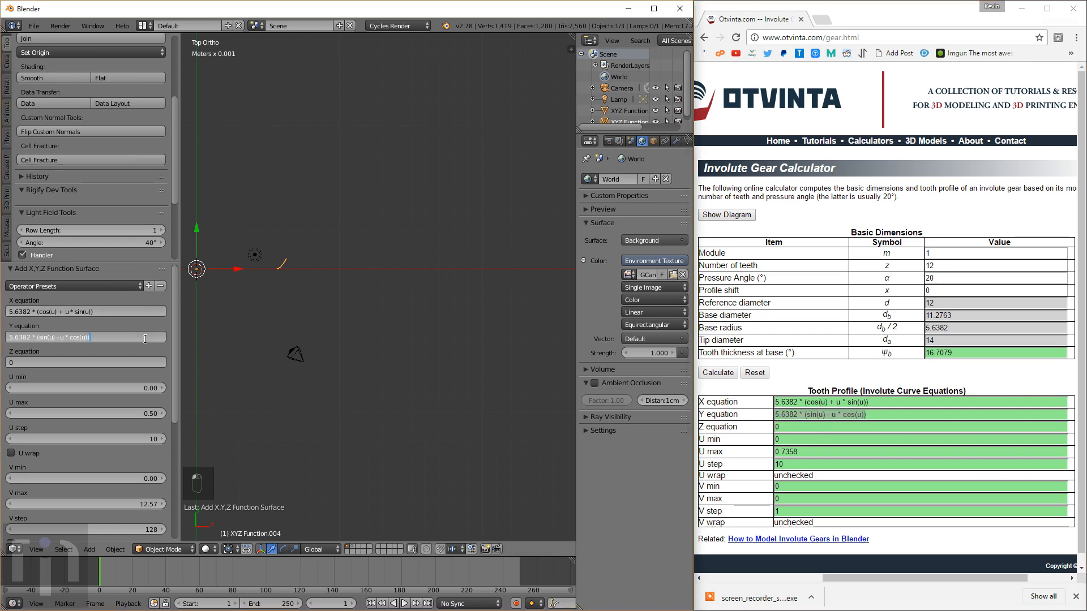
key(Return)
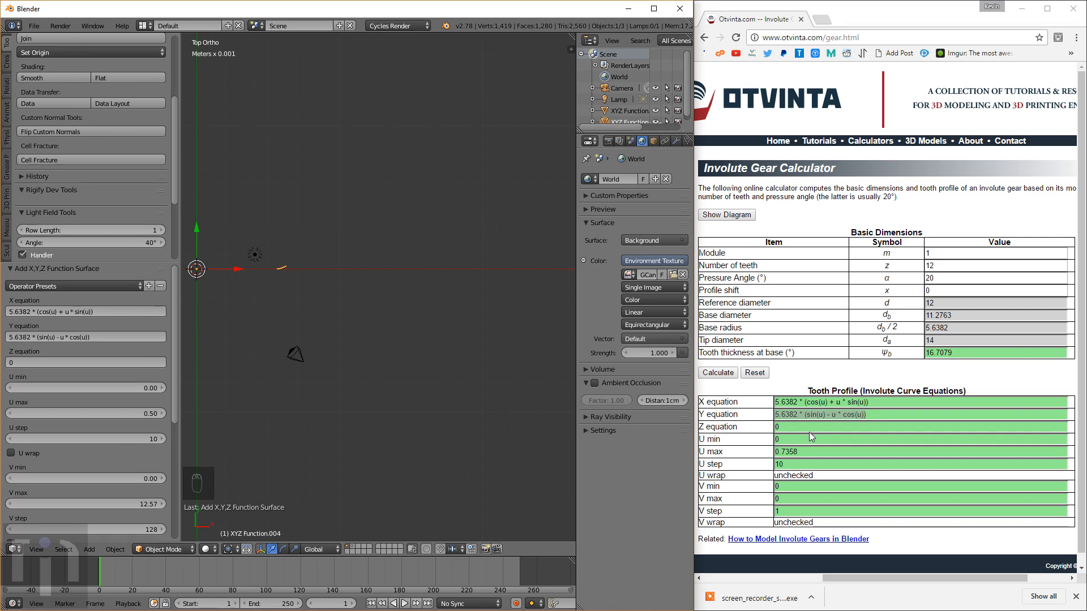
Step: Copy the calculator's U max value, 0.7358, into the Blender surface's U max setting
click(797, 451)
double_click(796, 450)
key(ctrl+c)
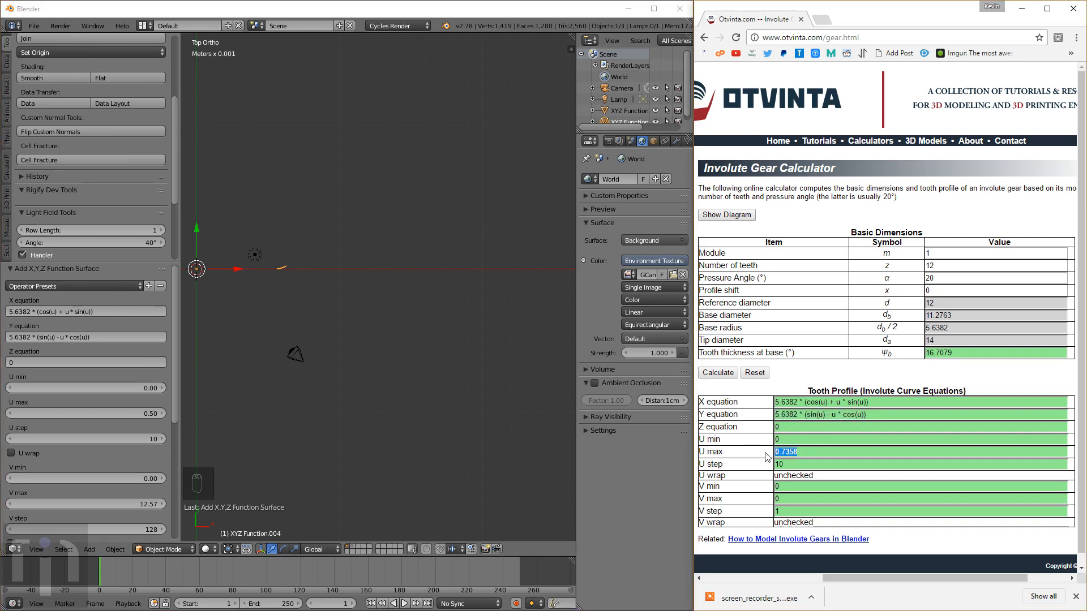
click(37, 363)
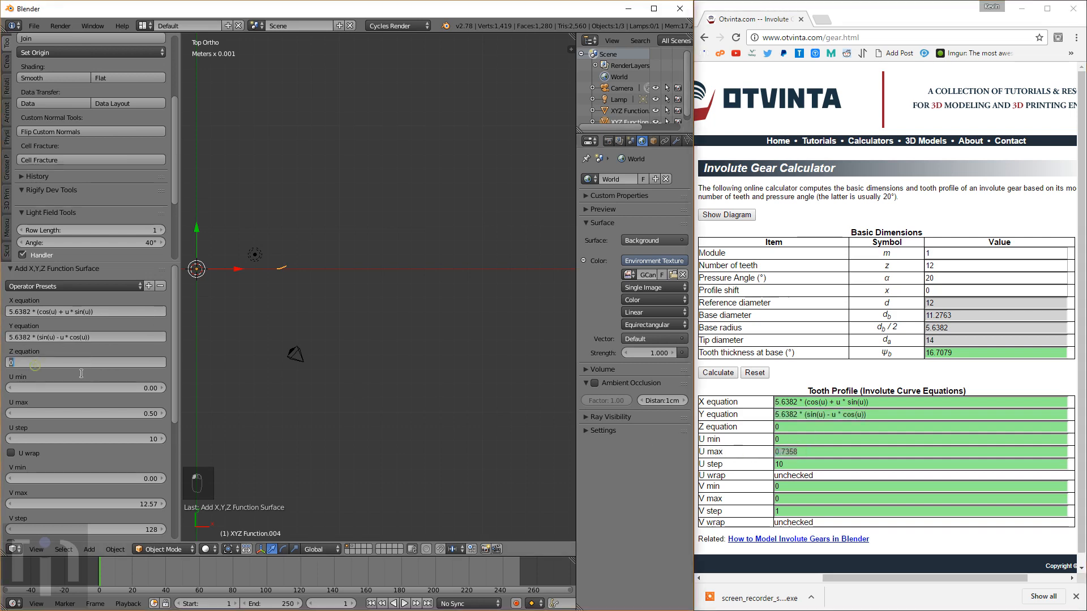
key(Return)
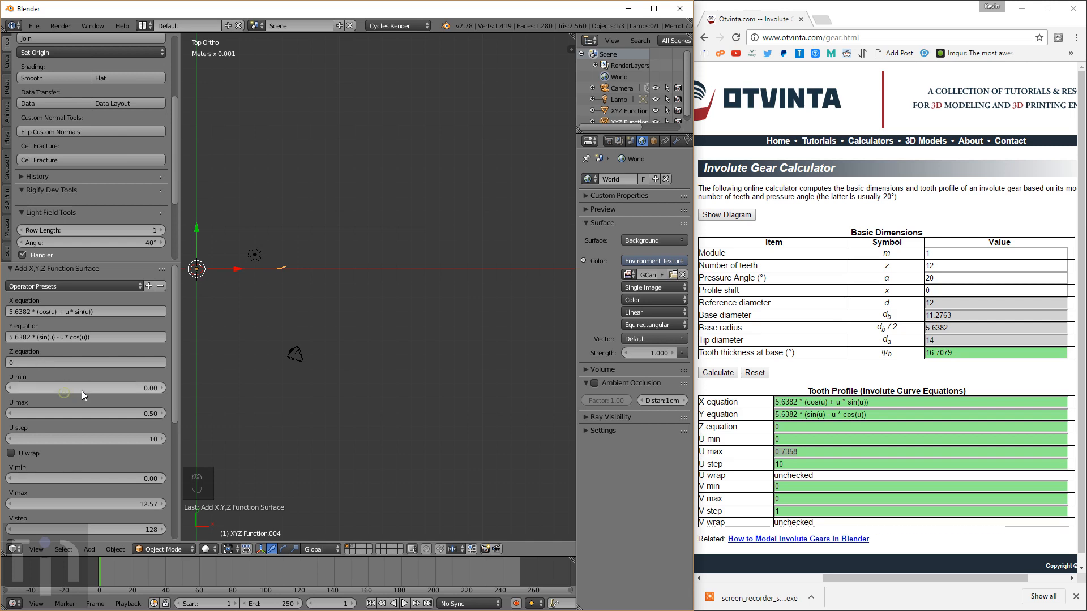
click(73, 410)
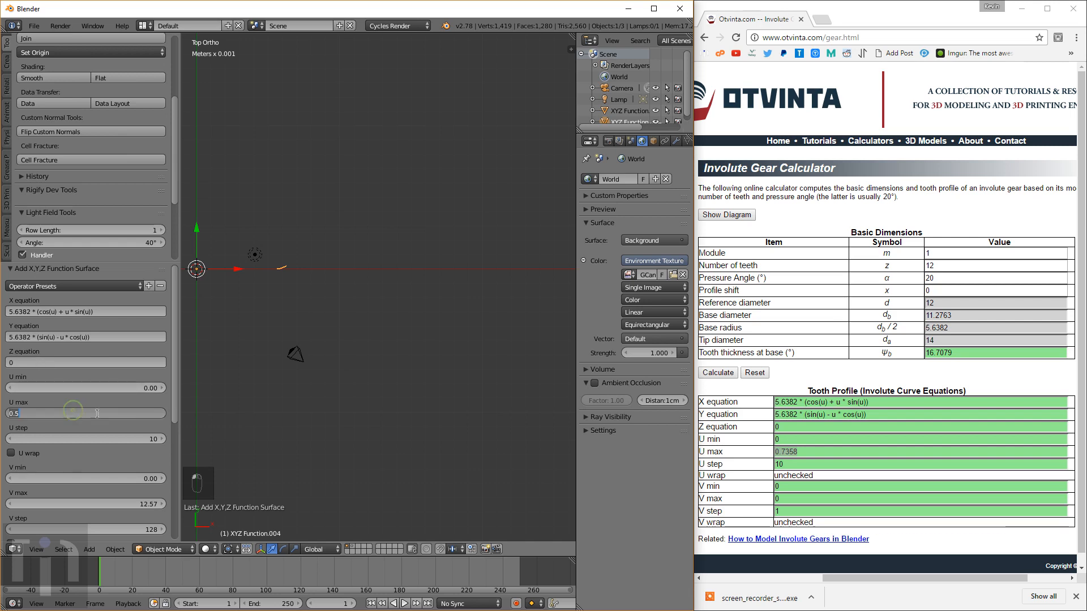
key(ctrl+v)
click(112, 426)
click(107, 436)
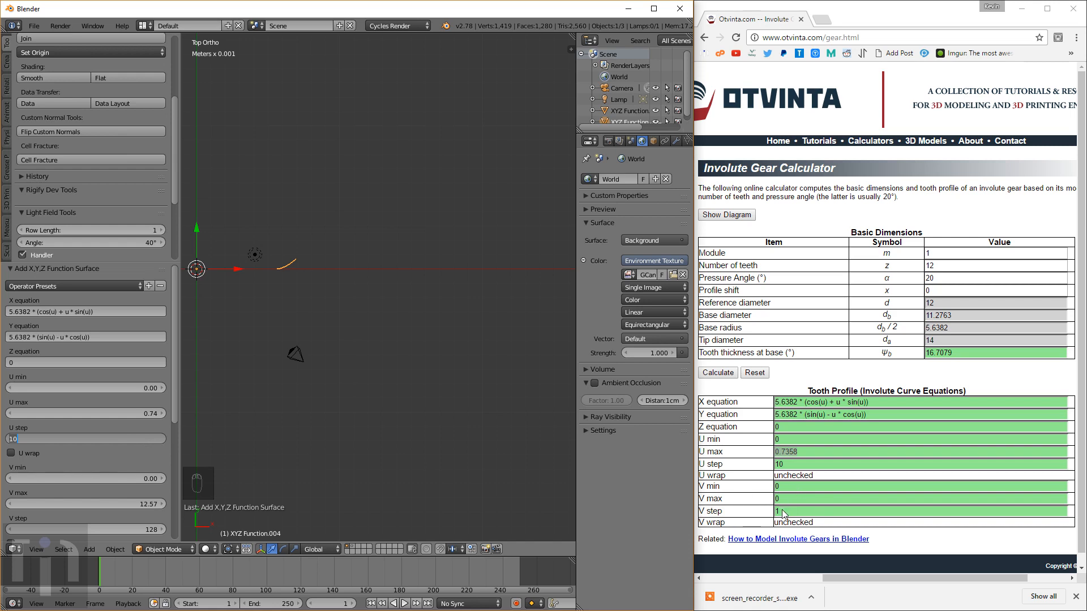
key(Return)
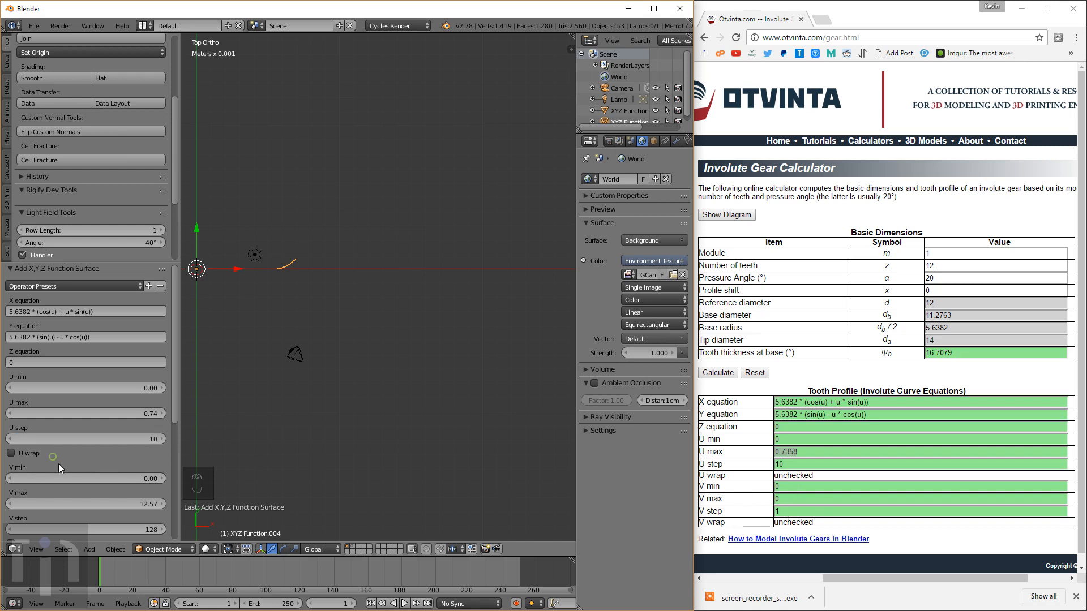
Step: Set the surface's V min and V max to 0 and V step to 1, and check the remaining function settings
click(64, 479)
text(0)
key(Tab)
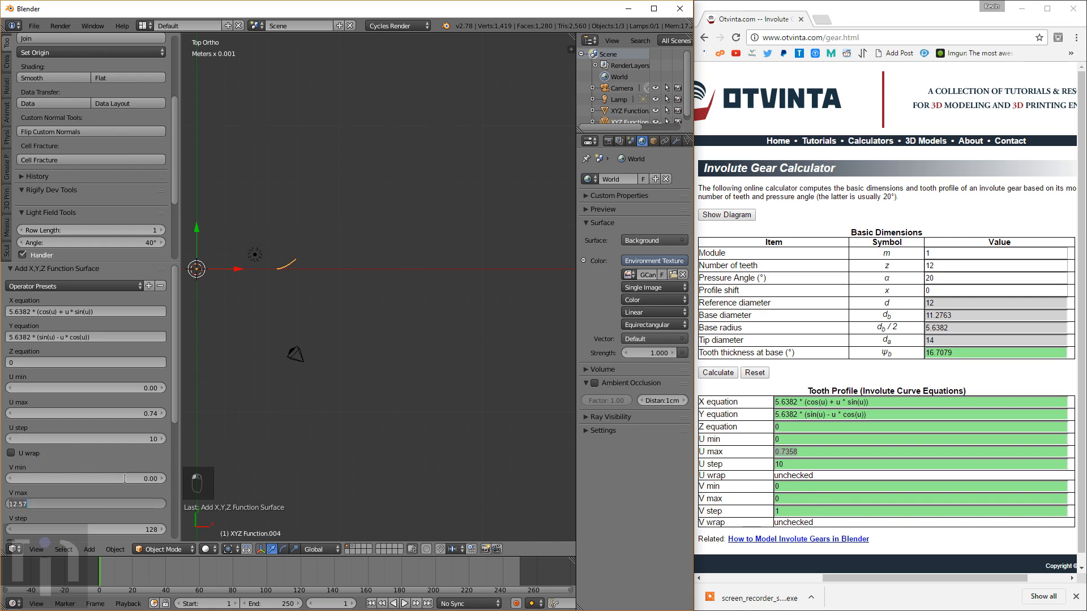
text(0)
key(Tab)
text(0)
key(BackSpace)
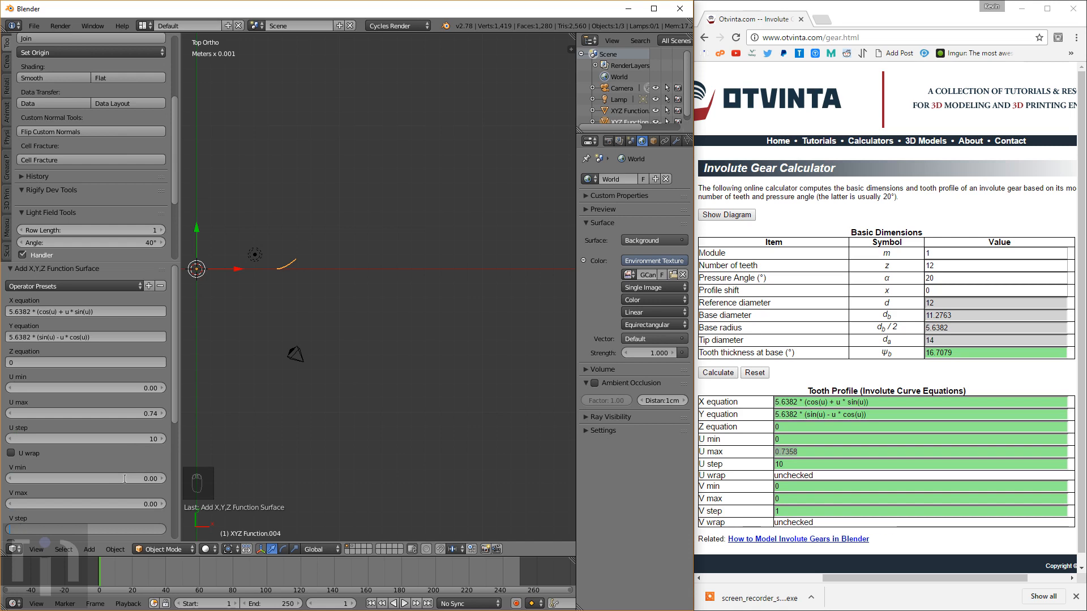
text(1)
key(Return)
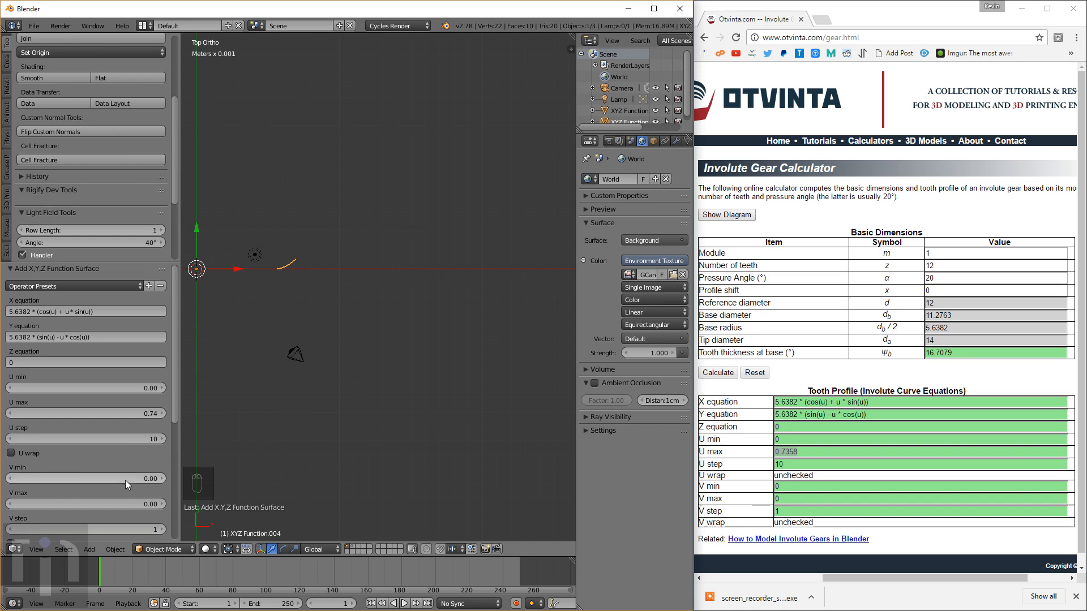
scroll(125, 481, down, 4)
scroll(109, 458, up, 2)
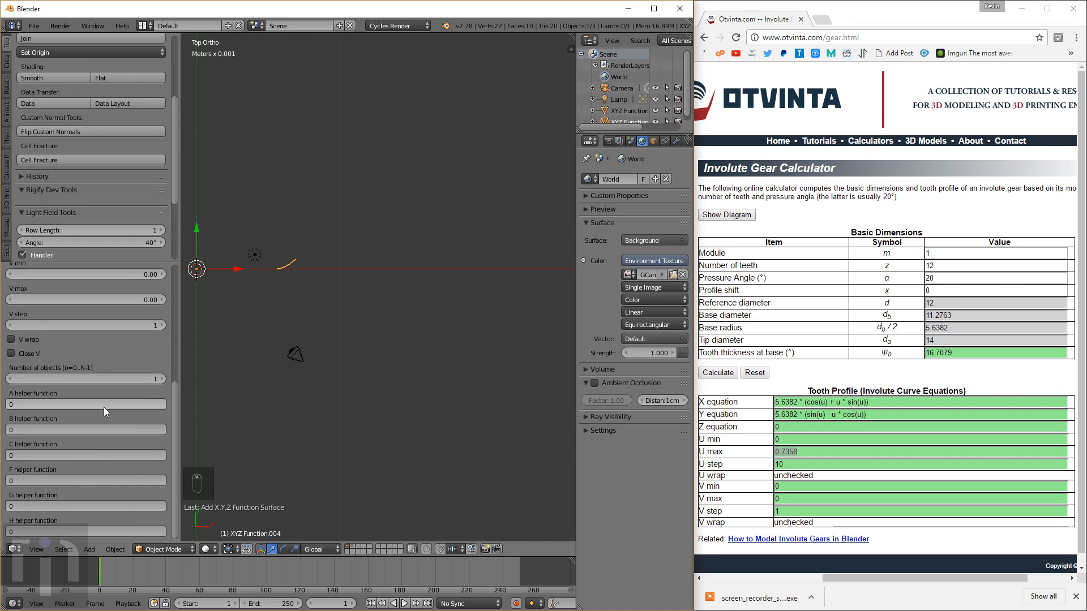
scroll(105, 408, up, 3)
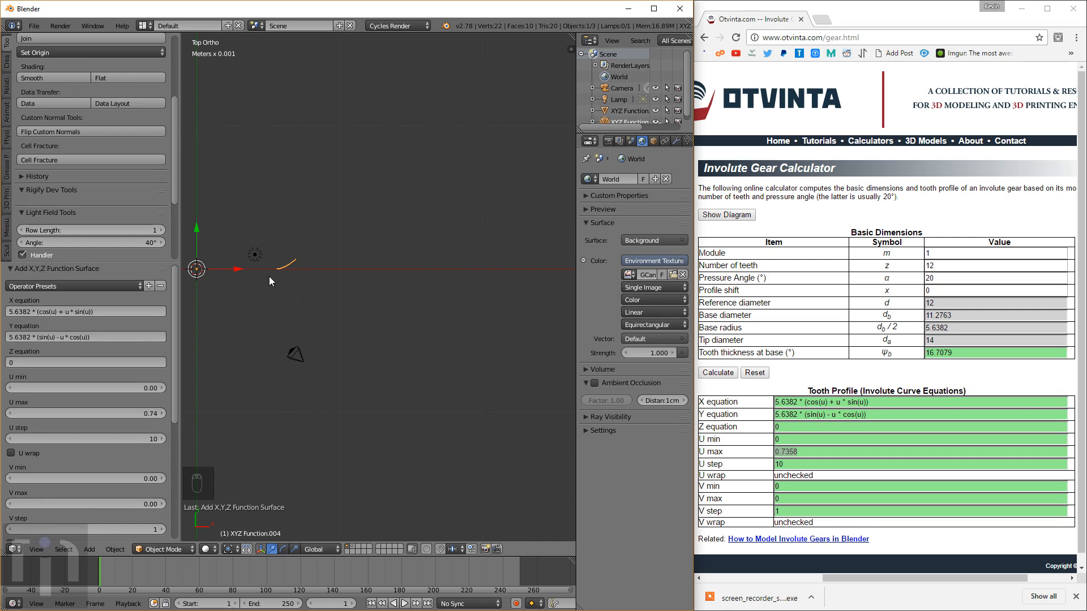
Step: Set the pivot point to the 3D Cursor
scroll(283, 283, up, 5)
shift+middle_drag(315, 276, 188, 358)
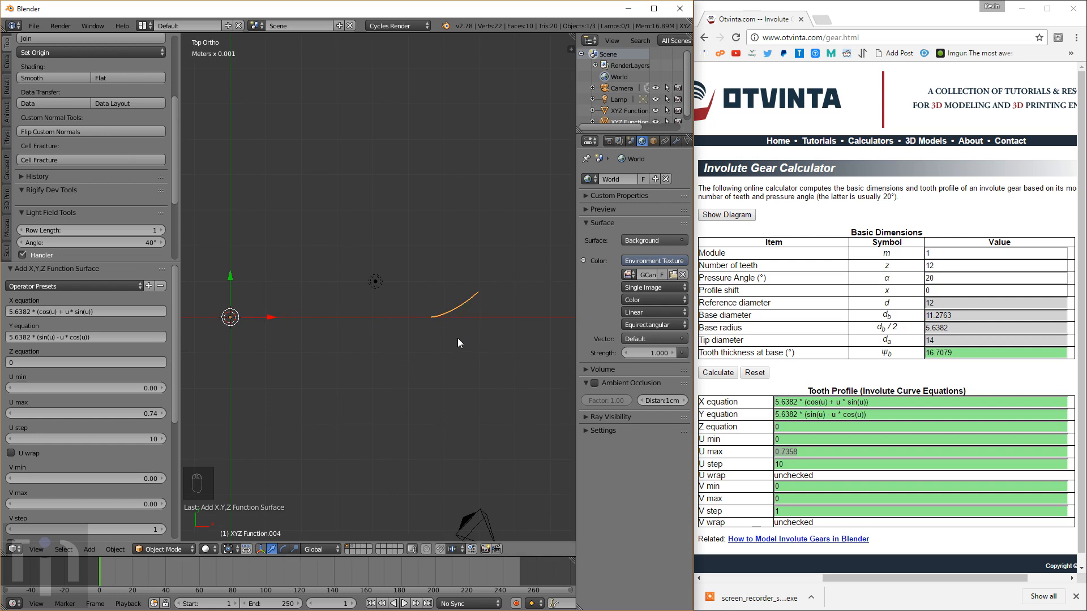
click(228, 549)
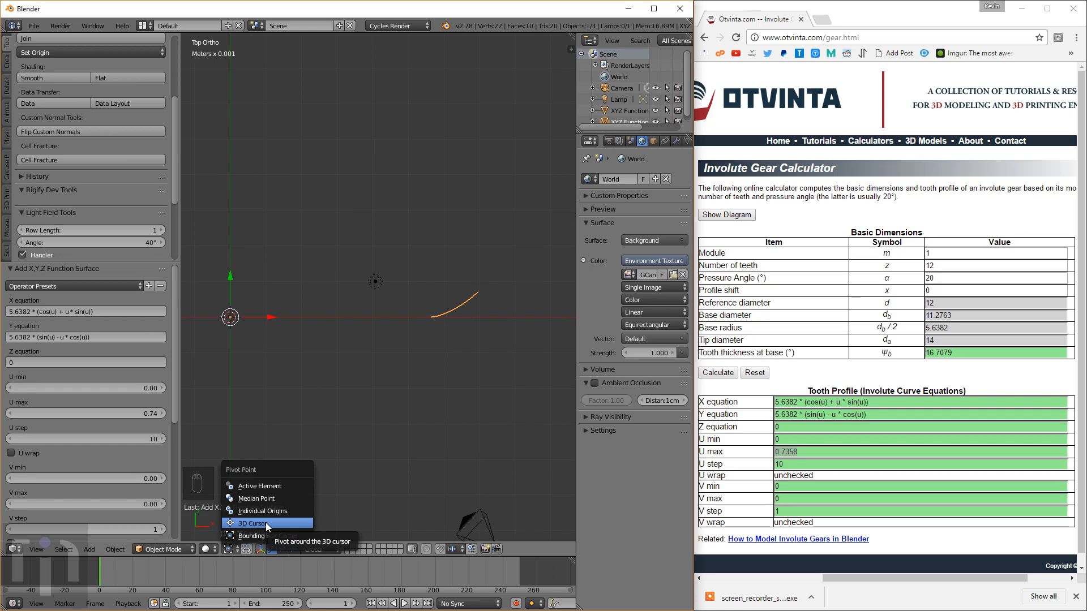
click(266, 523)
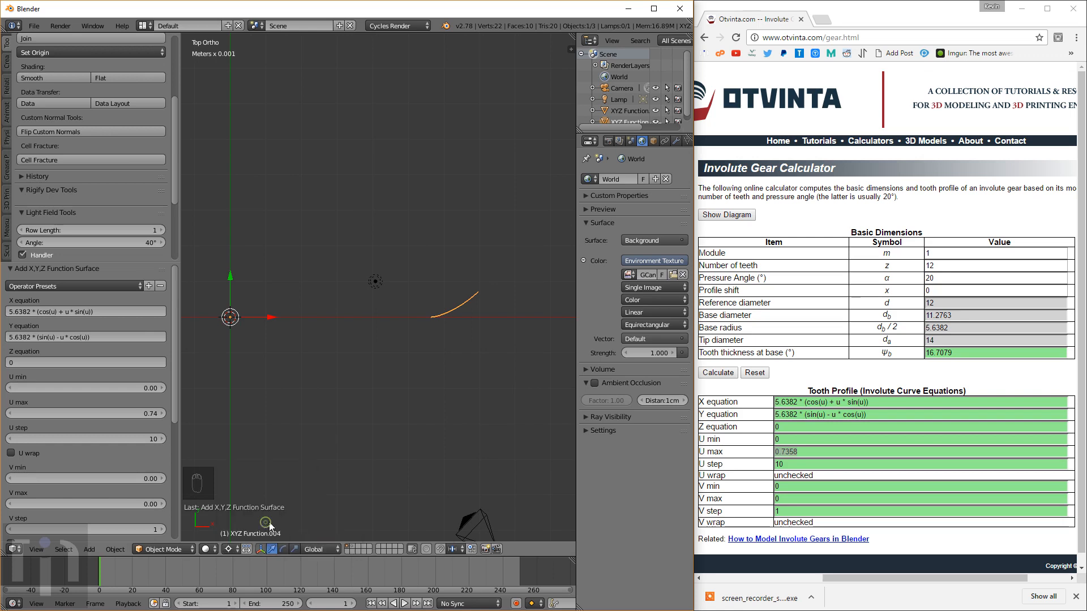
click(229, 549)
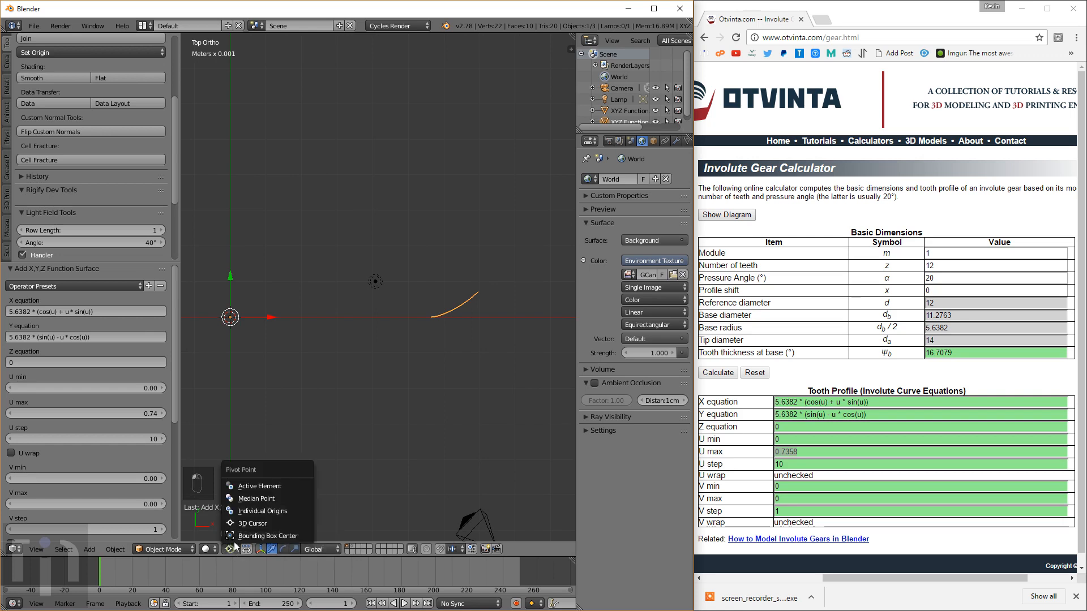
click(266, 525)
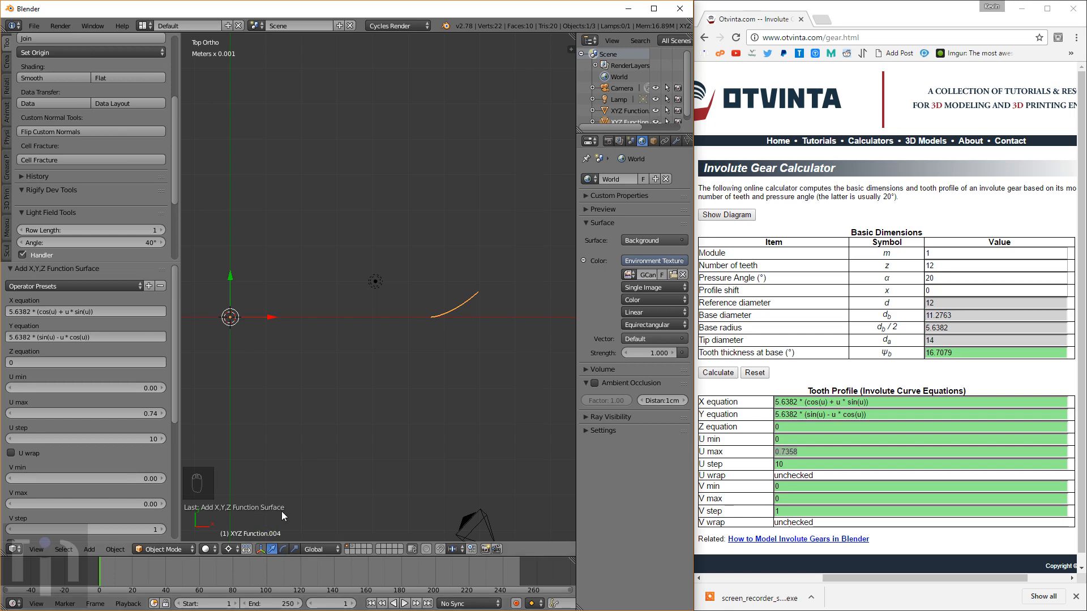
Step: Enter Edit Mode on the involute curve, select all its vertices and remove the doubles
key(Tab)
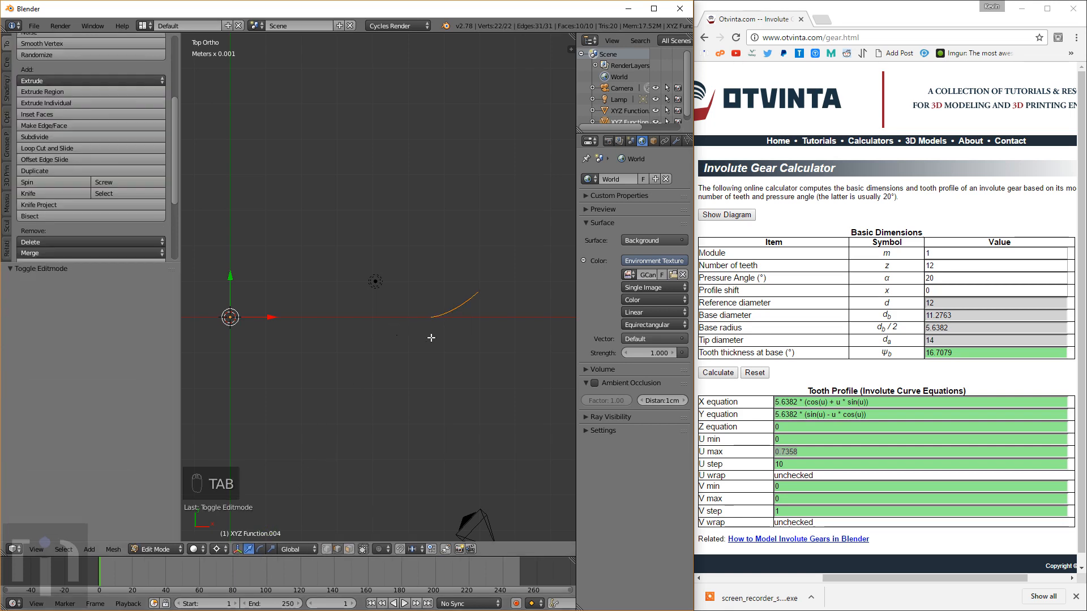
key(a)
key(a)
scroll(503, 312, up, 3)
scroll(487, 320, down, 3)
key(a)
key(a)
key(a)
key(a)
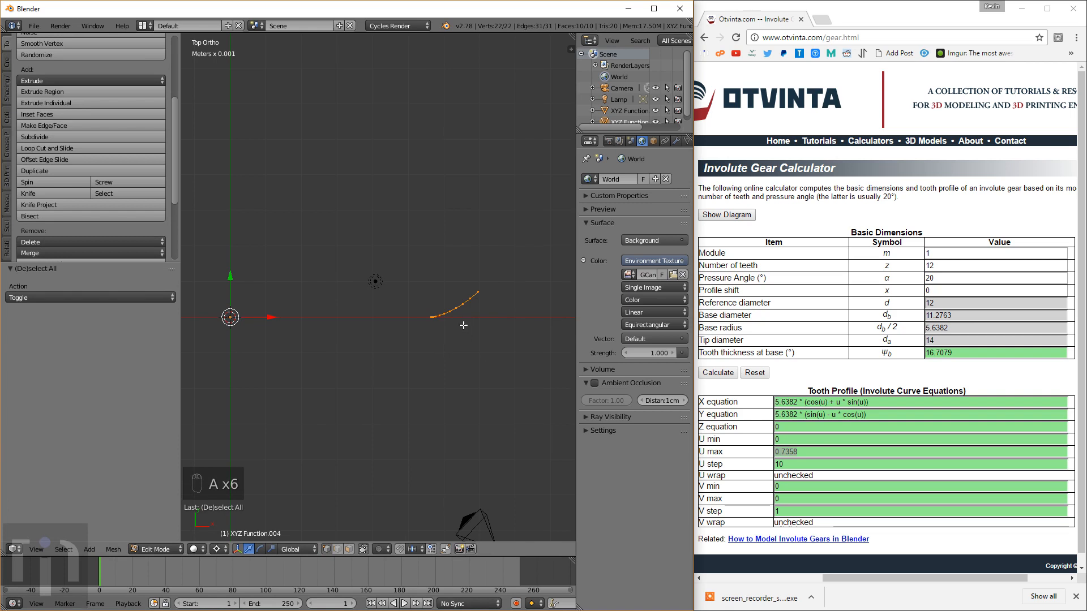
key(w)
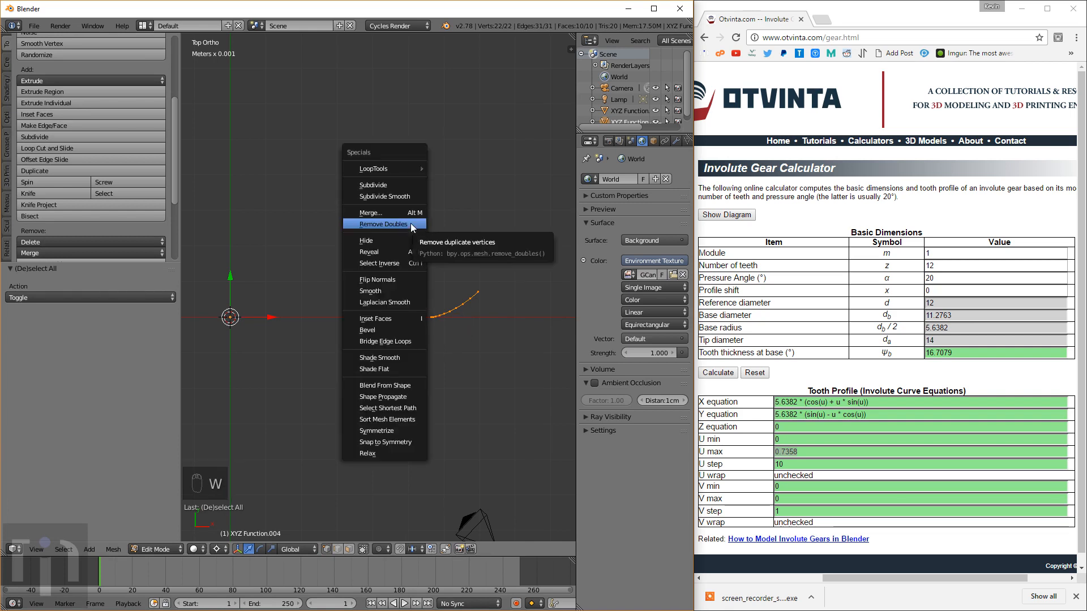
click(409, 223)
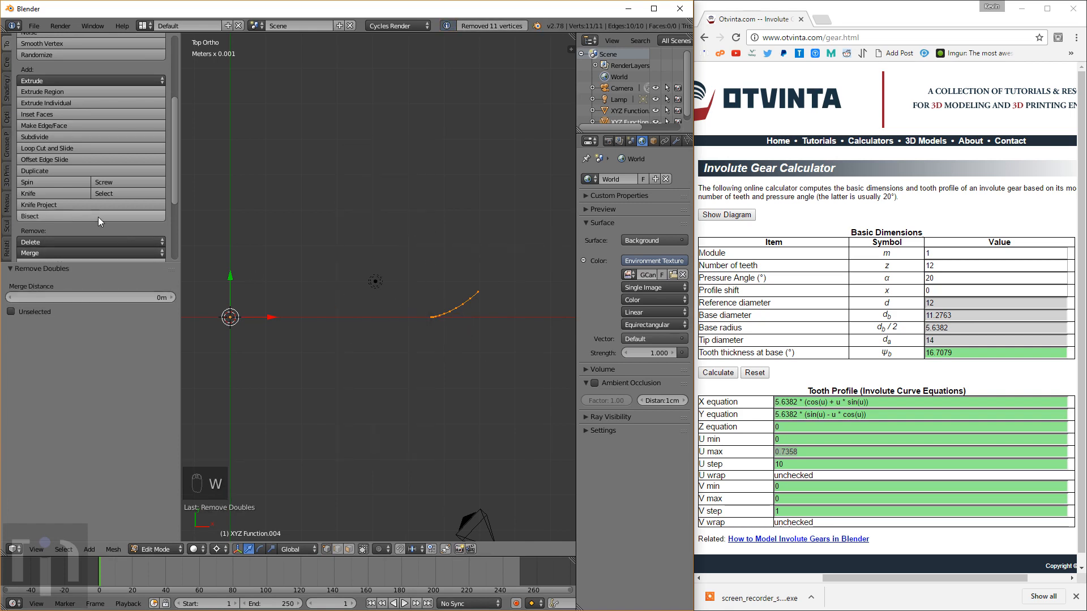
Step: Duplicate the involute curve and mirror the copy by scaling it by -1 along the Y axis
scroll(97, 216, down, 3)
scroll(422, 293, up, 1)
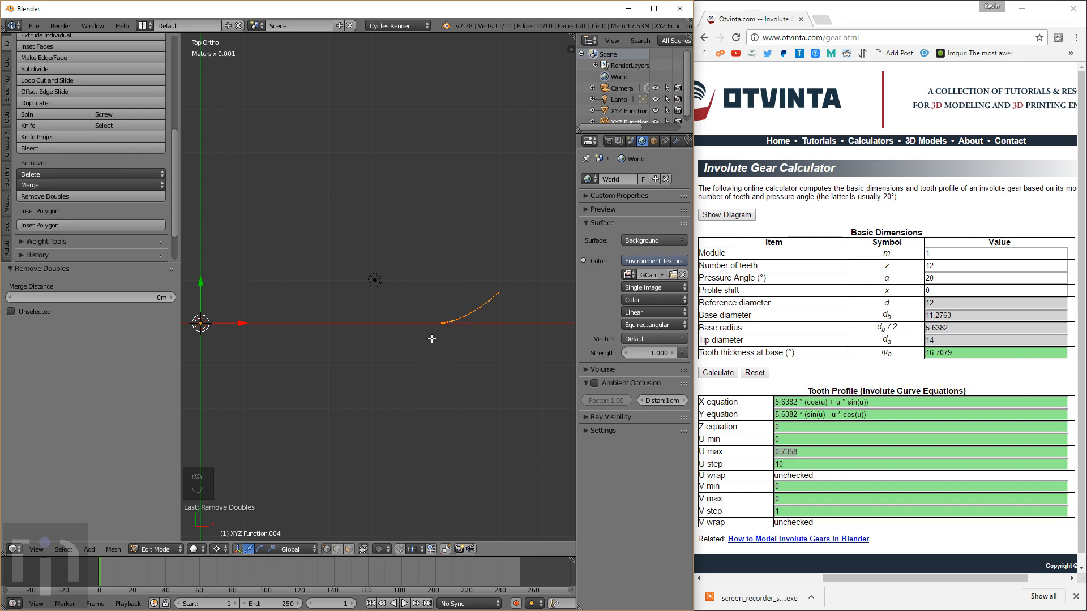
key(shift+d)
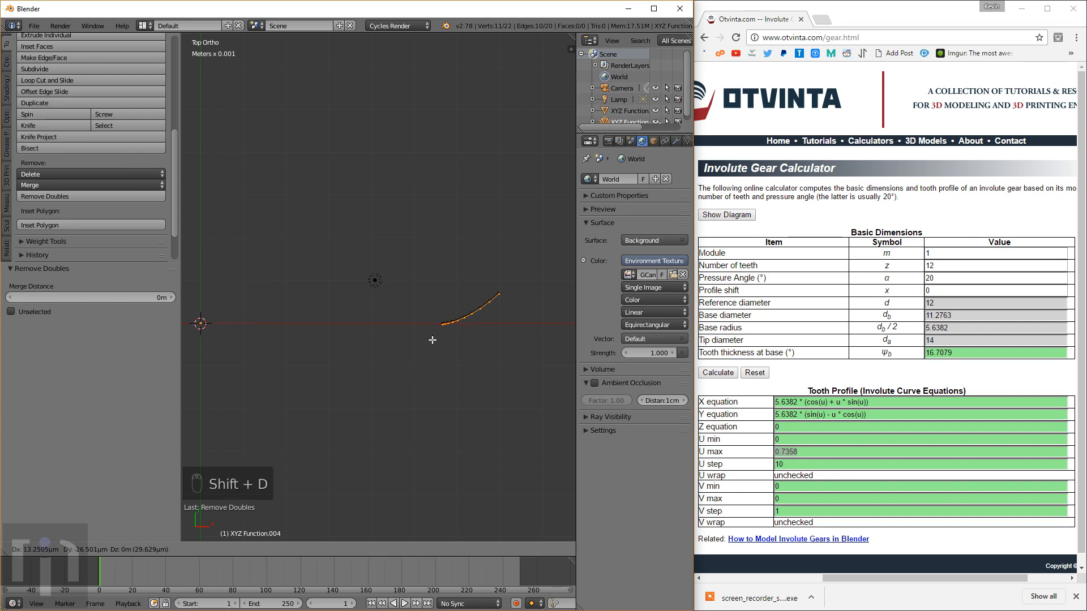
click(432, 339)
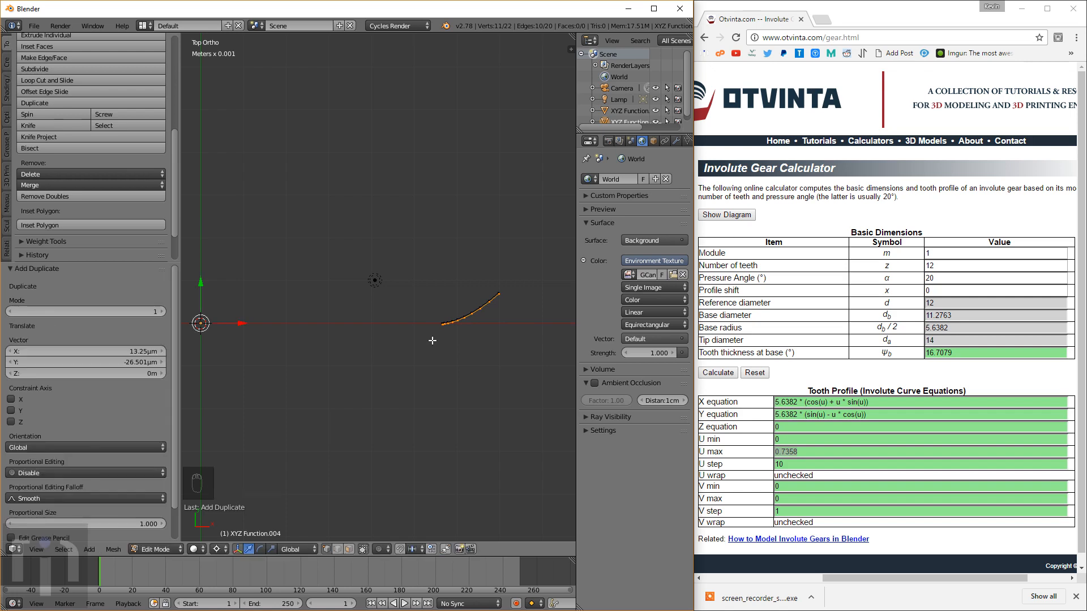
key(s)
text(y)
text(-1)
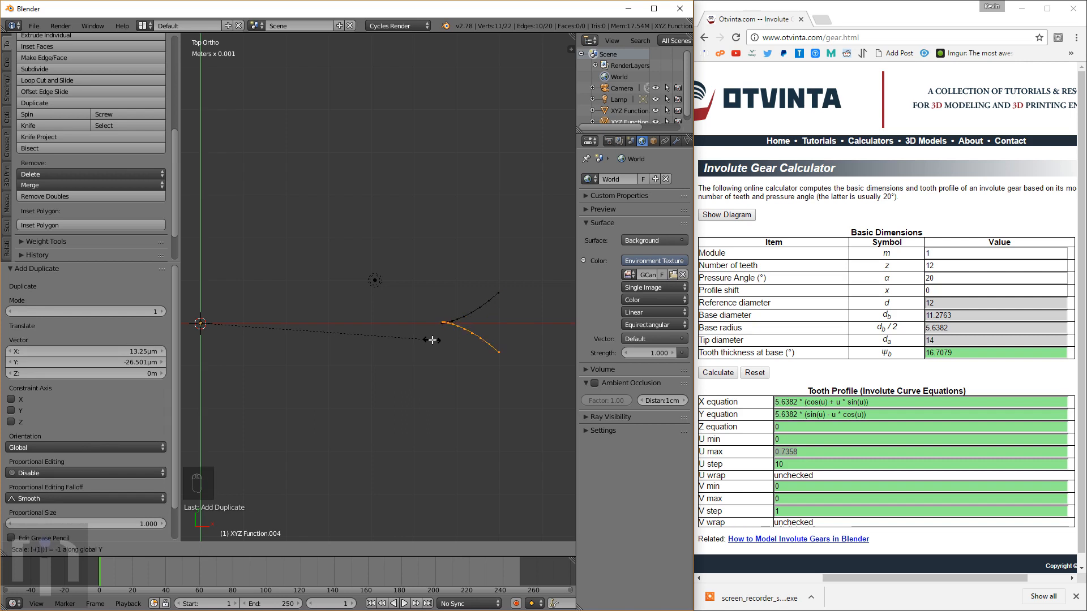
key(Return)
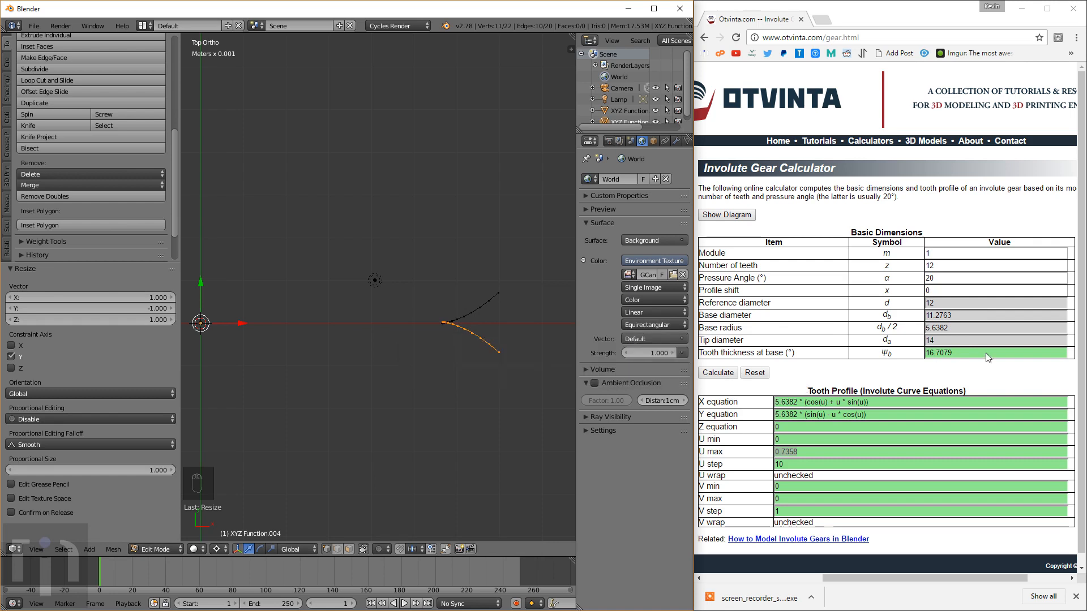
Step: Copy the tooth thickness at base from the gear calculator and rotate the mirrored curve by 16.7079° about the Z axis
double_click(944, 353)
key(ctrl+c)
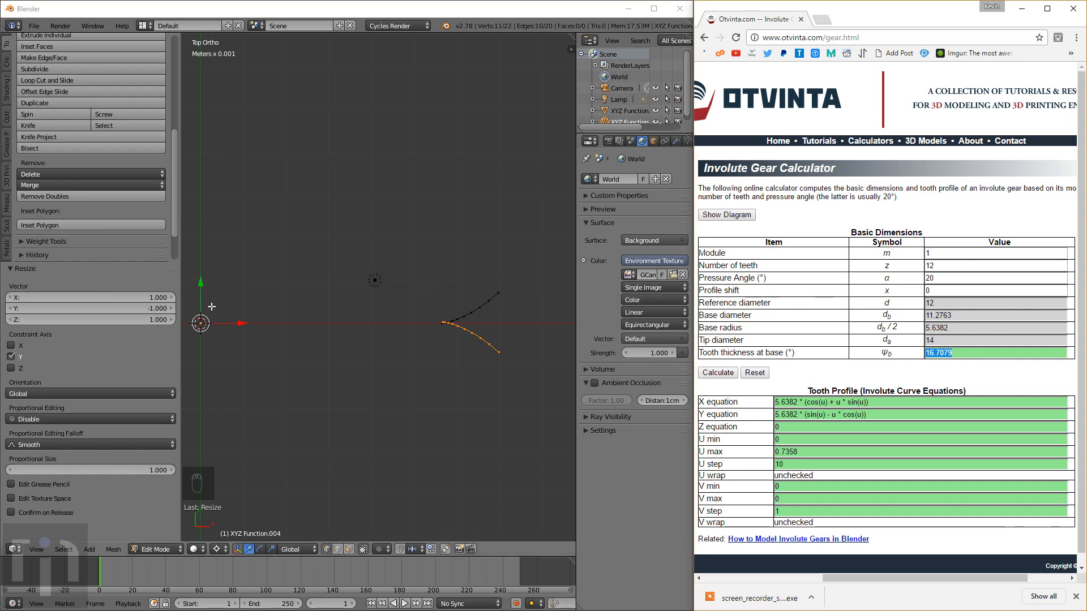
click(140, 275)
click(141, 273)
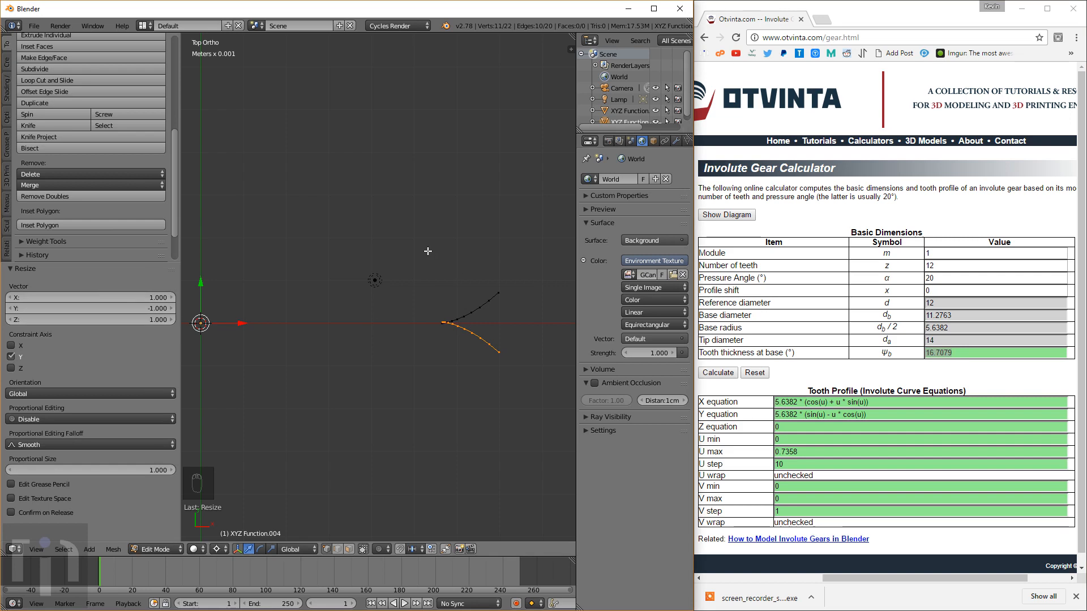
key(r)
key(z)
key(minus)
text(16.7079)
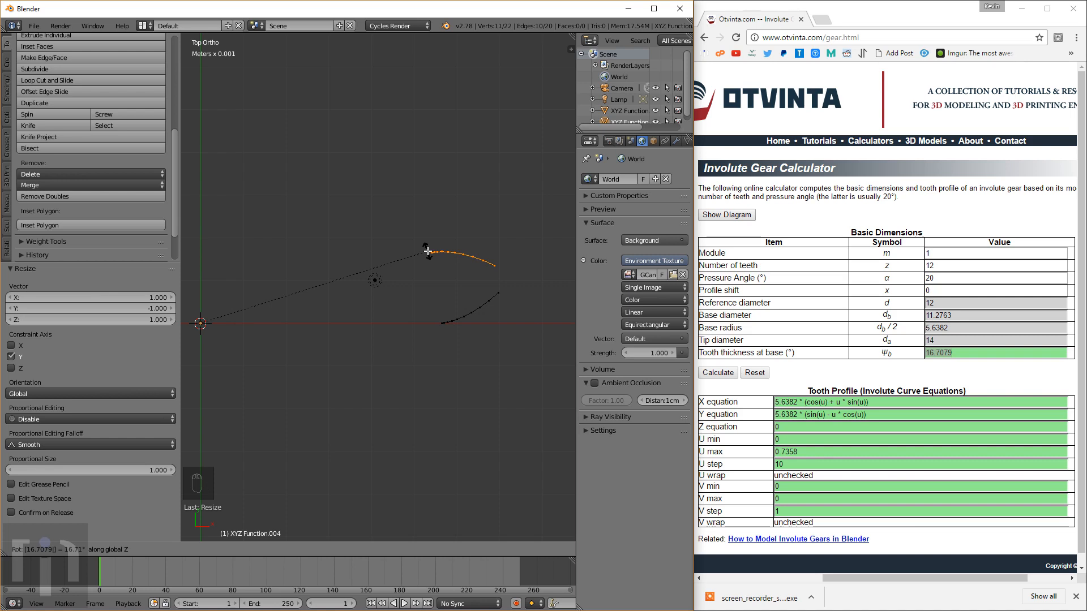
key(Return)
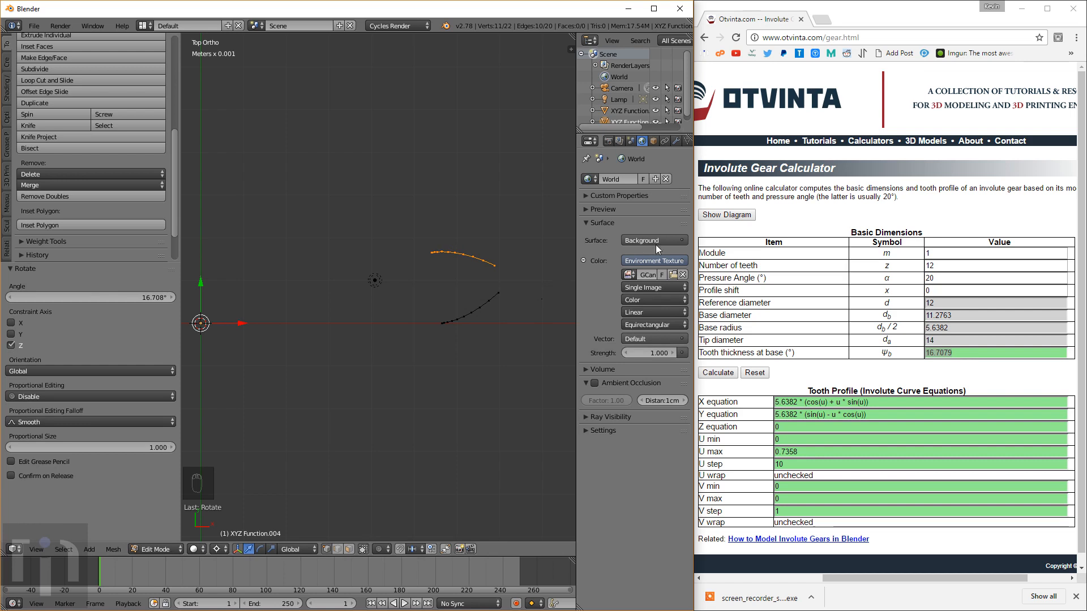
Step: Switch to the Windows Calculator and divide the copied tooth thickness, 16.7079, by 2
key(XF86Calculator)
click(827, 197)
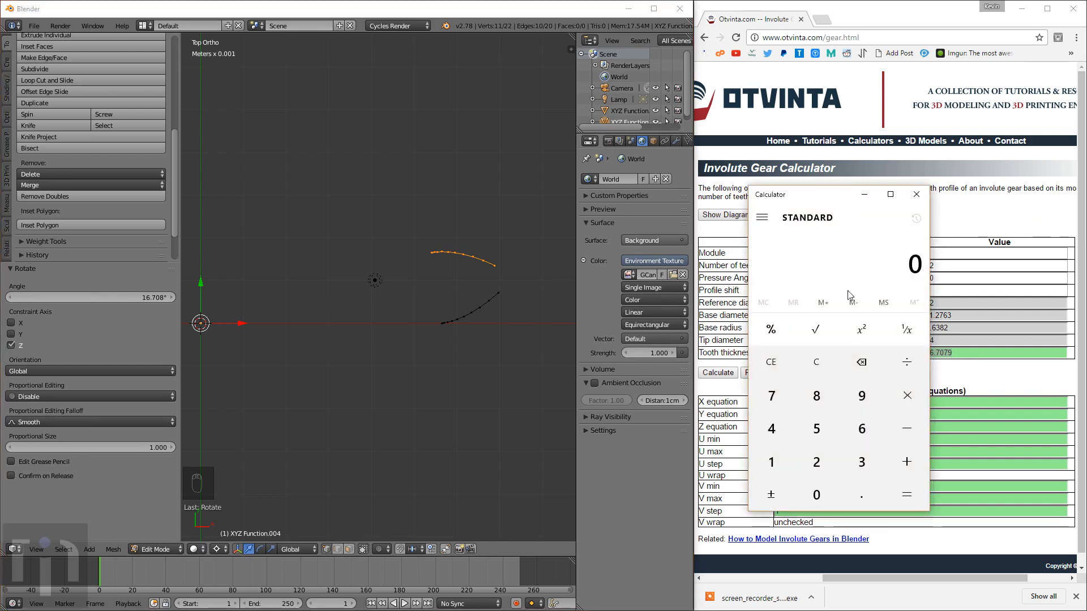
key(ctrl+v)
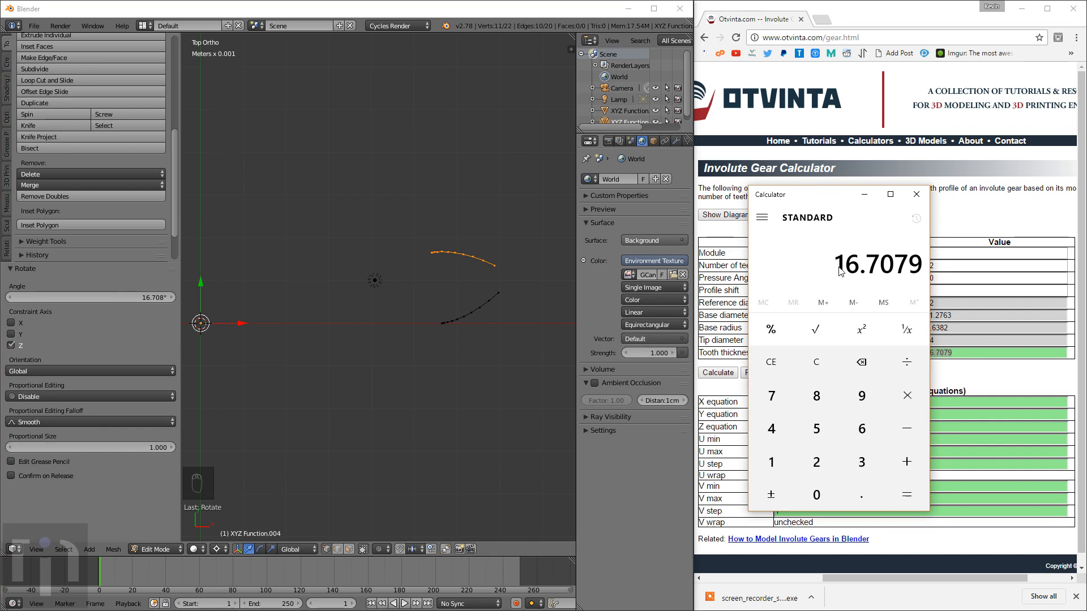
key(slash)
key(2)
key(Return)
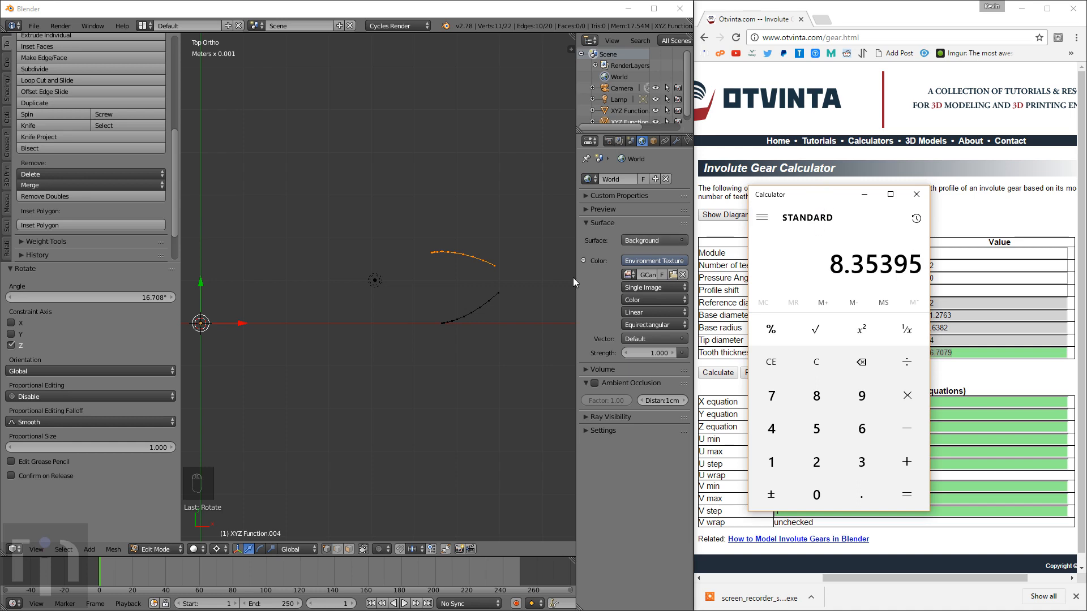
click(966, 222)
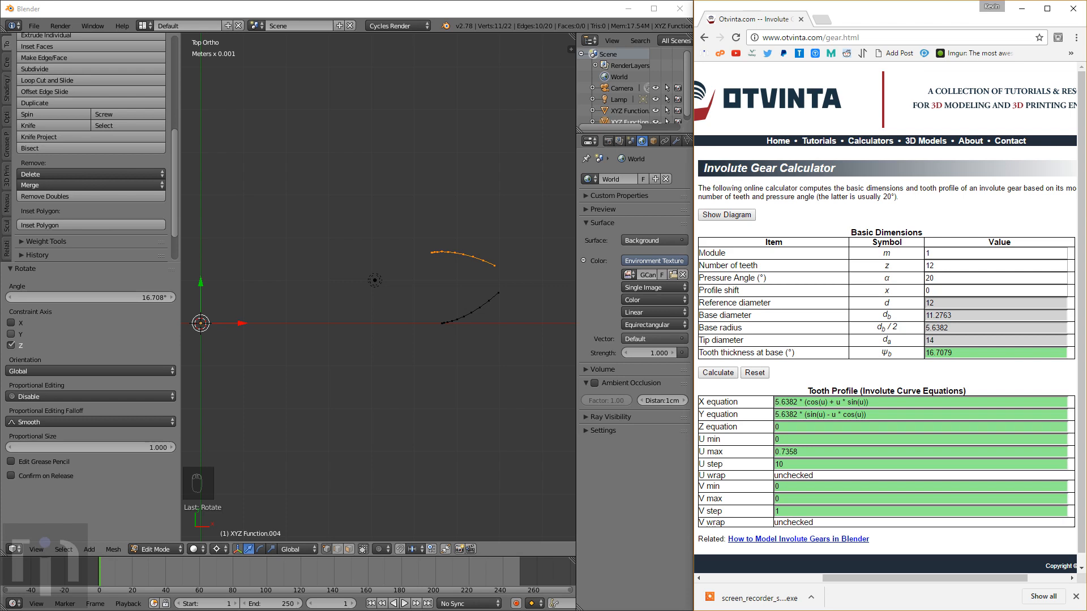
Step: Return to Blender, select both curves and rotate them by -8.35395° about the Z axis to centre the tooth on the X axis
click(112, 276)
key(a)
key(a)
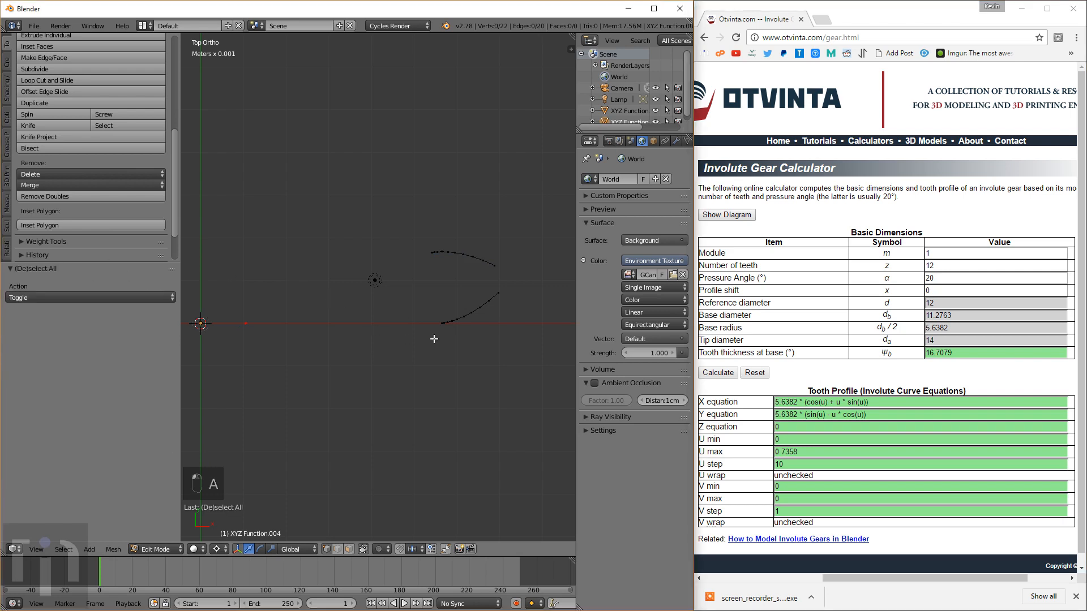
key(r)
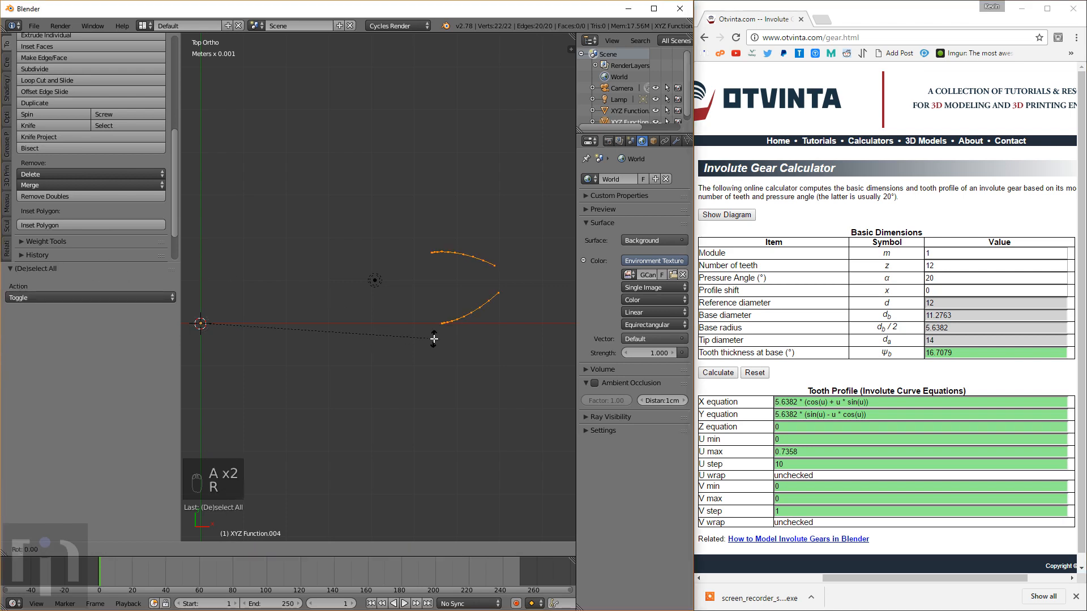
key(z)
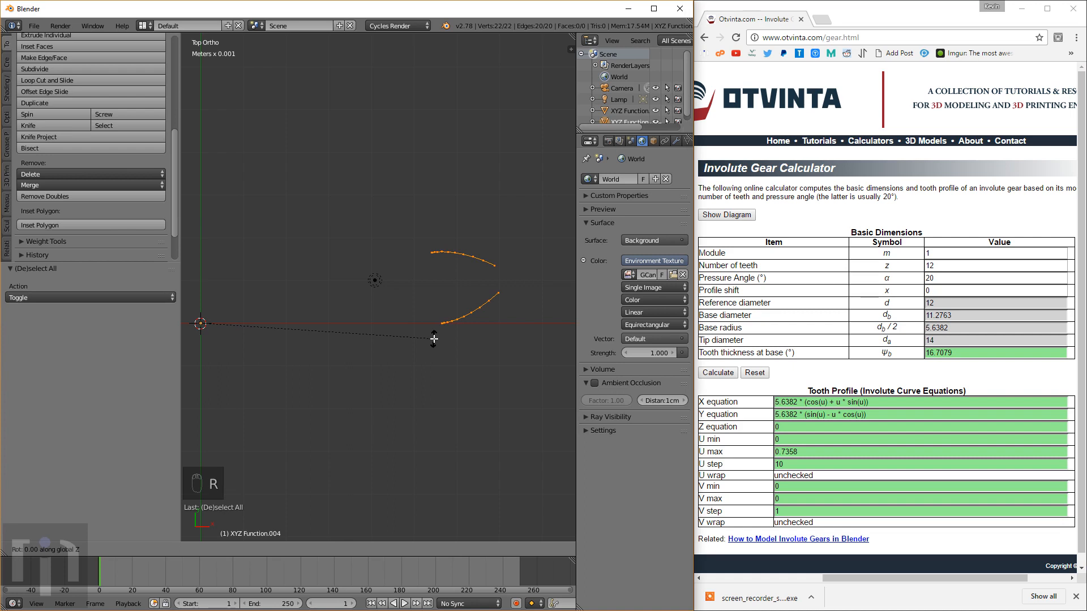
text(8.35395)
key(minus)
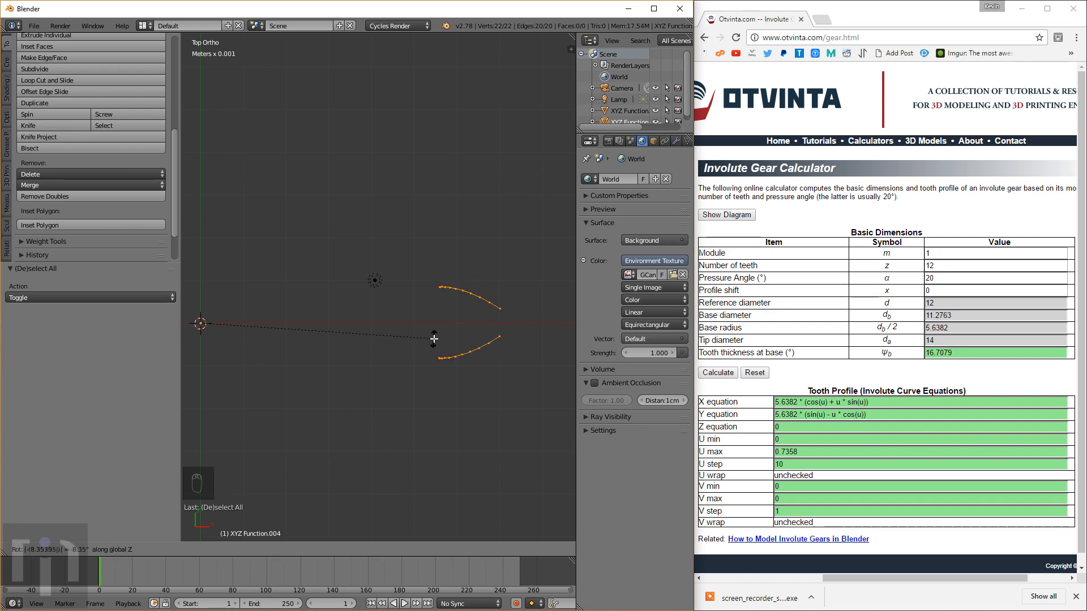
key(Return)
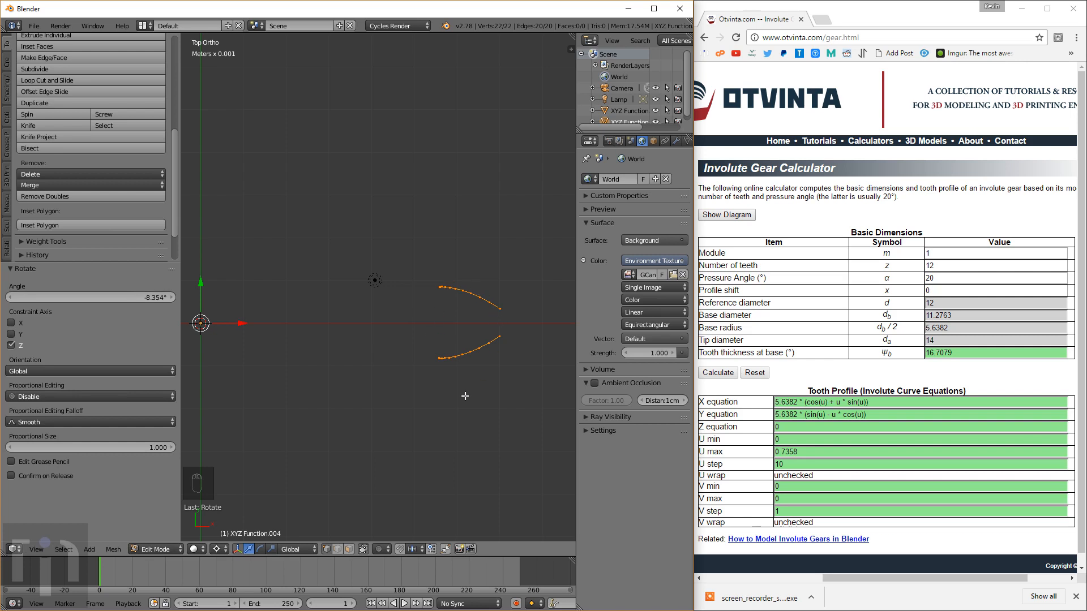
Step: Connect the outer end vertices of the two curves with an edge to close the tooth tip
right_click(500, 309)
shift+right_click(499, 337)
key(f)
scroll(470, 342, up, 2)
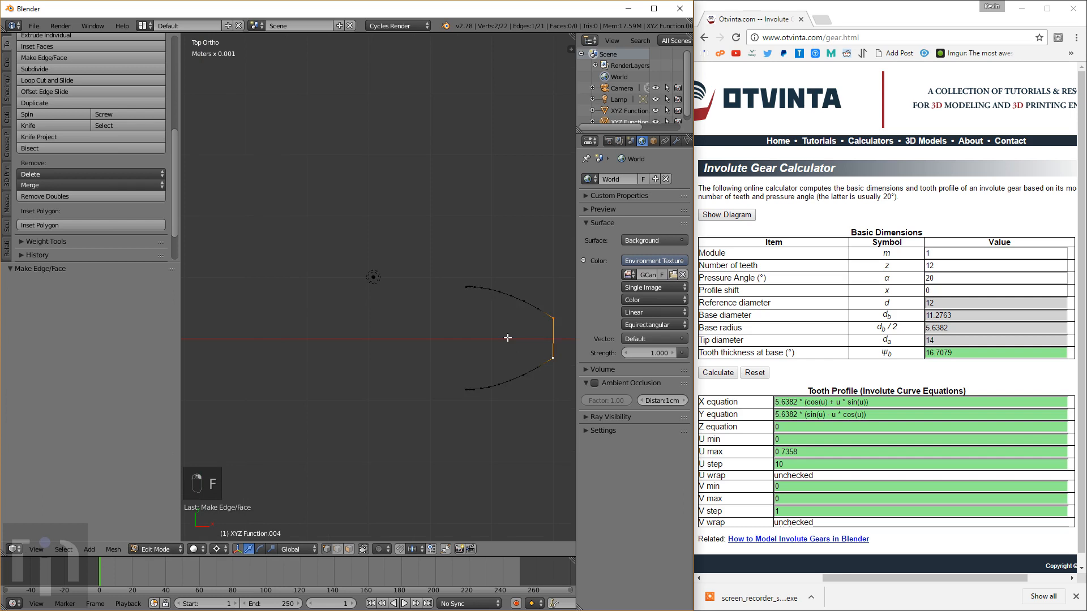
shift+middle_drag(476, 329, 466, 321)
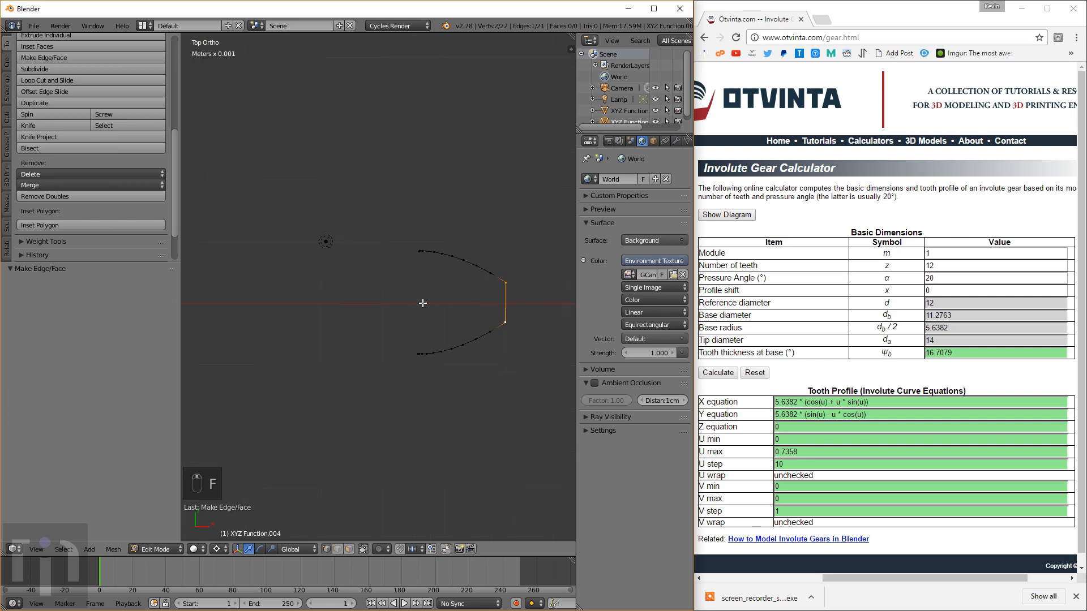
scroll(436, 273, up, 2)
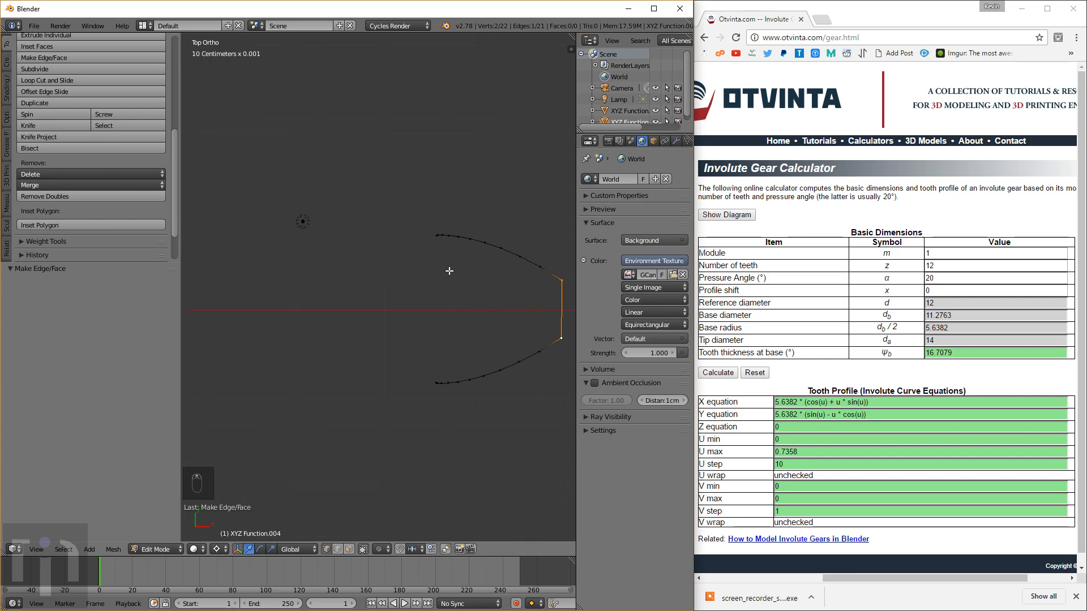
Step: Select all vertices of the tooth profile
key(a)
key(a)
key(a)
scroll(439, 272, down, 3)
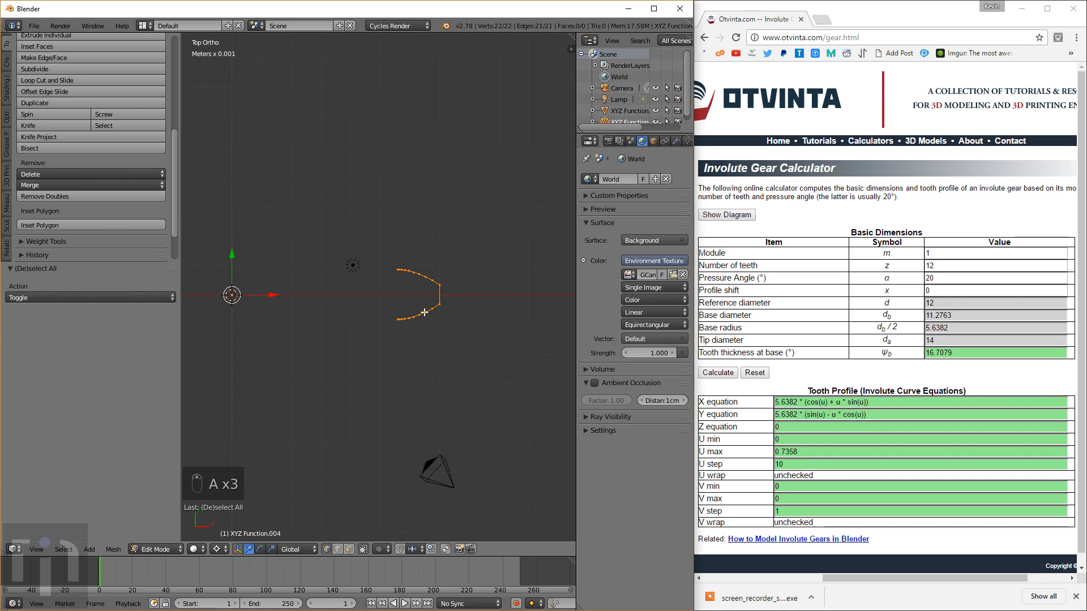
shift+middle_drag(428, 327, 494, 326)
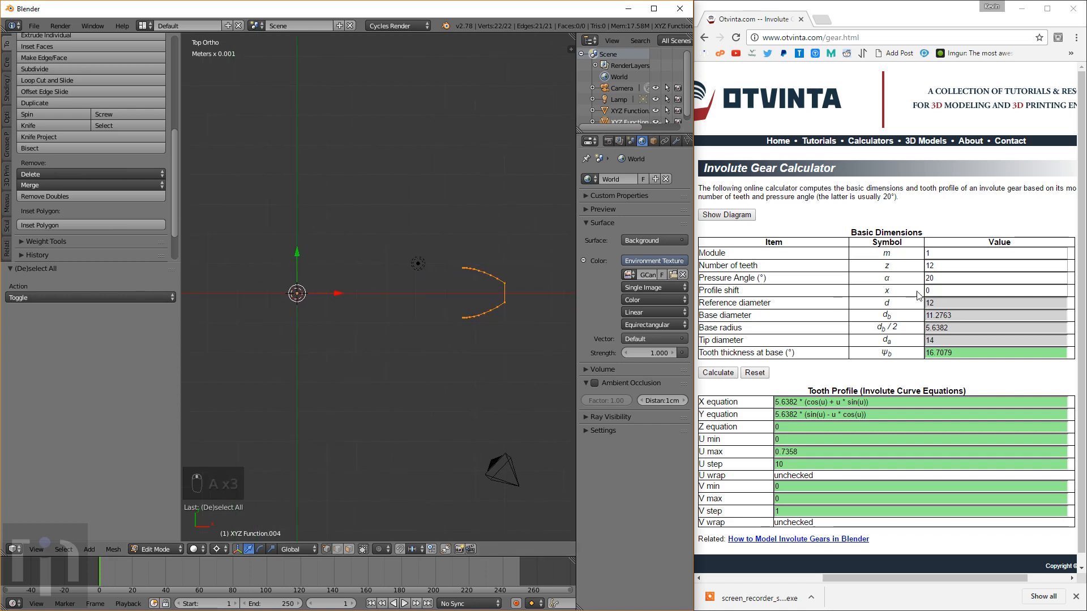
Step: Switch to the Windows Calculator and divide 360 by the 12 teeth to get the angle between teeth
double_click(938, 263)
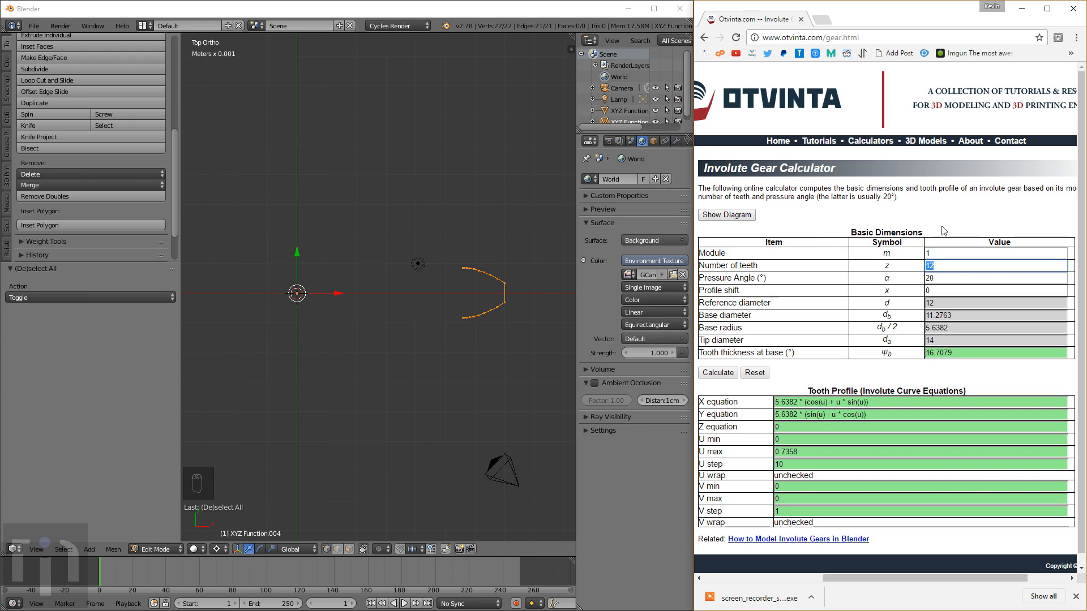
key(alt+Tab)
key(alt+Tab)
key(alt+Tab)
key(alt+Tab)
key(alt+Tab)
key(alt+Tab)
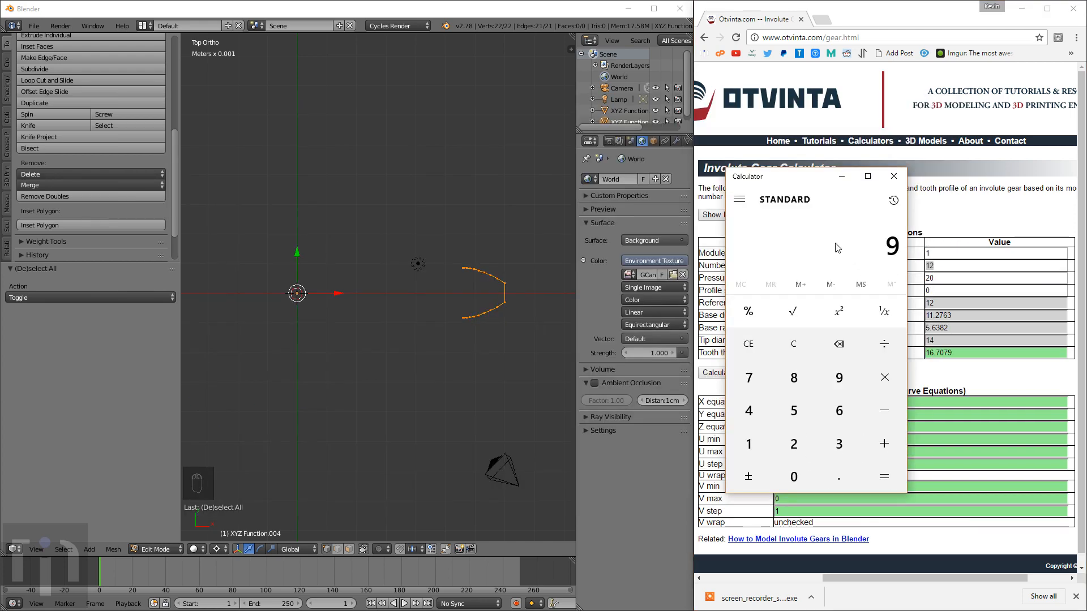
text(360)
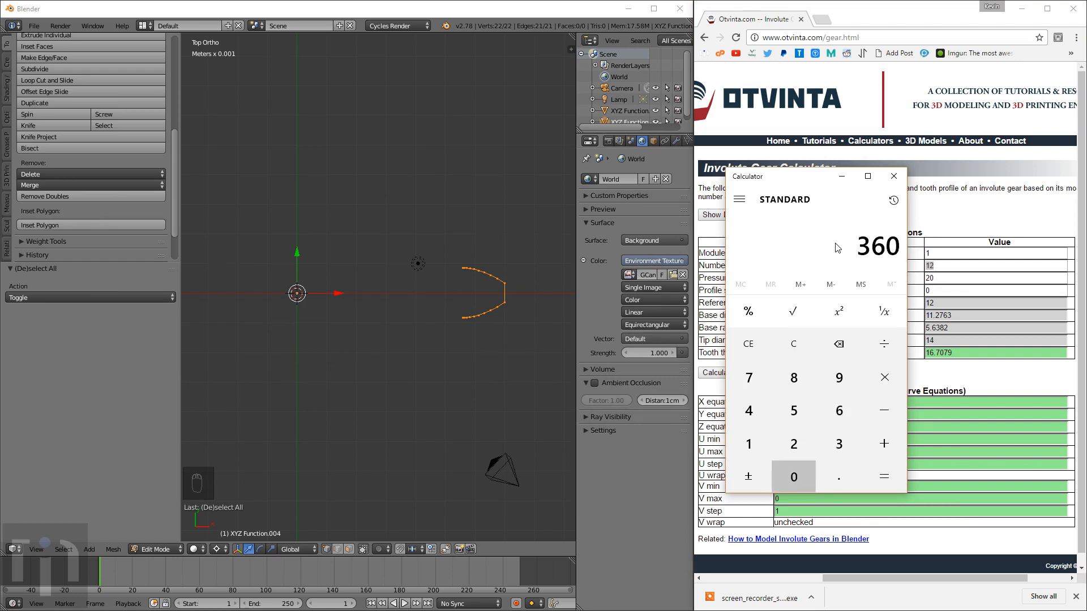
key(slash)
text(12)
key(Return)
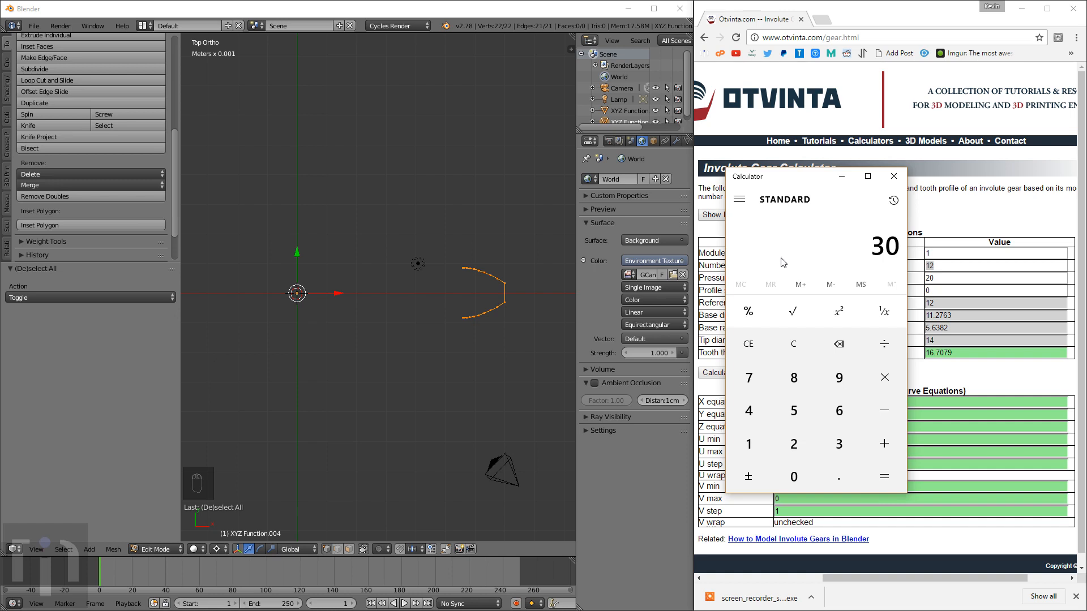
Step: Return to Blender, duplicate the selected tooth profile and rotate the copy 30° about the Z axis
scroll(461, 311, up, 2)
scroll(462, 312, down, 1)
shift+middle_drag(461, 312, 426, 307)
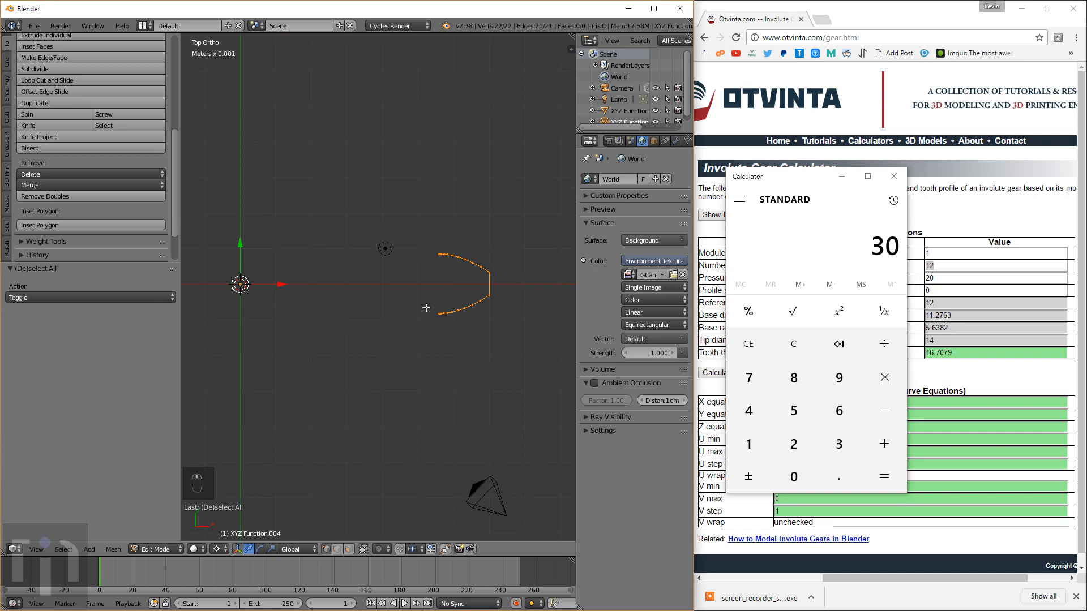
key(shift+d)
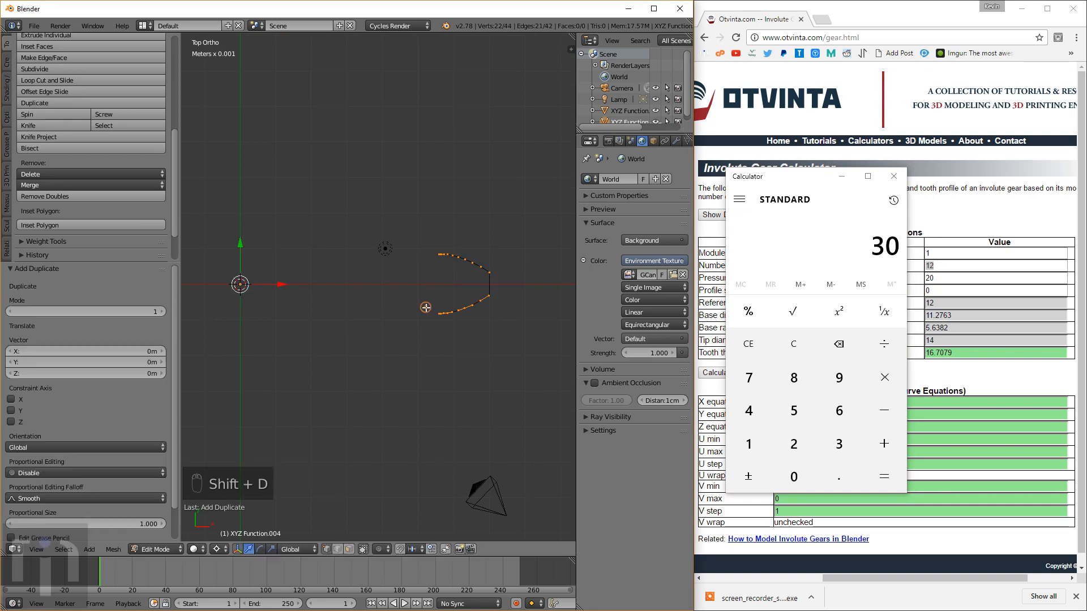
text(r30)
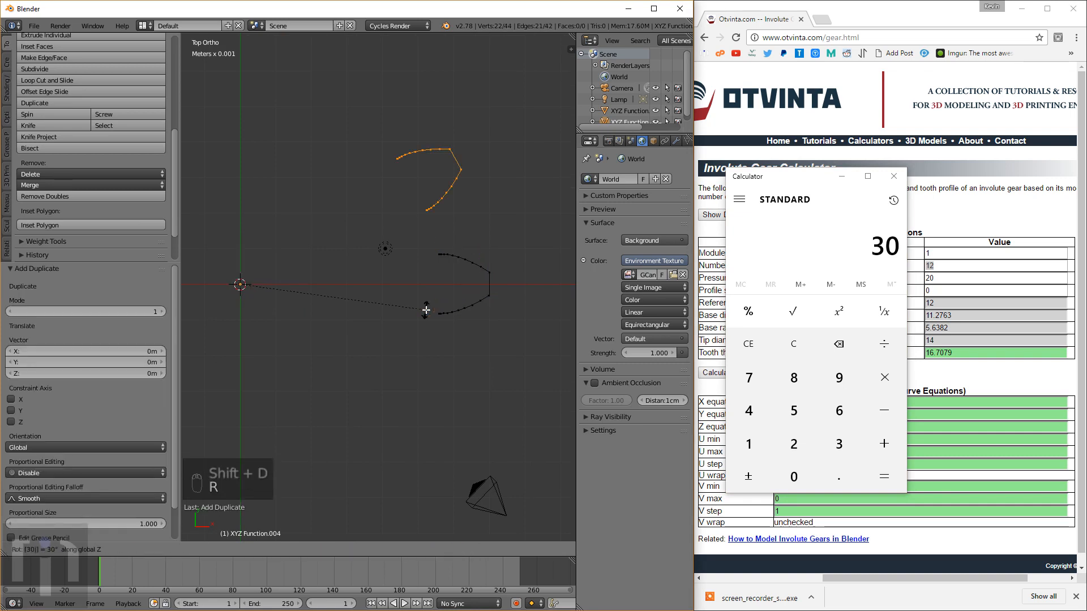
key(Return)
key(a)
key(c)
click(467, 290)
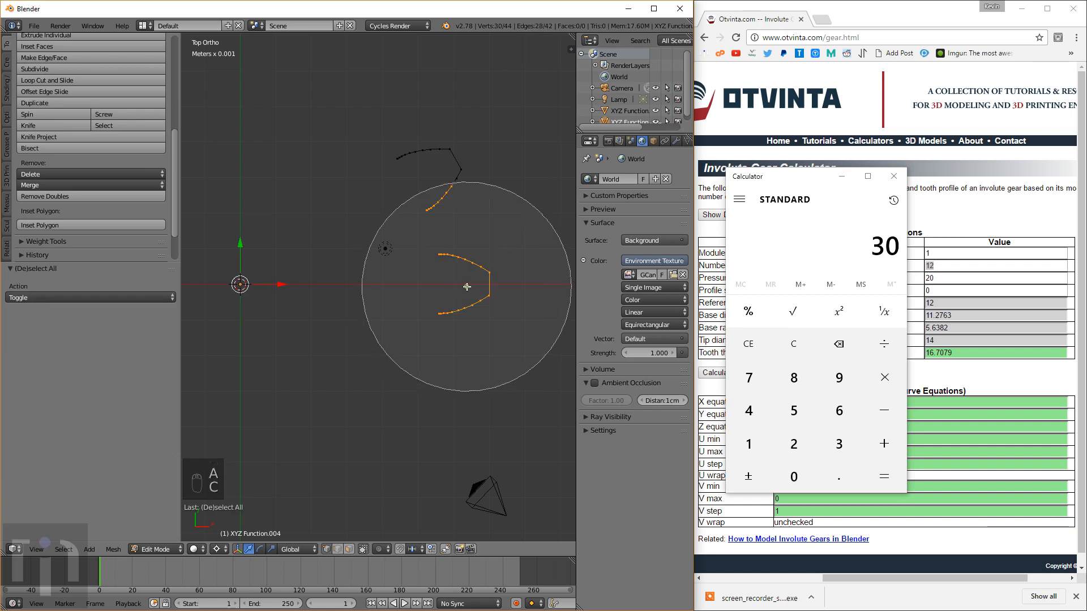
scroll(467, 290, up, 5)
key(a)
key(c)
drag(439, 150, 427, 126)
right_click(476, 231)
scroll(484, 331, down, 1)
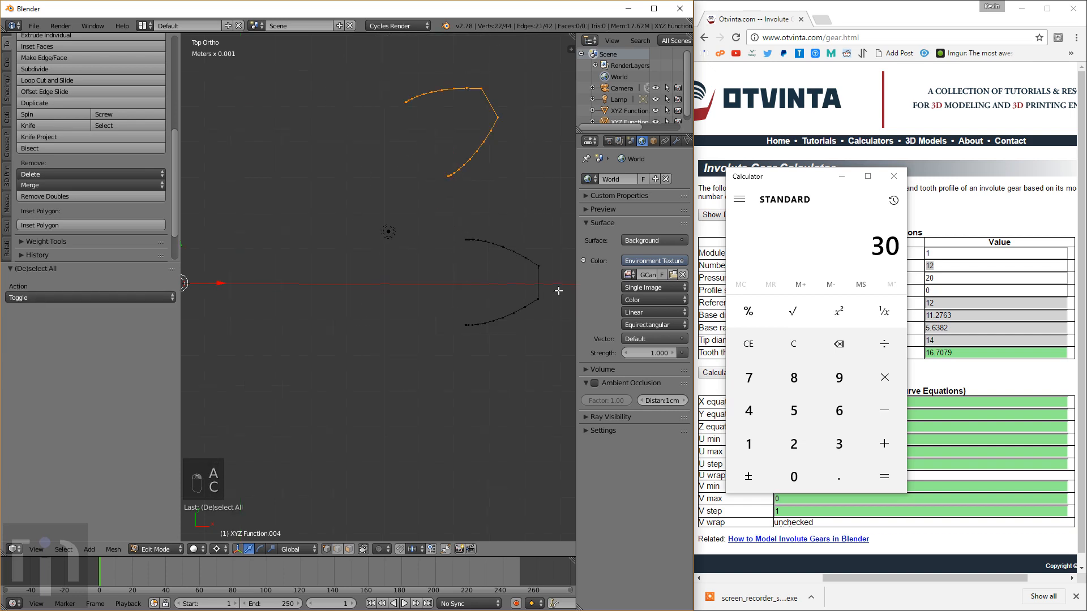
Step: Select only the original tooth on the X axis, duplicate it and rotate the copy -30° about the Z axis
key(a)
key(c)
scroll(461, 324, up, 4)
click(458, 323)
right_click(475, 327)
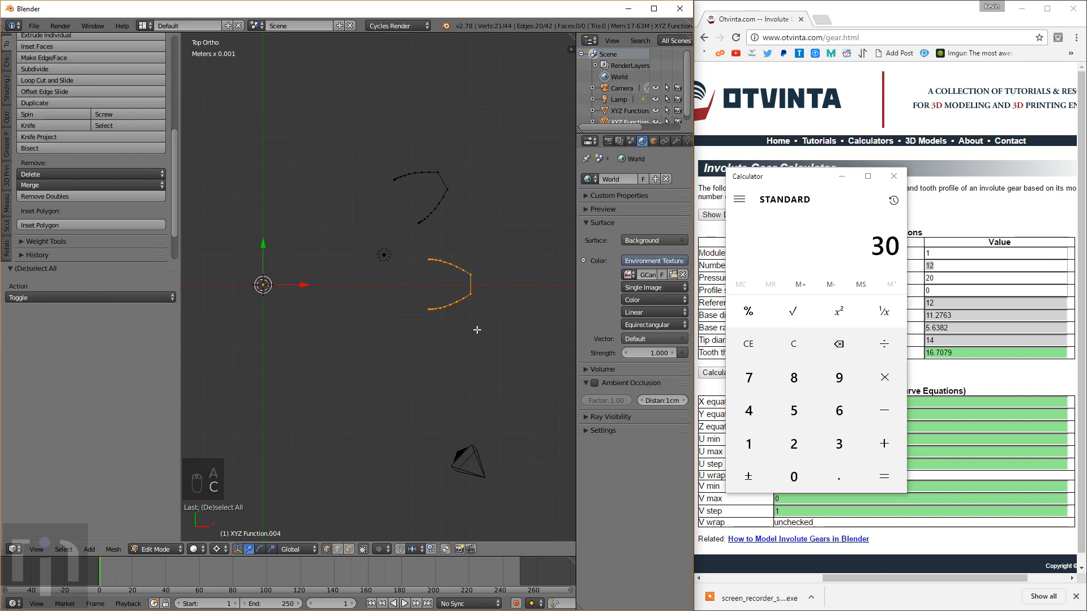
key(shift+d)
key(r)
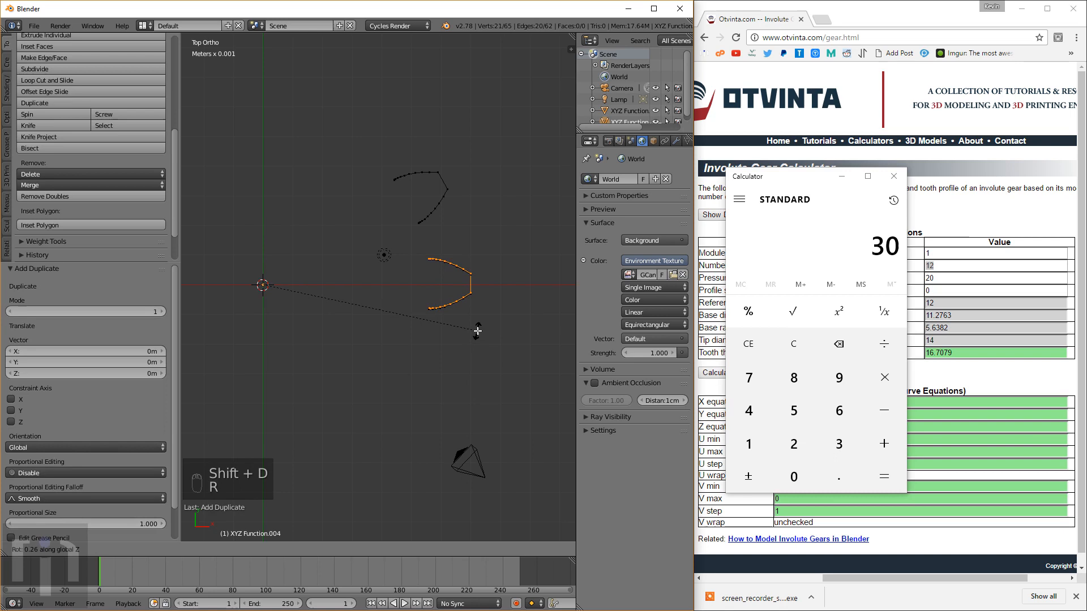
text(30)
key(minus)
key(Return)
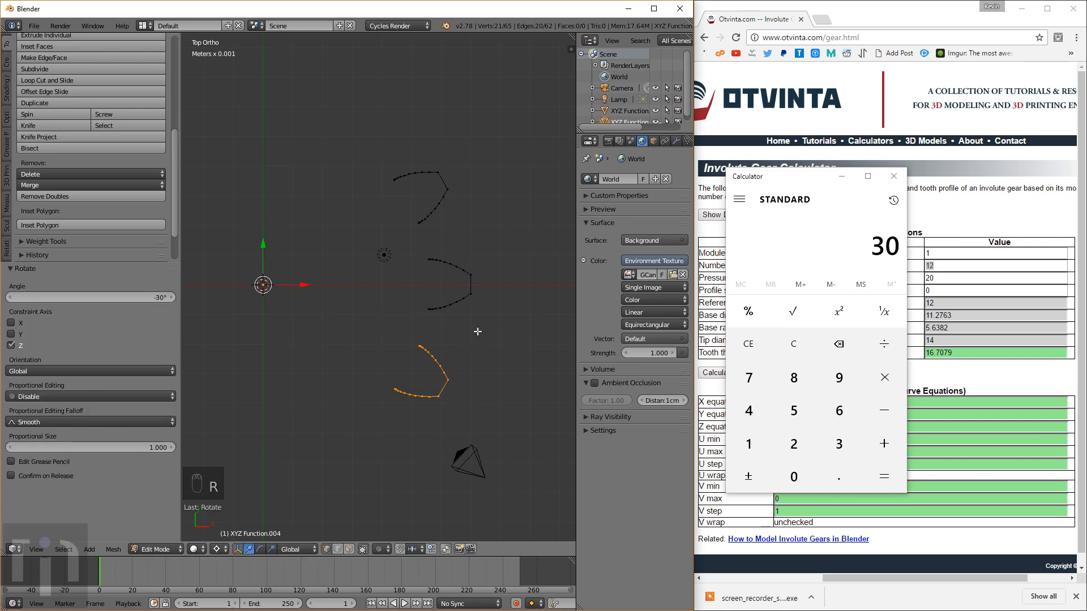
Step: Select the two facing inner end vertices of the upper and middle teeth
scroll(447, 229, up, 4)
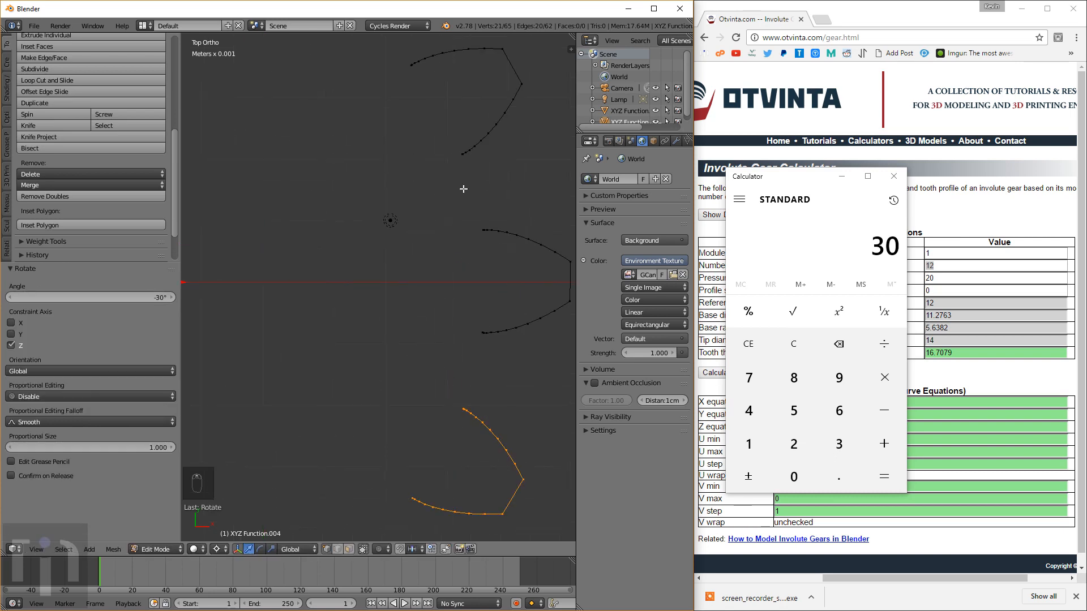
right_click(458, 157)
shift+right_click(483, 230)
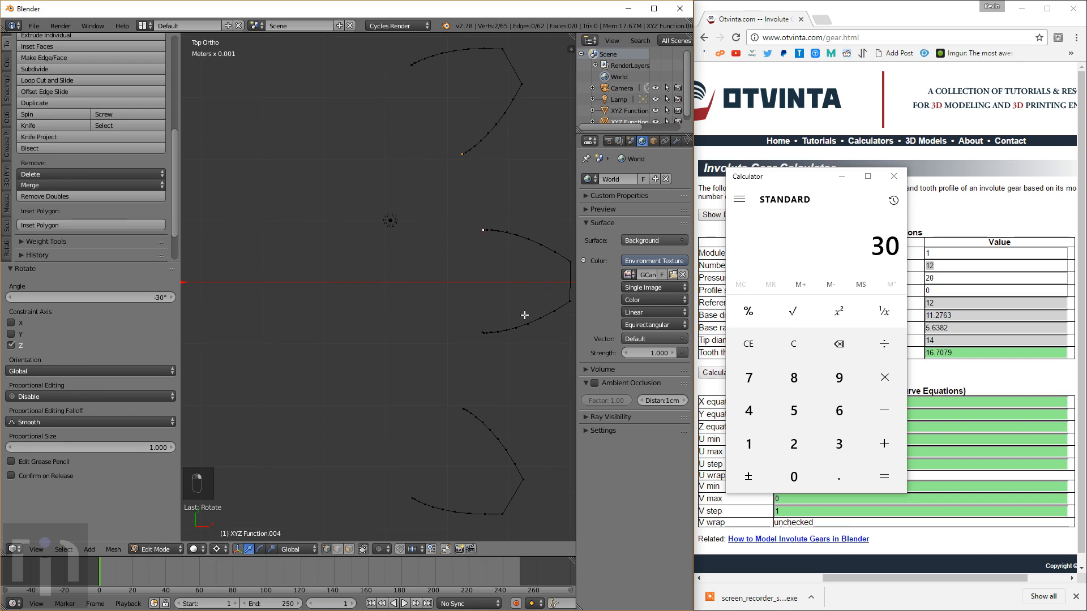
scroll(364, 323, down, 4)
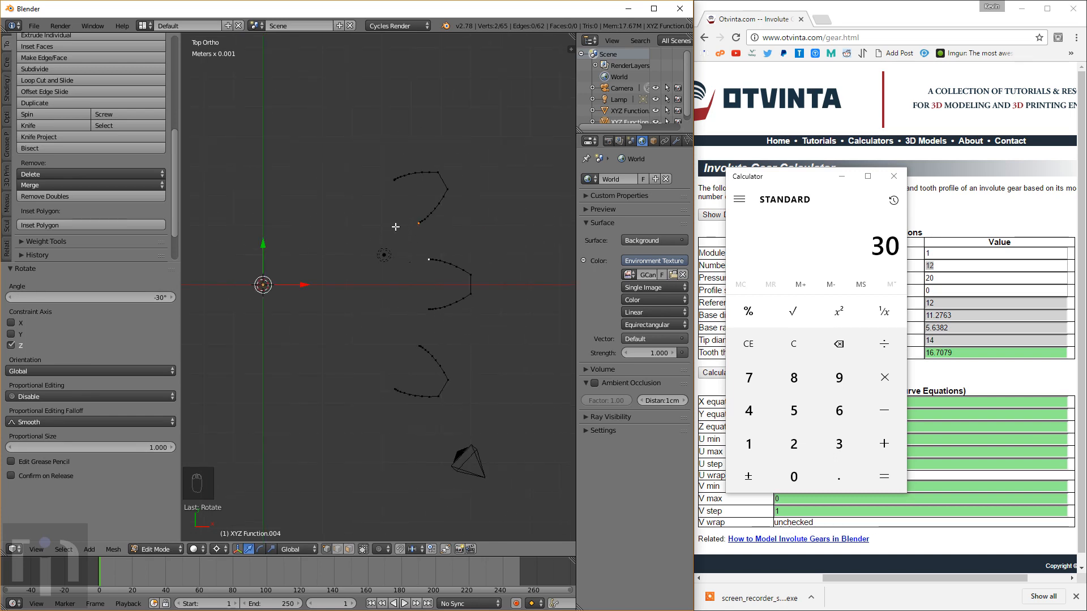
scroll(494, 236, up, 4)
shift+middle_drag(495, 235, 424, 325)
scroll(368, 343, up, 4)
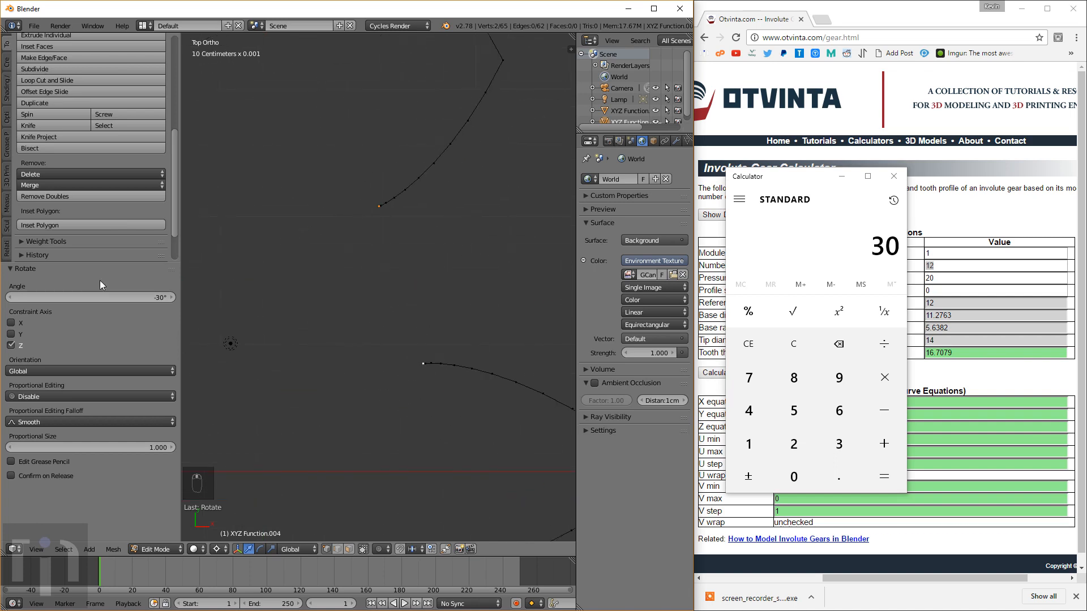
Step: Enlarge the mesh tools area above the operator settings so that the Spin tool and its neighbours fit
scroll(117, 240, up, 4)
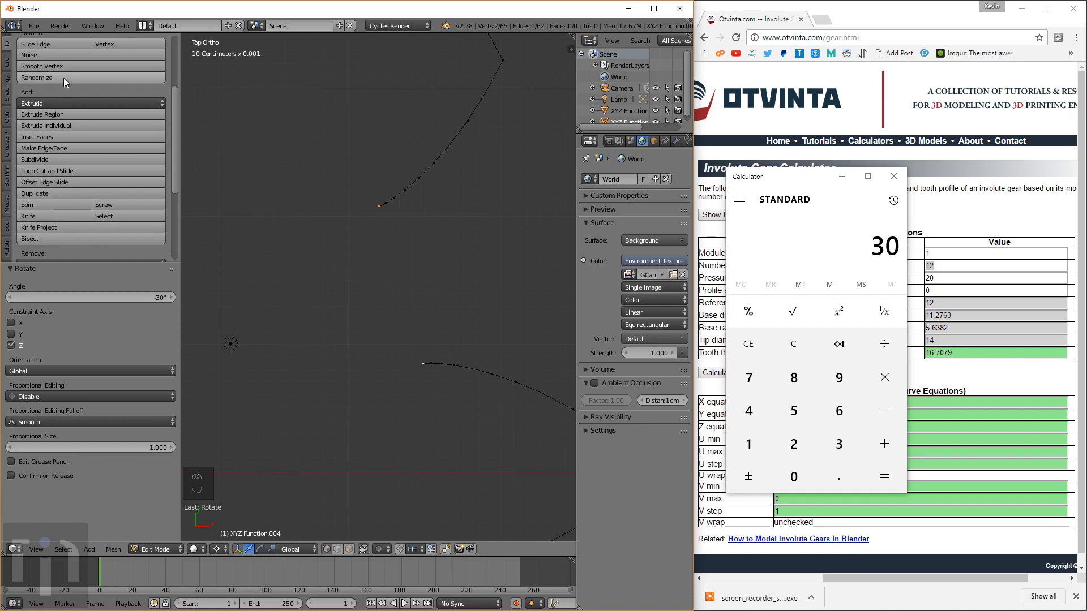
scroll(13, 71, up, 4)
scroll(22, 76, down, 3)
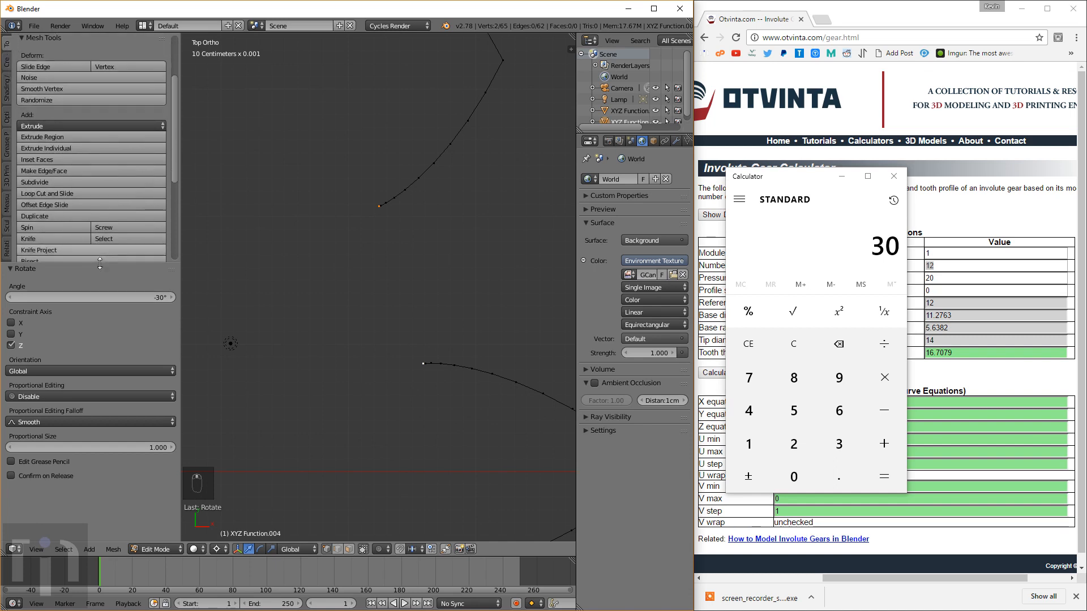
drag(101, 262, 96, 401)
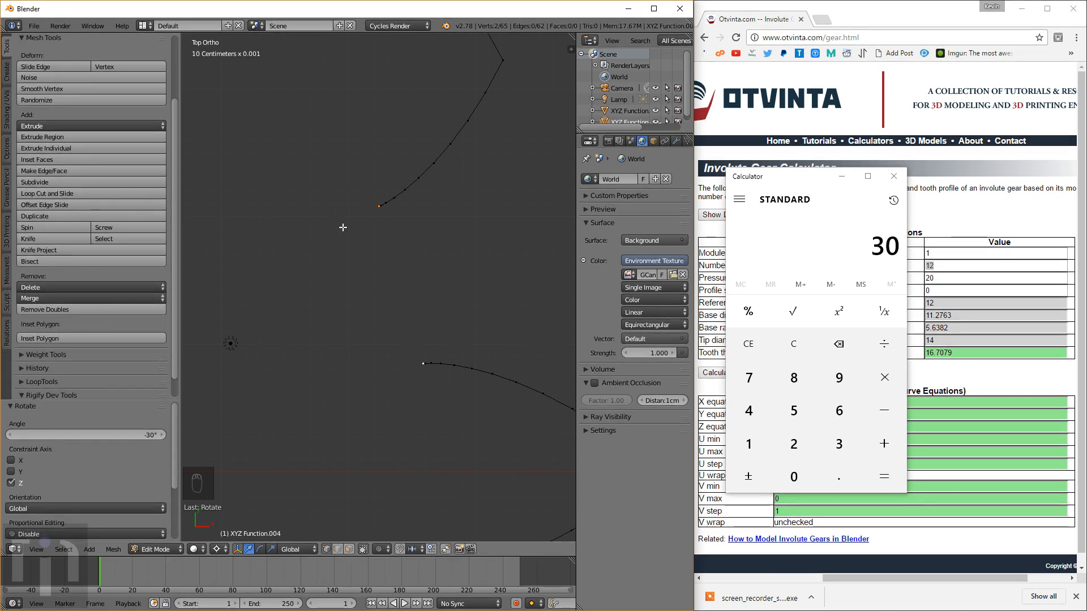
Step: Snap the 3D cursor to the midpoint between the facing inner end vertices of the upper and middle teeth
right_click(377, 206)
shift+right_click(411, 358)
key(shift+s)
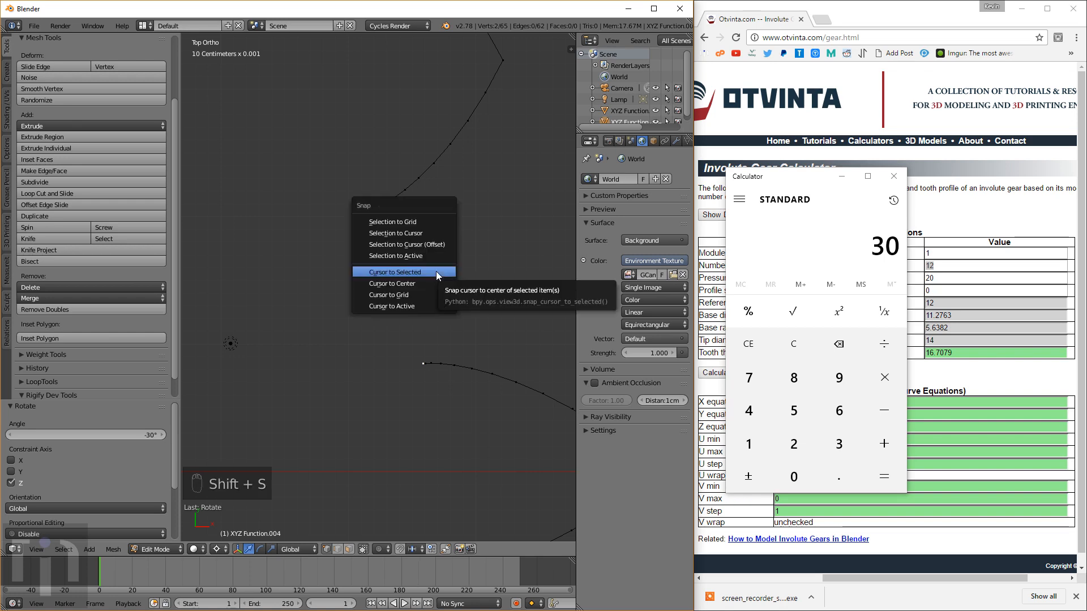
click(436, 270)
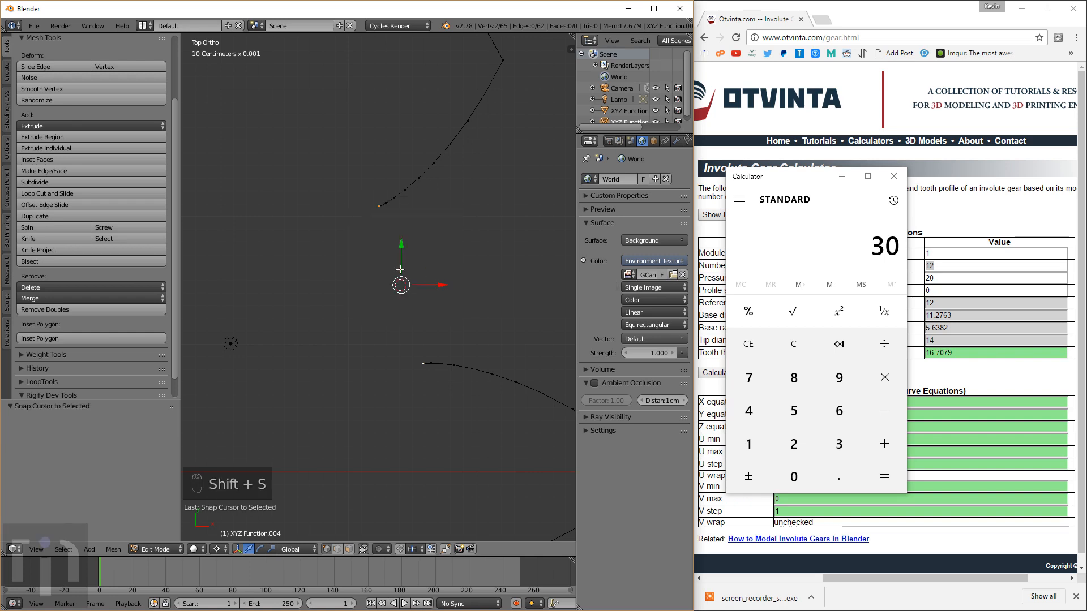
Step: Deselect the upper tooth's end vertex and spin the middle tooth's upper end vertex 90° around the 3D cursor
key(c)
middle_click(387, 200)
right_click(386, 199)
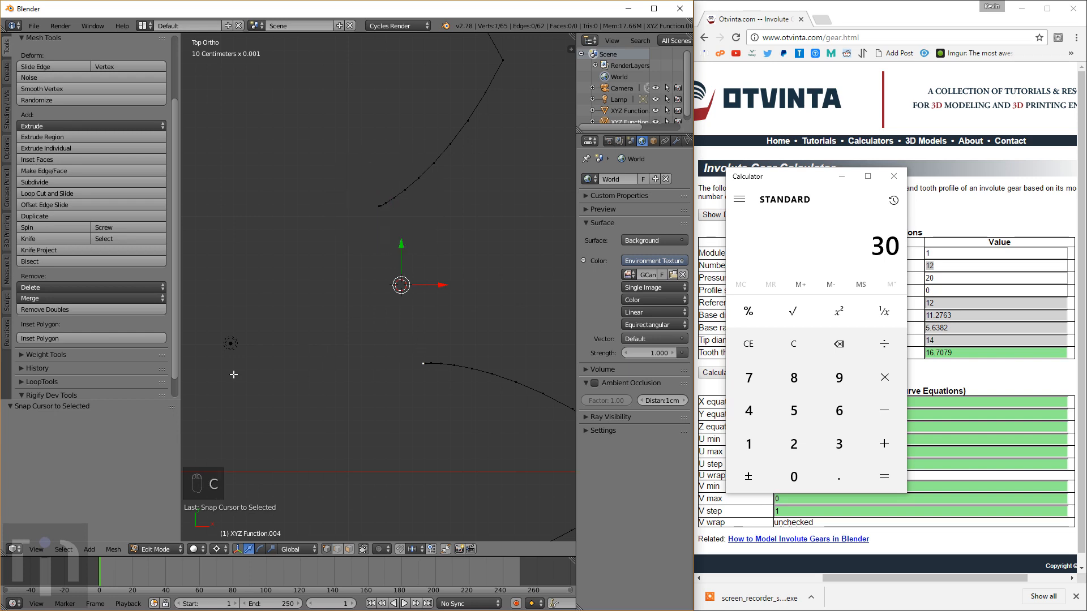
scroll(110, 369, down, 1)
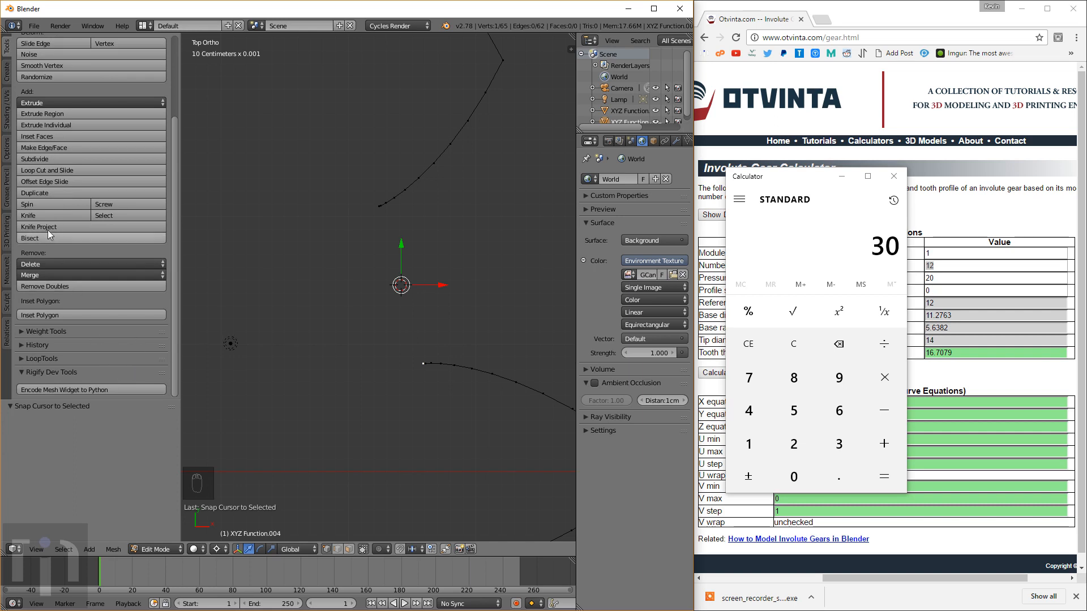
click(38, 206)
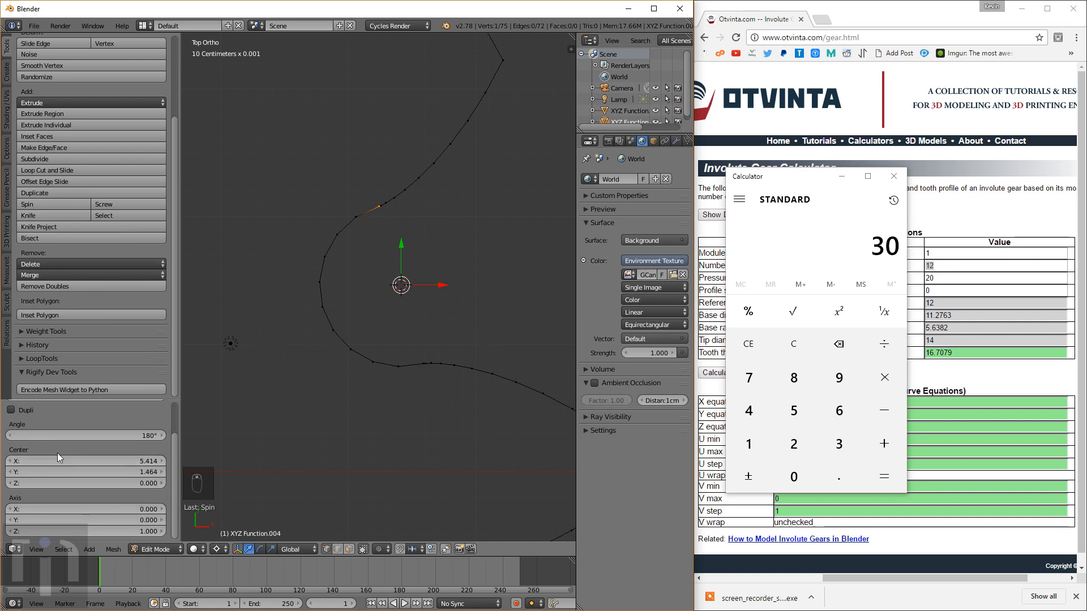
scroll(57, 453, down, 1)
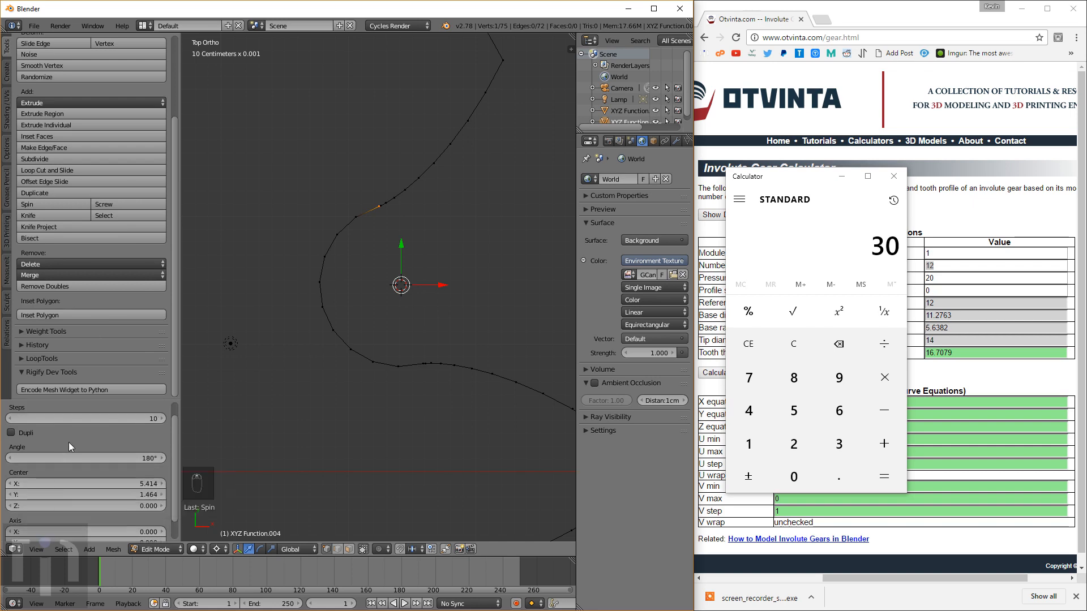
scroll(69, 443, up, 1)
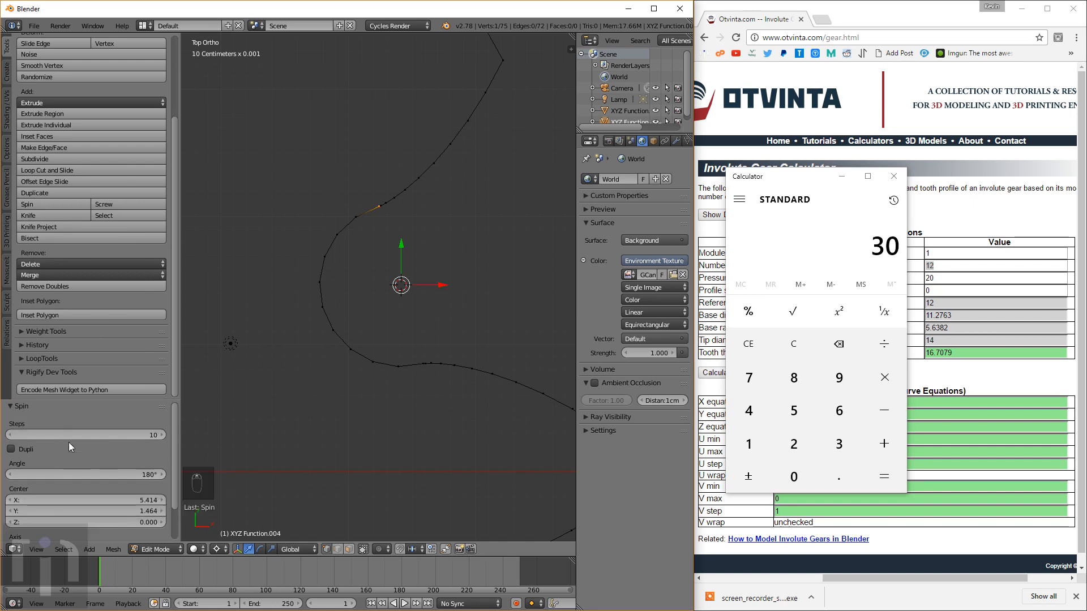
click(107, 479)
text(90)
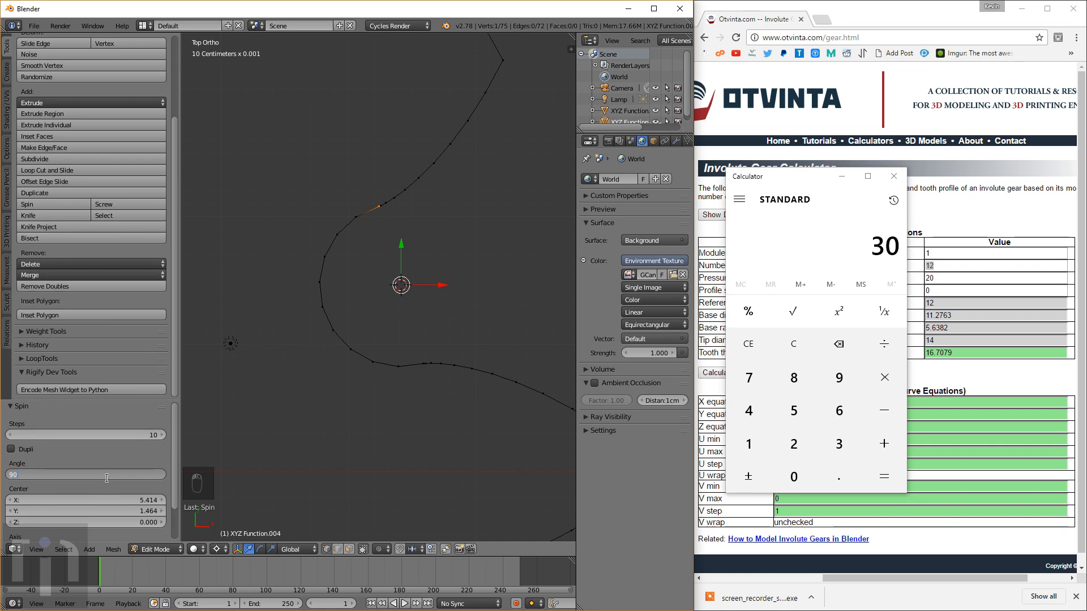
key(Return)
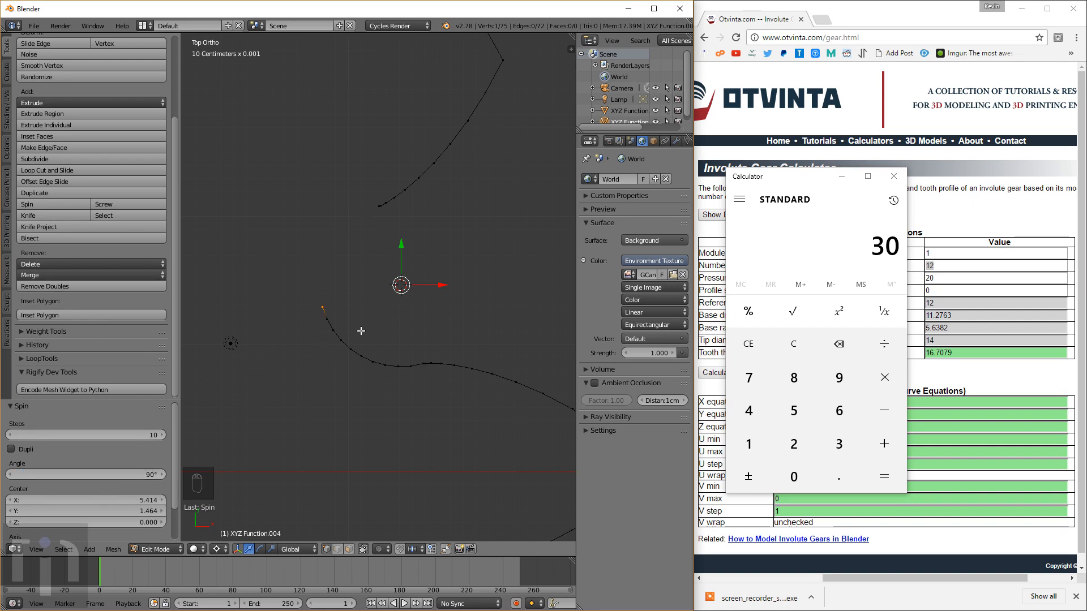
Step: Try 6 steps for the spun root arc, and settle on 8 steps
click(124, 433)
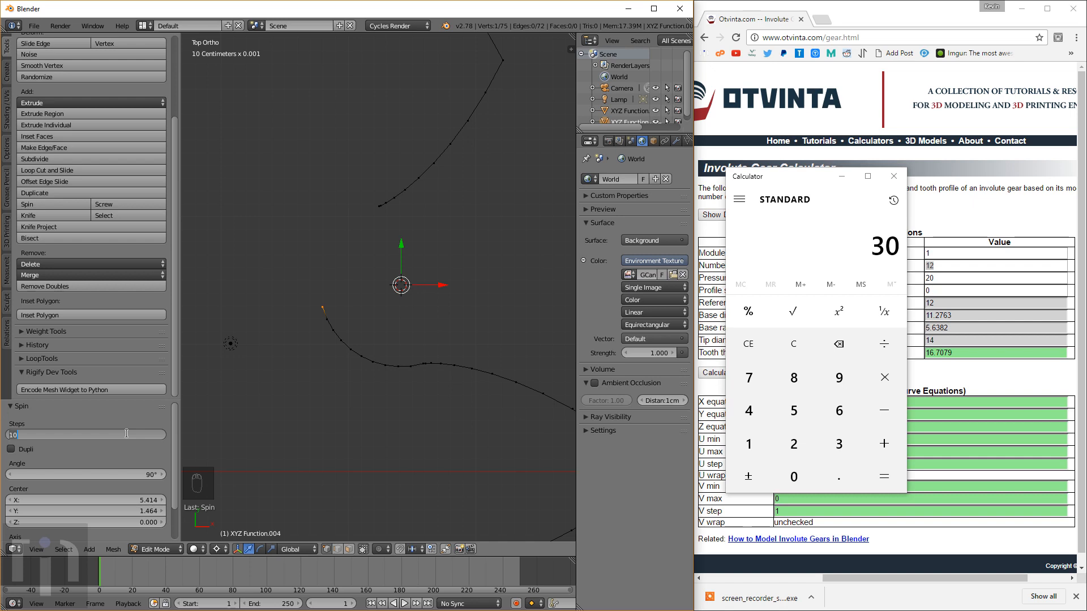
text(6)
key(Return)
click(46, 435)
text(8)
key(Return)
Step: Select the facing inner end vertices of the middle and lower teeth and snap the 3D cursor to their midpoint
scroll(386, 161, down, 3)
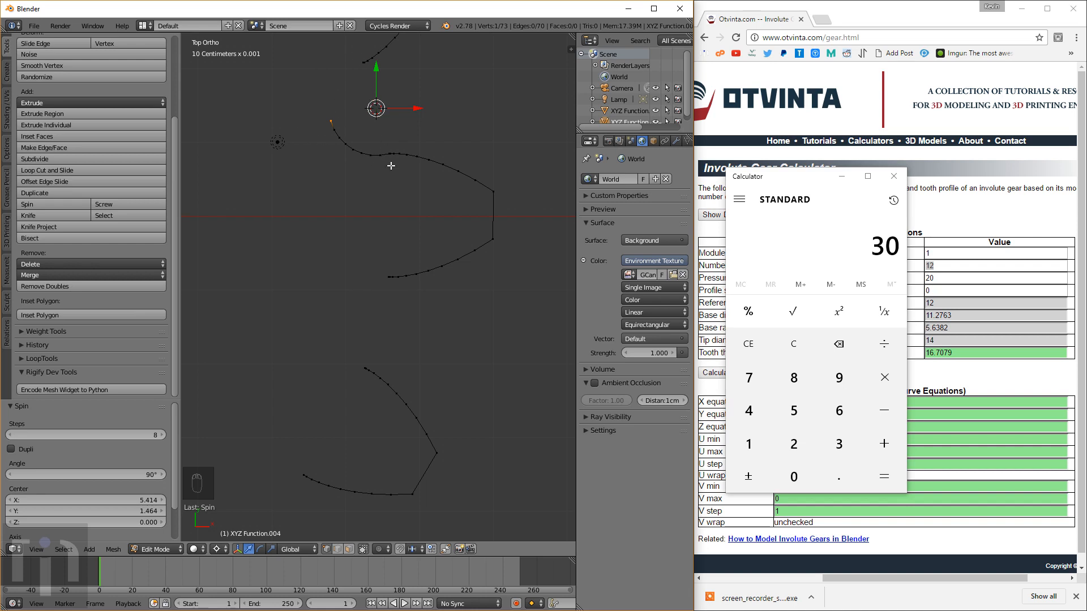
scroll(397, 272, up, 1)
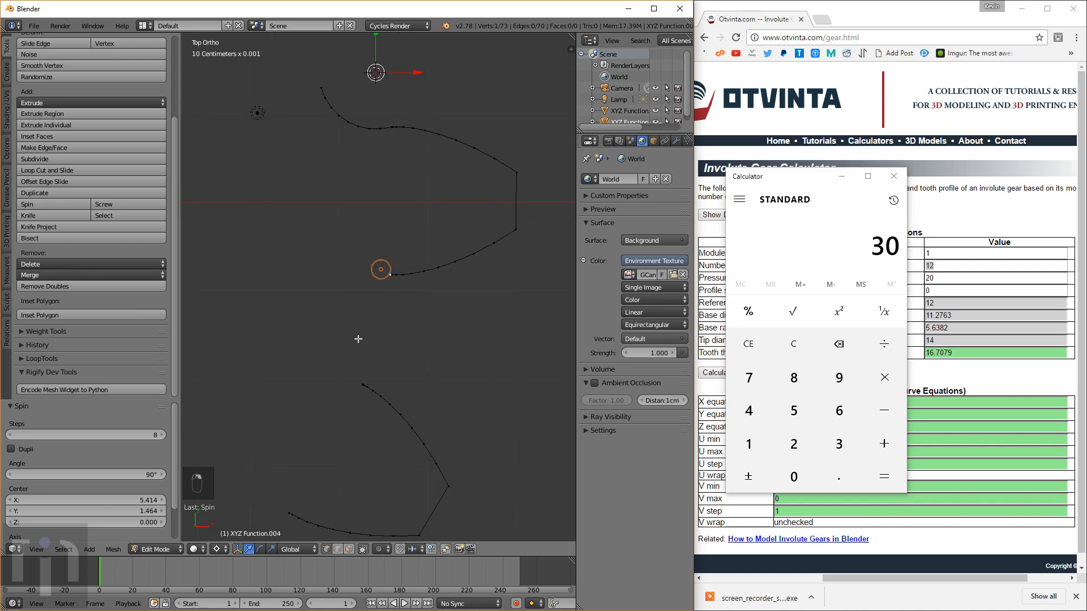
shift+right_click(347, 369)
key(shift+s)
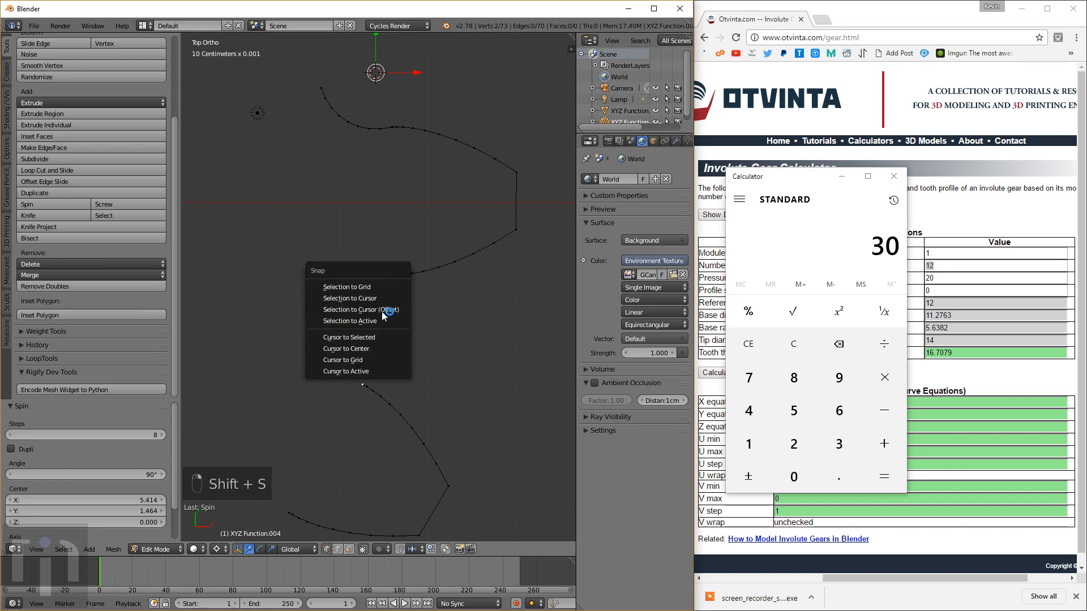
click(371, 335)
Step: Deselect the lower tooth's end vertex and spin the middle tooth's lower end vertex -90° around the 3D cursor
scroll(397, 300, up, 3)
key(c)
middle_click(352, 454)
right_click(359, 402)
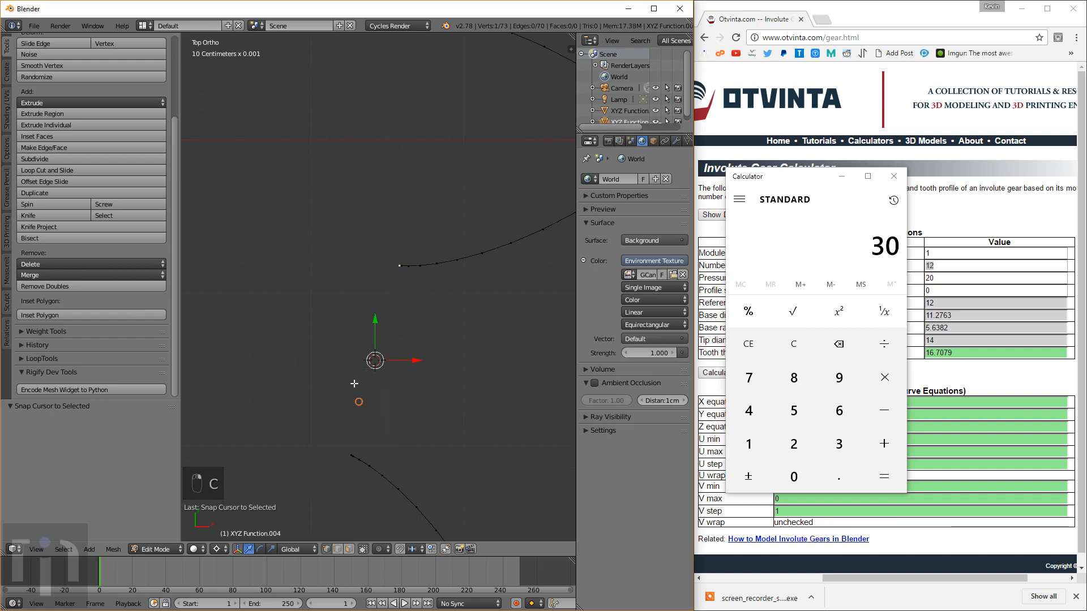
click(39, 205)
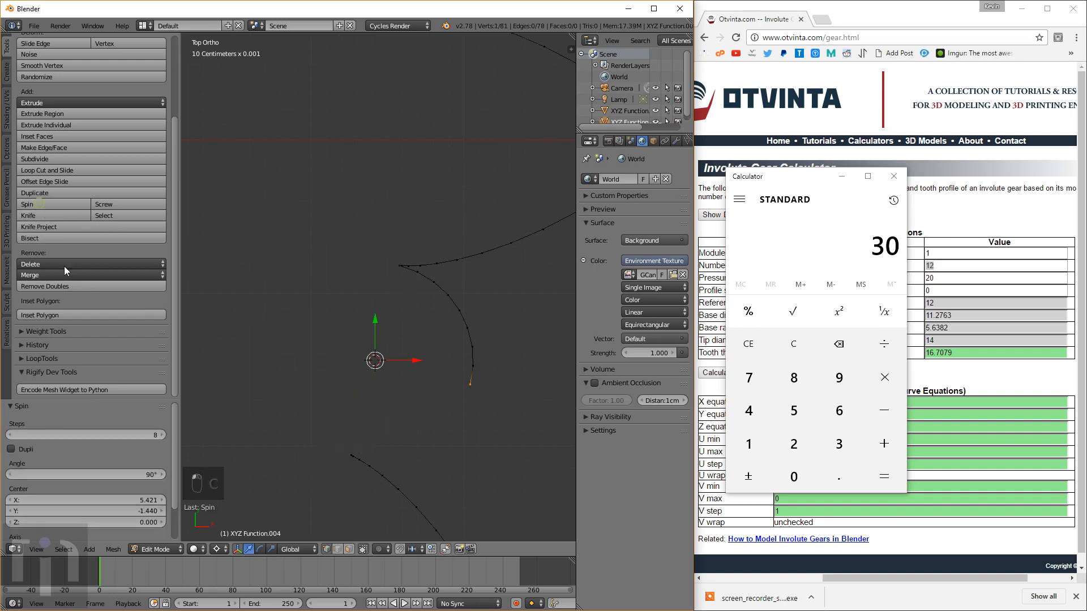
click(115, 474)
text(-90)
key(Return)
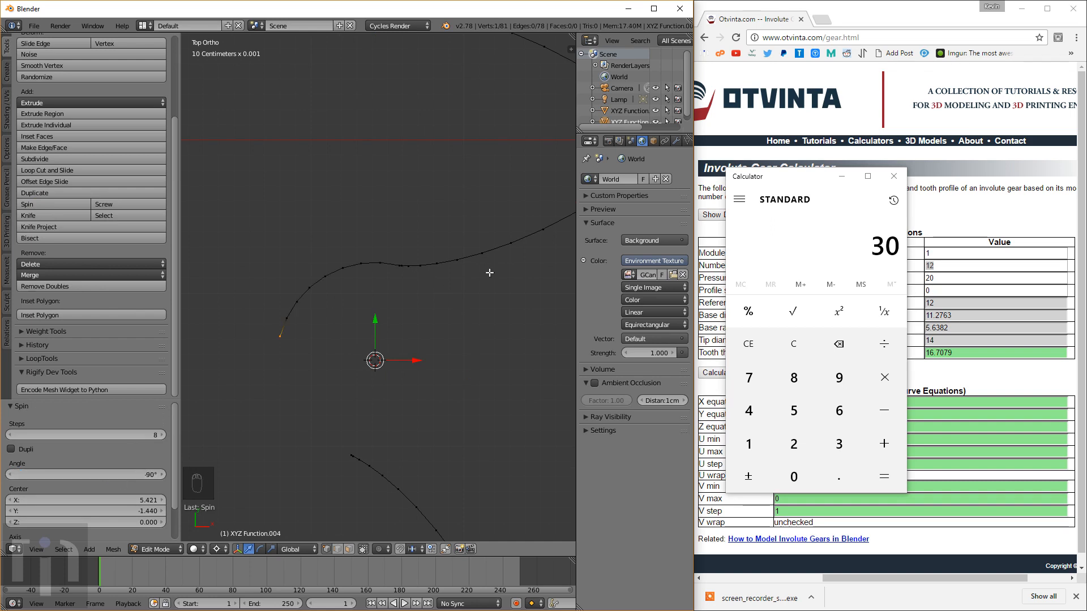
Step: Select all vertices of the upper and lower teeth and delete them
scroll(449, 403, down, 5)
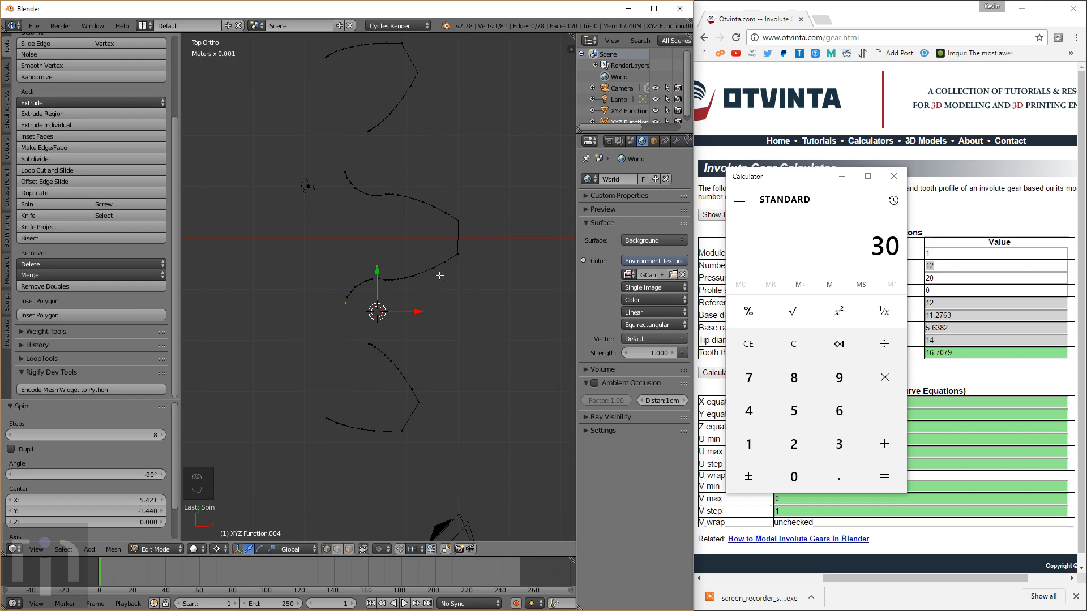
scroll(384, 328, down, 2)
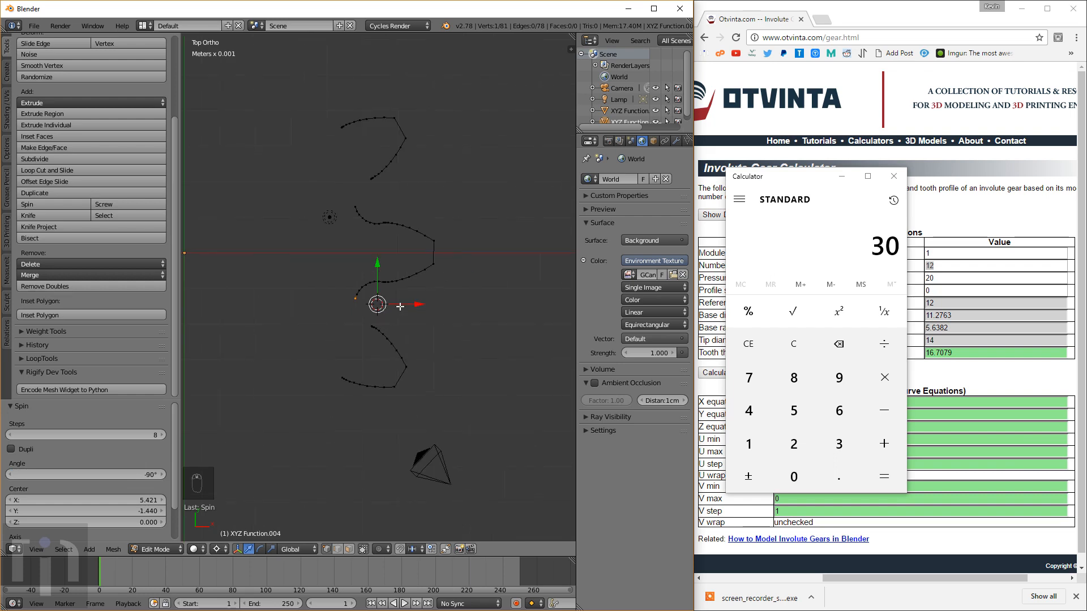
key(a)
key(c)
drag(383, 376, 374, 405)
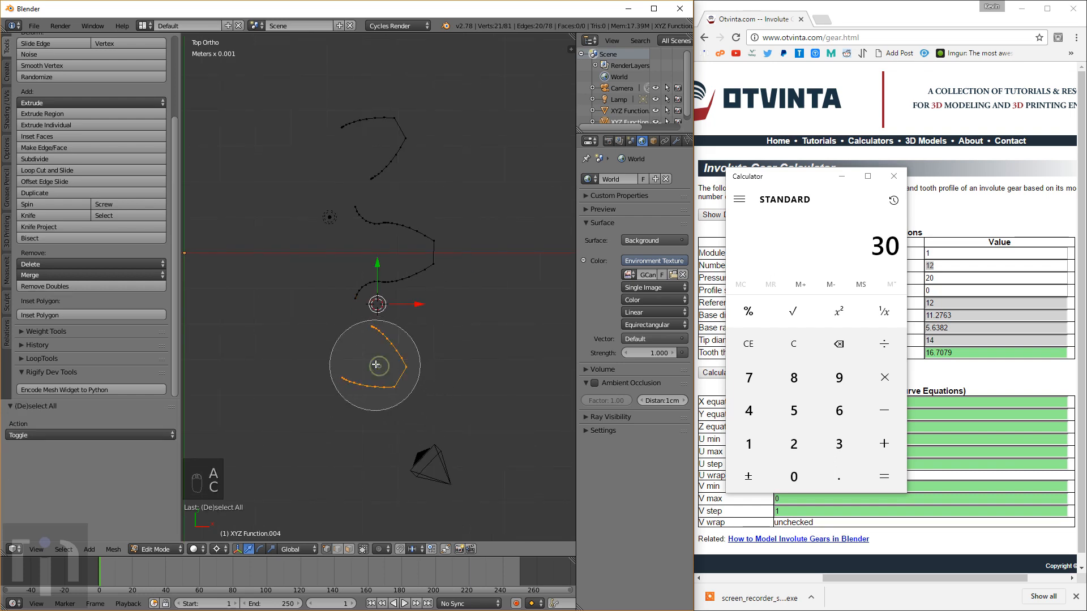
click(382, 146)
right_click(383, 147)
key(x)
click(390, 171)
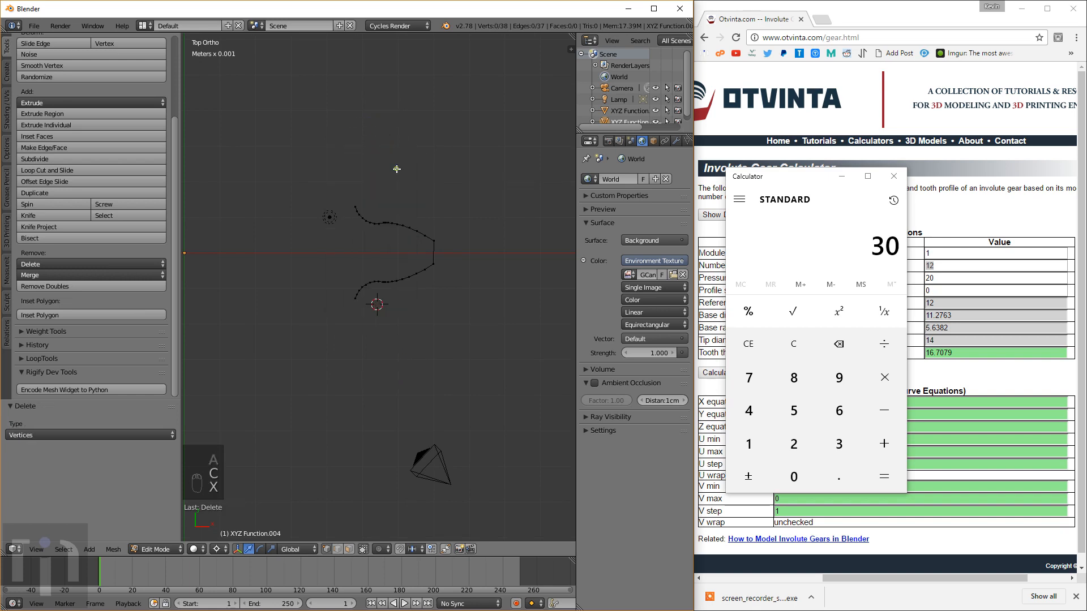
Step: Select the entire remaining tooth outline and fill it with a single face
scroll(413, 277, up, 3)
key(a)
key(f)
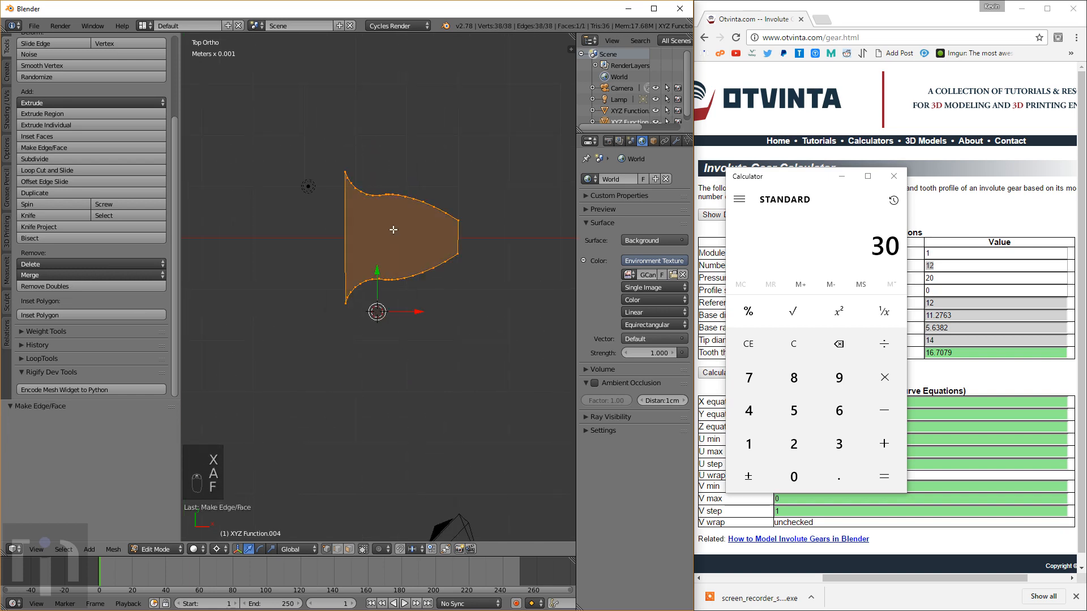
shift+middle_drag(398, 226, 407, 297)
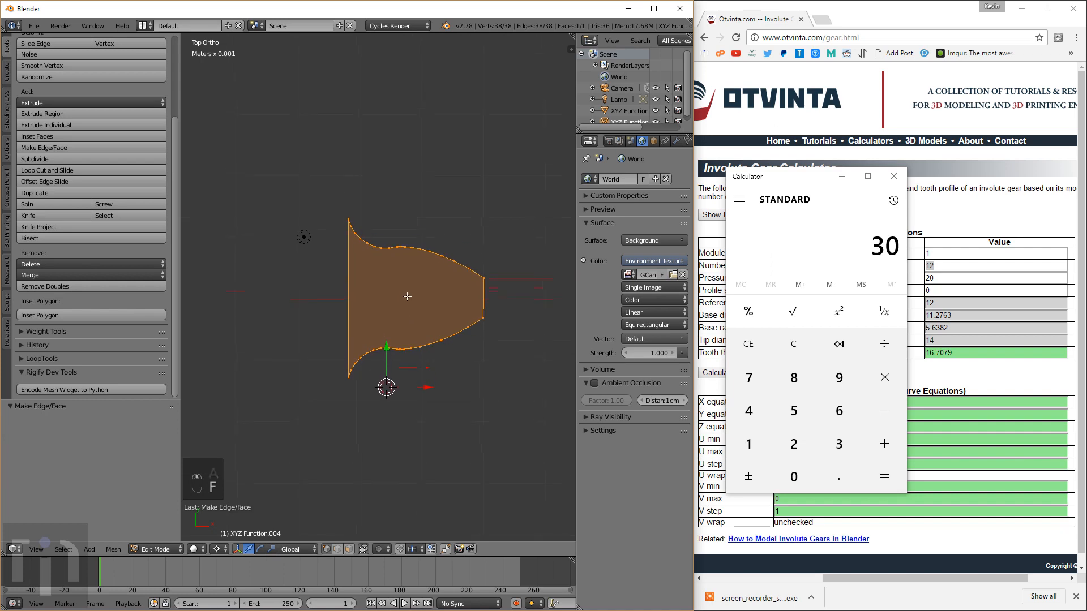
Step: Select only the two inner end vertices of the tooth's root and enable proportional editing
shift+click(345, 214)
key(a)
click(346, 381)
shift+click(346, 221)
scroll(371, 279, up, 2)
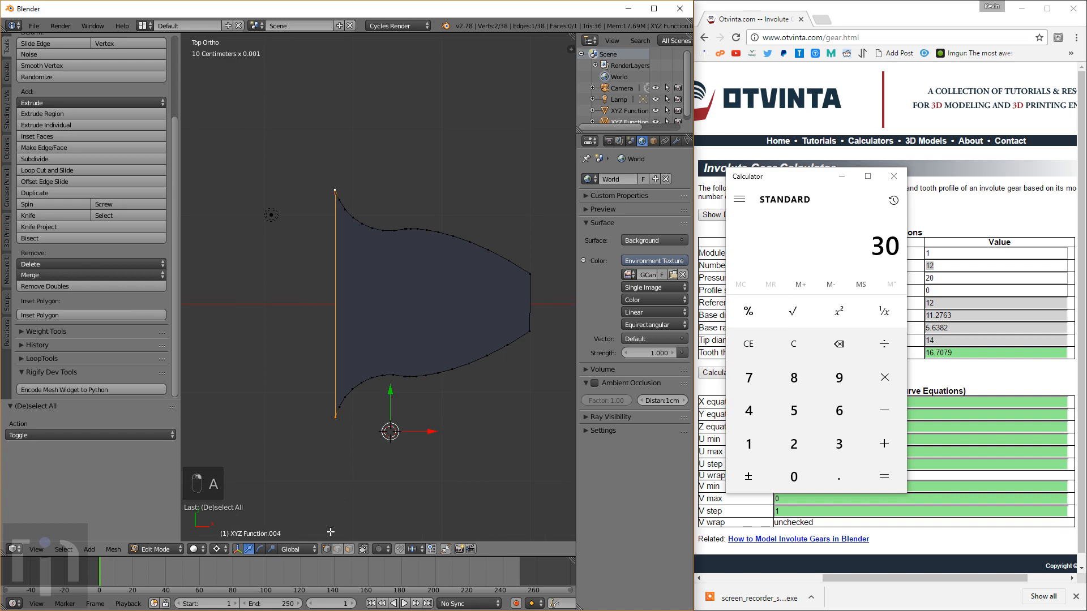
click(371, 549)
click(394, 524)
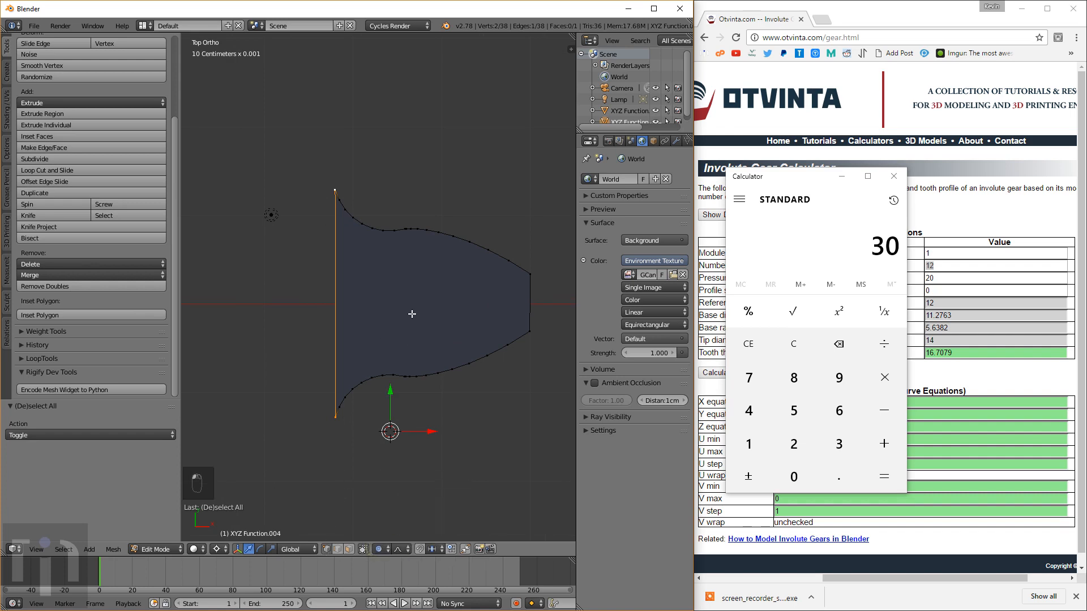
Step: Move the two inner end vertices -0.32 mm along X with smooth proportional falloff and a proportional size of about 0.83
key(g)
click(393, 316)
key(g)
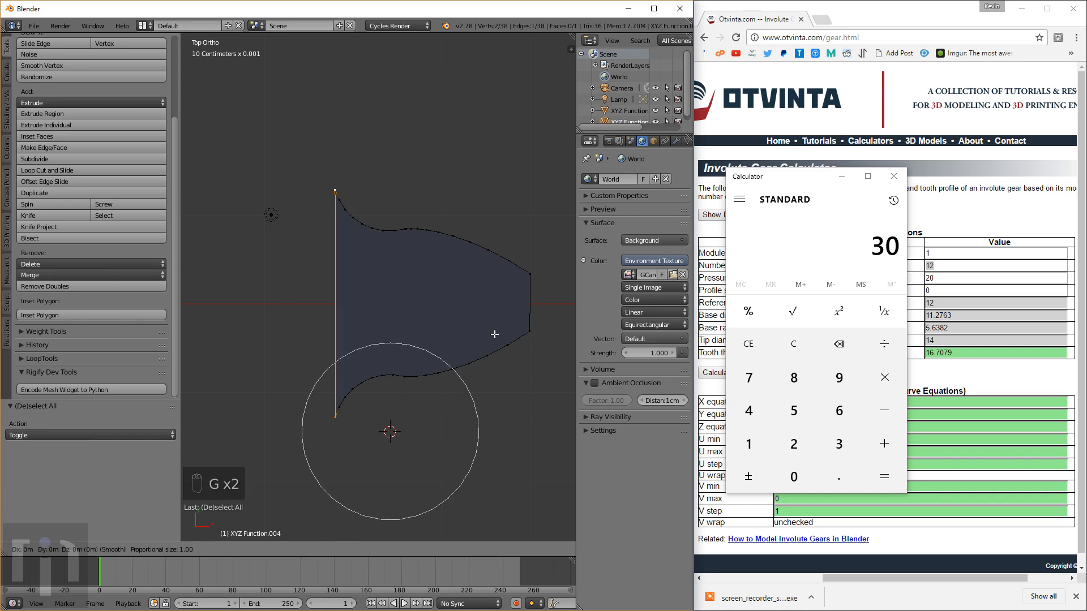
scroll(485, 333, up, 4)
click(443, 327)
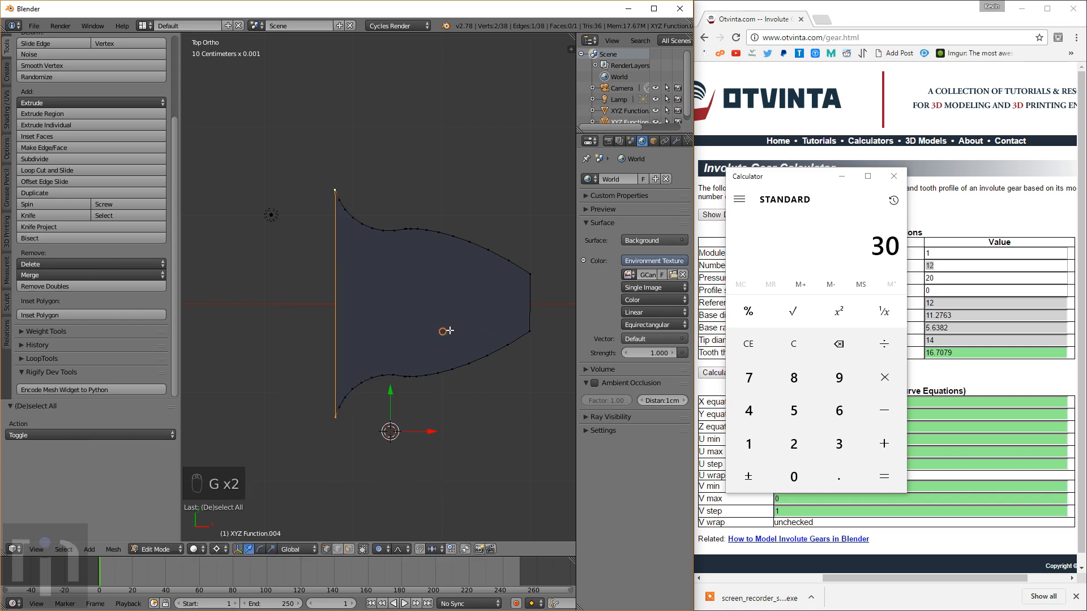
key(g)
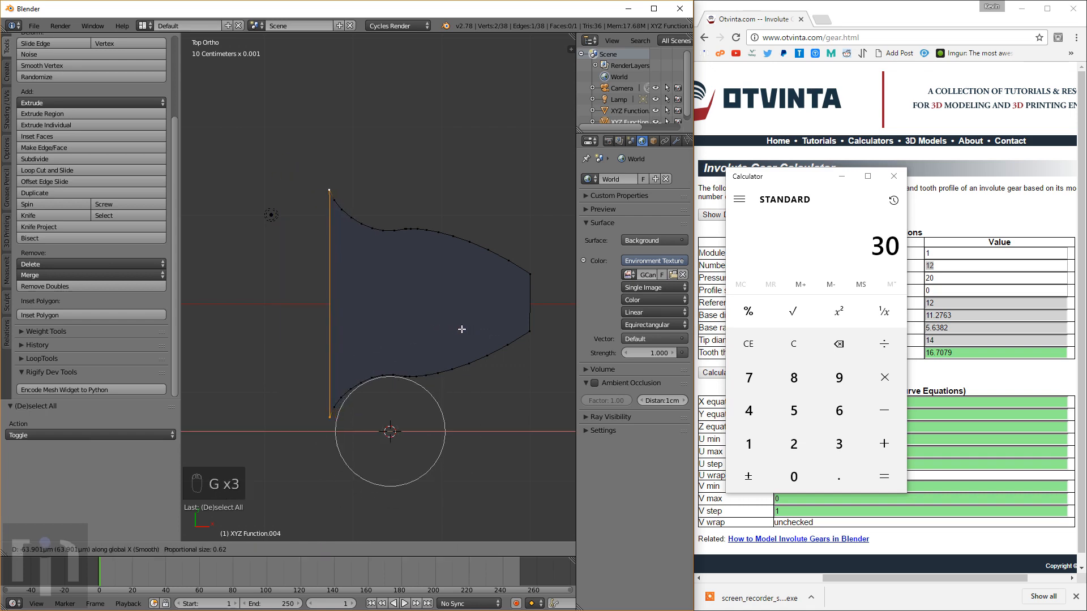
scroll(436, 334, down, 2)
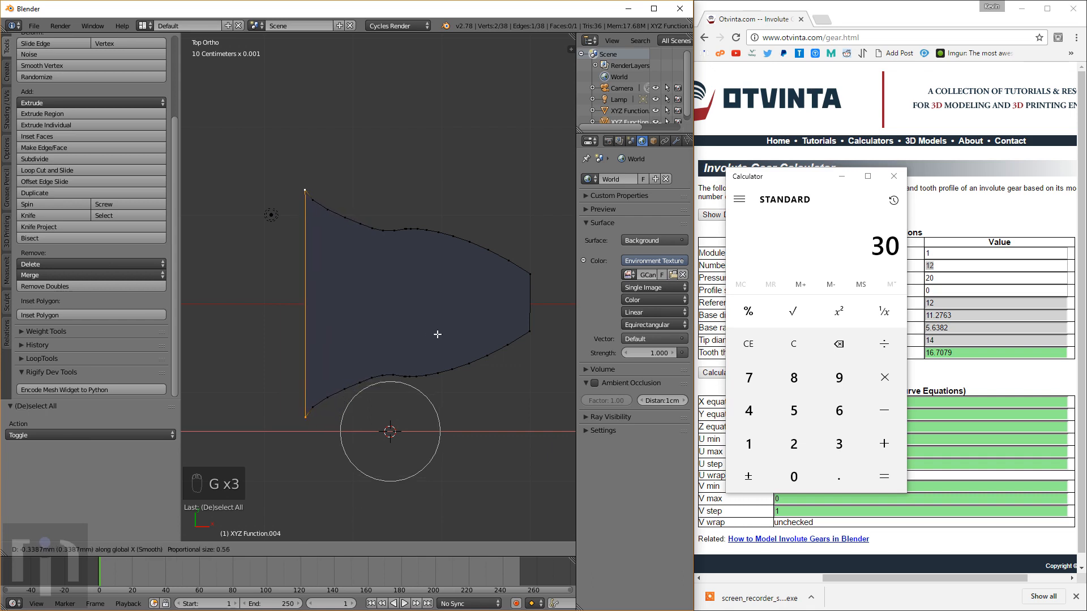
scroll(438, 335, down, 1)
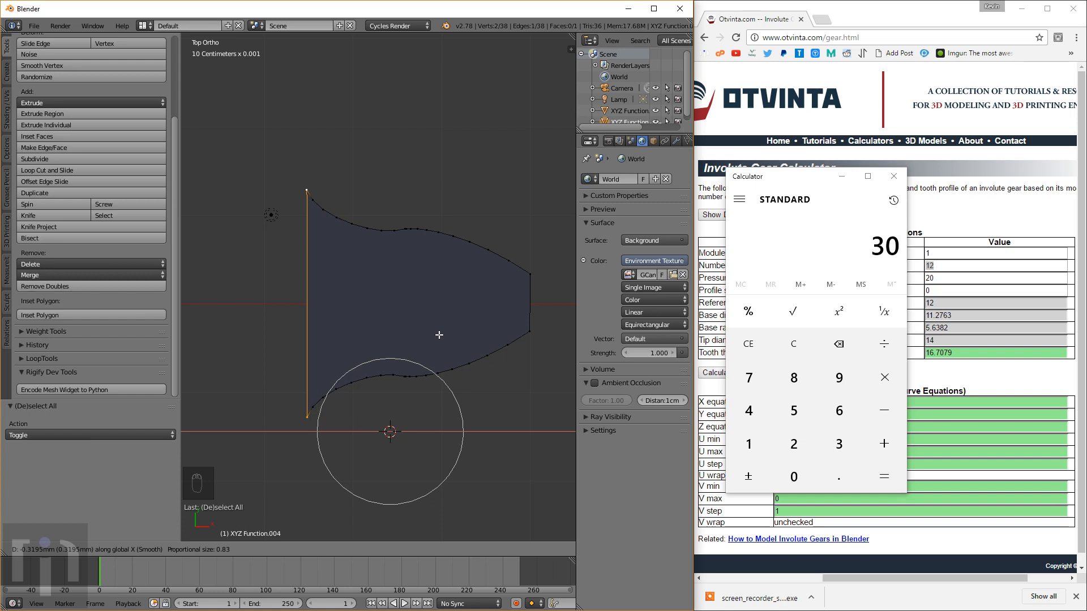
click(439, 336)
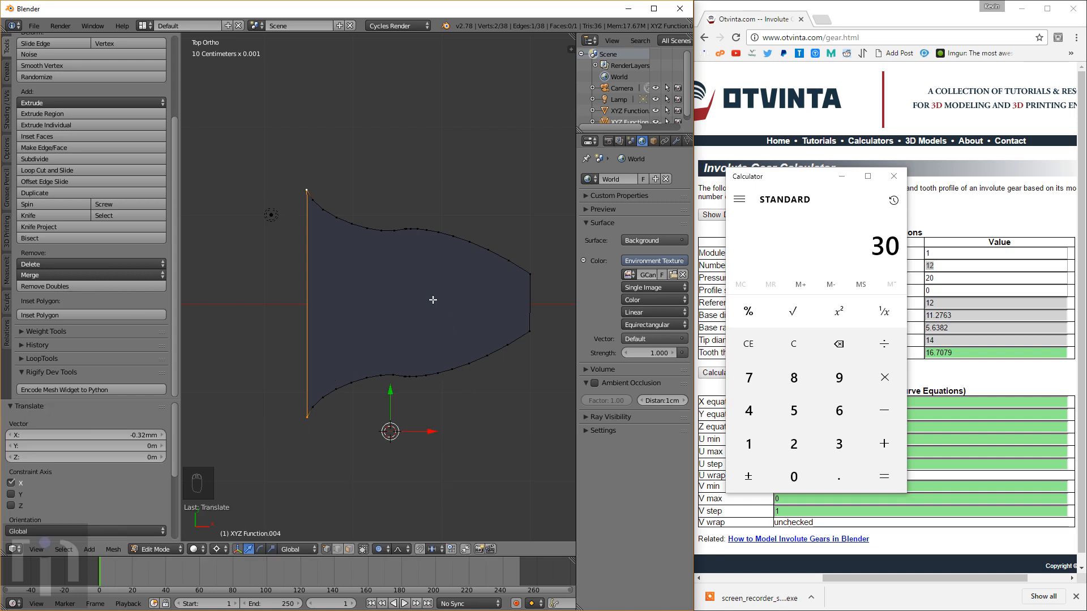
scroll(421, 269, up, 1)
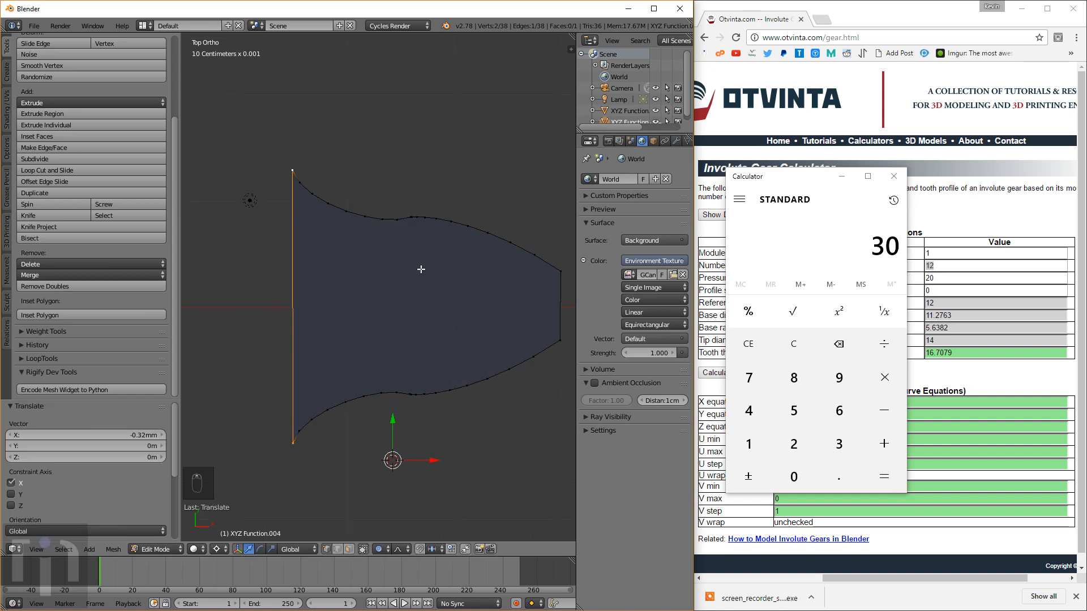
scroll(422, 270, down, 2)
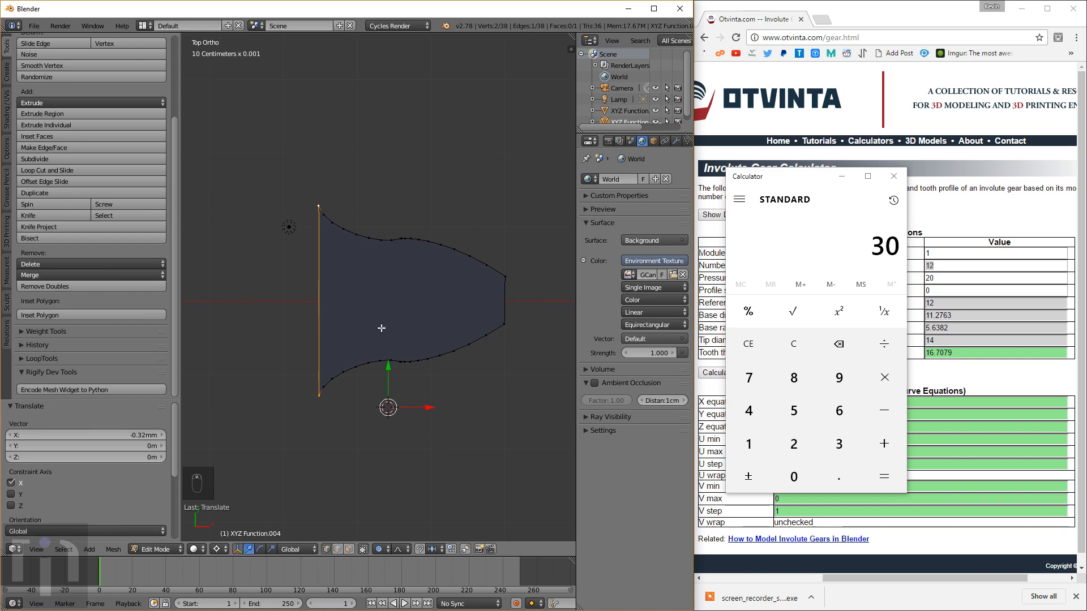
Step: Select the whole tooth, duplicate it, and try to rotate the copy 30° around the 3D cursor beside the root
key(Tab)
scroll(406, 308, down, 3)
key(Tab)
key(a)
key(a)
key(a)
key(a)
key(a)
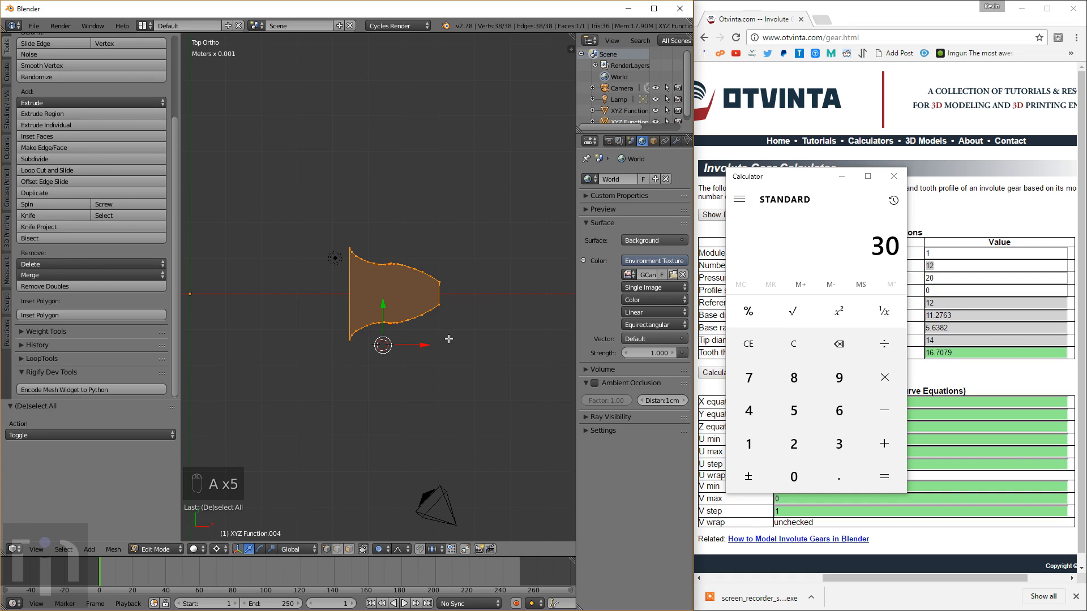
key(shift+d)
text(r30)
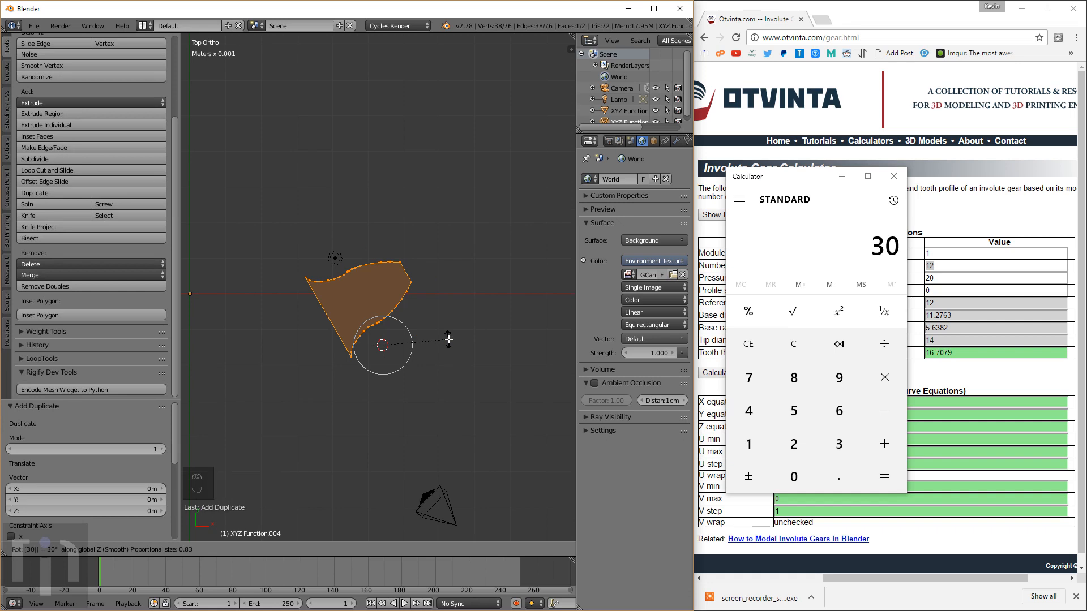
click(449, 339)
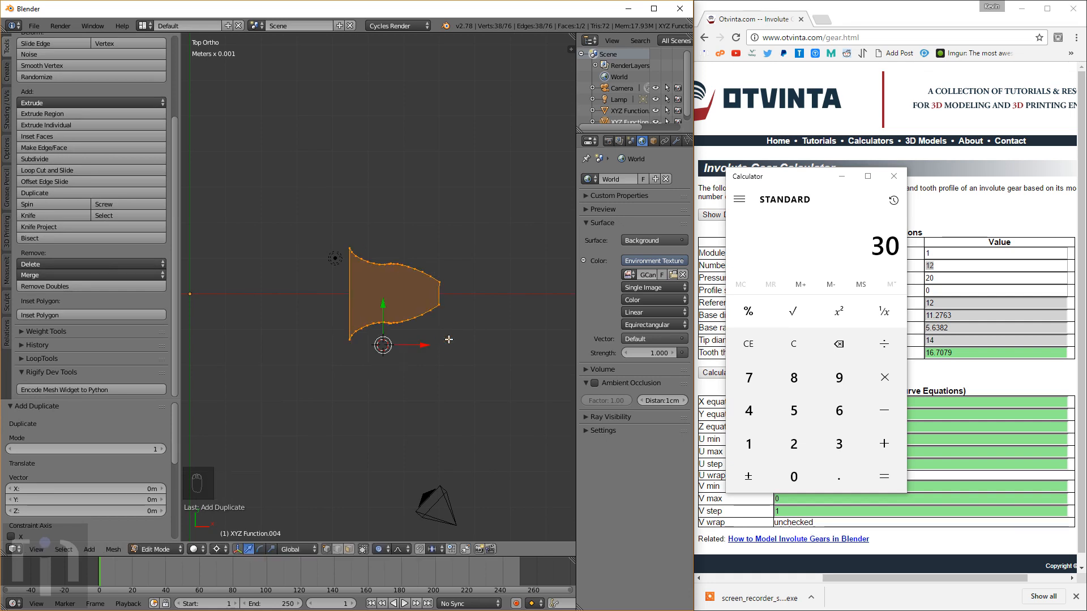
Step: Reset the 3D cursor to the world origin and remove doubled vertices from the selected tooth
key(shift+c)
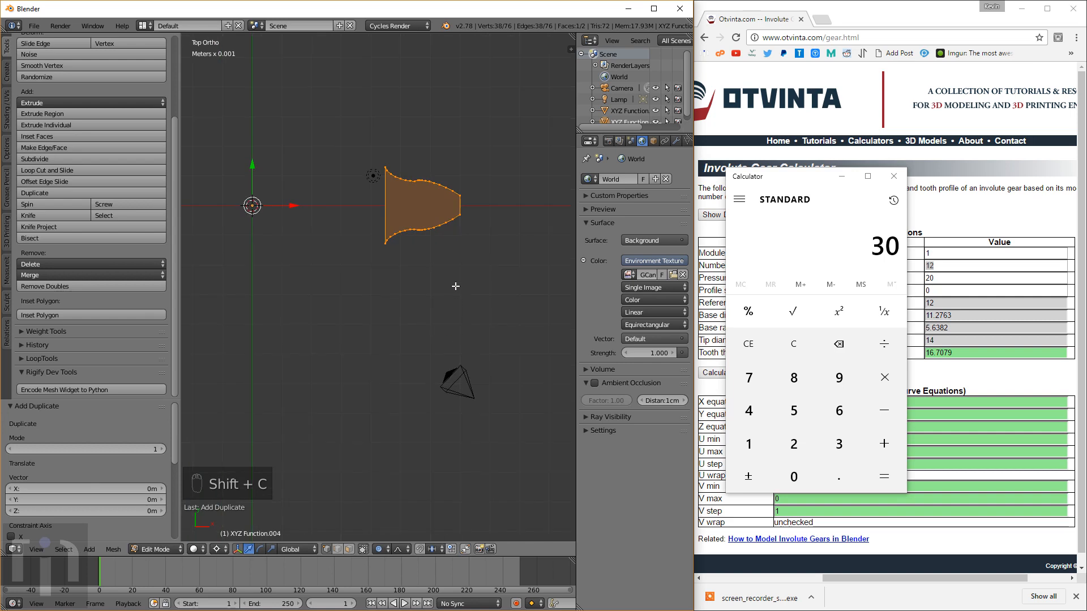
shift+middle_drag(437, 237, 412, 308)
scroll(407, 293, up, 2)
scroll(413, 297, down, 3)
scroll(400, 325, up, 4)
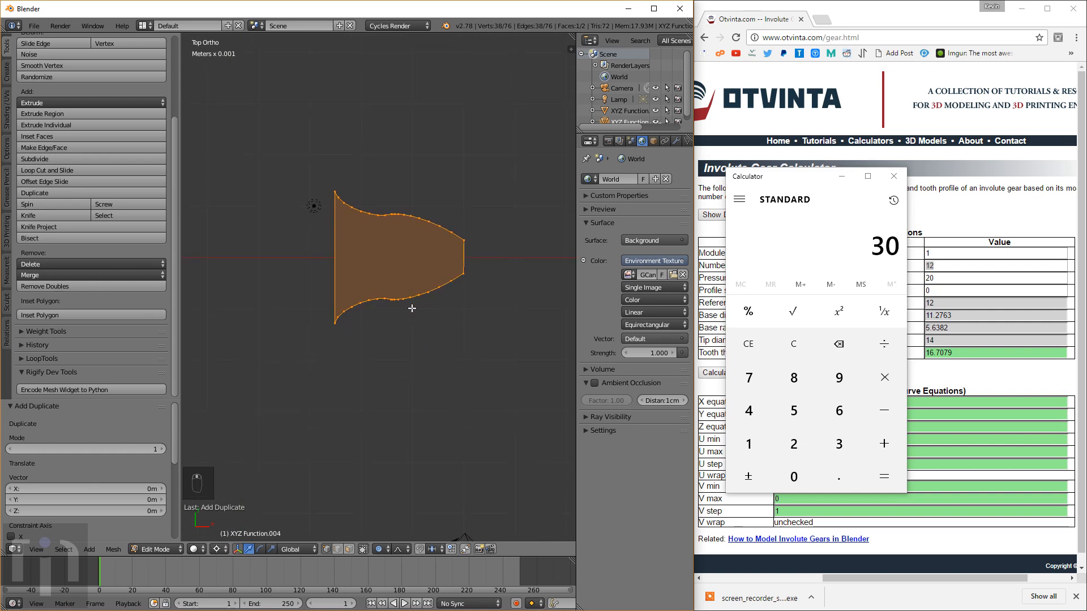
key(w)
click(412, 308)
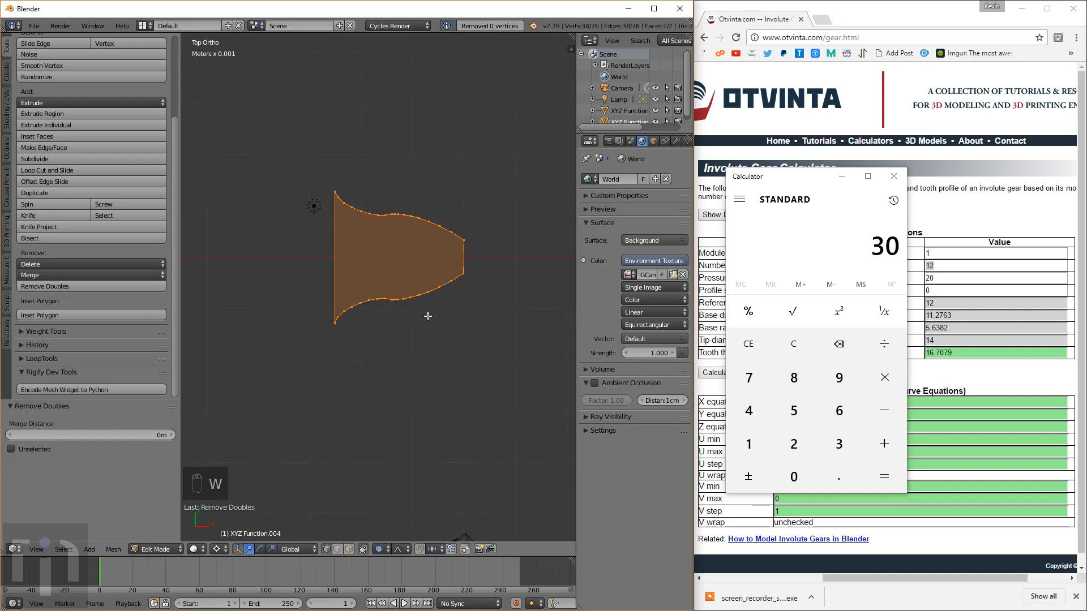
Step: Try to duplicate the tooth with a 30° rotation around the world origin, and undo the attempt
scroll(414, 340, down, 4)
shift+middle_drag(404, 306, 434, 351)
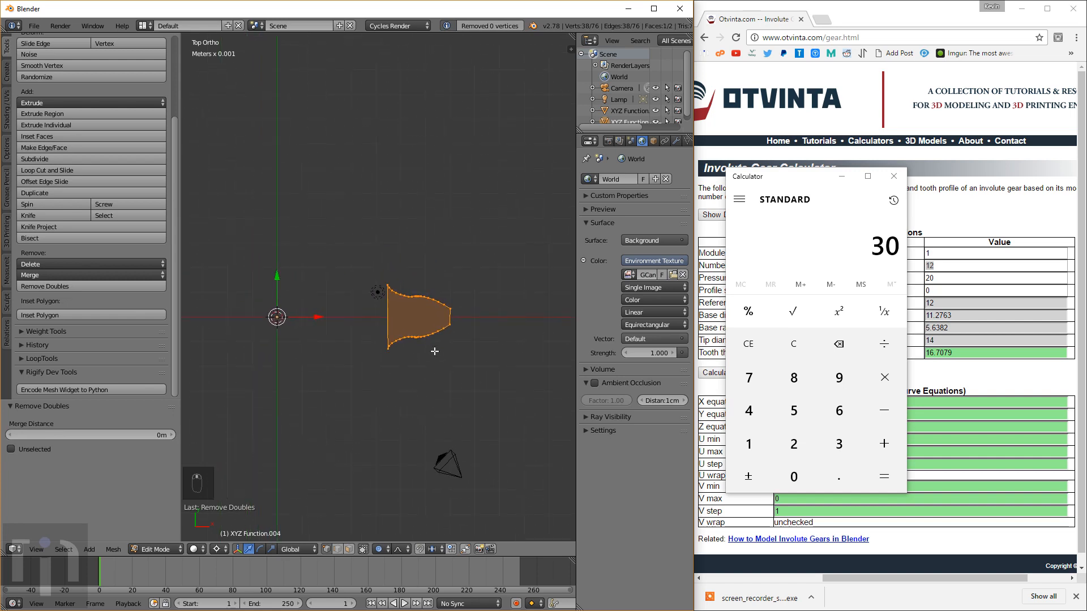
key(shift+d)
text(r30)
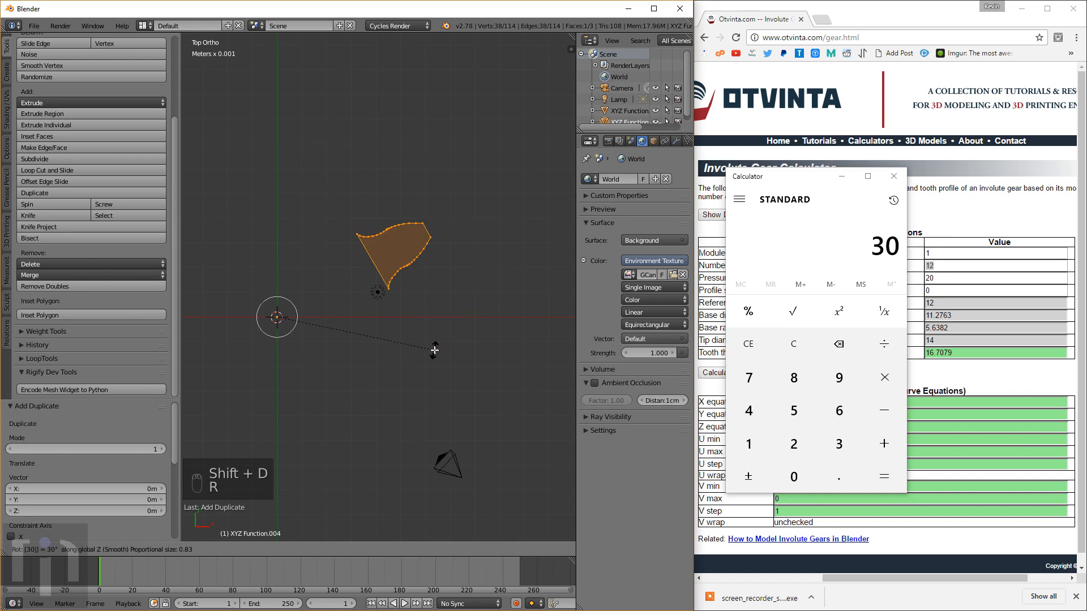
key(ctrl+z)
key(ctrl+z)
key(ctrl+z)
key(ctrl+z)
key(ctrl+z)
key(ctrl+z)
key(ctrl+z)
Step: Disable proportional editing in Edit Mode and run Remove Doubles on the selected tooth
key(Tab)
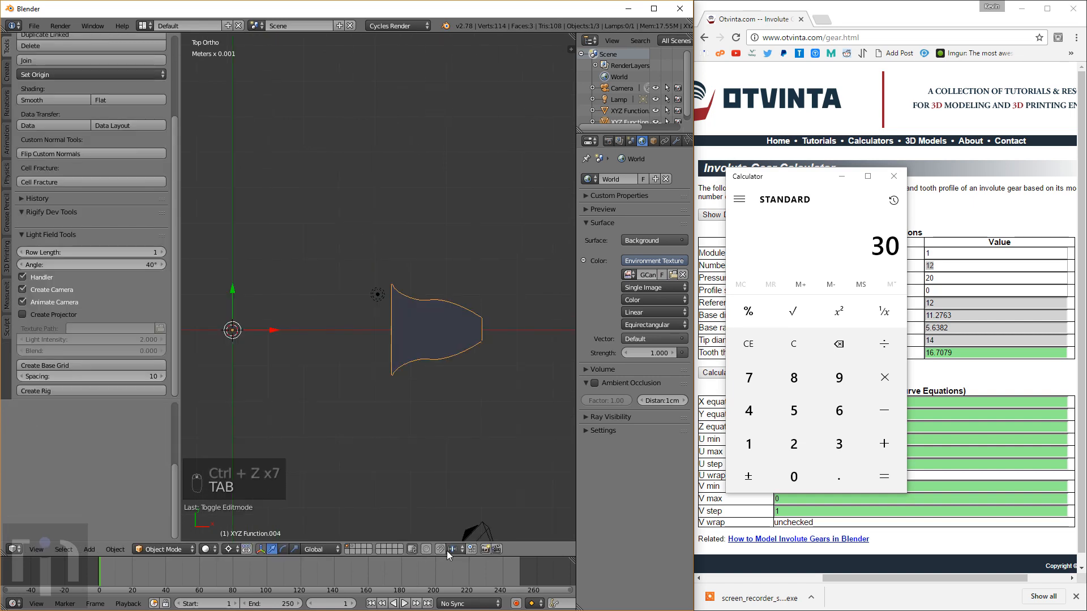
key(Tab)
click(379, 549)
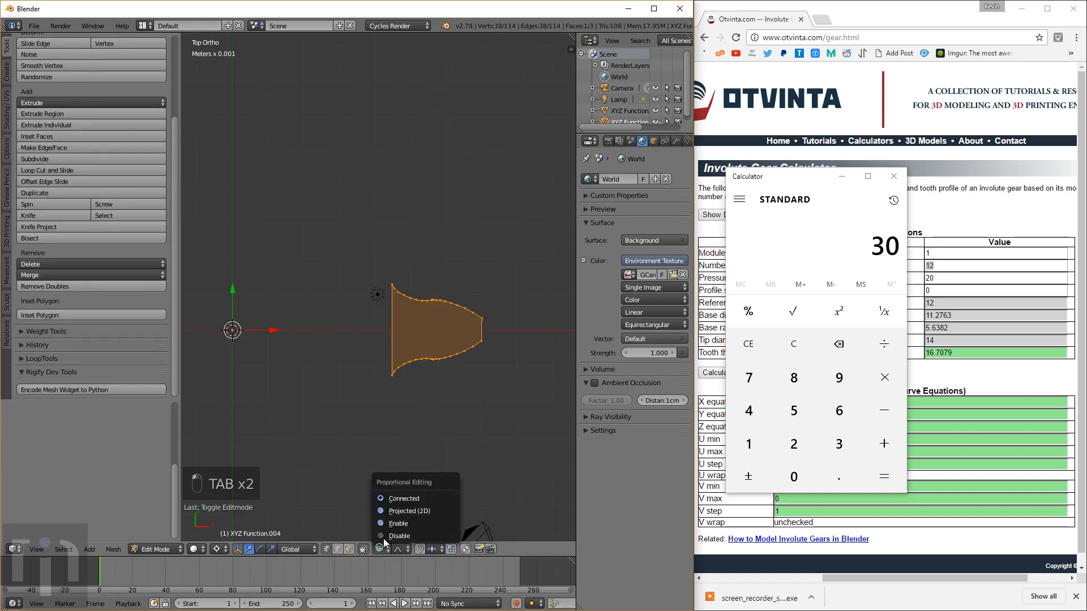
click(392, 535)
scroll(456, 357, up, 5)
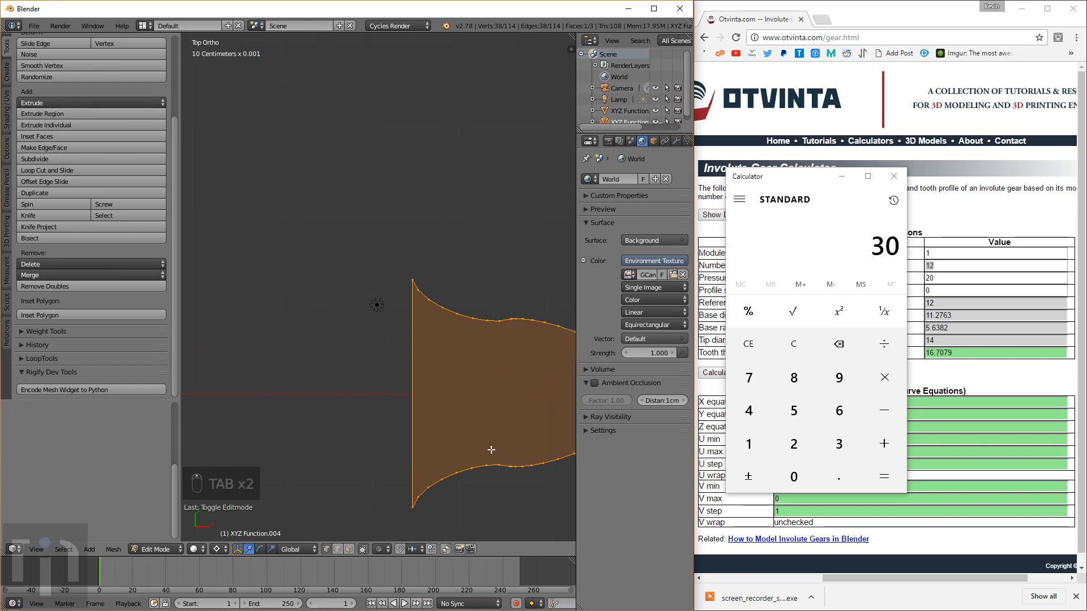
shift+middle_drag(491, 450, 376, 362)
key(Tab)
key(Tab)
key(w)
click(428, 354)
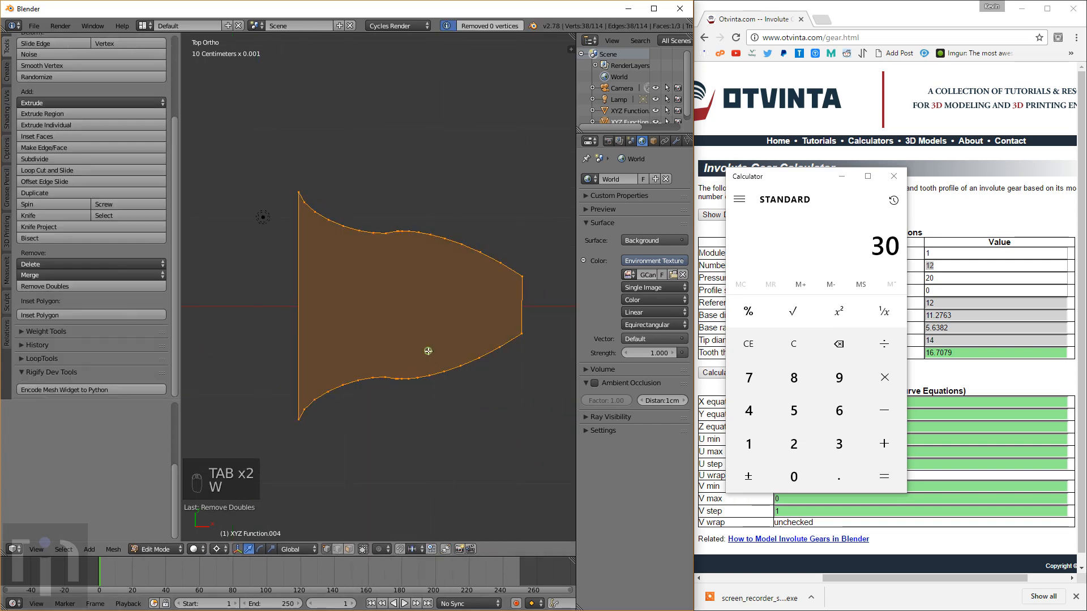
Step: Duplicate the tooth and rotate the copy -30° around the world origin, placing it above the original
scroll(429, 352, down, 3)
scroll(428, 353, down, 3)
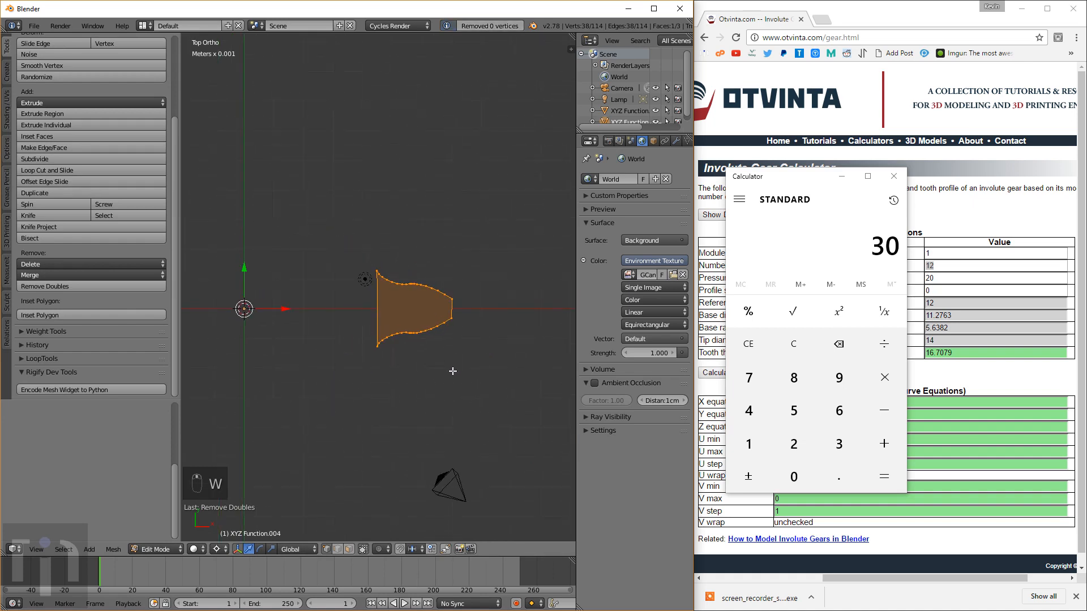
key(shift+d)
text(r30)
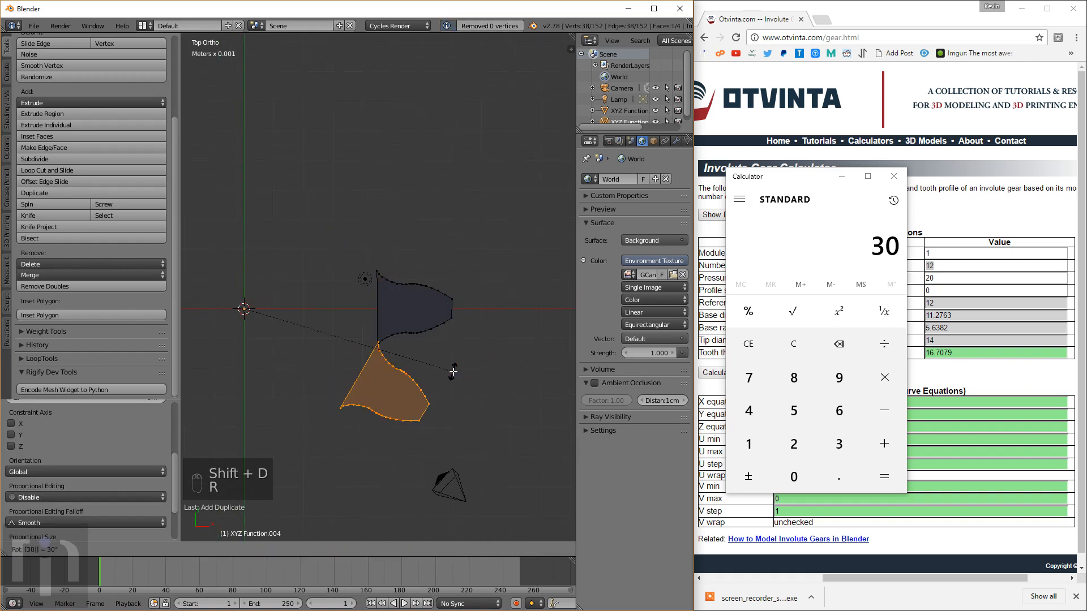
key(minus)
key(Return)
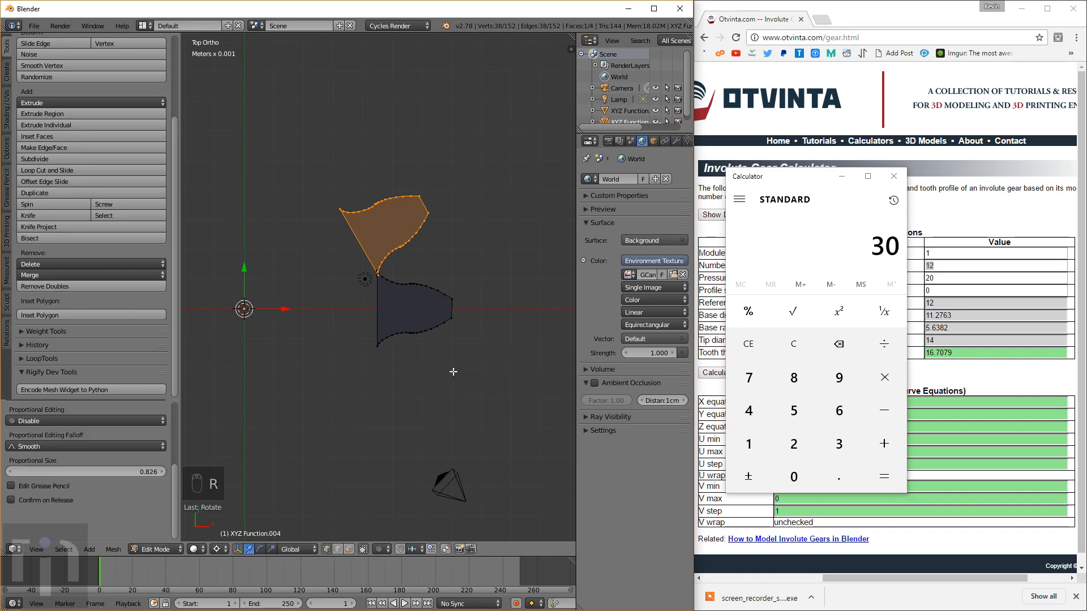
Step: Duplicate the upper tooth and rotate the copy 60° around the world origin, placing it below the middle tooth
key(shift+d)
text(r)
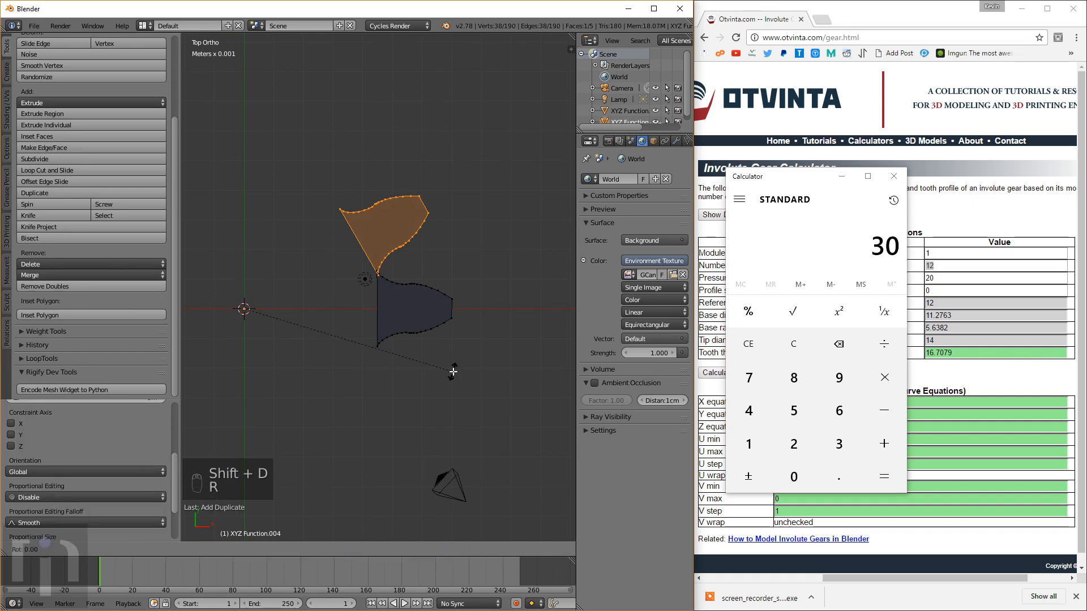
text(60)
key(minus)
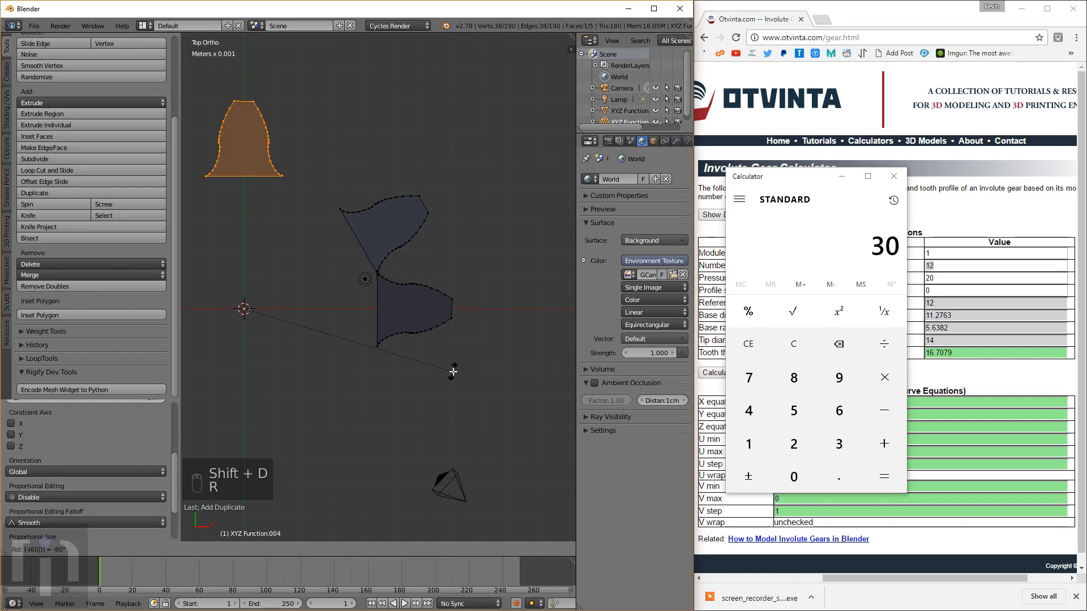
key(minus)
key(Return)
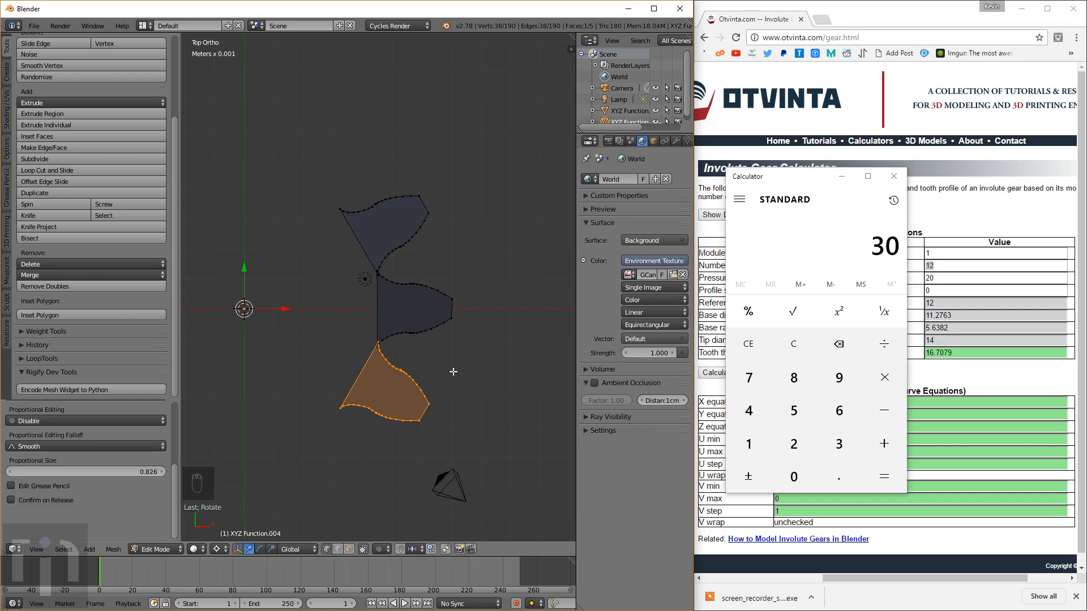
scroll(453, 372, up, 5)
scroll(399, 247, up, 5)
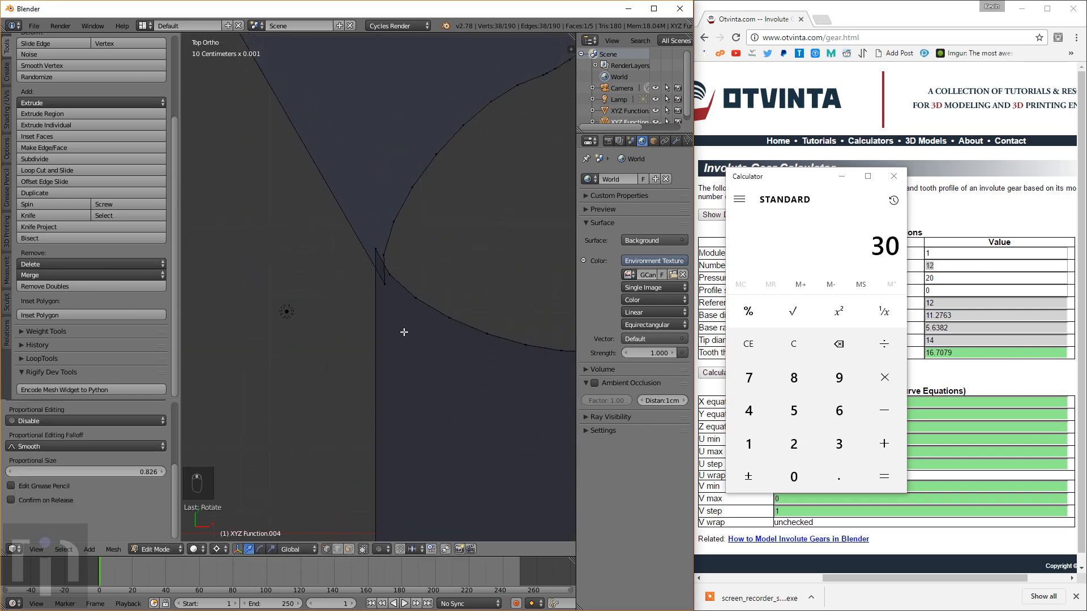
Step: Merge the two overlapping root vertices between the upper and middle teeth at their center
click(396, 274)
shift+click(369, 175)
shift+click(399, 278)
key(w)
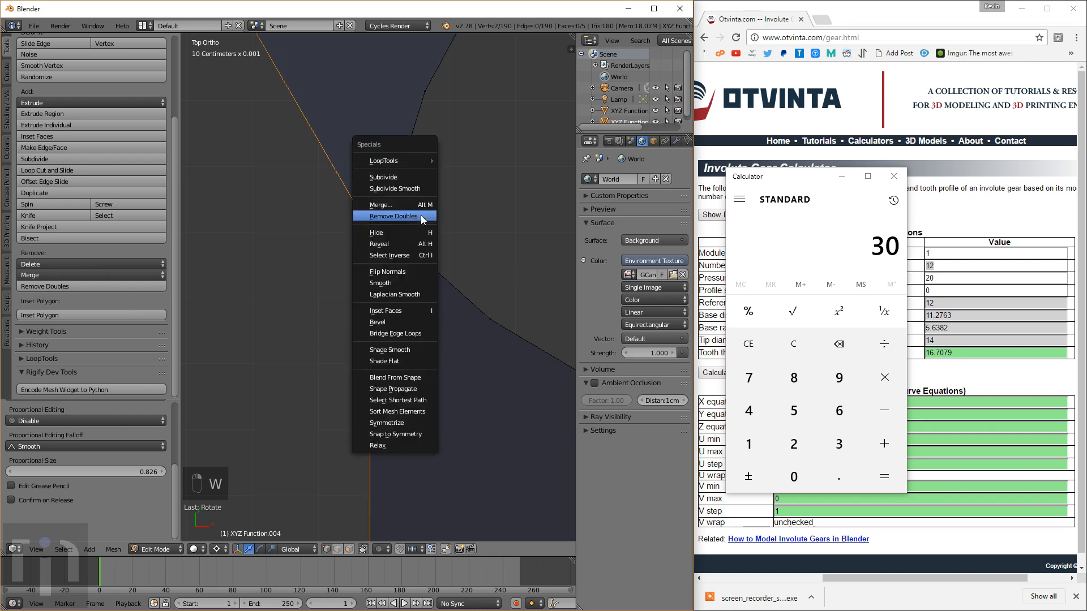
click(419, 205)
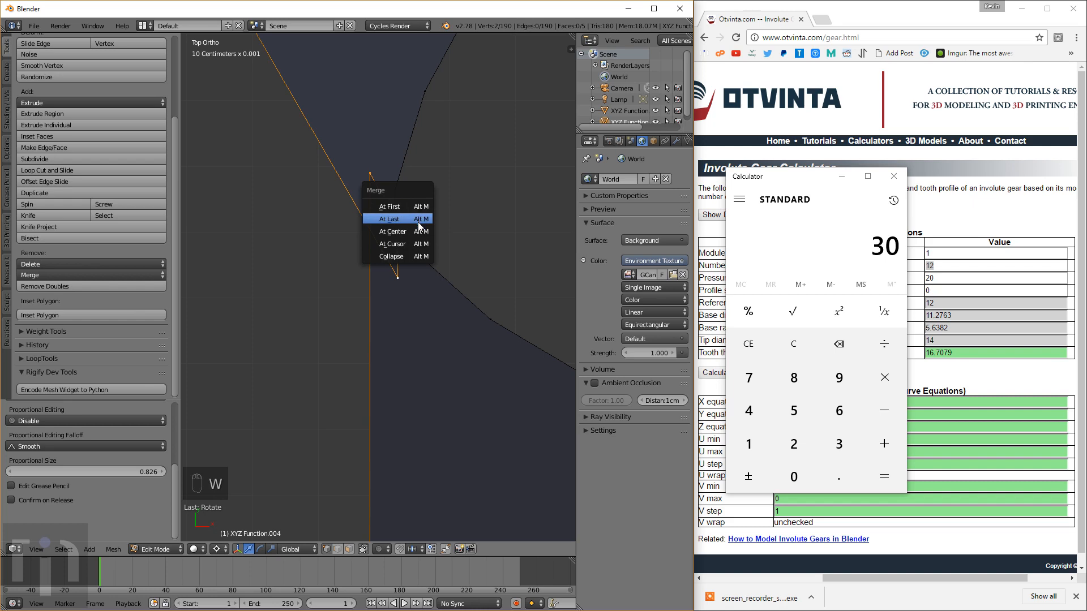
click(420, 206)
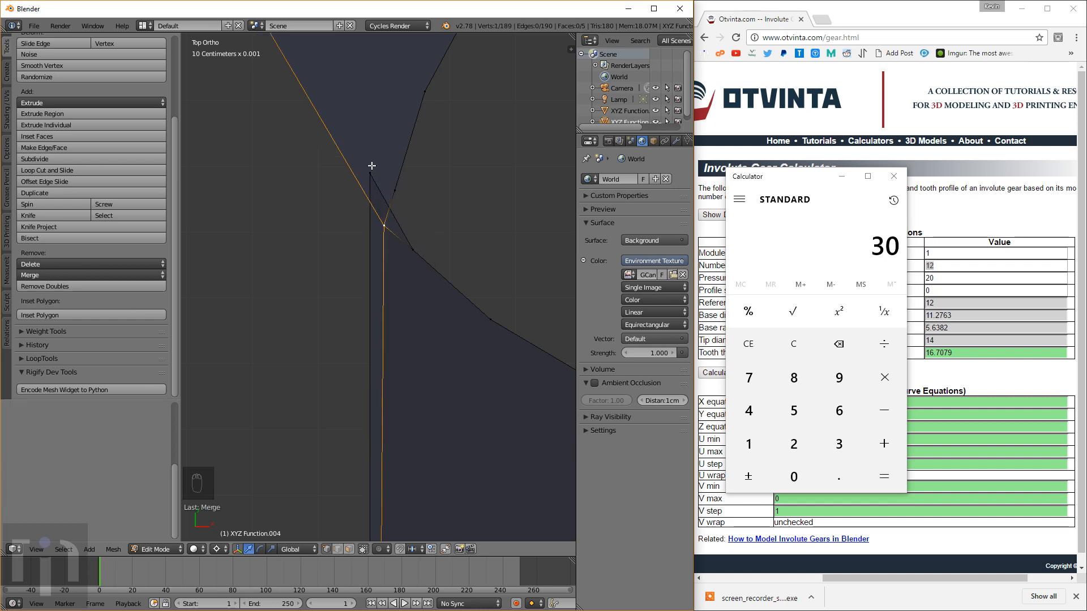
Step: Merge the two overlapping root vertices between the middle and lower teeth at their center
scroll(412, 323, down, 5)
scroll(384, 284, up, 5)
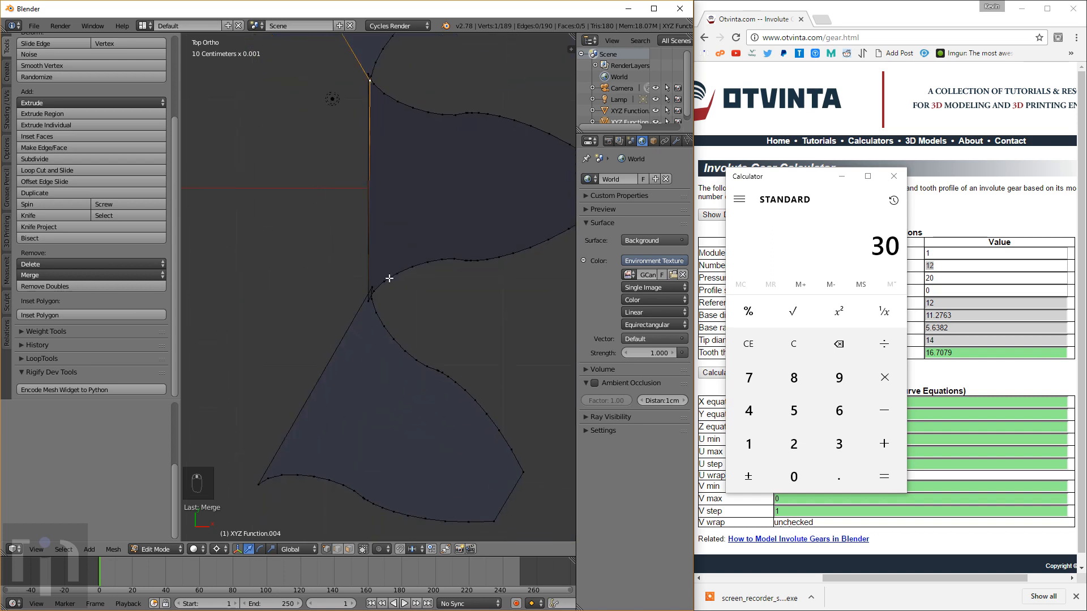
right_click(327, 376)
shift+right_click(346, 293)
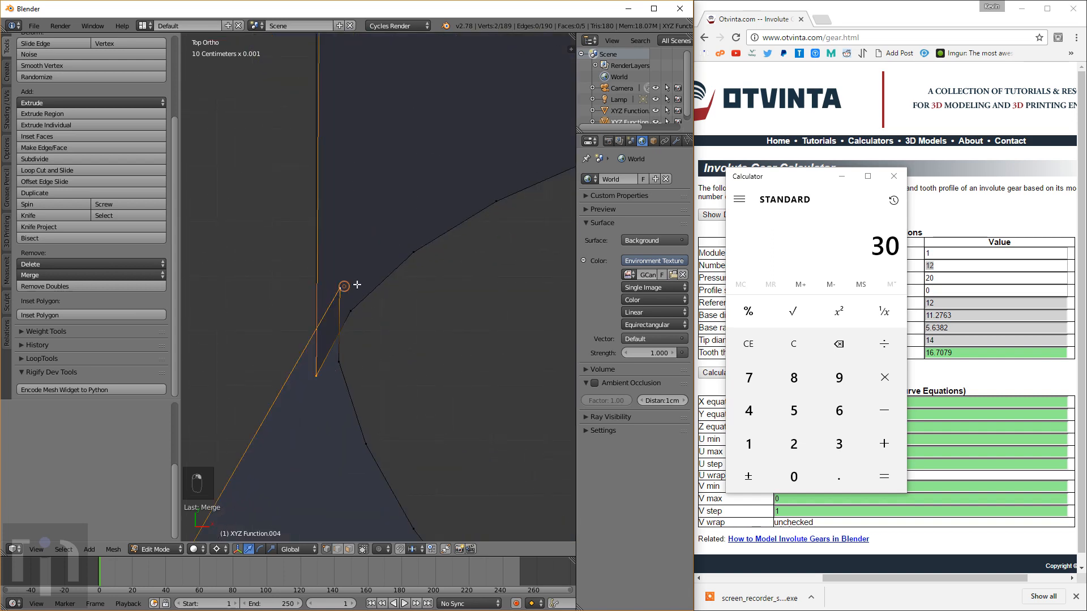
key(w)
click(358, 283)
click(330, 286)
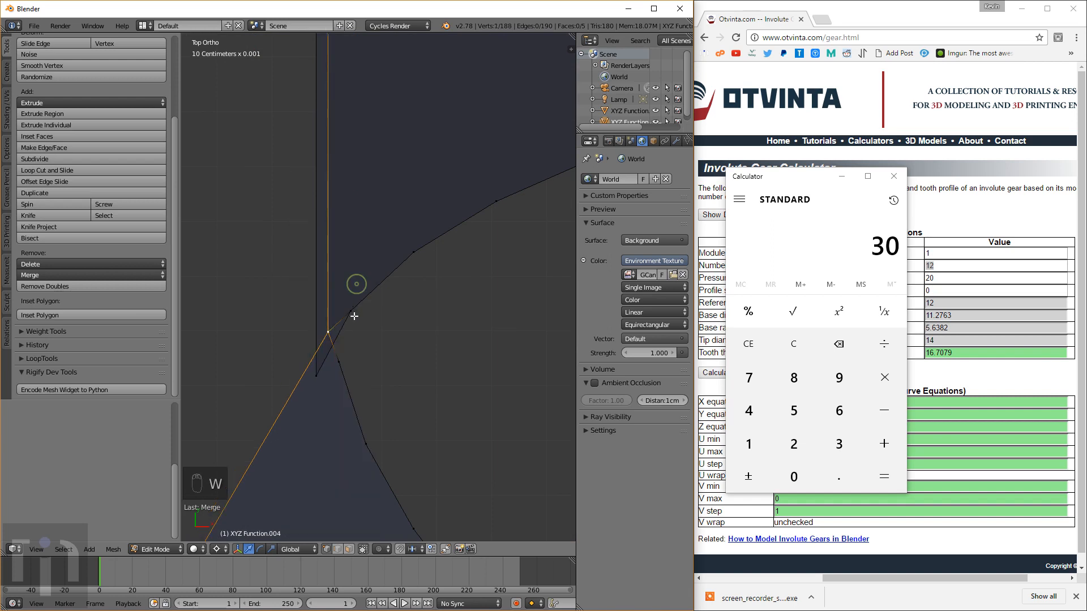
Step: Select the leftover middle tooth from its unmerged lower root vertex and delete all its vertices
right_click(316, 374)
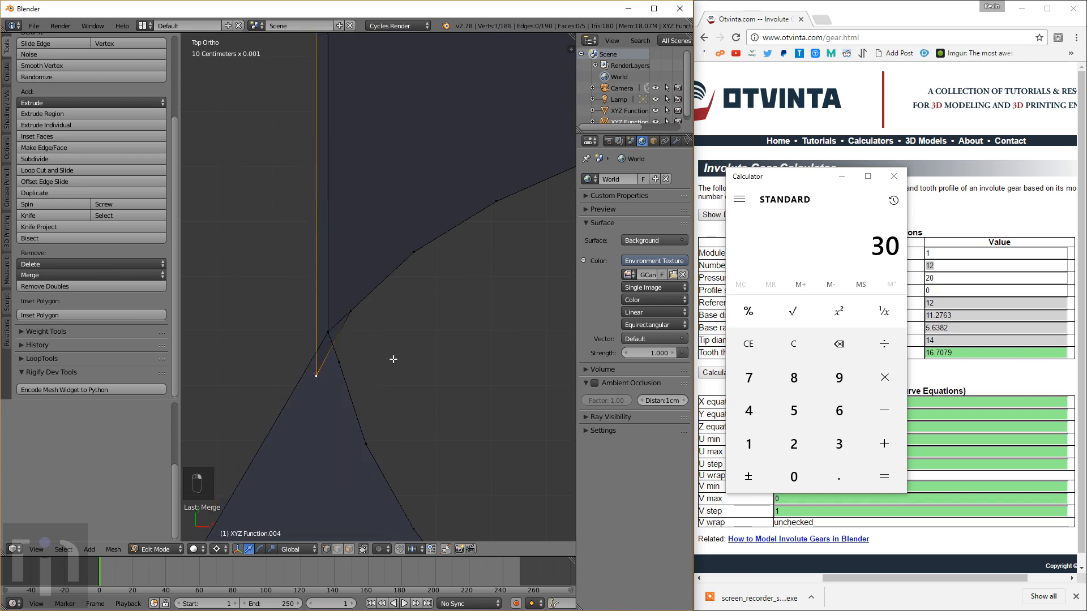
key(ctrl+KP_Add)
key(ctrl+KP_Add)
scroll(393, 359, down, 5)
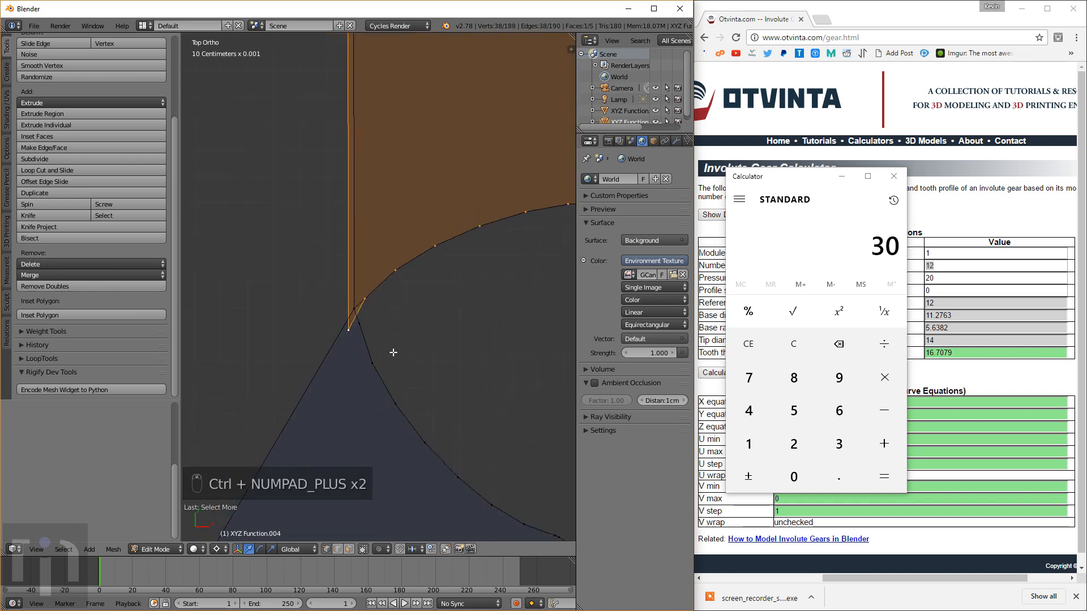
key(x)
click(425, 300)
scroll(379, 304, up, 5)
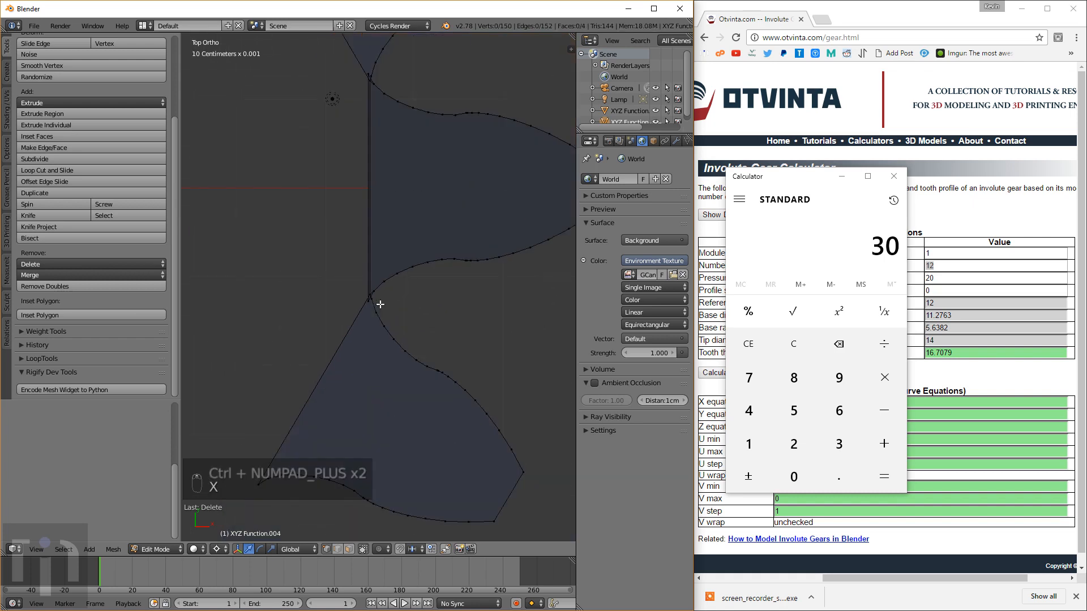
Step: Delete the second overlapping copy of the middle tooth, keeping only the one joined to its neighbours
right_click(351, 328)
key(ctrl+KP_Add)
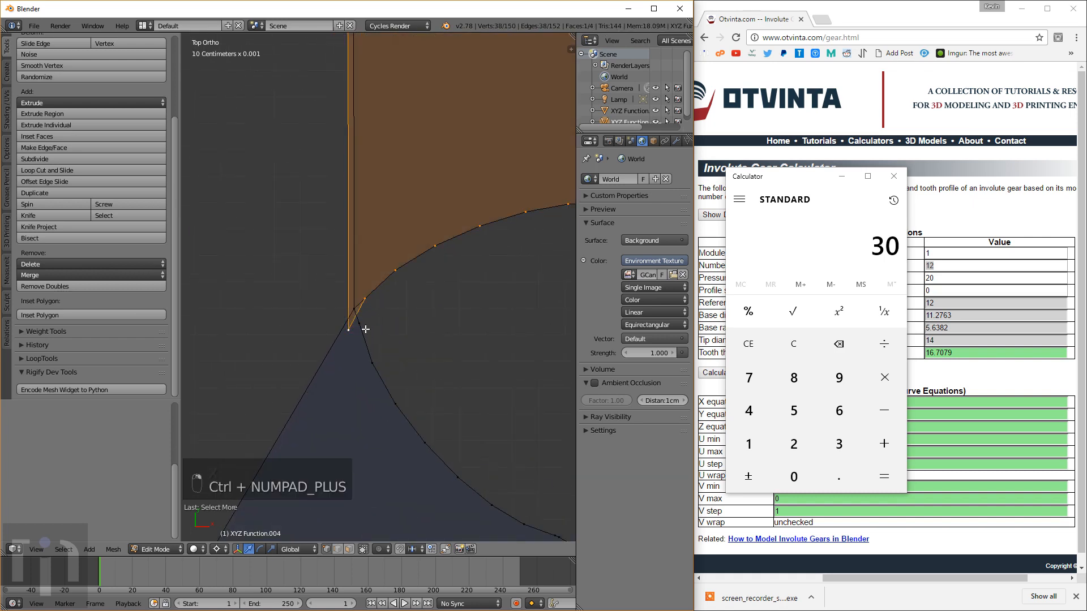
key(x)
click(365, 330)
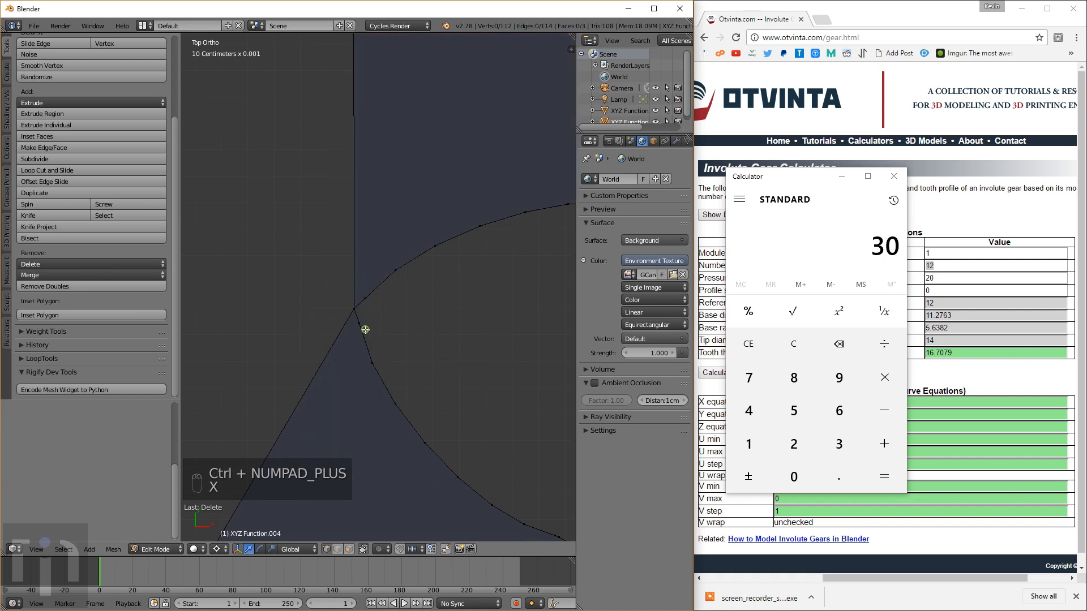
scroll(364, 325, down, 4)
scroll(420, 230, up, 8)
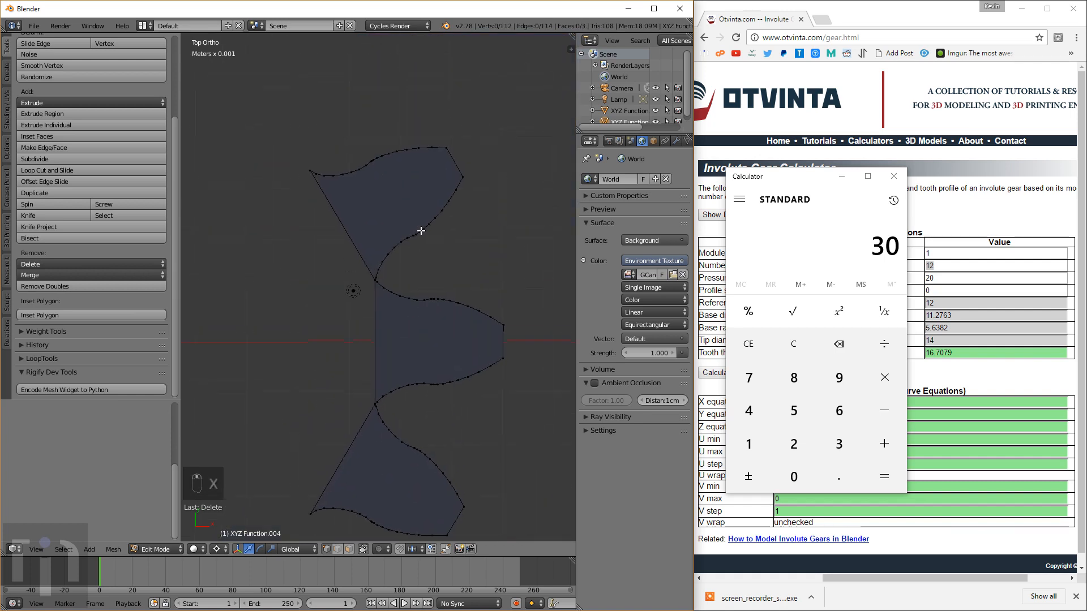
Step: Inspect the merged root joints above and below the middle tooth up close
shift+middle_drag(349, 178, 381, 218)
scroll(391, 250, up, 7)
right_click(368, 147)
scroll(516, 269, down, 7)
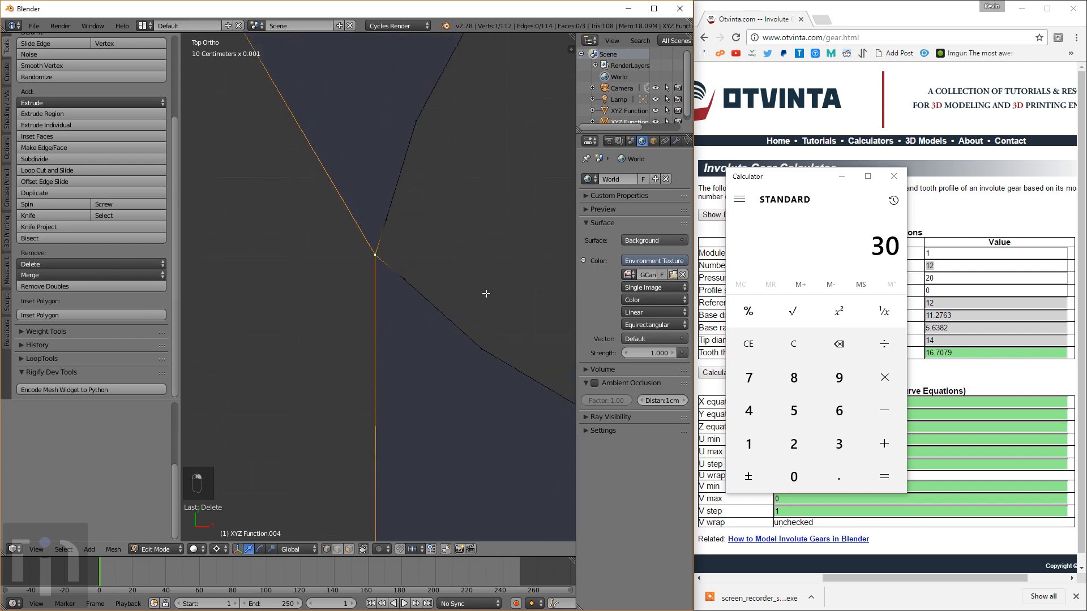
shift+middle_drag(433, 262, 436, 229)
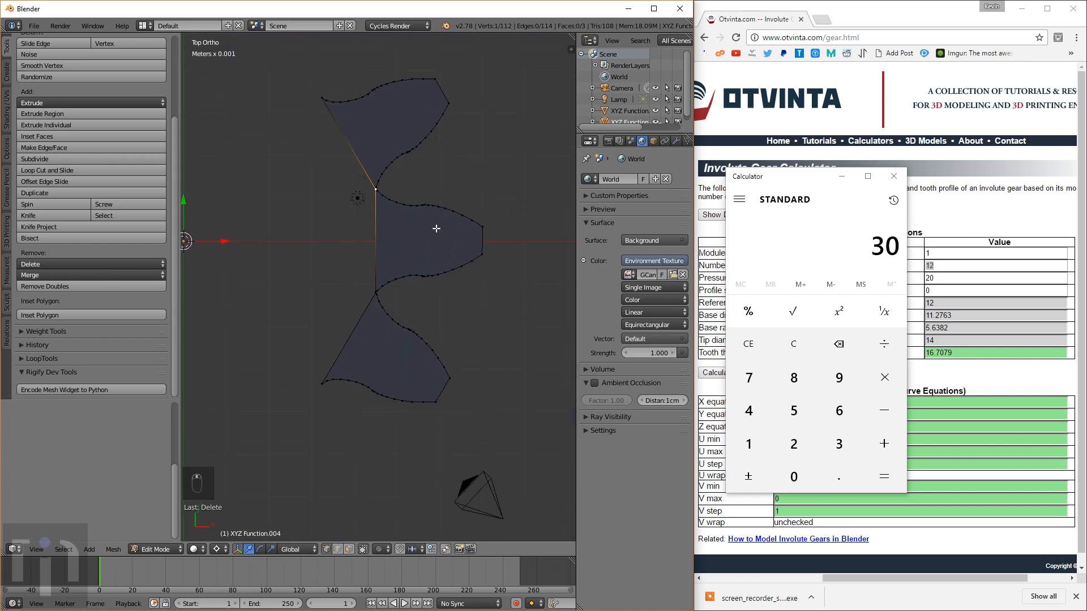
scroll(397, 306, up, 5)
scroll(391, 316, down, 6)
shift+middle_drag(412, 202, 415, 223)
scroll(464, 362, up, 1)
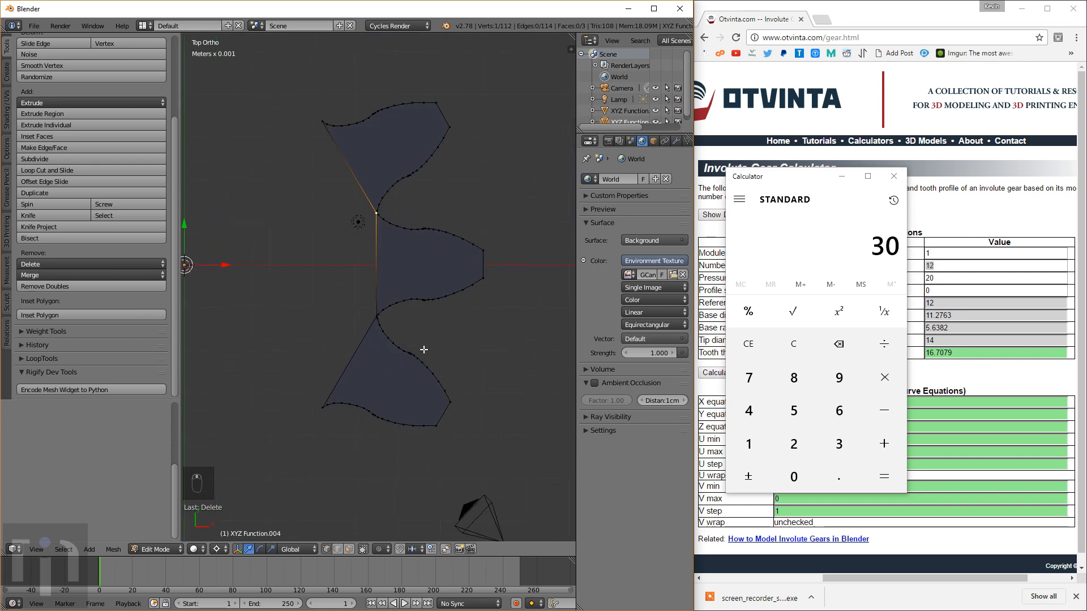
scroll(374, 301, up, 5)
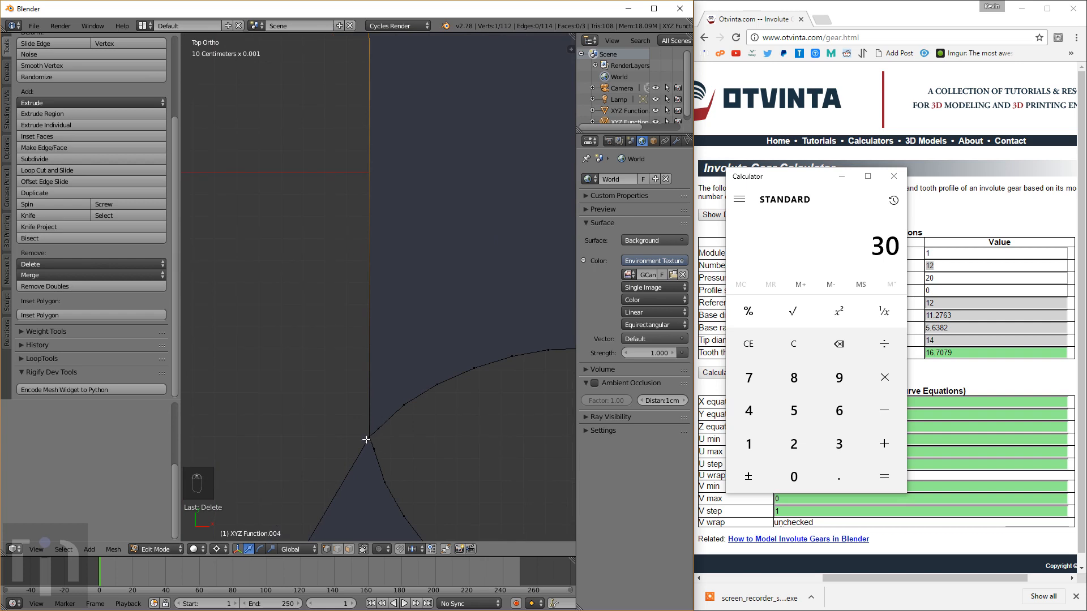
shift+middle_drag(366, 444, 372, 330)
scroll(401, 374, down, 5)
shift+middle_drag(419, 386, 412, 316)
Step: Circle-select the lower tooth without its shared root vertex and delete the selected vertices
key(a)
key(c)
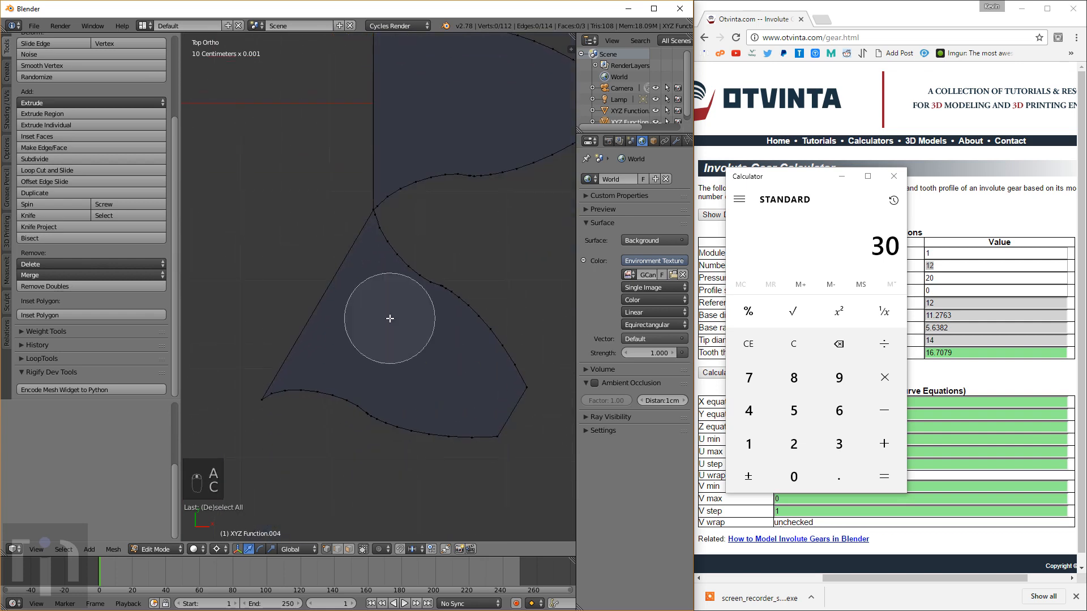
mouse_move(381, 271)
mouse_down()
mouse_move(376, 257)
mouse_move(509, 388)
mouse_move(318, 412)
mouse_move(289, 392)
mouse_up()
right_click(290, 392)
key(x)
click(471, 248)
scroll(476, 226, down, 4)
Step: Circle-select the upper tooth without its shared root vertex and delete it, leaving only the middle tooth
shift+middle_drag(459, 177, 464, 349)
scroll(464, 348, up, 2)
scroll(464, 347, up, 4)
key(x)
key(c)
mouse_move(406, 360)
mouse_down()
mouse_move(381, 376)
mouse_move(226, 146)
mouse_move(472, 125)
mouse_move(534, 134)
mouse_up()
right_click(527, 152)
scroll(510, 280, down, 3)
key(c)
drag(427, 306, 490, 211)
right_click(490, 210)
key(x)
click(462, 244)
scroll(439, 264, down, 5)
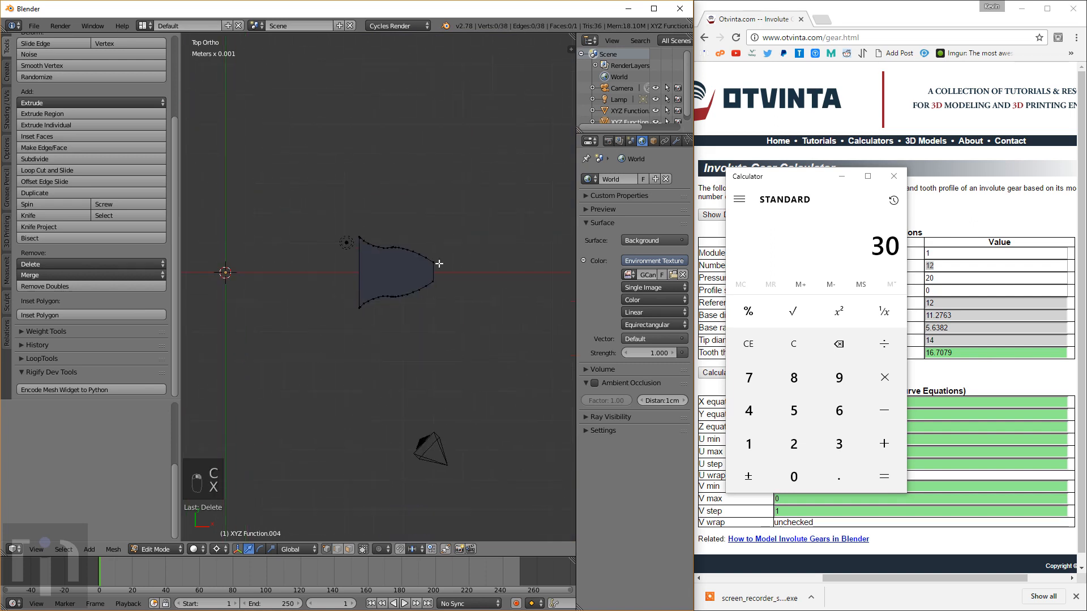
Step: Select the whole remaining tooth, duplicate it and rotate the copy -30° around the world origin
scroll(439, 264, up, 5)
key(a)
key(a)
key(a)
key(a)
scroll(453, 312, down, 5)
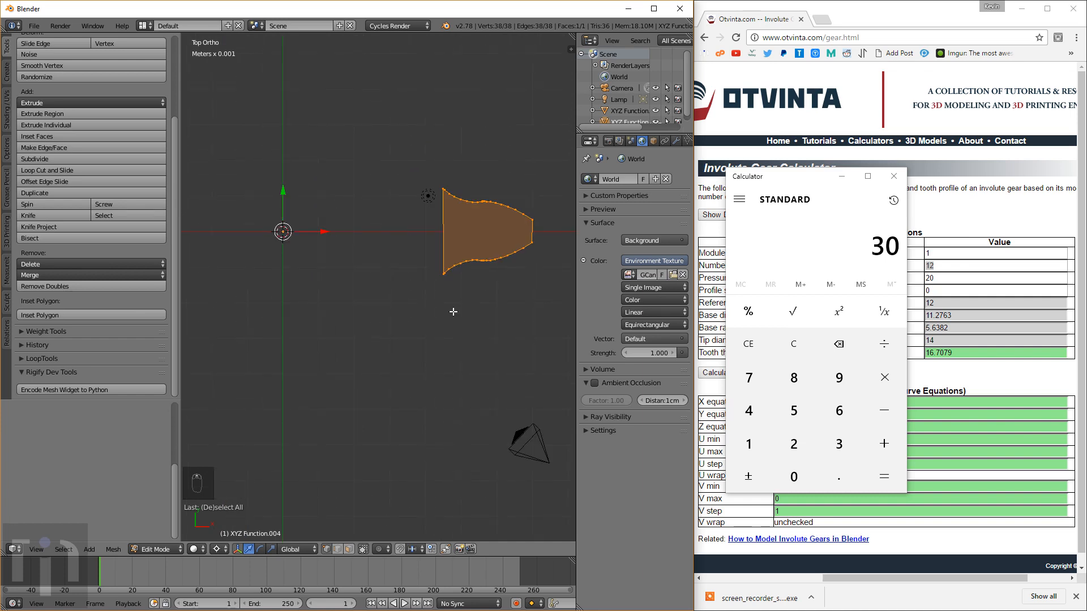
key(shift+d)
key(r)
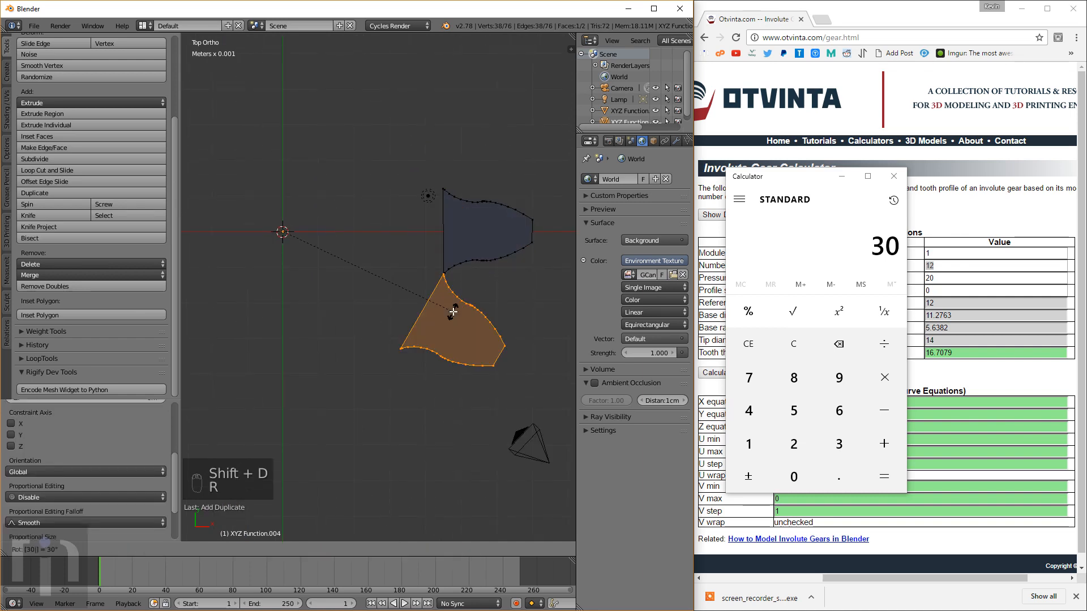
text(30)
key(Return)
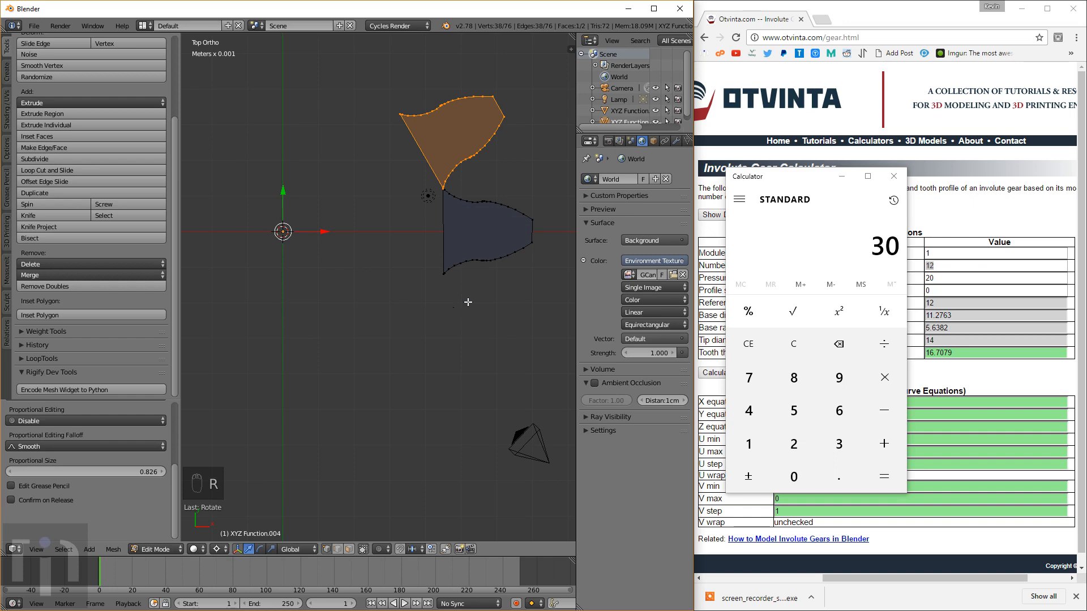
Step: Examine the root joint between the original tooth and its rotated copy for exact alignment
scroll(461, 238, up, 5)
shift+middle_drag(520, 158, 368, 356)
scroll(447, 255, up, 6)
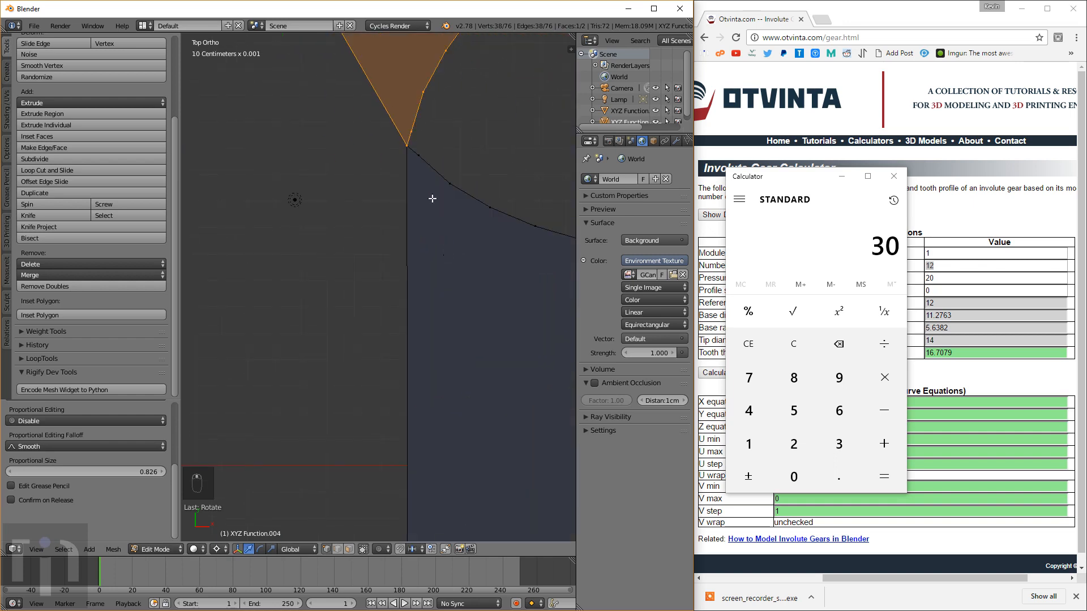
shift+middle_drag(432, 200, 396, 306)
scroll(395, 300, up, 10)
shift+middle_drag(346, 219, 383, 332)
scroll(384, 333, up, 8)
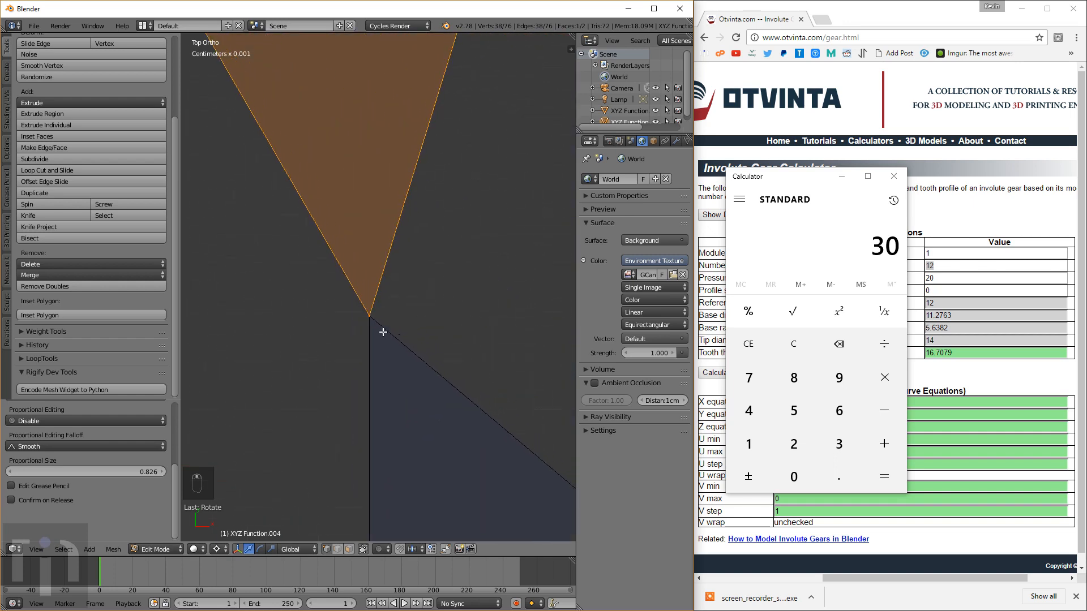
scroll(375, 365, down, 10)
scroll(375, 364, down, 12)
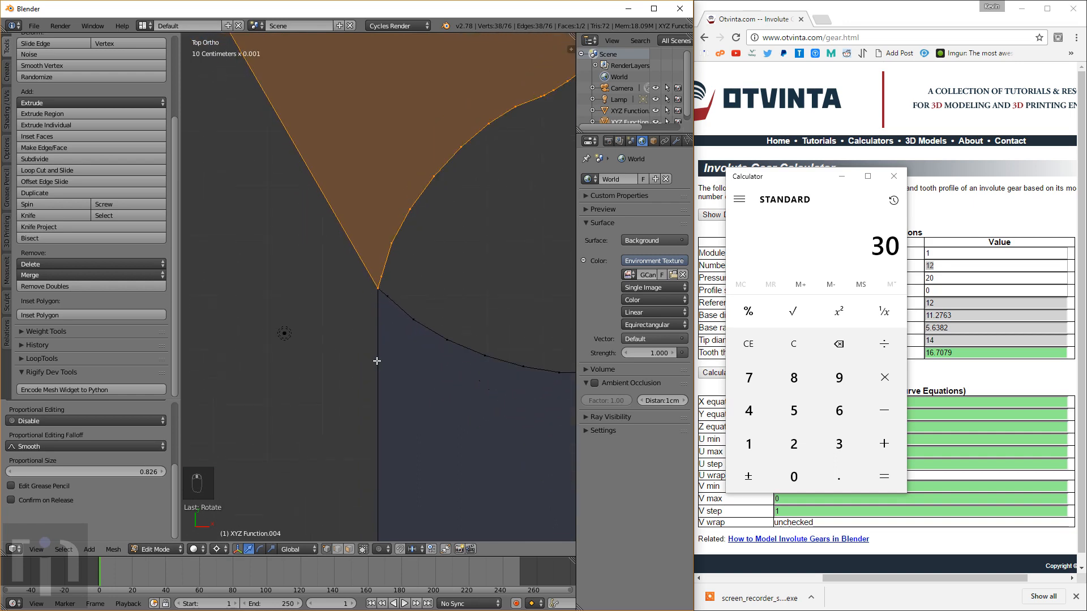
shift+middle_drag(399, 327, 403, 325)
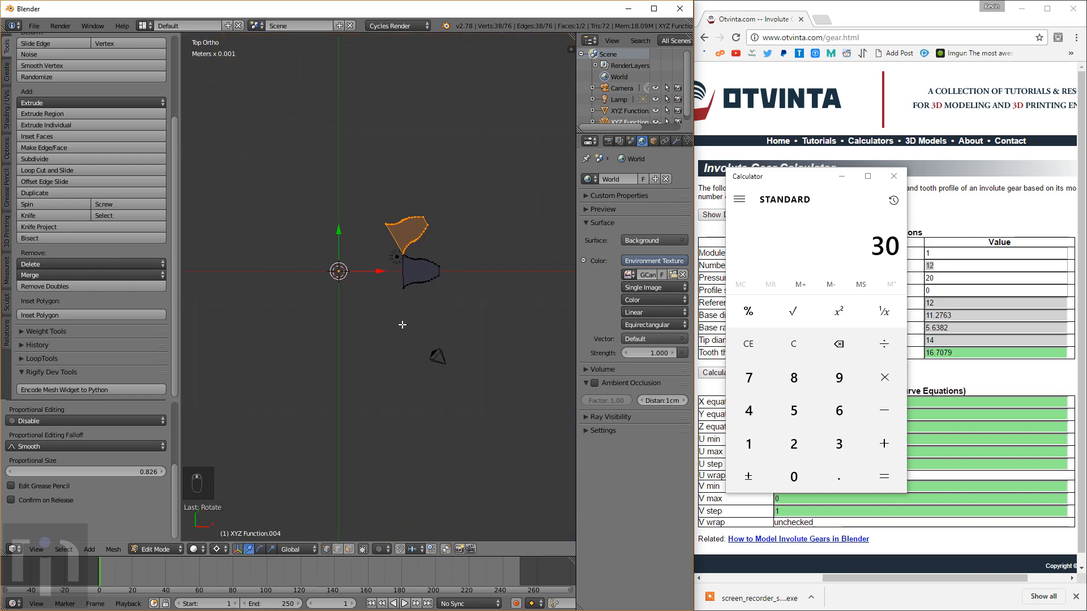
Step: Duplicate the upper tooth and rotate the copy another -30° around the world origin
key(shift+d)
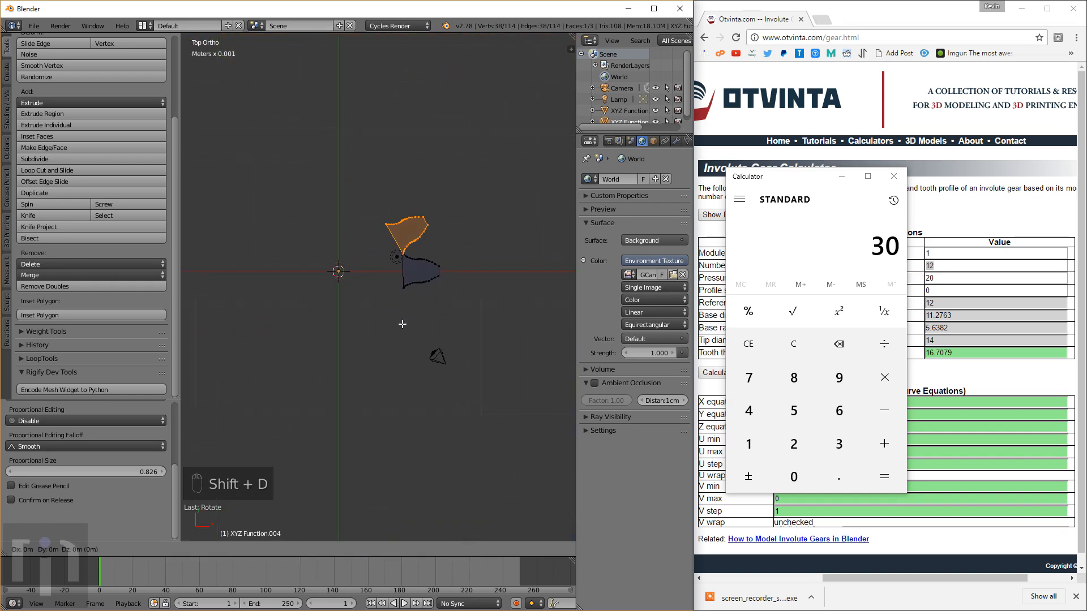
text(r30)
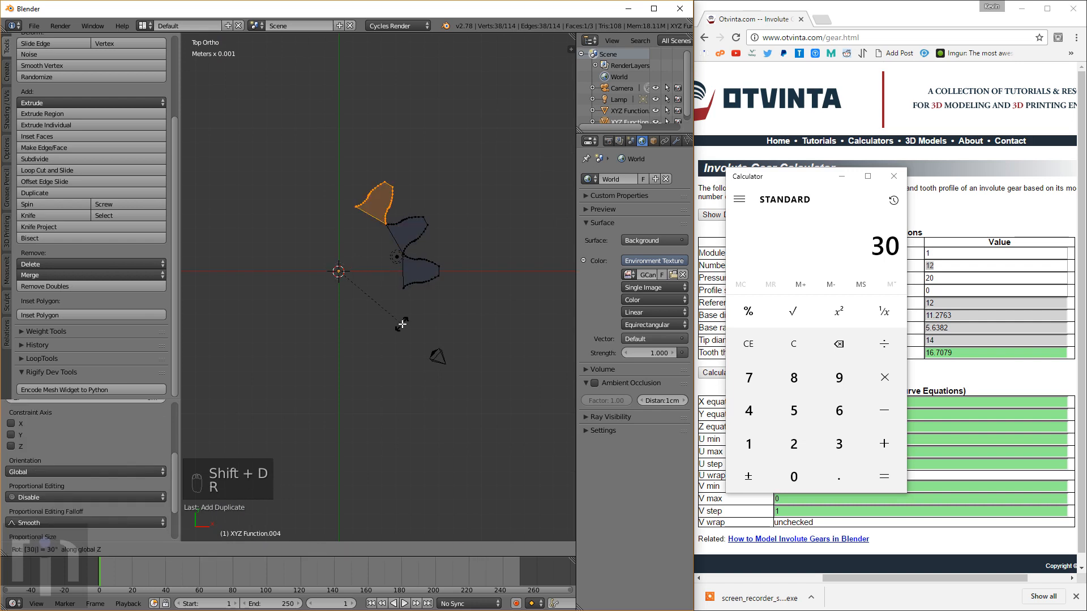
key(Return)
Step: Select all three teeth, duplicate them and rotate the copy -90° around the world origin
key(a)
key(a)
key(a)
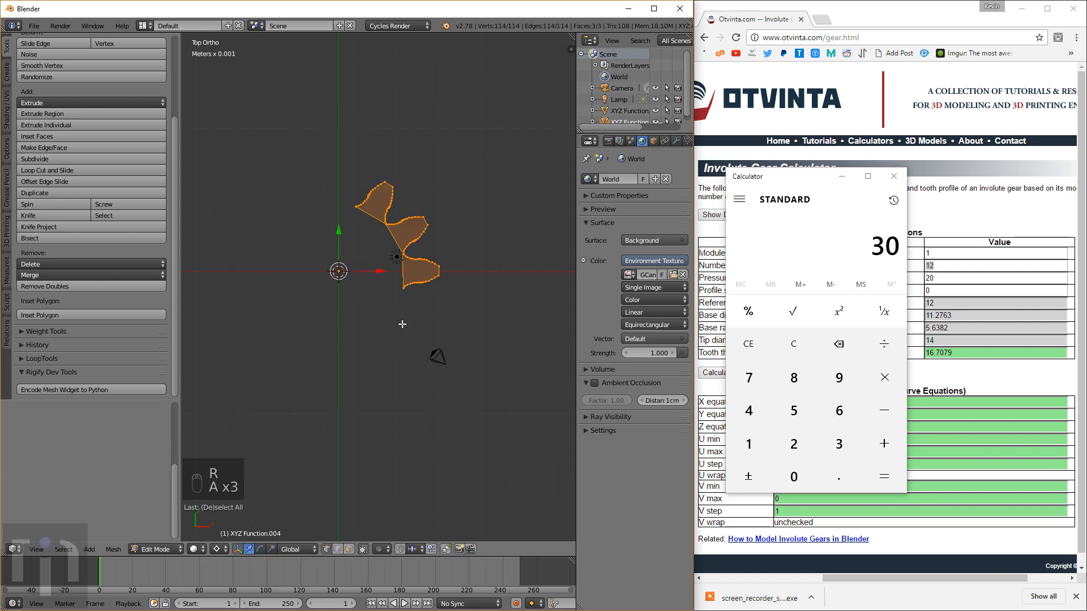
key(shift+d)
text(r90)
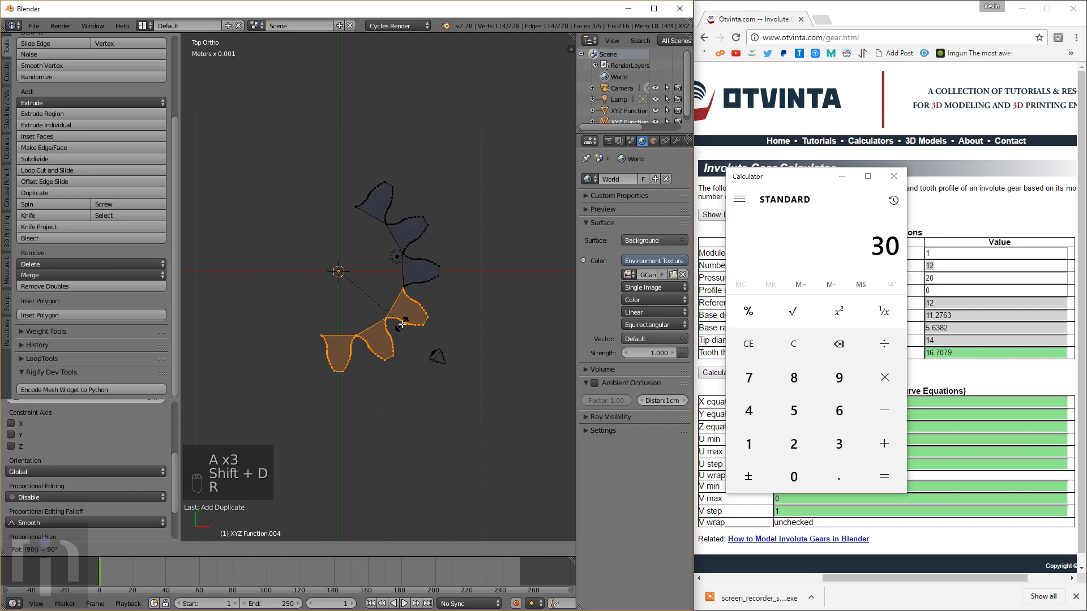
text(-)
key(Return)
Step: Duplicate the latest three-tooth group twice, rotating each new copy a further -90° to close the gear ring
key(shift+d)
text(r)
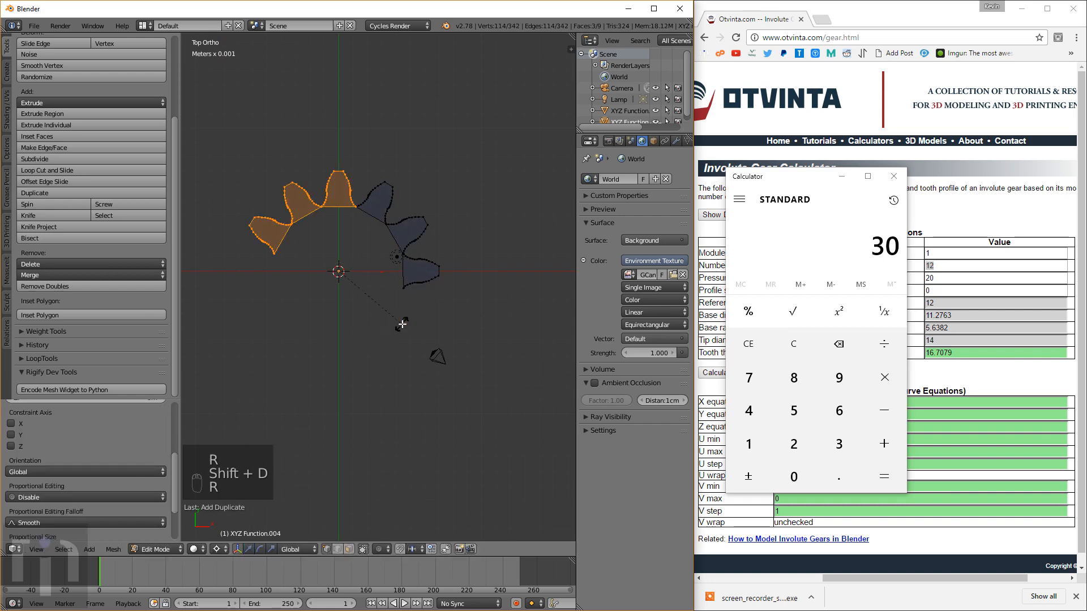
text(90-)
key(Return)
key(shift+d)
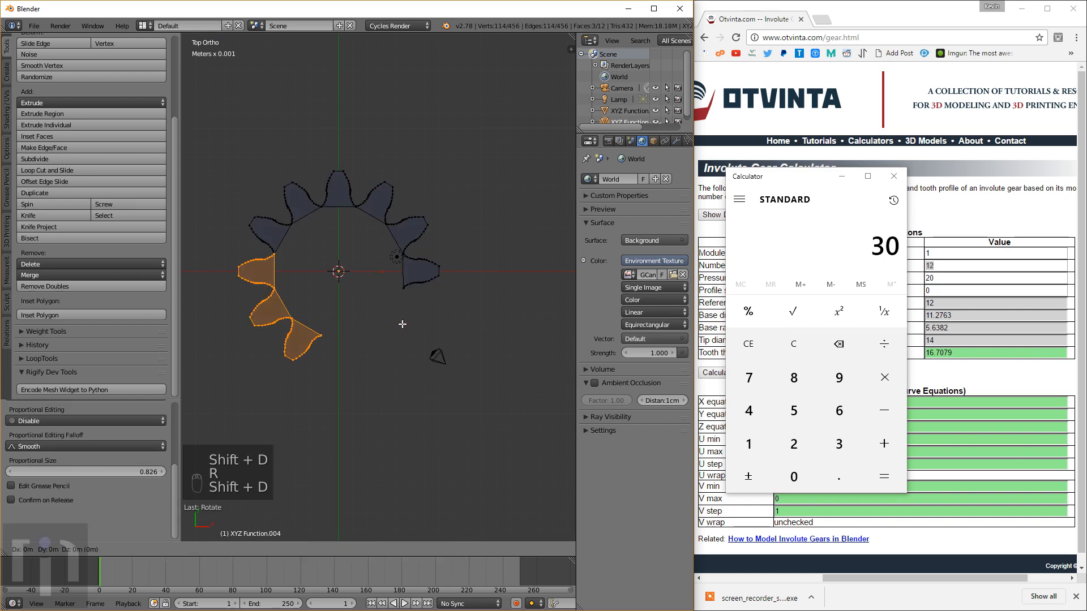
text(r90)
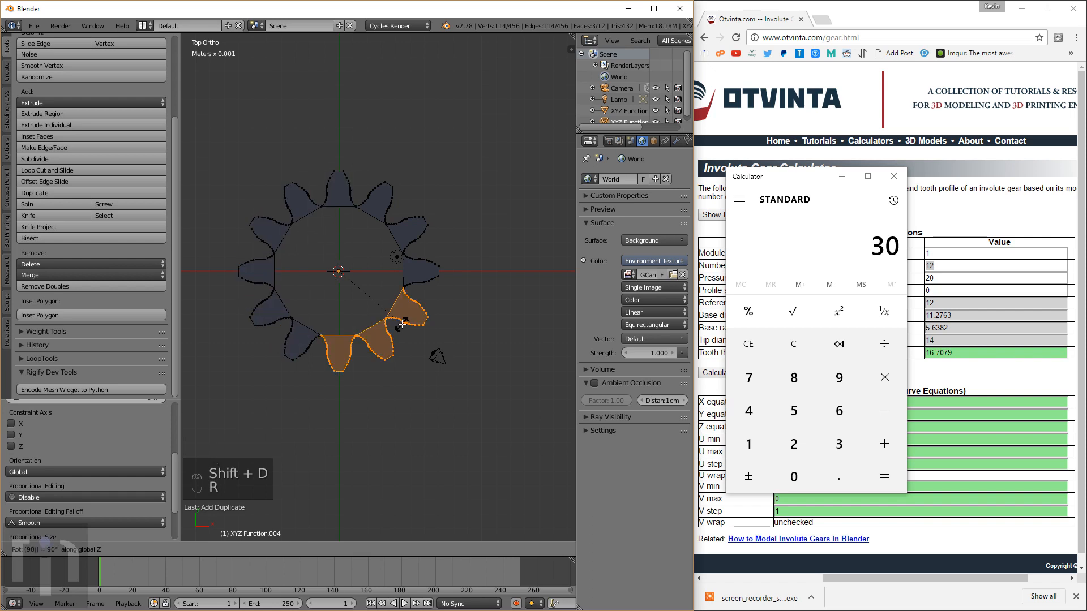
key(Return)
Step: Select all twelve teeth and run Remove Doubles to weld their shared root vertices
key(a)
key(a)
key(a)
key(w)
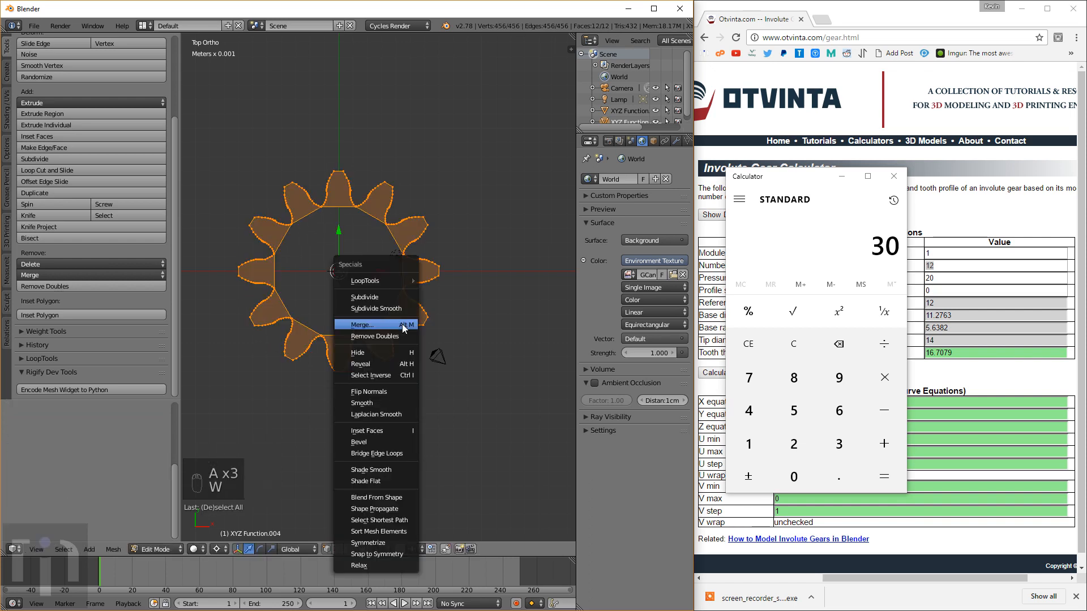
click(400, 336)
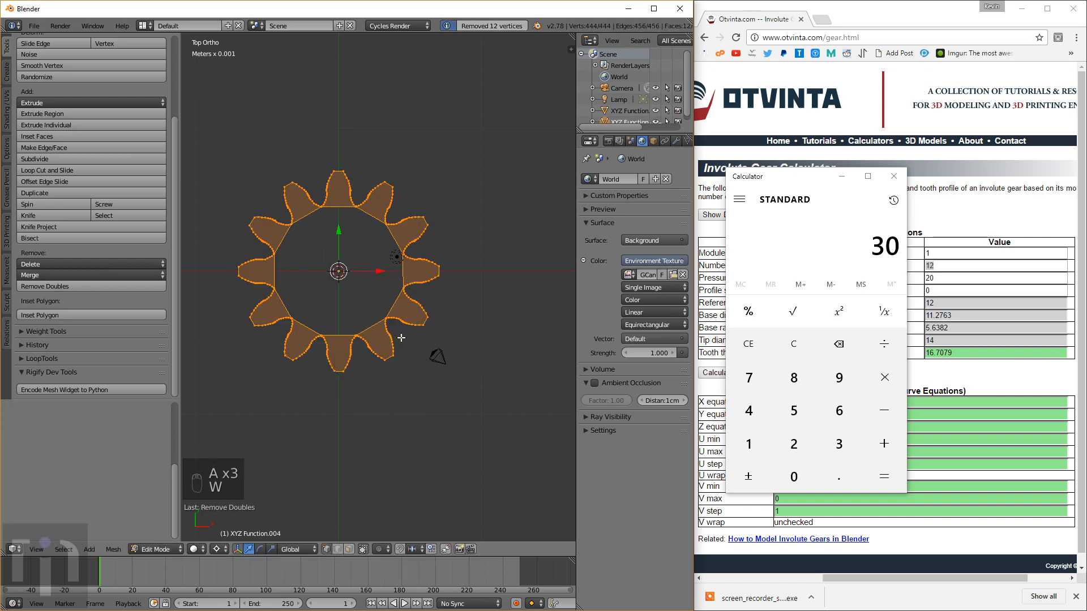
scroll(447, 367, up, 5)
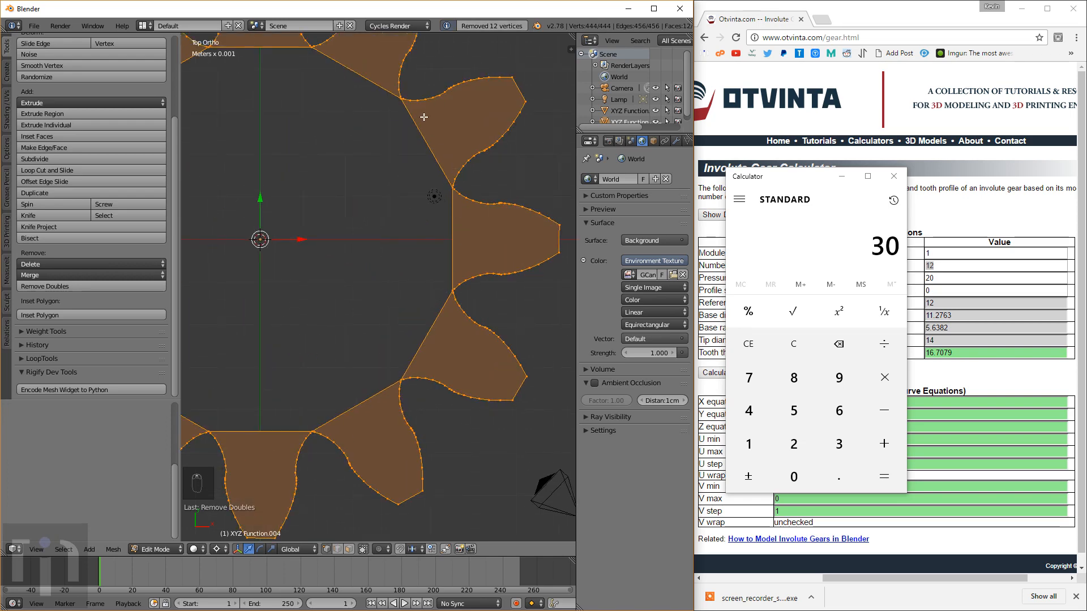
Step: Deselect everything and select the twelve straight root edges that form the gear's inner ring
scroll(333, 289, down, 4)
shift+middle_drag(334, 290, 420, 251)
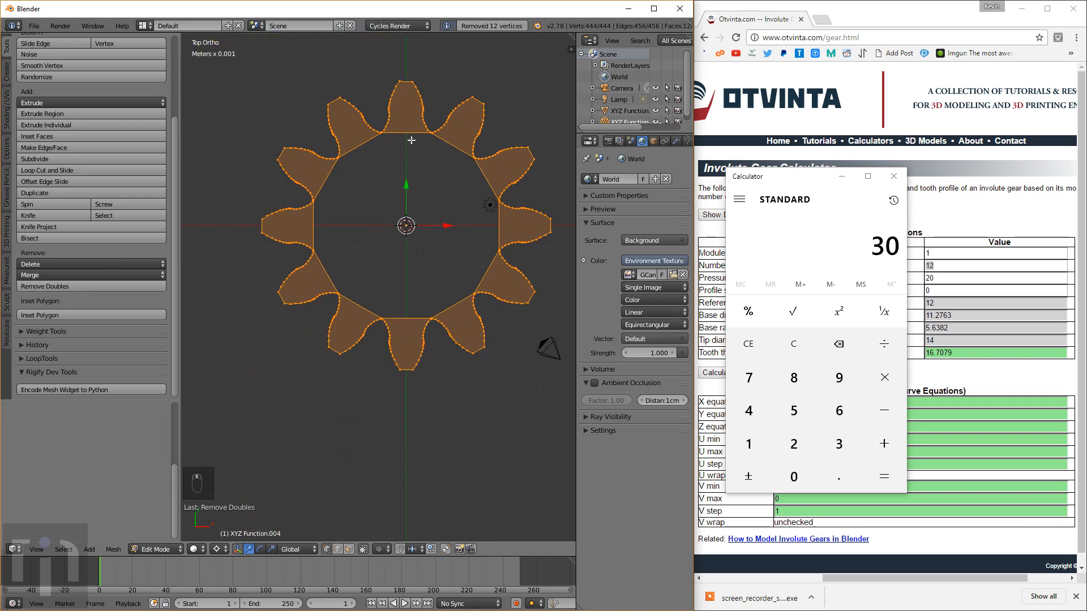
scroll(471, 110, up, 4)
shift+middle_drag(540, 154, 453, 214)
scroll(432, 241, down, 1)
key(a)
right_click(413, 137)
right_click(322, 107)
right_click(258, 112)
scroll(428, 253, down, 1)
shift+middle_drag(410, 374, 459, 274)
scroll(453, 289, up, 6)
right_click(459, 329)
scroll(360, 325, down, 3)
shift+middle_drag(306, 303, 480, 355)
shift+right_click(376, 284)
shift+right_click(321, 120)
scroll(417, 211, down, 6)
shift+right_click(329, 182)
shift+right_click(374, 168)
shift+right_click(418, 184)
shift+right_click(460, 249)
shift+right_click(445, 305)
scroll(457, 308, up, 4)
scroll(457, 311, down, 2)
scroll(457, 310, down, 2)
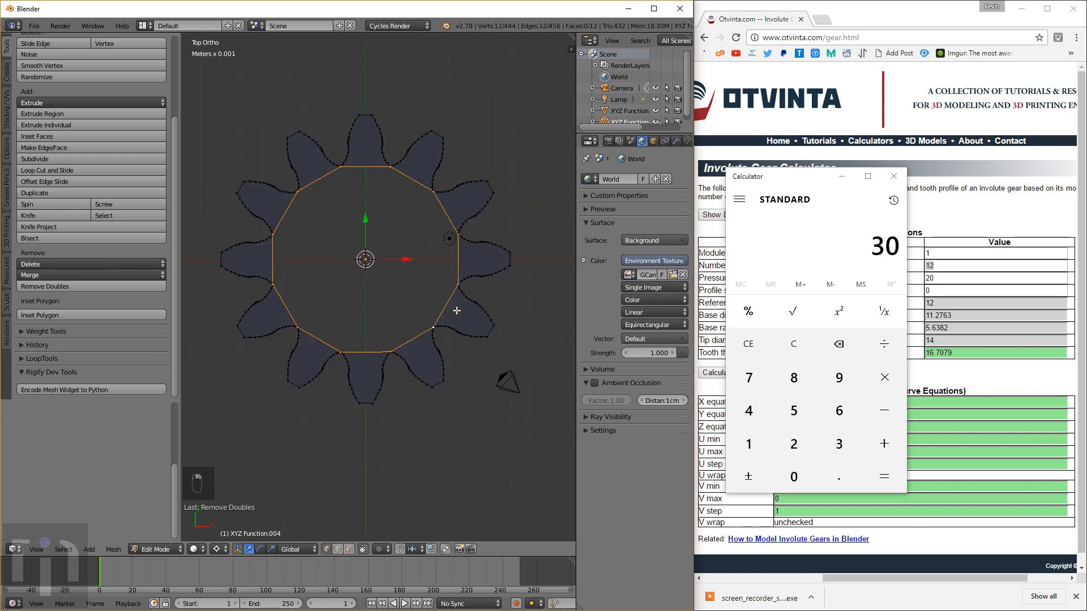
Step: Set the pivot point to Median Point, extrude the inner ring and scale it inward to about 0.34, leaving a central hole
click(221, 552)
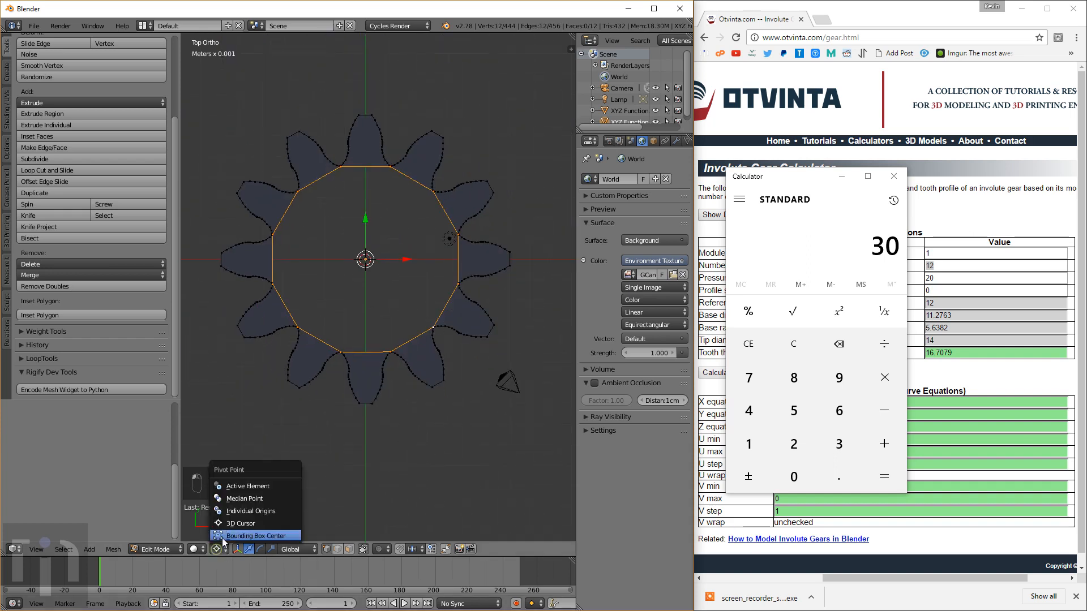
click(244, 500)
key(e)
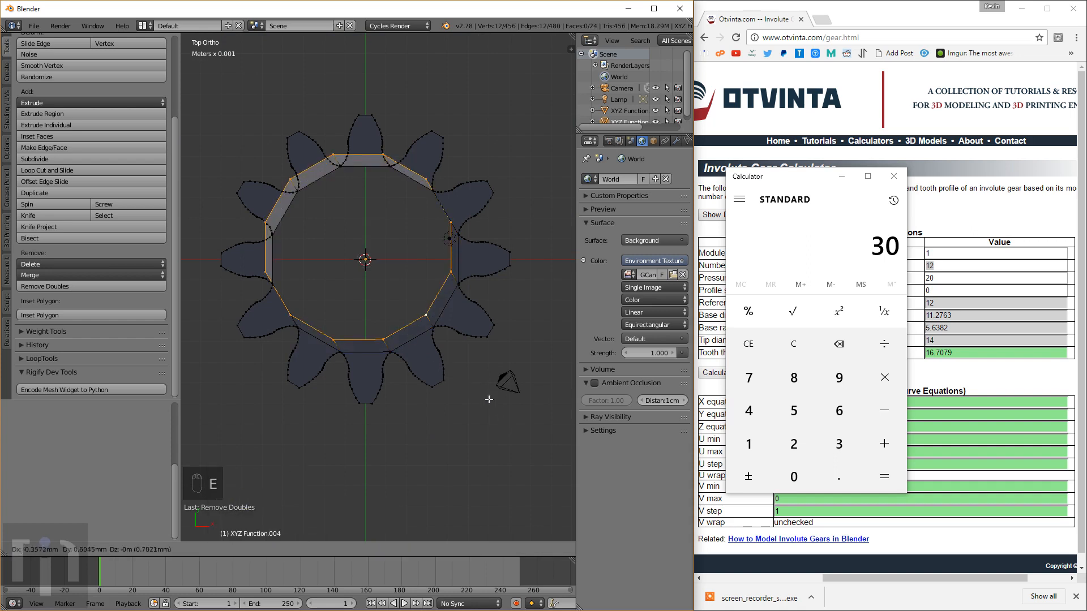
key(s)
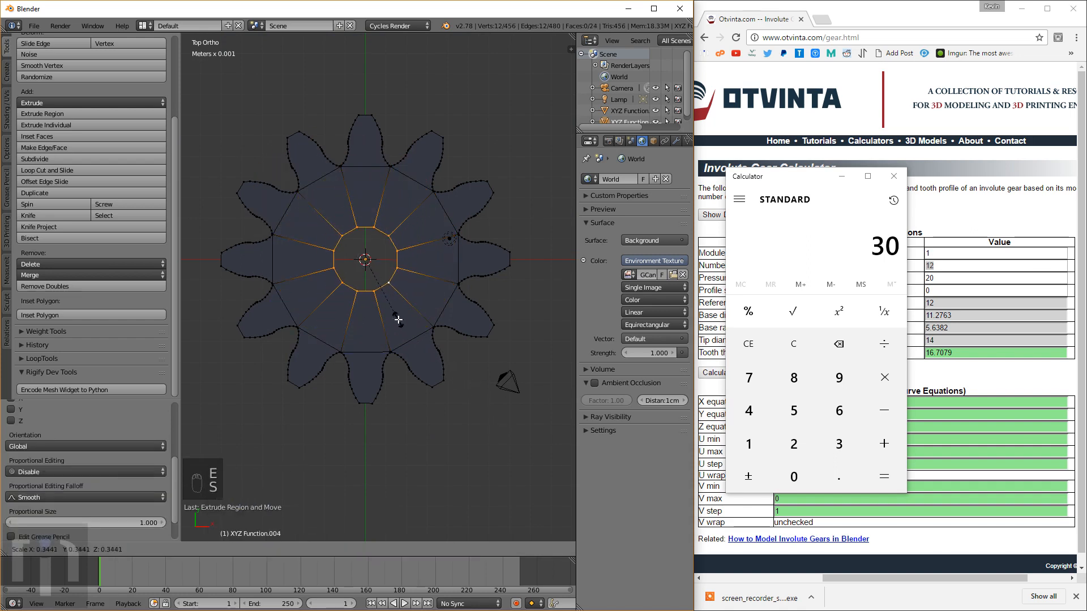
click(397, 314)
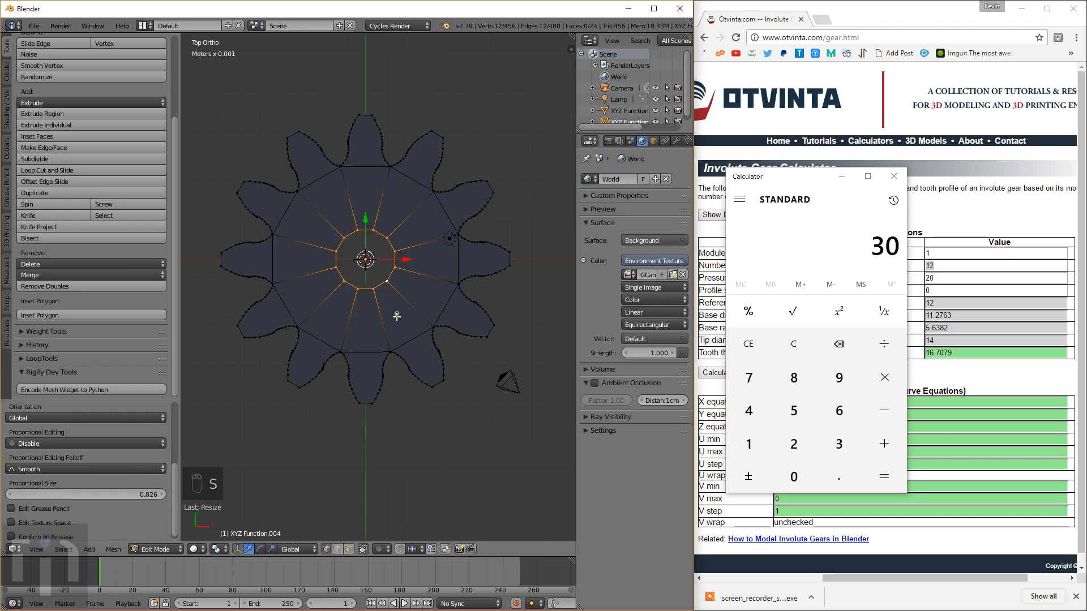
Step: Select the whole gear face, extrude it downward about 4 mm and leave Edit Mode
middle_drag(397, 313, 441, 322)
scroll(418, 334, up, 4)
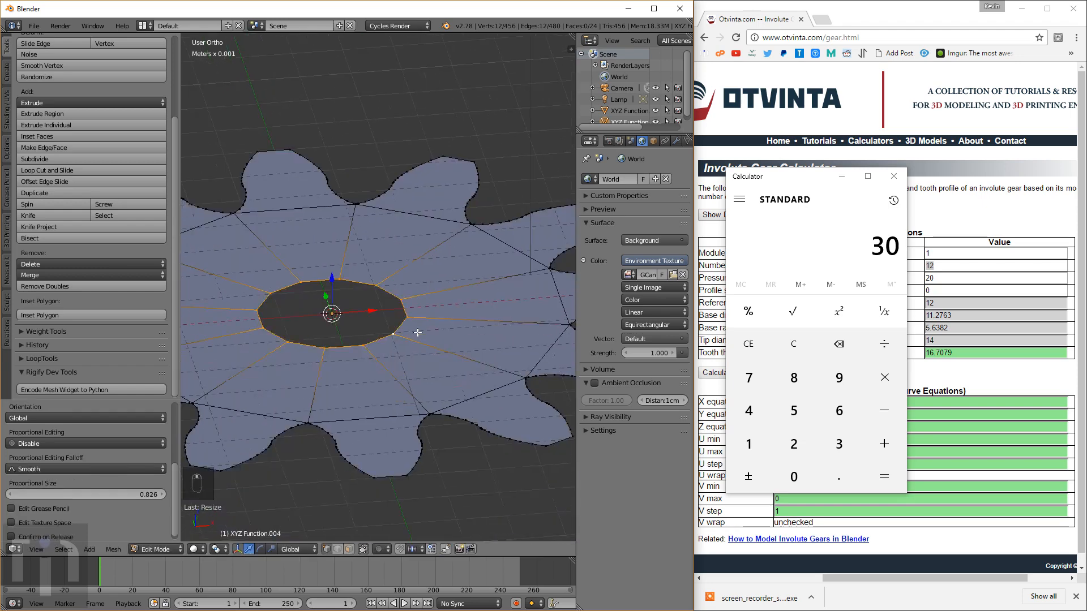
scroll(417, 334, down, 2)
key(a)
key(a)
scroll(421, 354, down, 3)
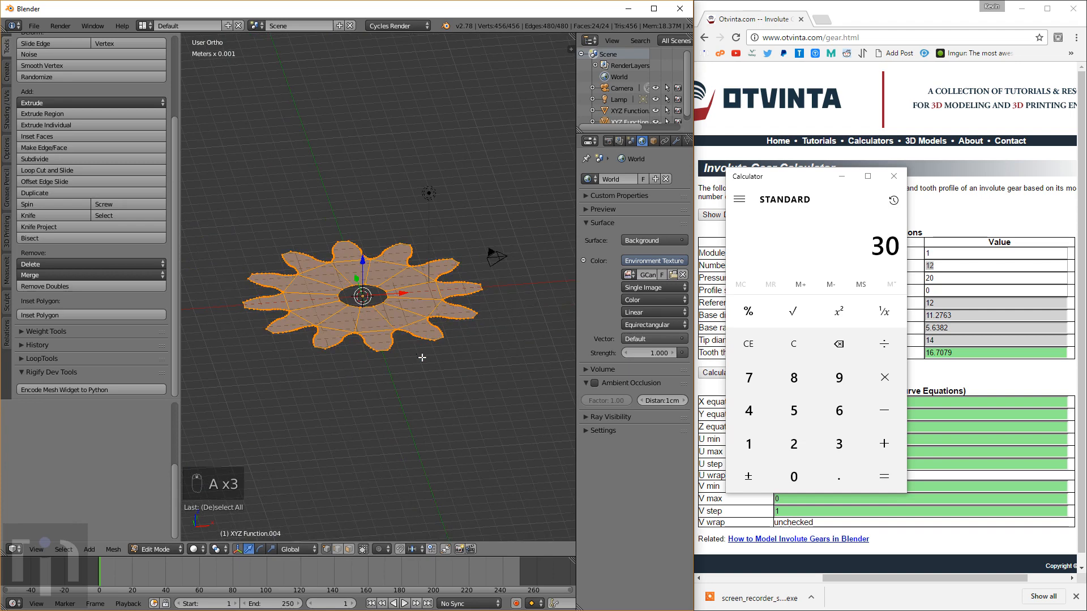
key(e)
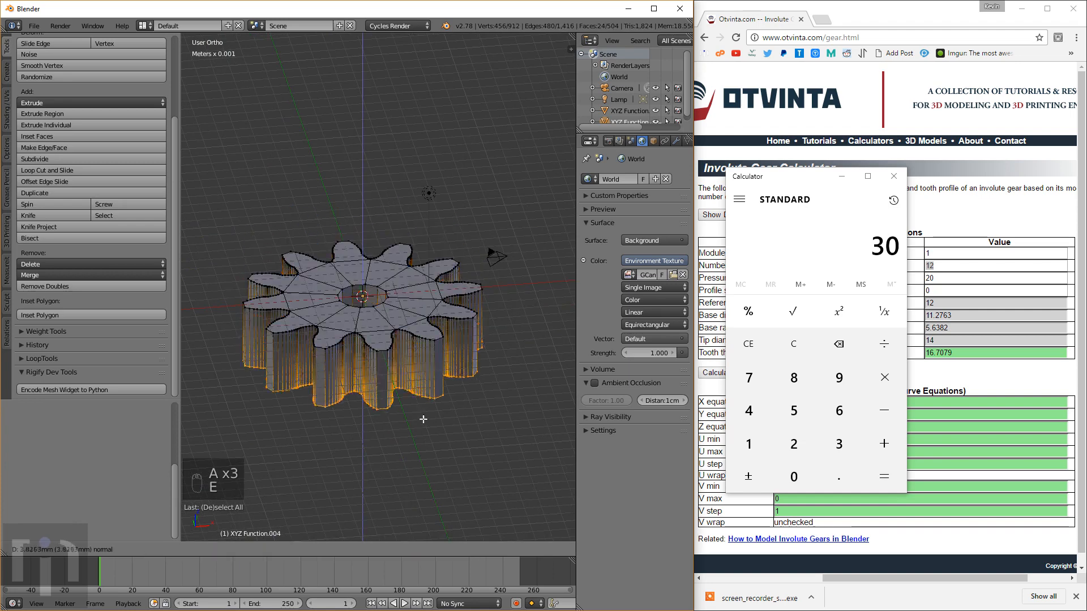
click(427, 420)
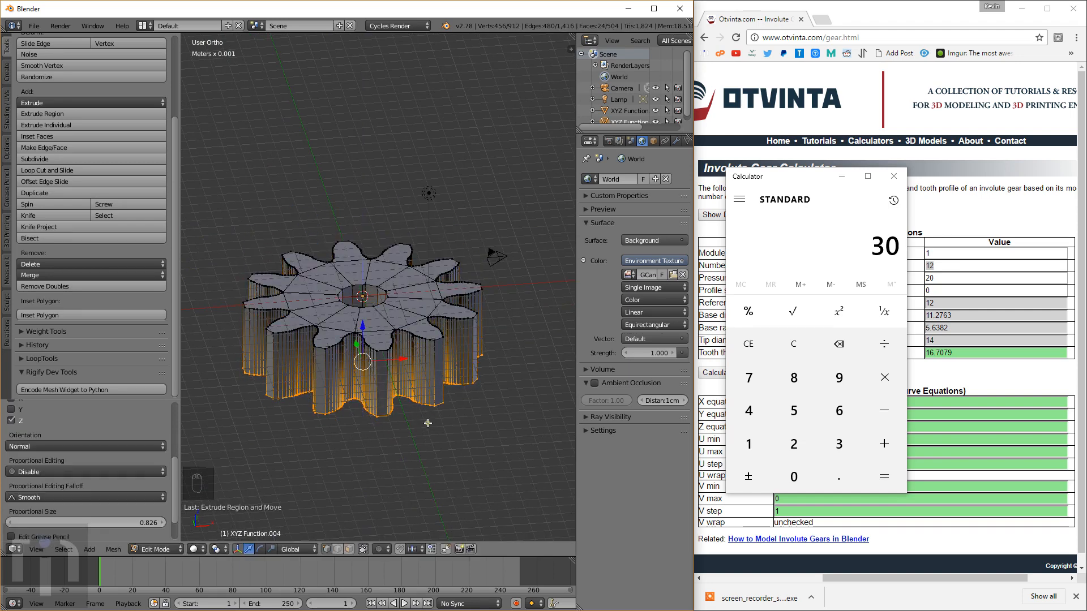
key(Tab)
scroll(442, 394, down, 2)
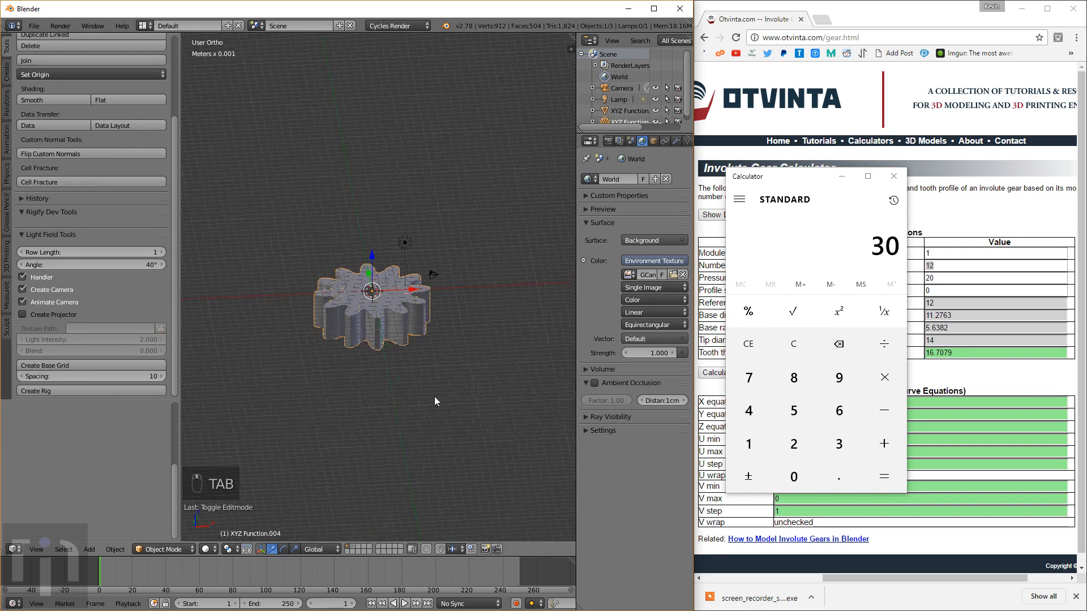
Step: Select the whole extruded gear mesh in Edit Mode, run Remove Doubles and return to Object Mode
scroll(423, 413, up, 5)
key(Tab)
key(a)
key(a)
key(a)
key(a)
key(a)
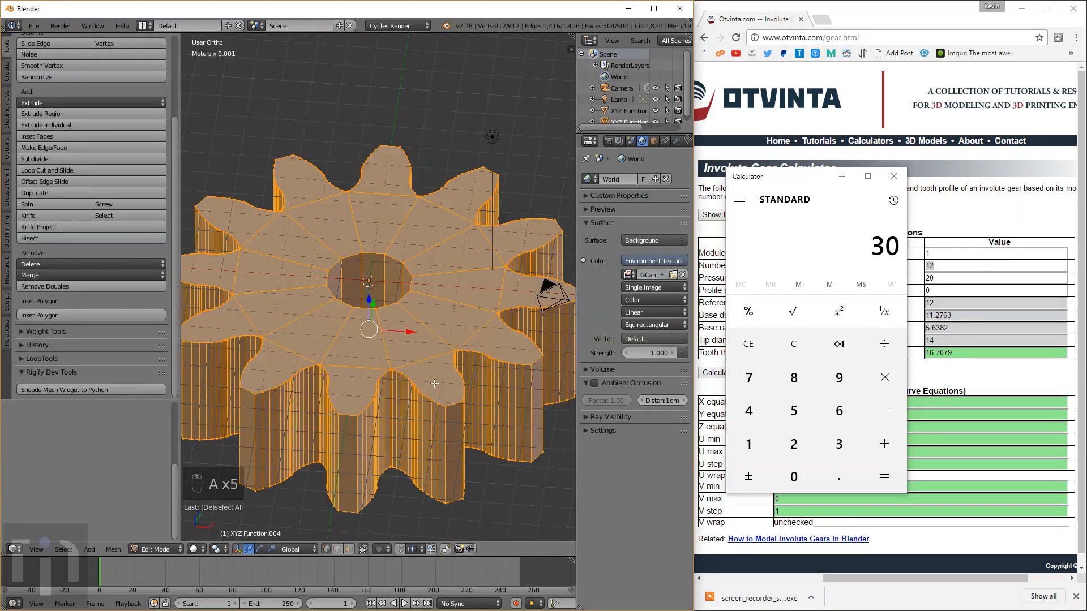
scroll(421, 218, down, 3)
key(w)
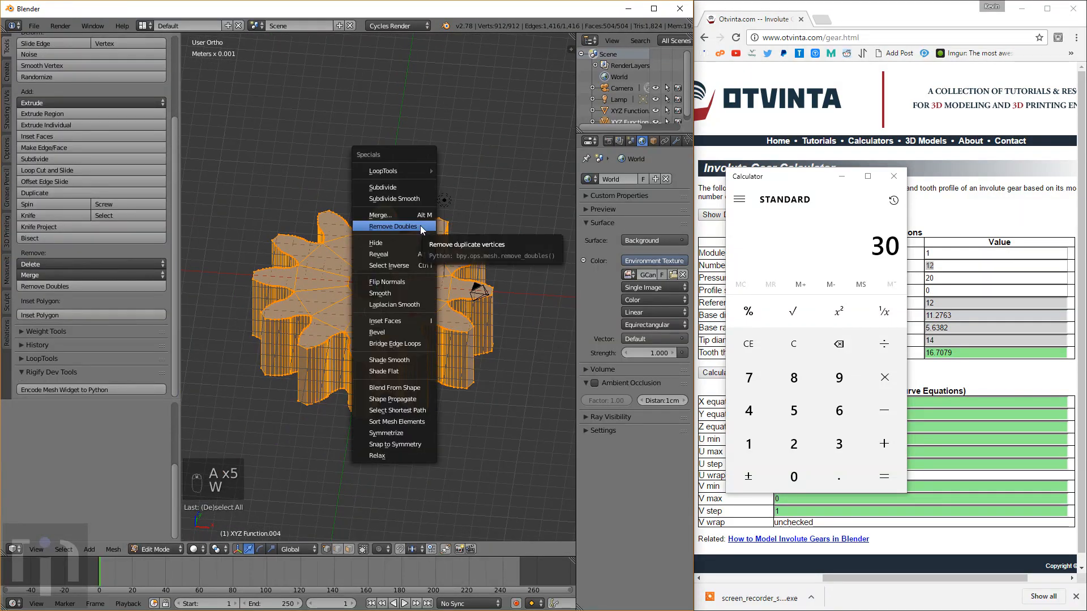
click(422, 227)
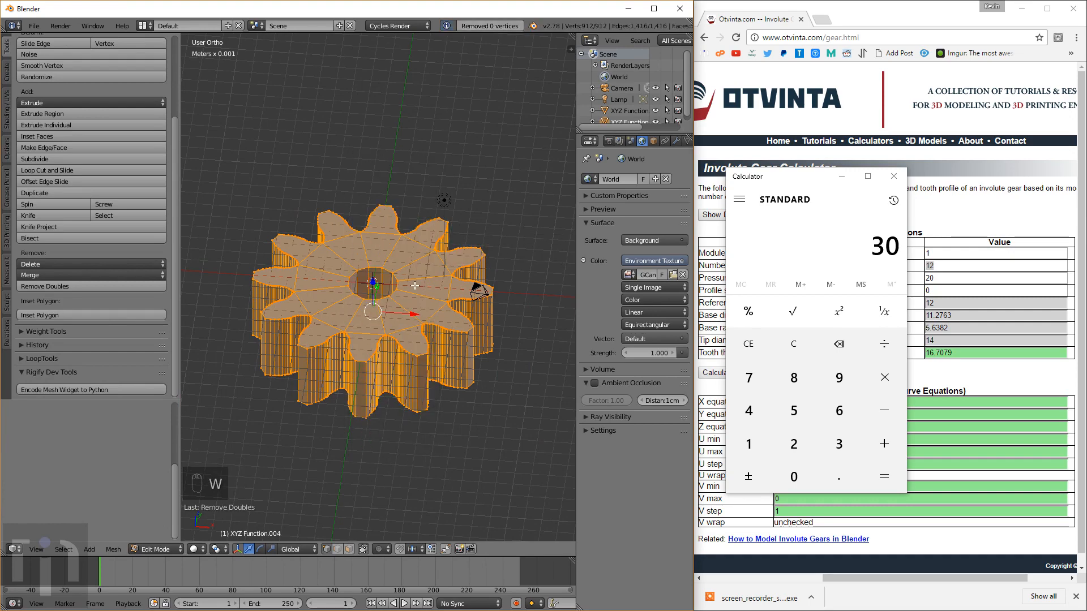
key(Tab)
Step: Examine the extruded gear's faces, central hole and teeth from the top and at angles, in solid, wireframe and Edit Mode display
middle_drag(413, 286, 437, 364)
scroll(437, 364, up, 5)
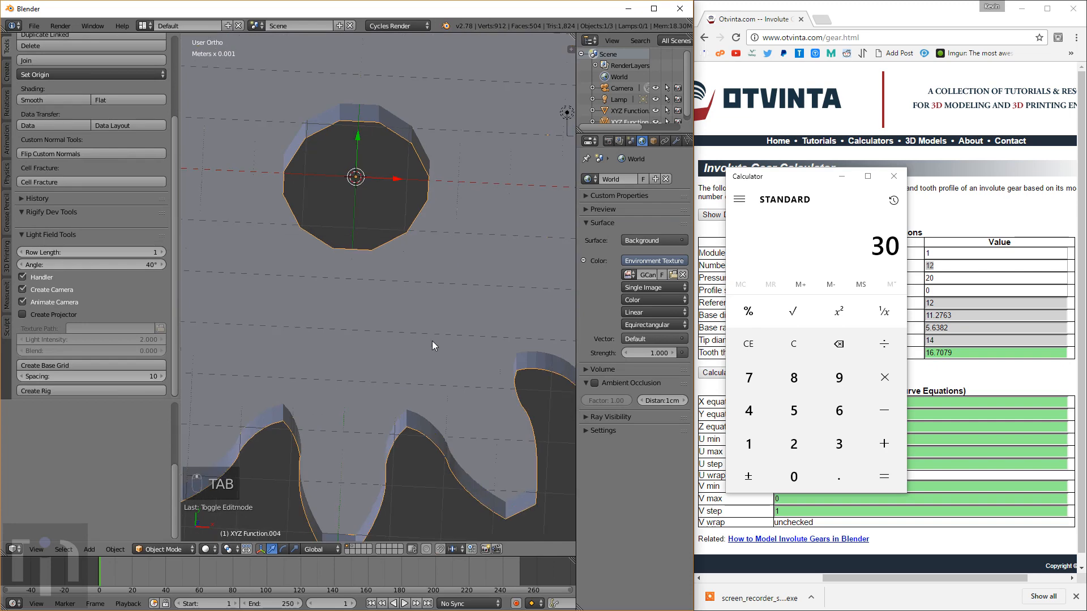
scroll(432, 341, down, 3)
key(KP_7)
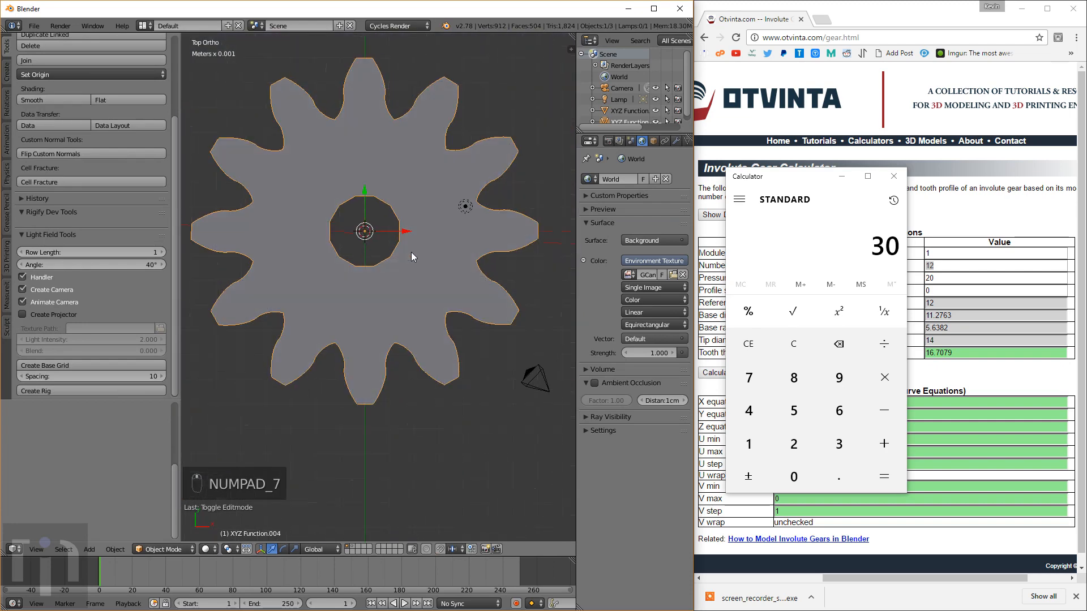
key(z)
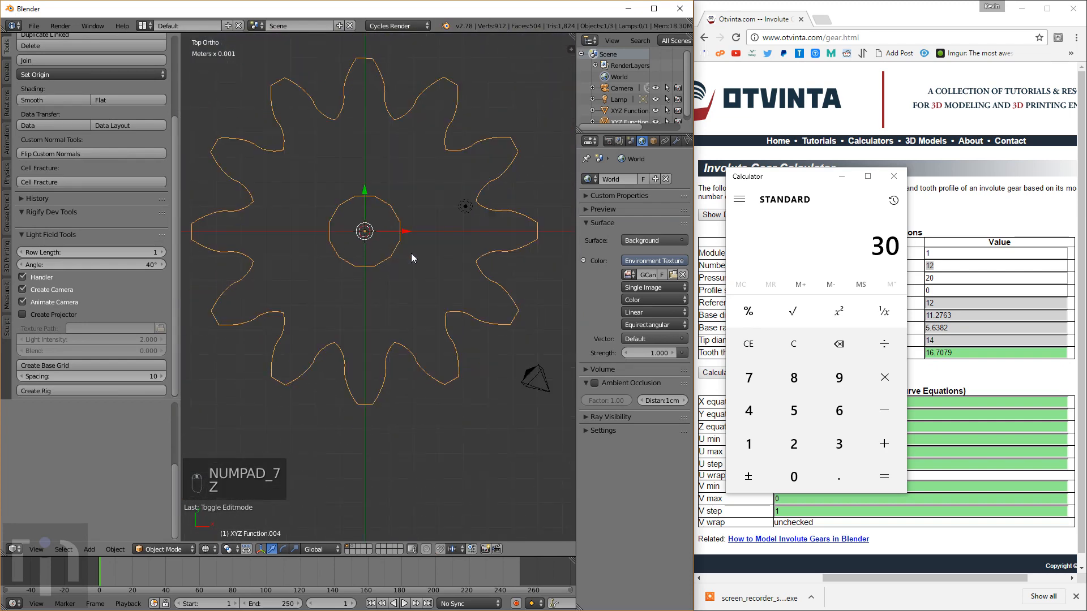
middle_drag(411, 253, 394, 267)
key(z)
key(Tab)
scroll(391, 263, up, 3)
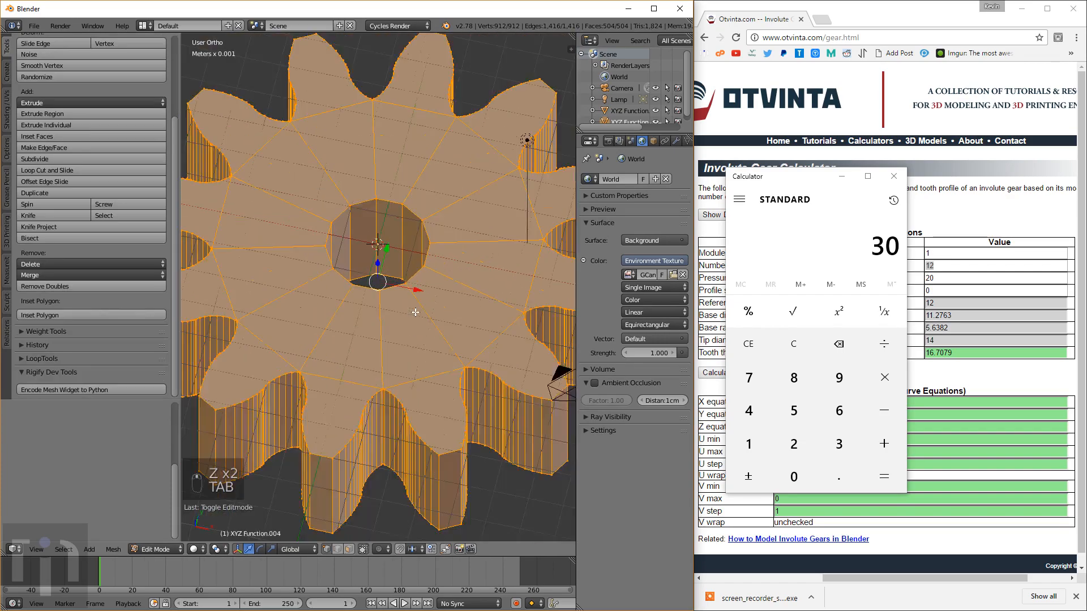
scroll(444, 322, down, 3)
middle_drag(444, 321, 463, 295)
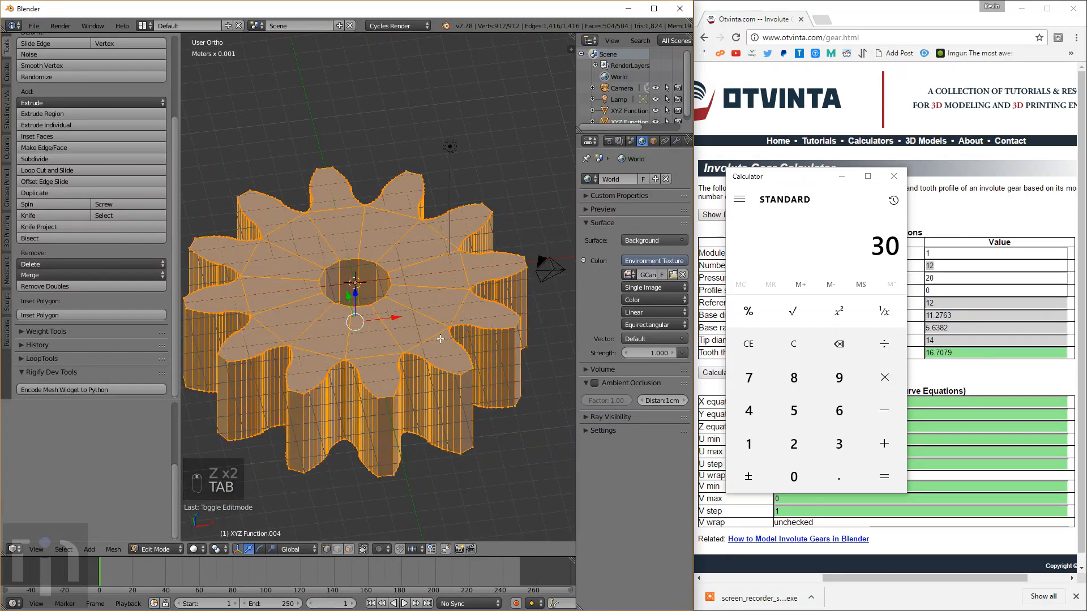
middle_drag(440, 352, 422, 328)
key(Tab)
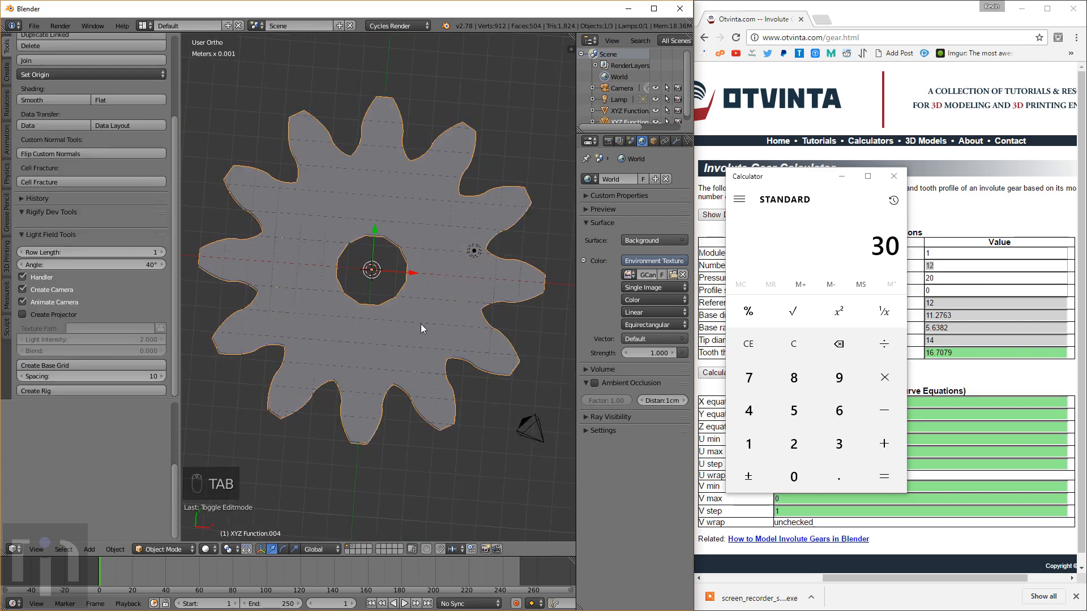
Step: Switch to the layer holding the large gear, select that gear and view its teeth from an angle
click(354, 546)
right_click(385, 334)
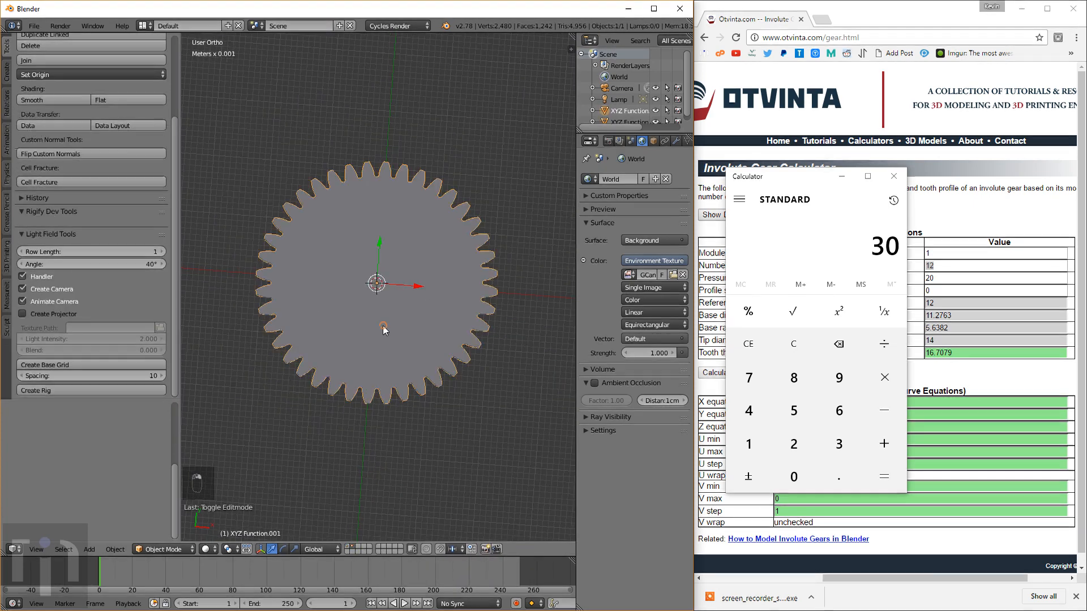
middle_drag(403, 360, 434, 291)
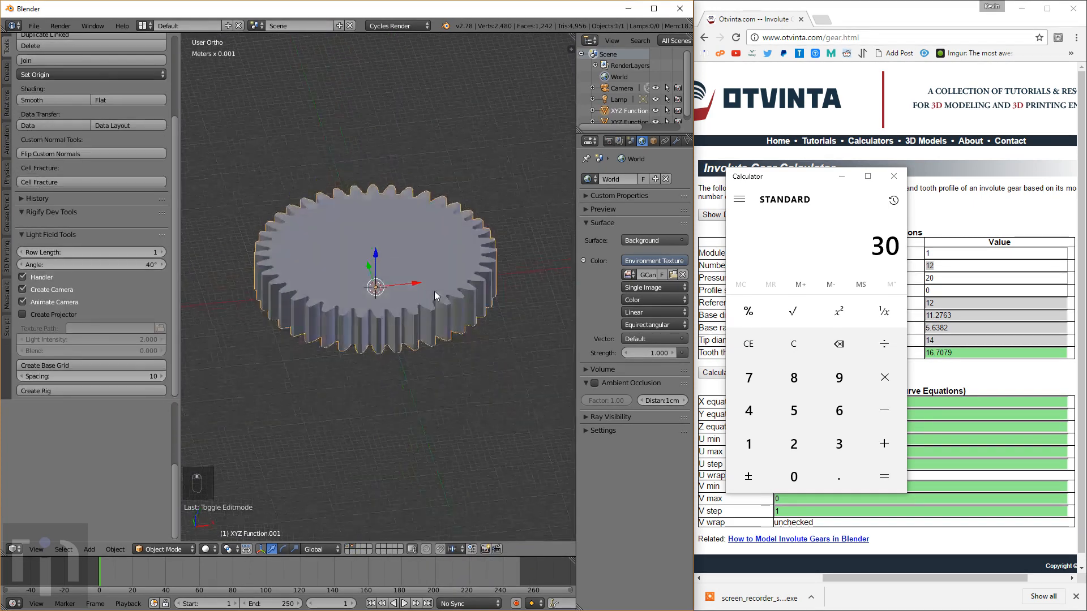
scroll(434, 291, up, 5)
scroll(435, 291, down, 5)
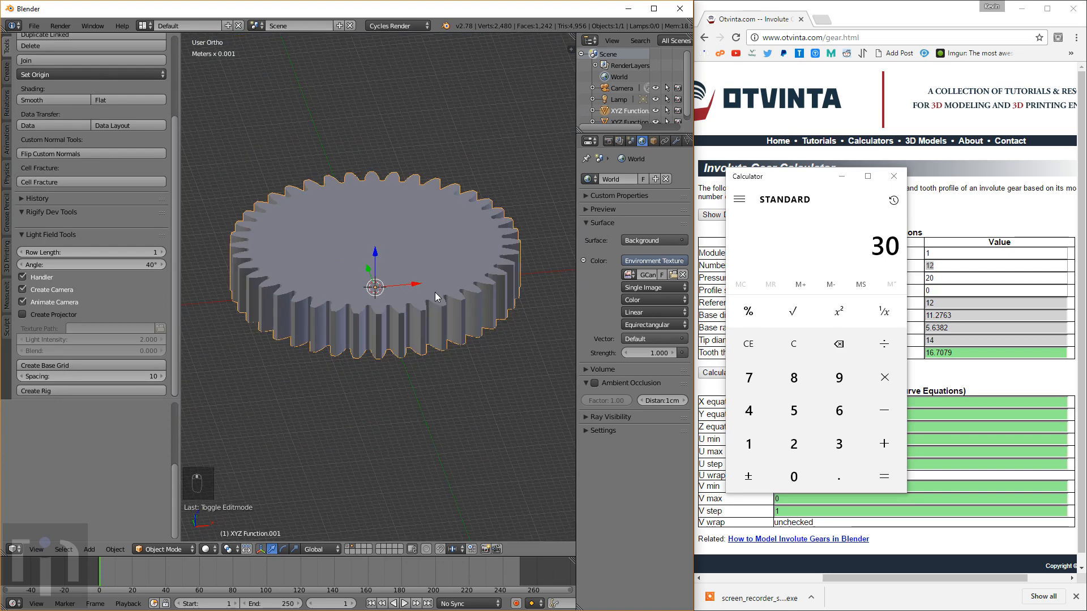
Step: Duplicate the large gear in place and move the copy to the small gear's layer
key(shift+d)
right_click(435, 293)
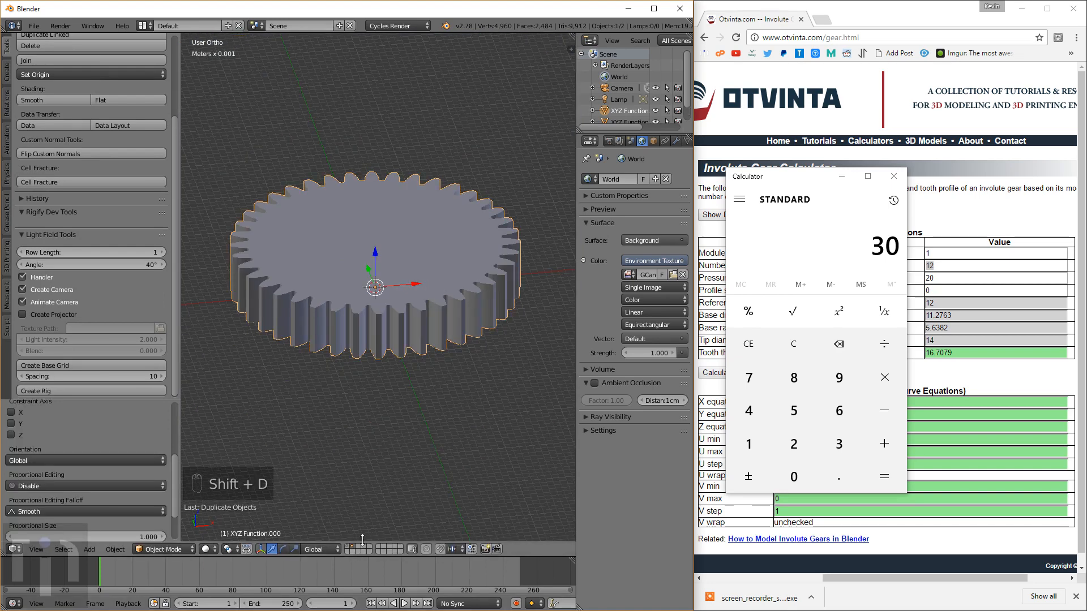
key(n)
key(n)
key(m)
click(496, 522)
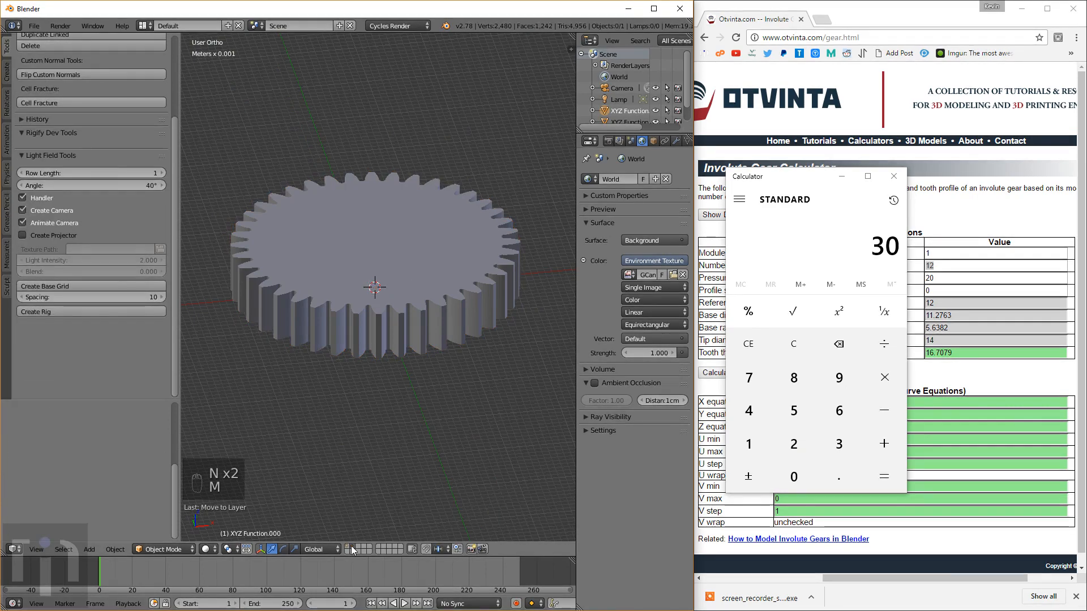
Step: Show the small gear's layer in top wireframe view and move the large gear about 2.6 cm along X to mesh the teeth
click(351, 550)
key(KP_7)
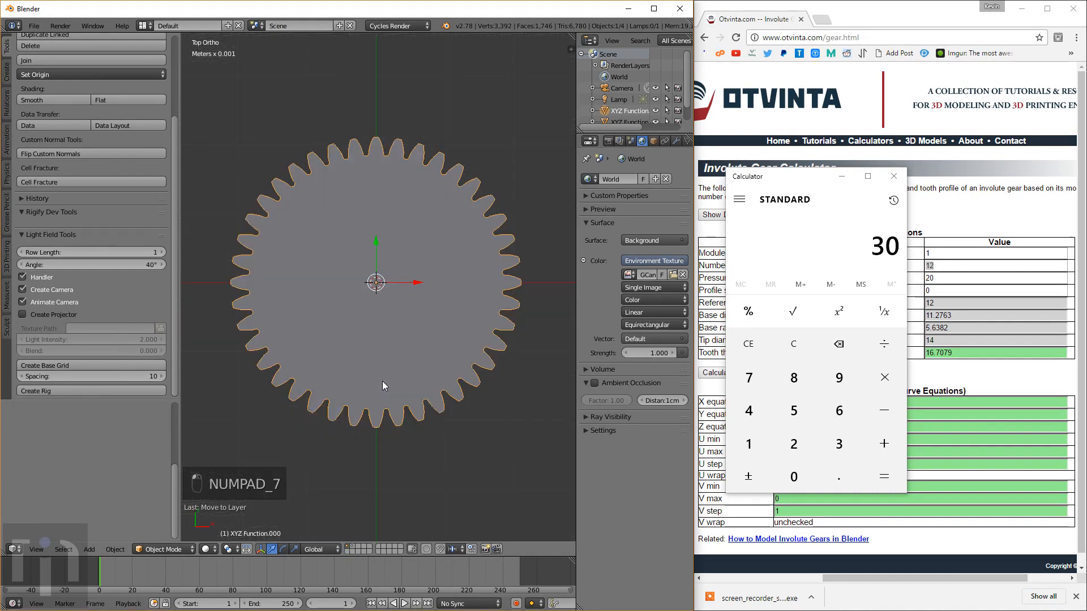
key(z)
key(g)
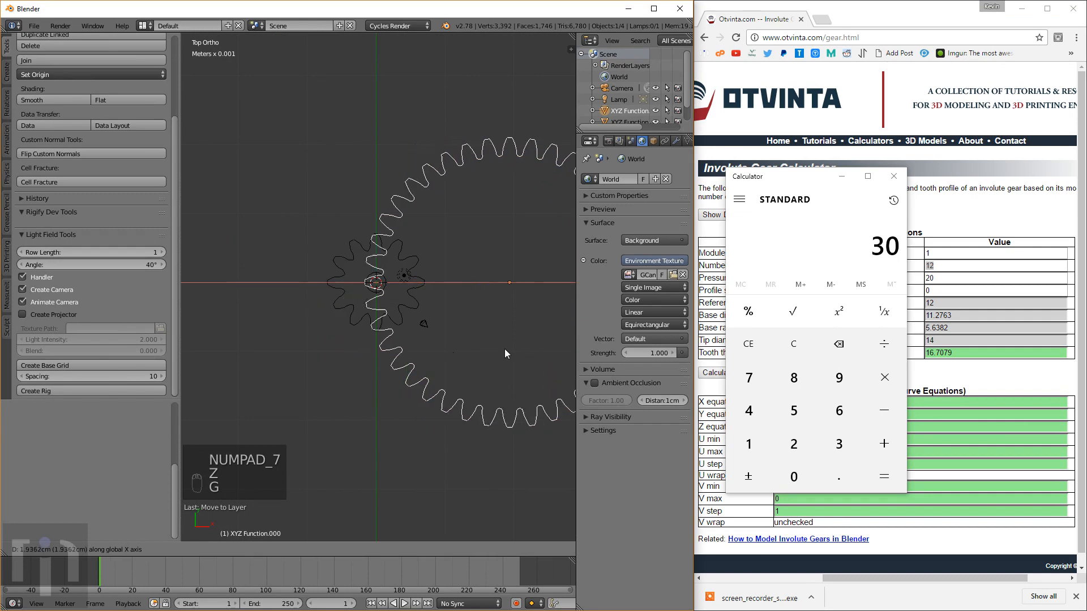
click(542, 354)
scroll(520, 344, up, 4)
shift+middle_drag(499, 307, 425, 328)
right_click(378, 266)
mouse_move(419, 279)
shift+middle_down()
mouse_move(422, 306)
mouse_move(402, 291)
shift+middle_up()
right_click(399, 284)
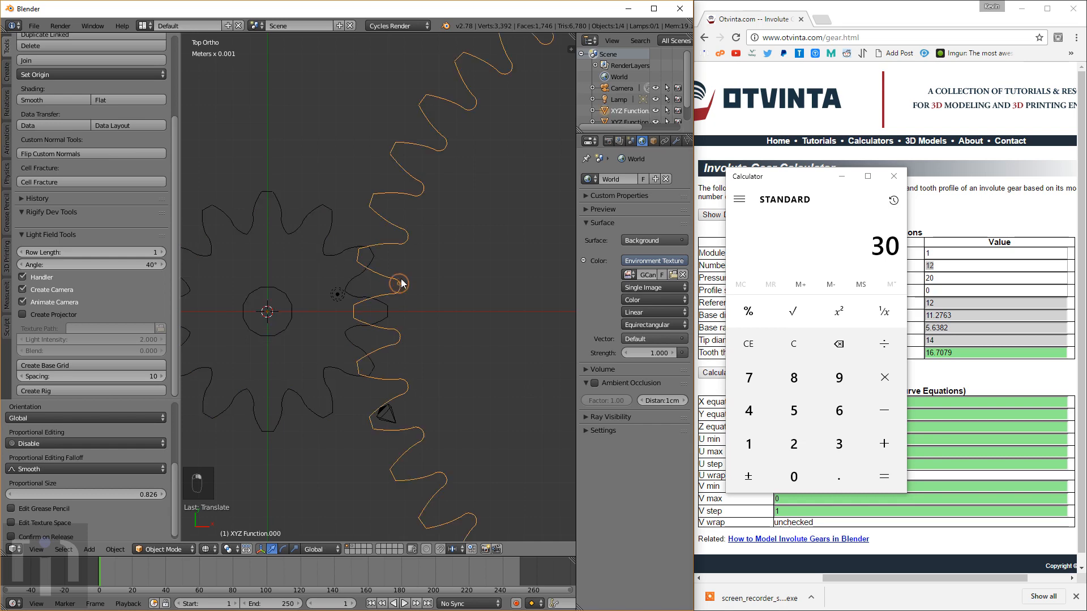
Step: Display the large gear's transform properties to check its location and dimensions
key(n)
key(n)
key(n)
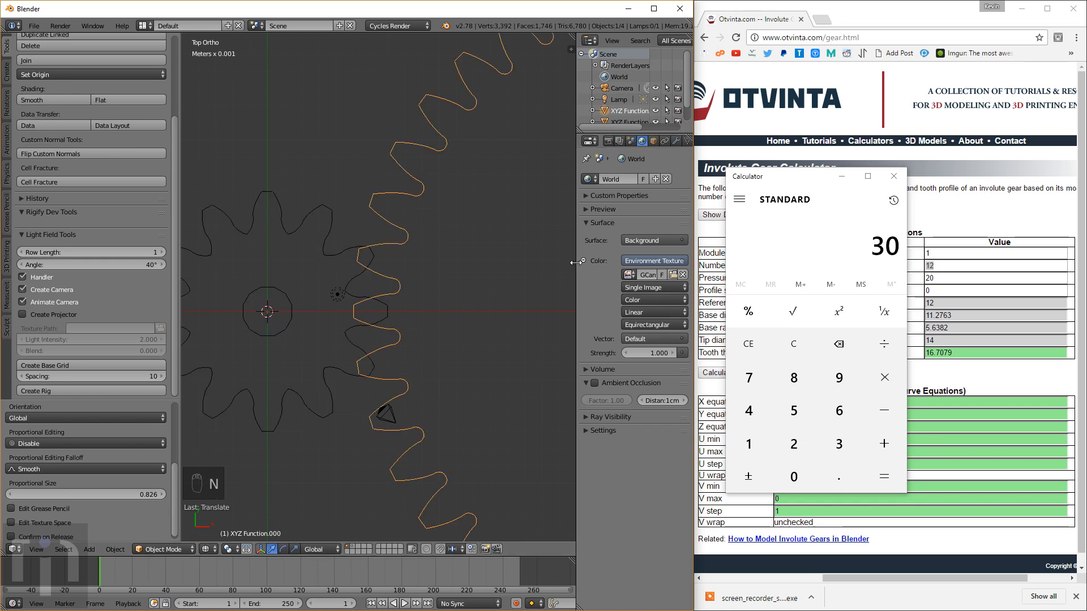
scroll(546, 293, down, 3)
key(n)
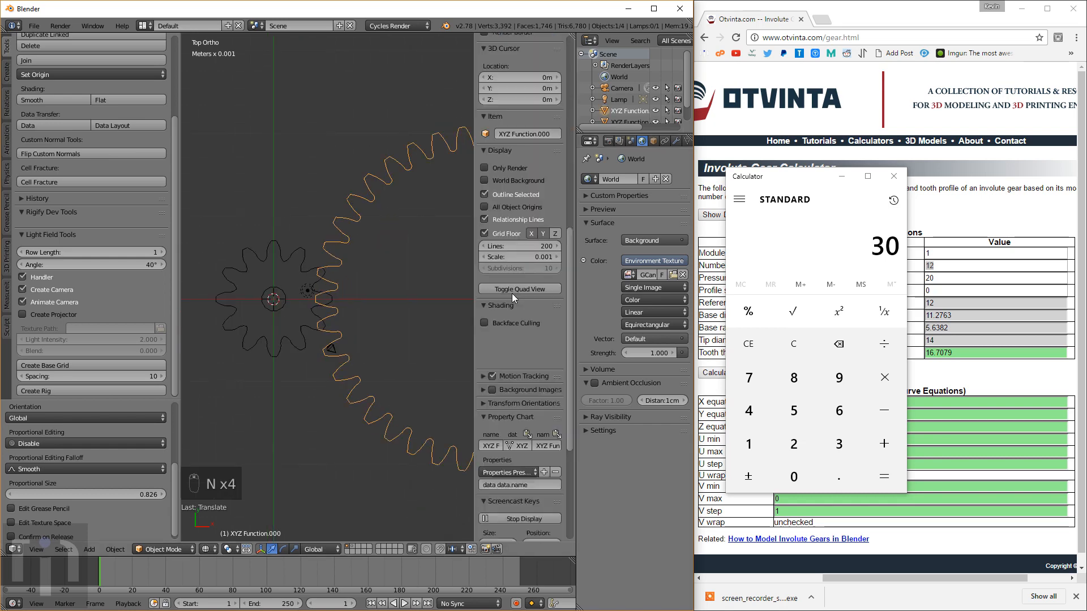
scroll(540, 171, up, 10)
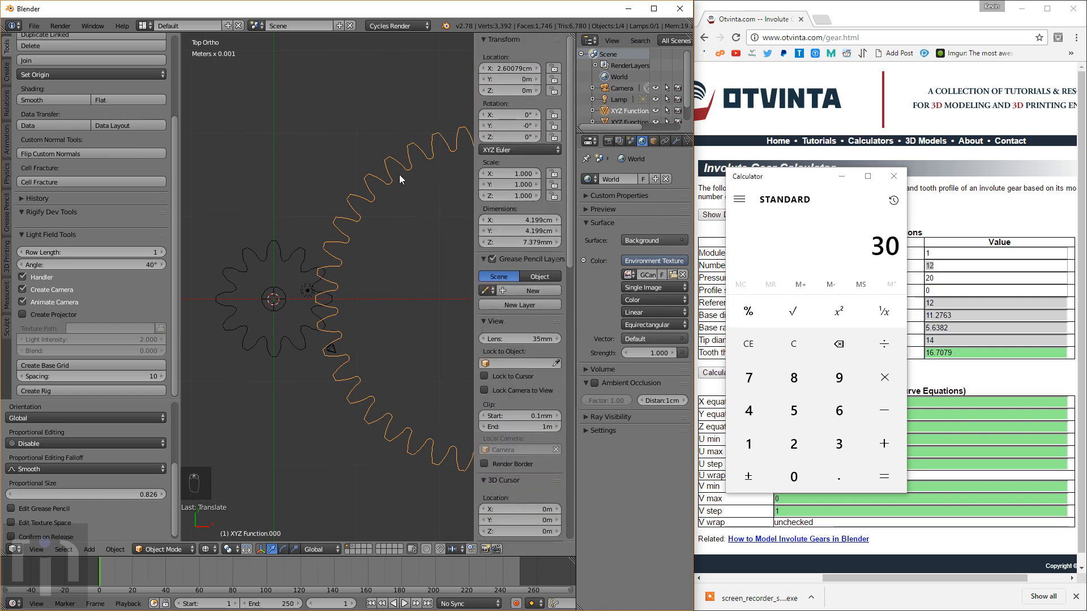
Step: Switch to the Otvinta Involute Gear Calculator, set the number of teeth to 40 and recalculate the gear's dimensions
click(926, 213)
drag(936, 266, 866, 271)
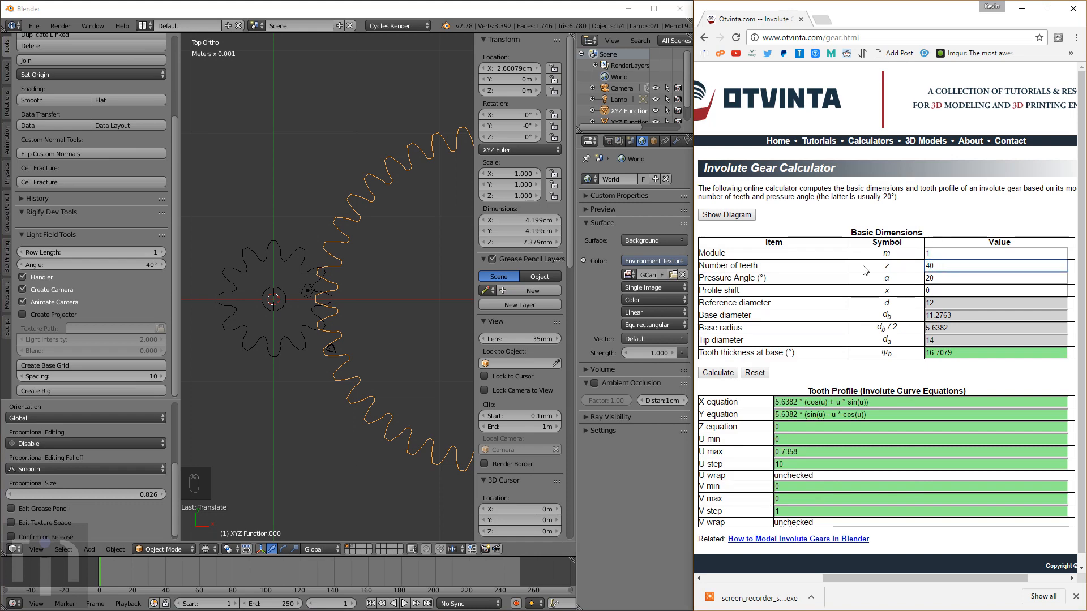
click(914, 208)
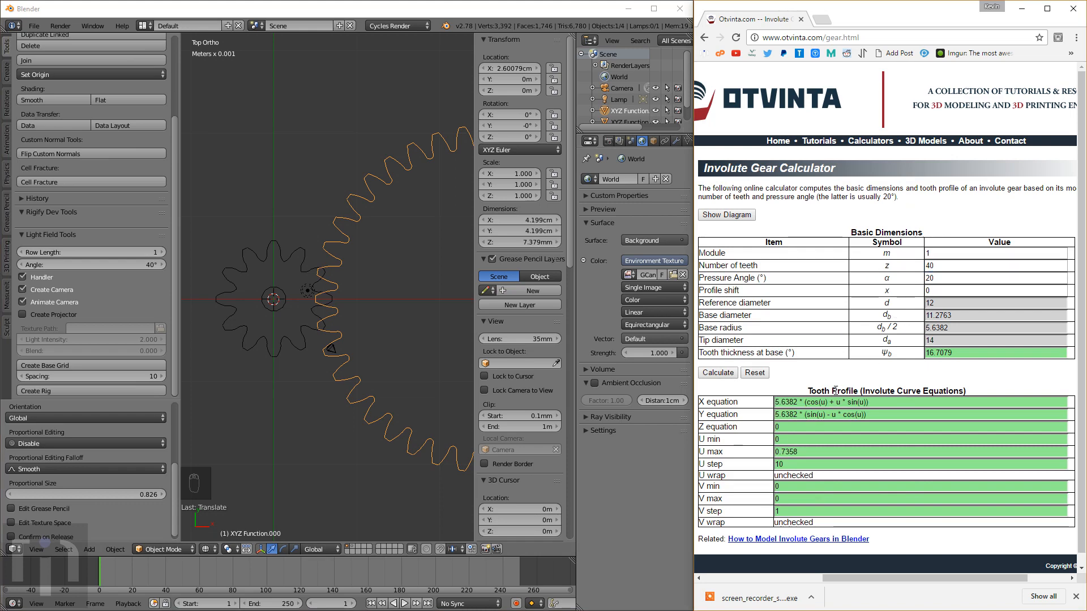
click(718, 372)
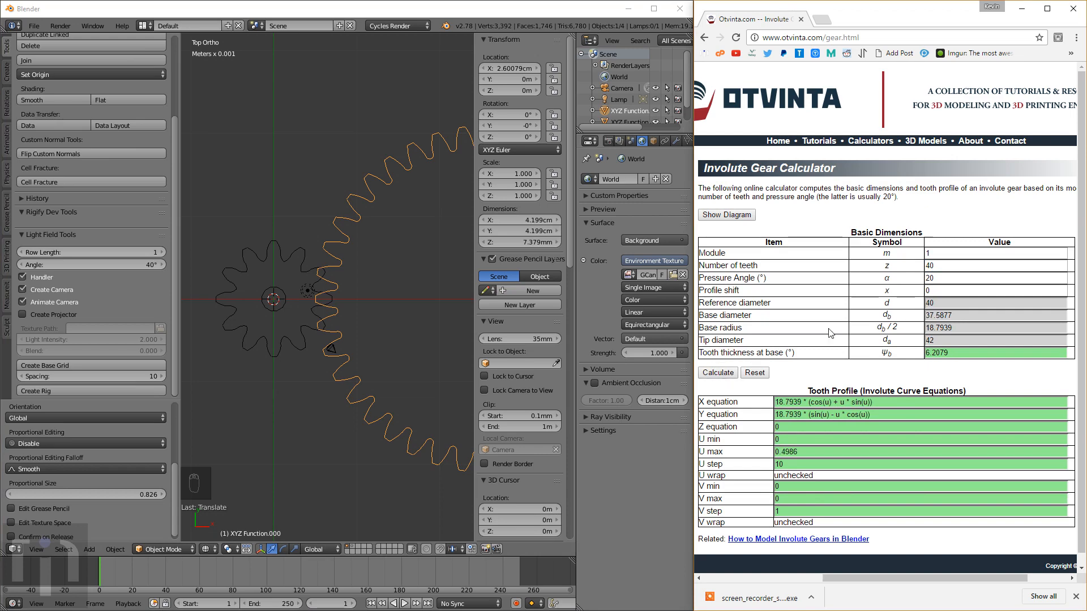
scroll(413, 399, up, 3)
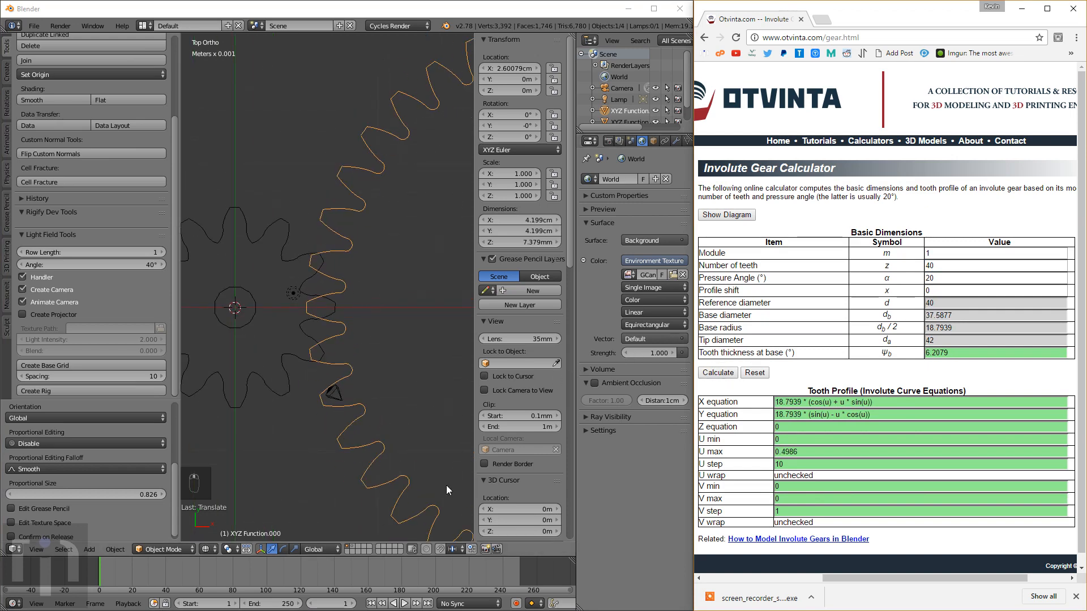
Step: Return to Blender in a maximized window with a wider viewport and set the large gear's X location to 2.6 cm
click(587, 6)
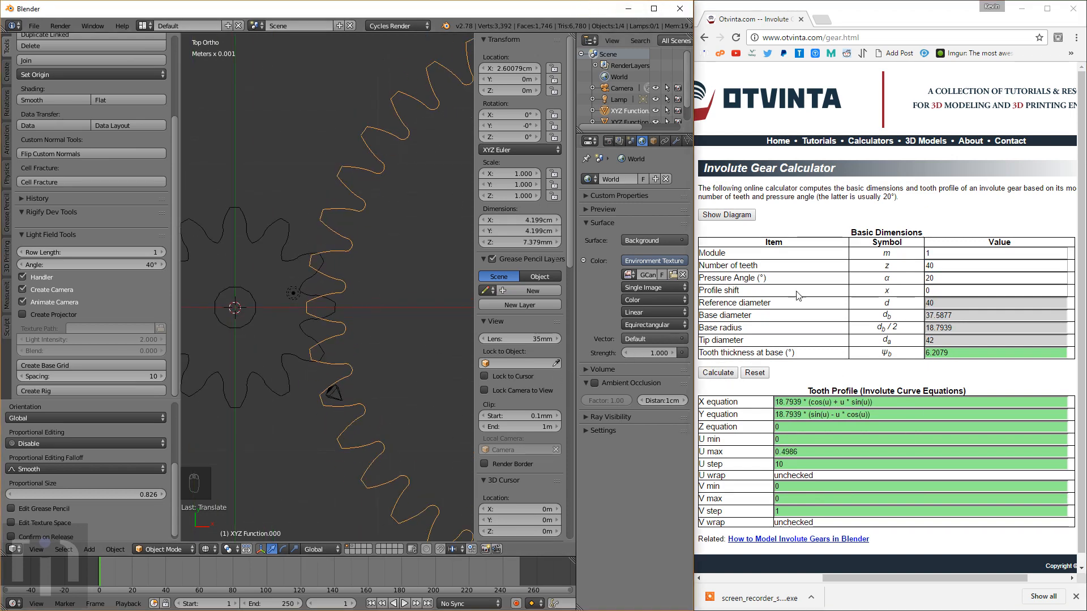
click(654, 9)
scroll(627, 335, up, 4)
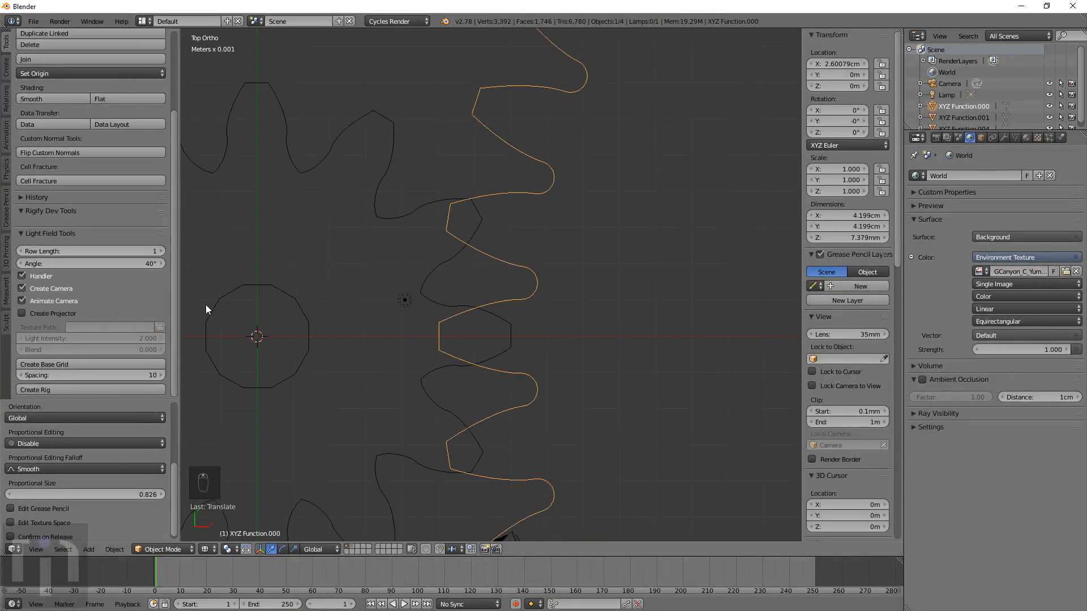
drag(179, 295, 115, 298)
scroll(467, 297, down, 6)
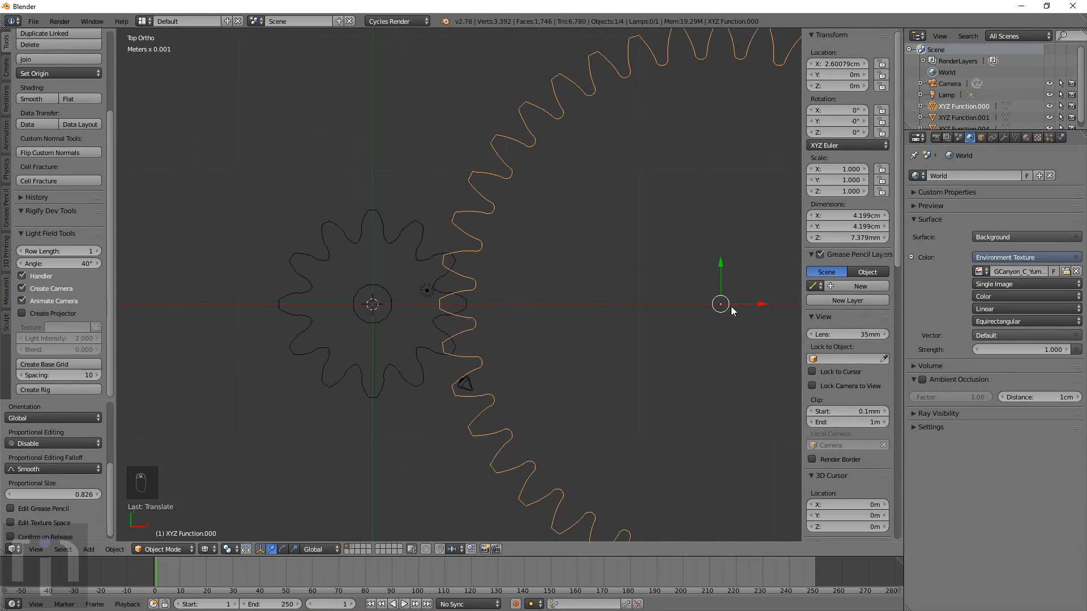
scroll(378, 306, up, 2)
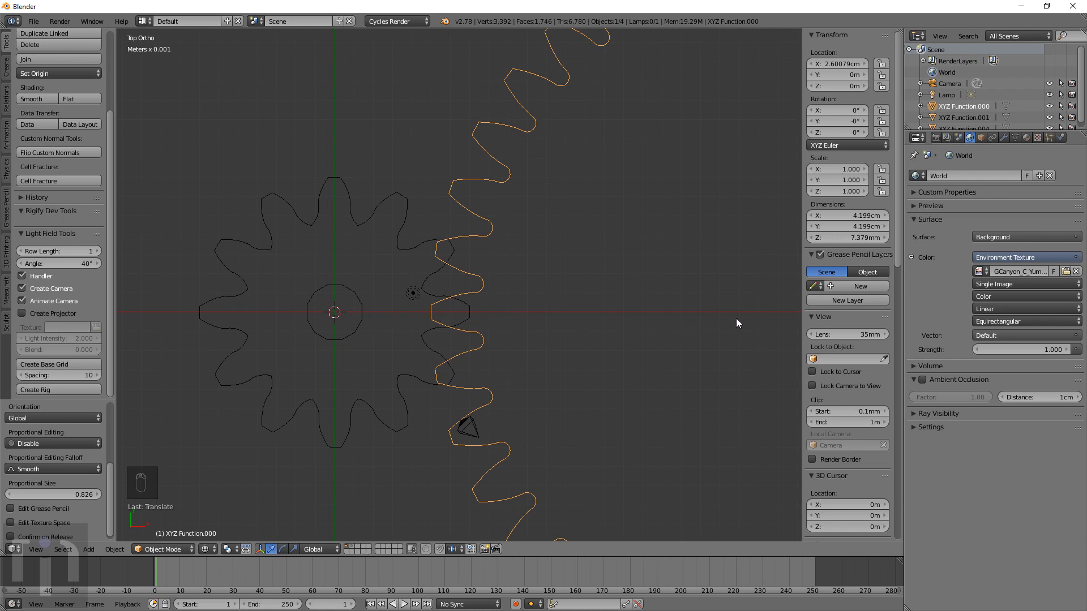
click(826, 66)
text(2.6)
key(Return)
Step: Rotate the small gear by 15° in the top view
right_click(428, 275)
scroll(445, 321, up, 5)
shift+middle_drag(464, 378, 517, 275)
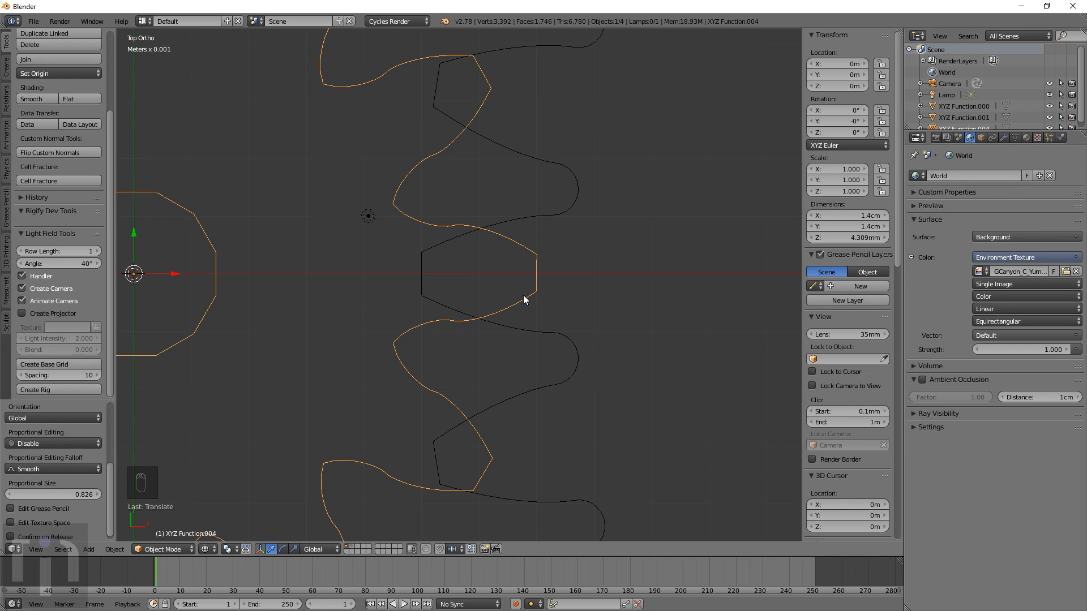
text(r15)
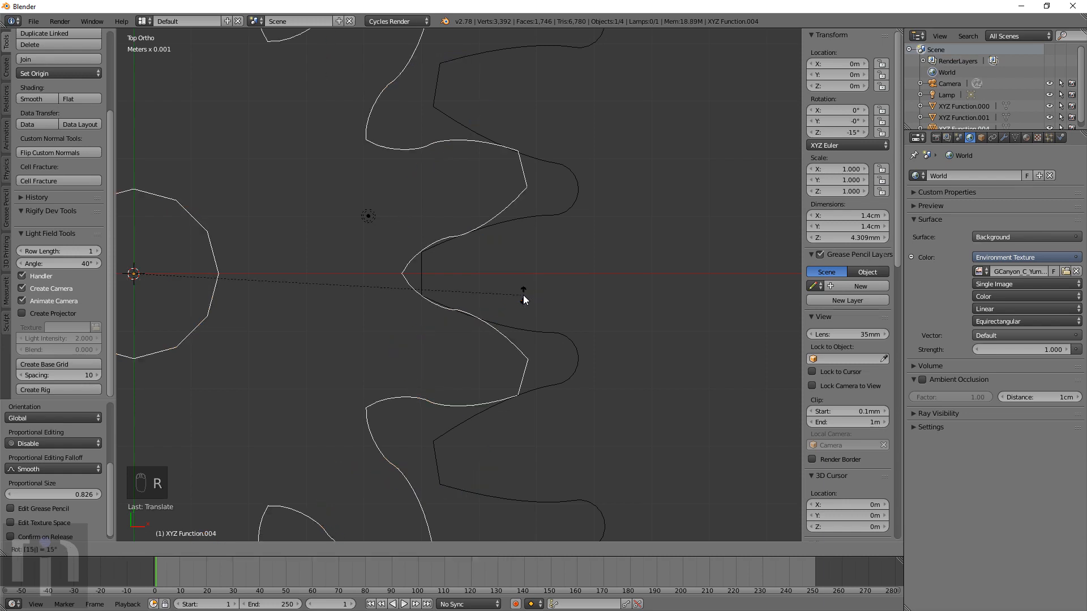
key(Return)
Step: Examine up close how the large gear's tooth sits in the small gear's tooth gap
scroll(524, 294, up, 7)
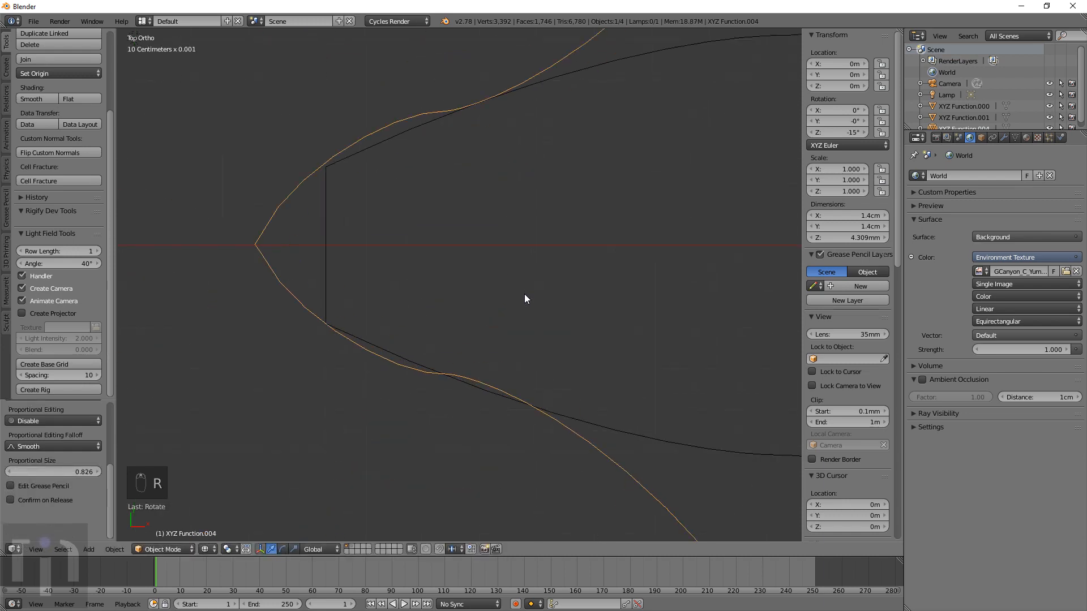
shift+middle_drag(375, 214, 387, 135)
scroll(542, 284, up, 6)
scroll(544, 284, down, 4)
shift+middle_drag(545, 289, 585, 338)
scroll(565, 305, down, 2)
scroll(583, 339, up, 1)
scroll(582, 335, down, 6)
scroll(582, 335, up, 5)
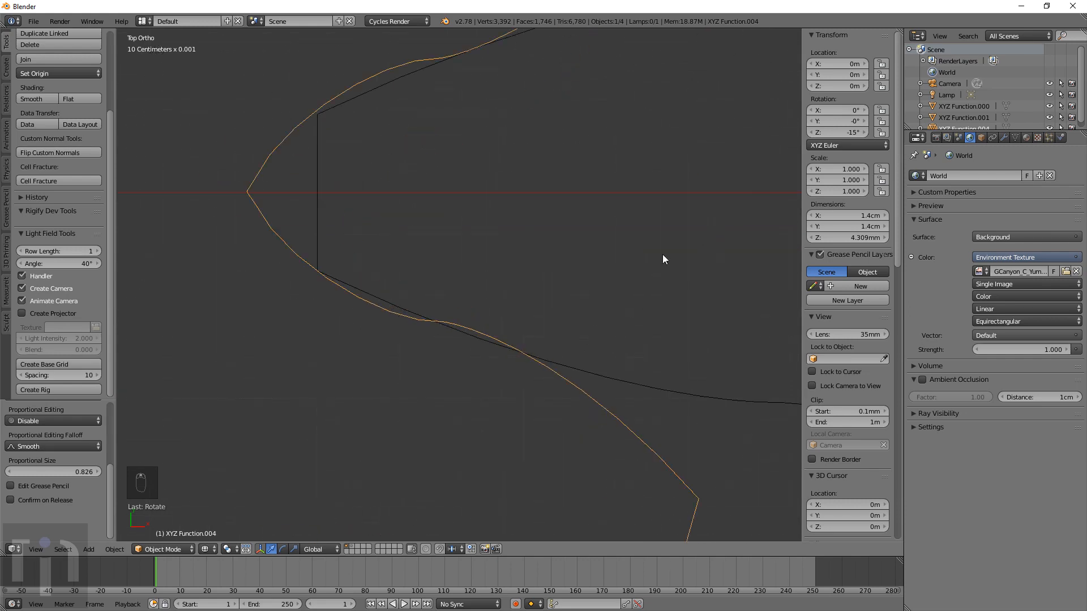
Step: Nudge the small gear to about -49 µm along X and turn it about 0.1° further to fine-tune the tooth contact
key(g)
click(646, 300)
key(r)
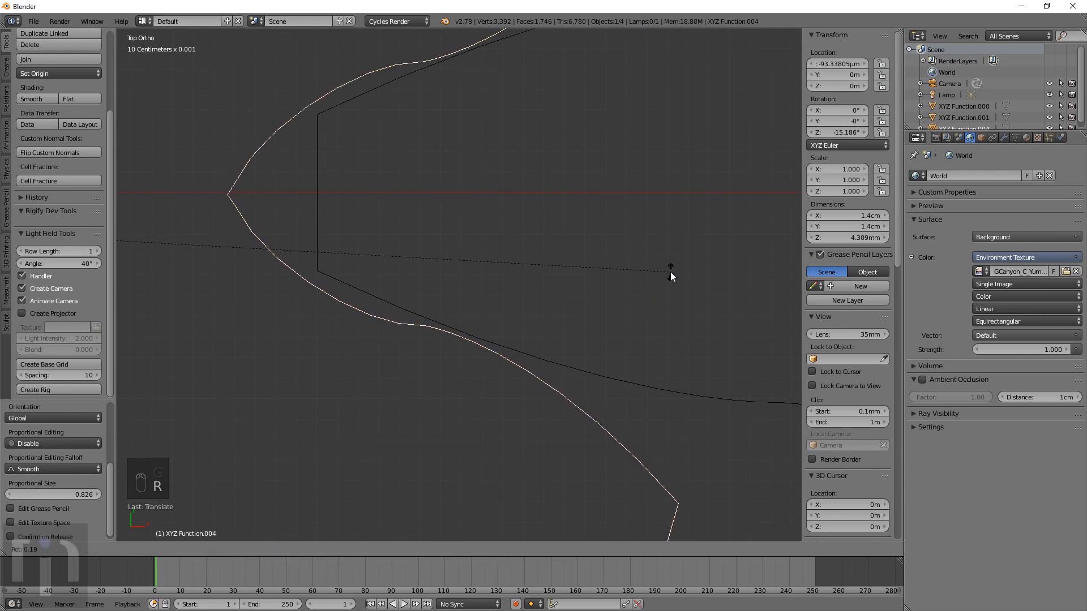
click(672, 271)
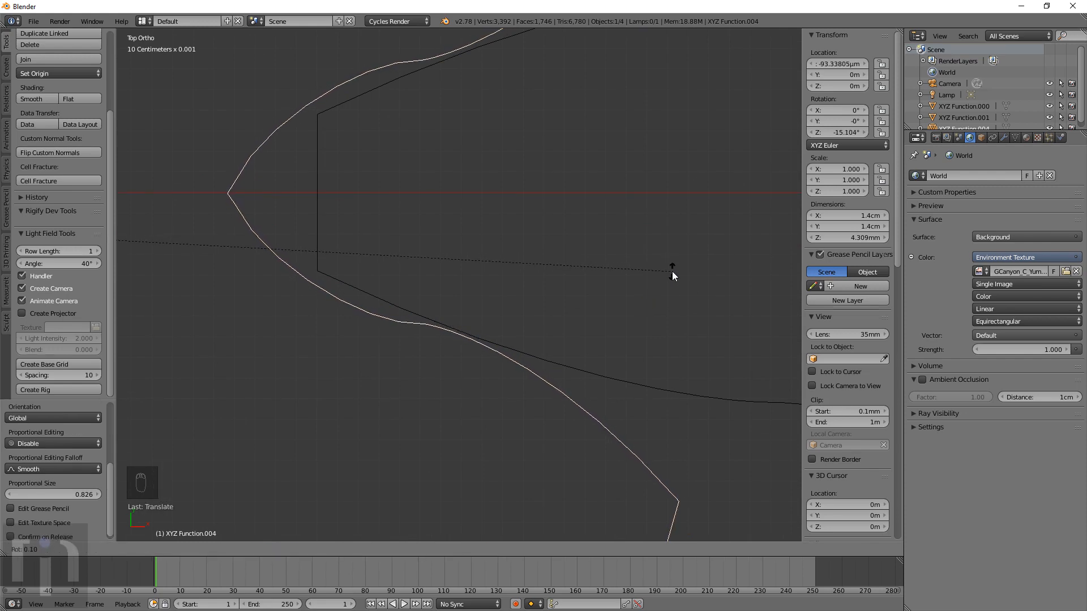
key(g)
key(x)
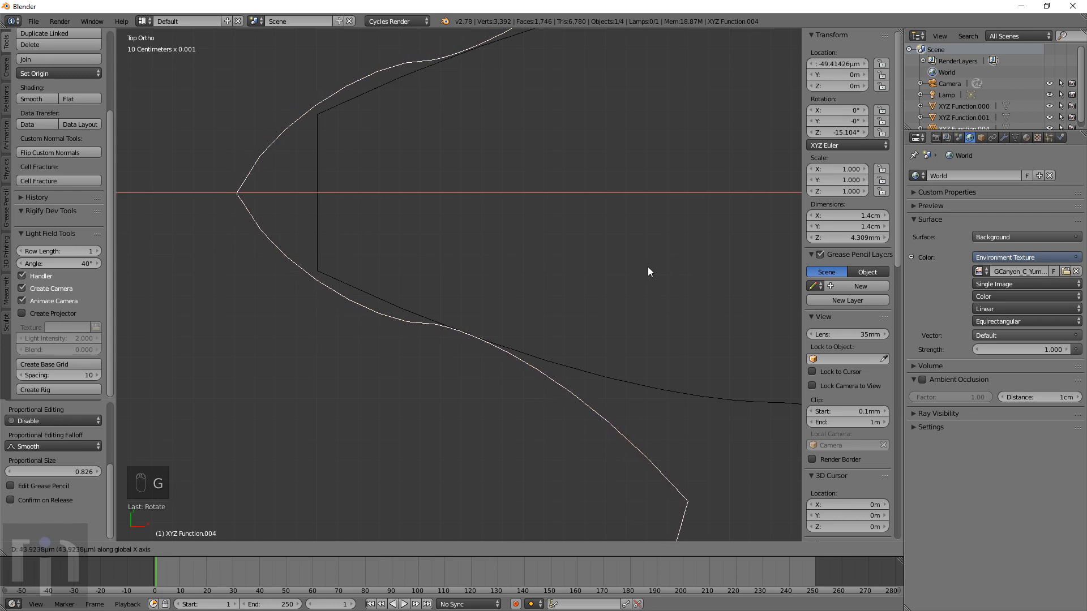
click(648, 267)
Step: Inspect the contact between the neighbouring teeth of both gears, ending with an overview of the pair
scroll(396, 176, down, 5)
shift+middle_drag(471, 135, 495, 335)
scroll(581, 268, up, 4)
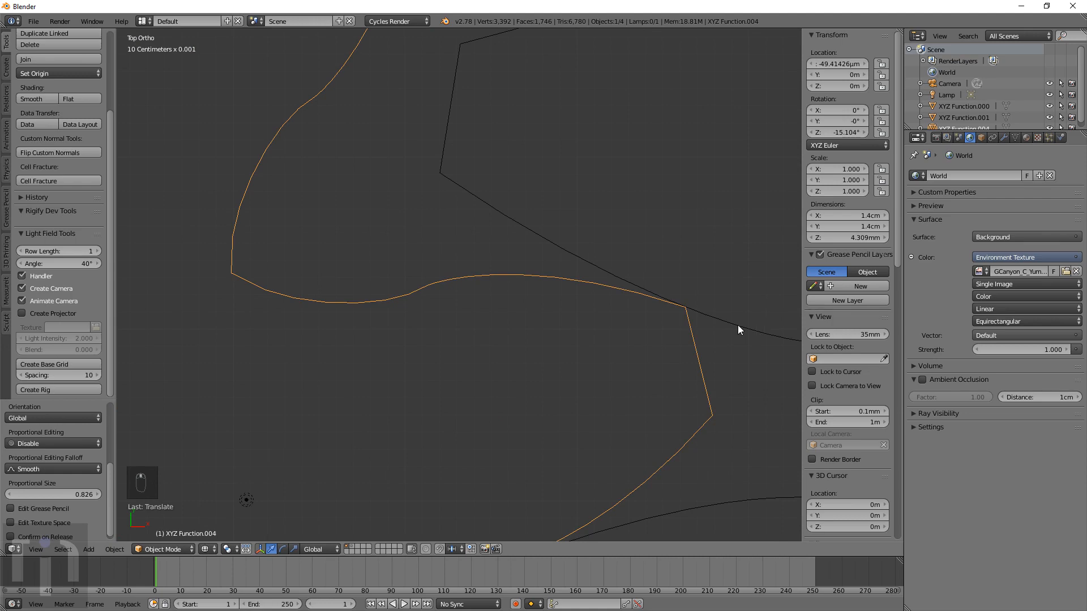
scroll(493, 314, up, 7)
shift+middle_drag(738, 325, 573, 172)
scroll(570, 173, up, 1)
scroll(531, 204, down, 10)
shift+middle_drag(487, 352, 548, 199)
scroll(481, 271, down, 5)
scroll(512, 180, down, 5)
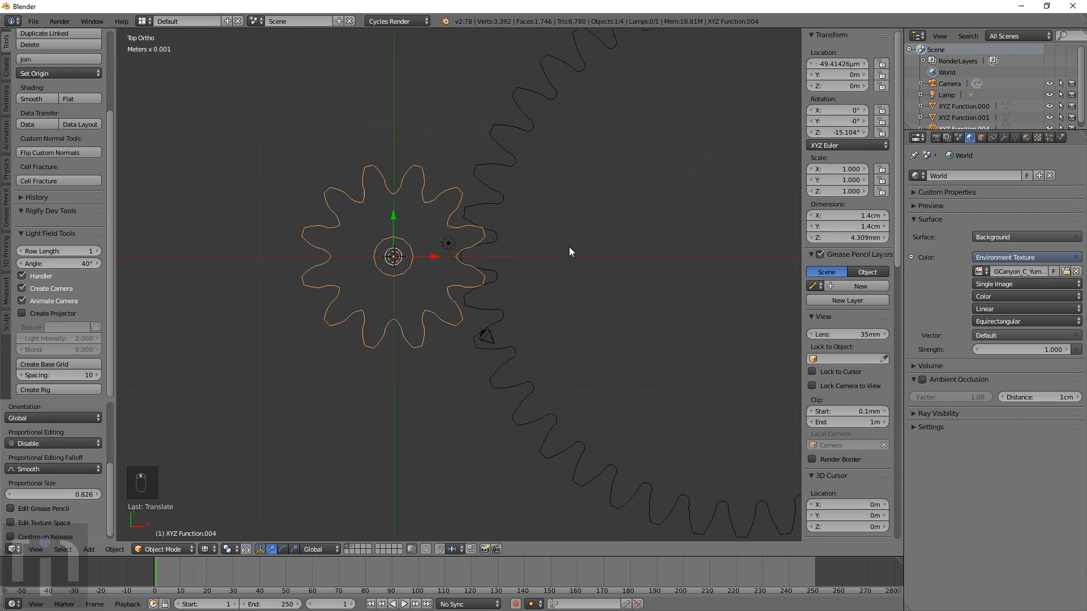
Step: Display the gears shaded in 3D and raise the small gear about 7.3 mm along Z
key(z)
mouse_move(590, 326)
middle_down()
mouse_move(651, 213)
mouse_move(626, 233)
middle_up()
key(g)
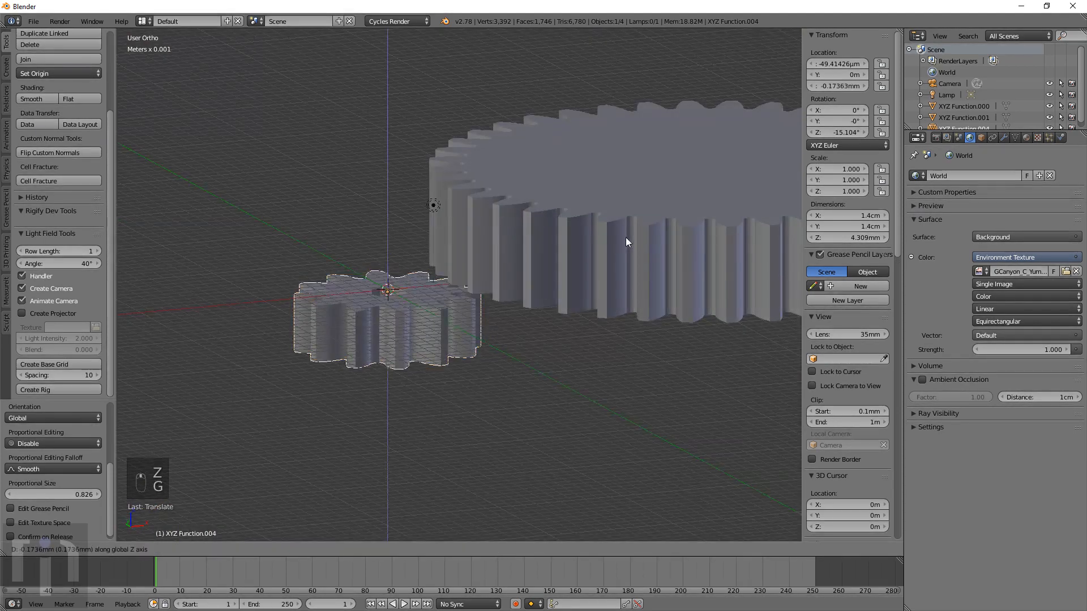
key(z)
click(651, 137)
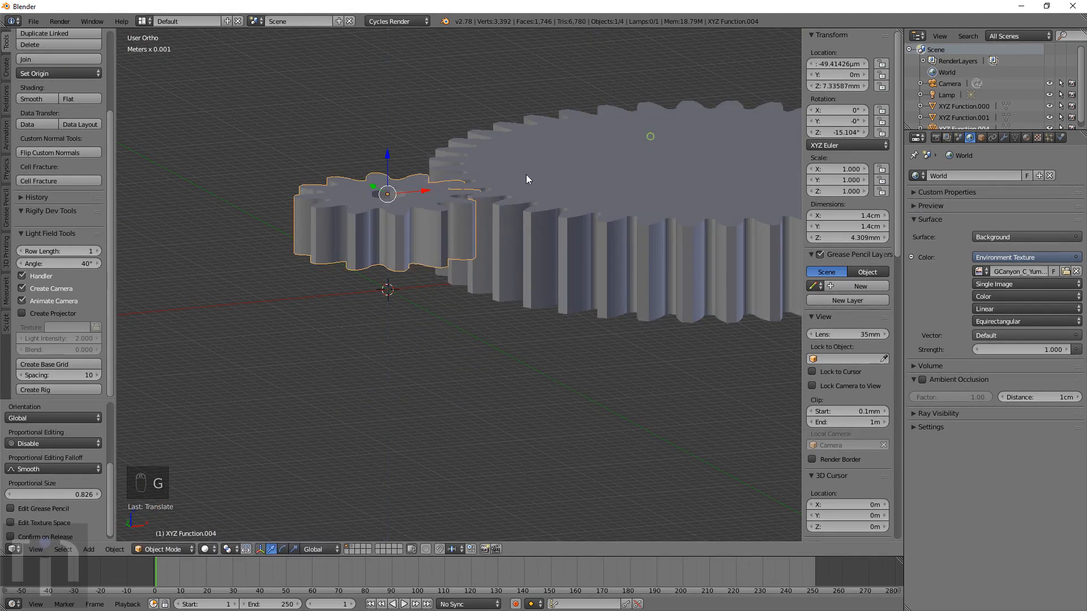
Step: Inspect the meshing gears from an angled shaded view and in top and angled wireframe views
middle_drag(527, 178, 500, 263)
scroll(501, 262, up, 5)
scroll(528, 305, up, 5)
shift+middle_drag(492, 163, 579, 219)
scroll(589, 232, down, 8)
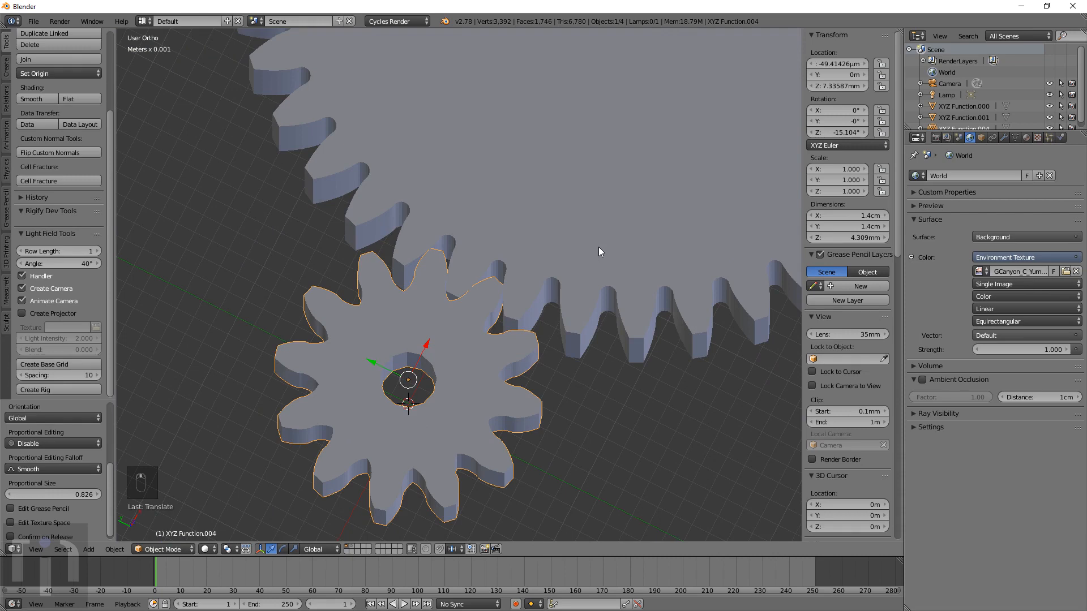
key(KP_7)
key(z)
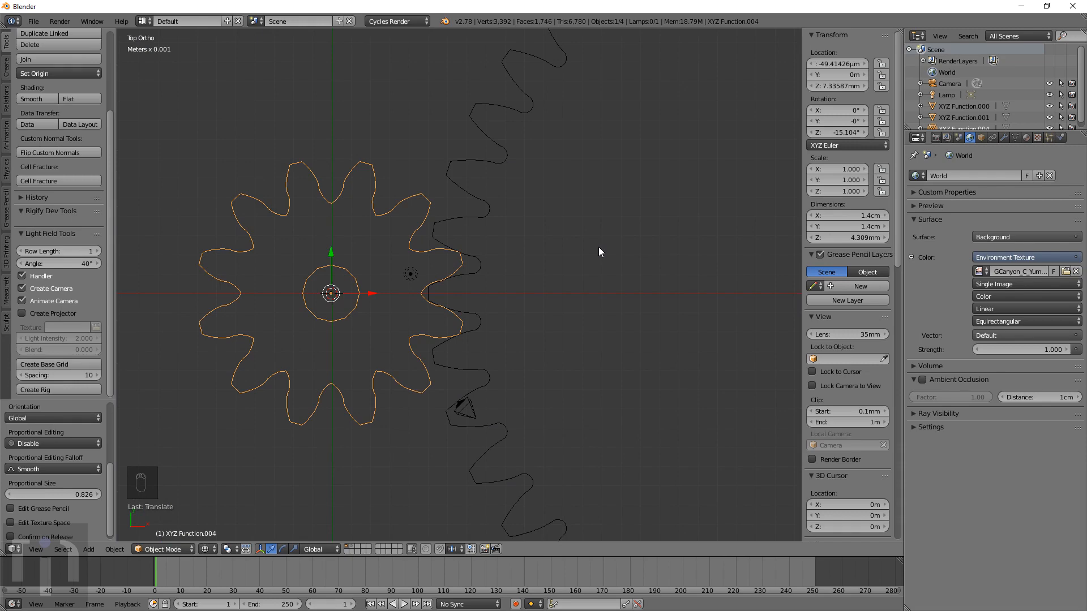
scroll(583, 254, down, 3)
middle_drag(577, 273, 640, 401)
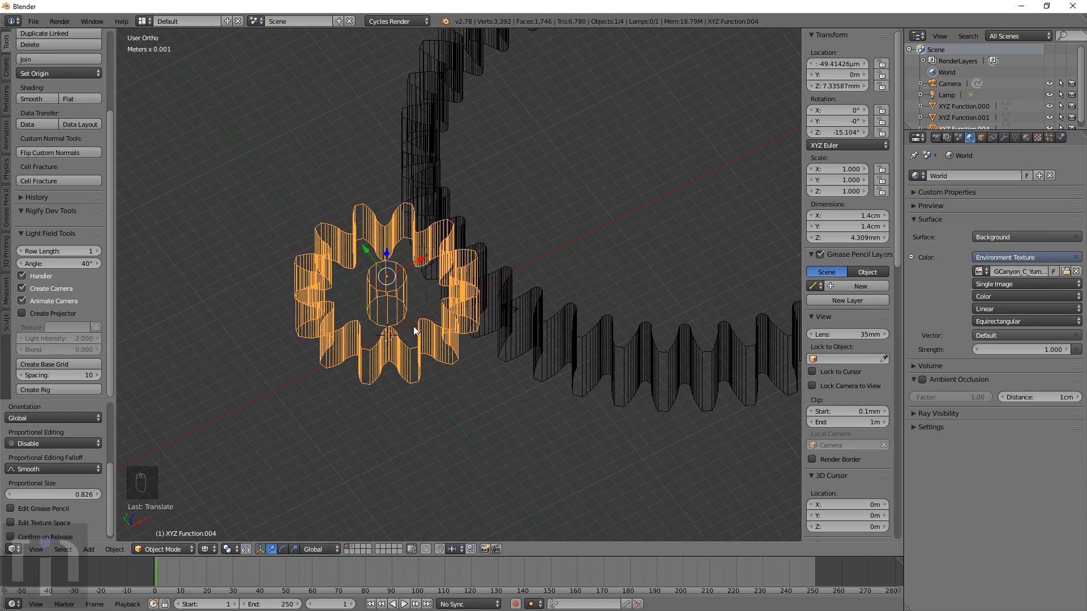
middle_drag(559, 261, 586, 340)
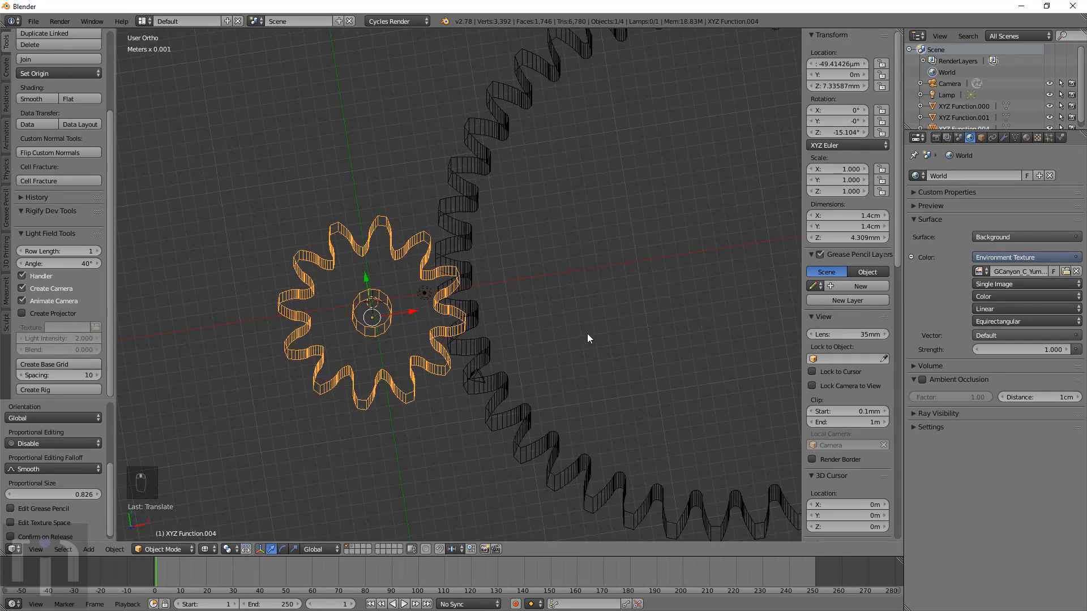
key(KP_7)
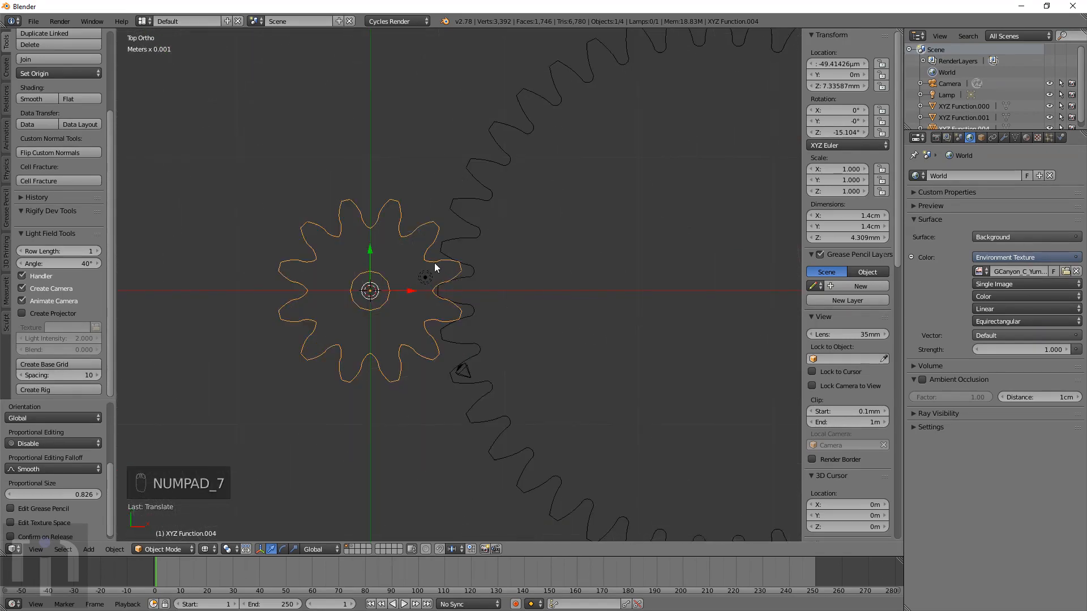
scroll(494, 279, down, 5)
Step: Select the large gear and examine the shaded gear pair in angled views and up close from the top
right_click(567, 181)
key(z)
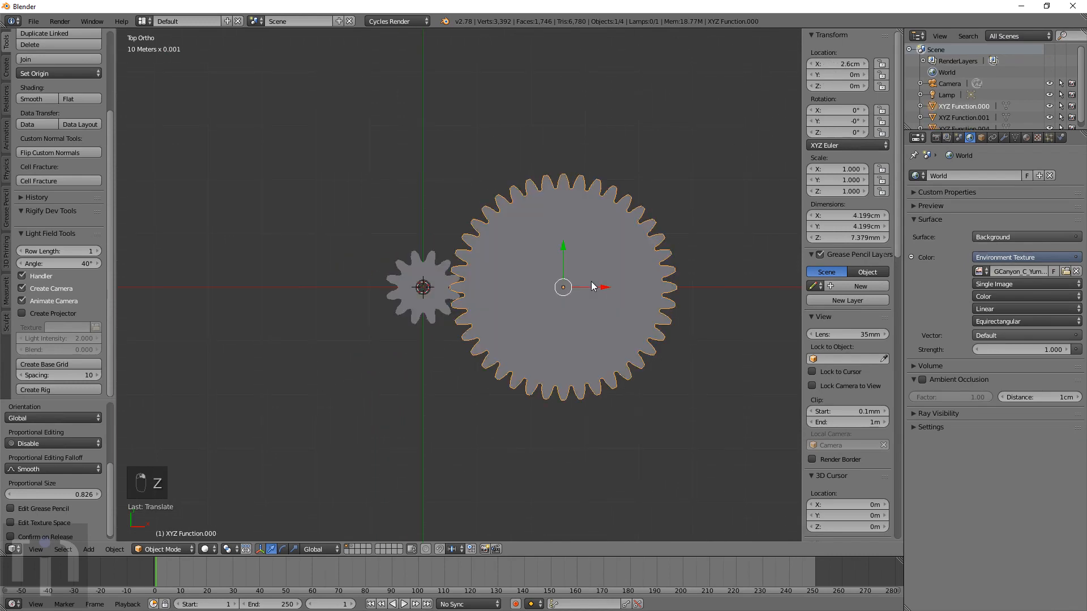
middle_drag(578, 315, 660, 246)
scroll(568, 280, up, 5)
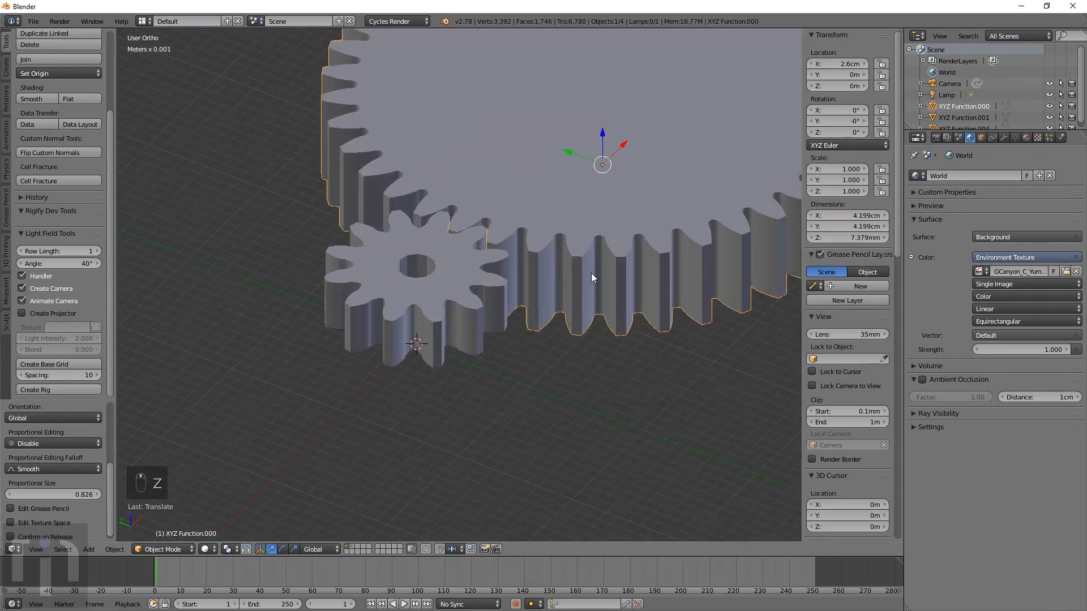
scroll(575, 306, down, 3)
middle_drag(572, 307, 509, 388)
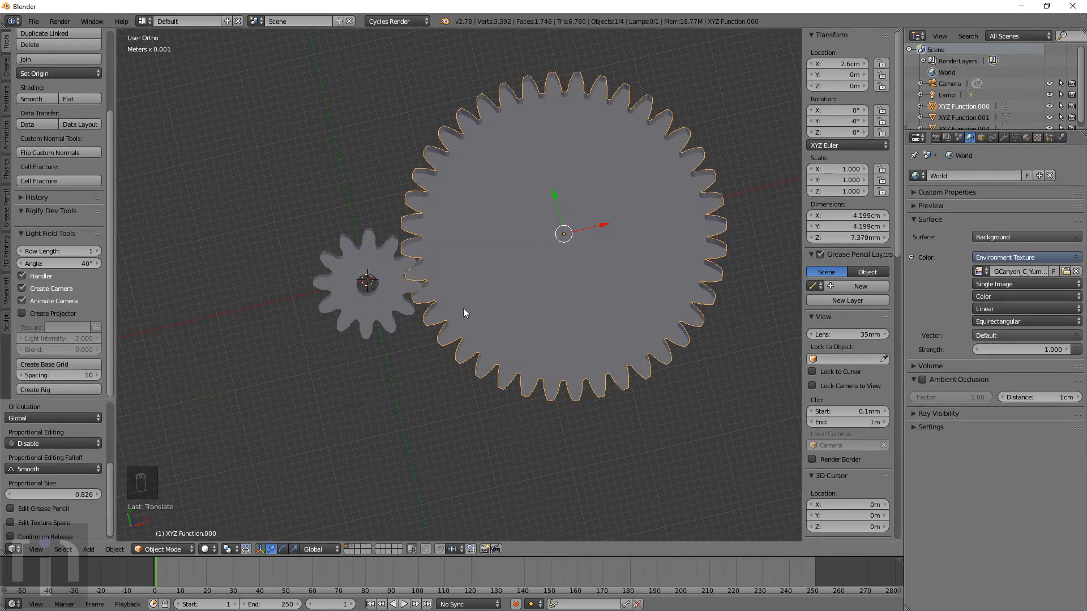
scroll(454, 308, up, 6)
scroll(452, 308, down, 2)
shift+middle_drag(452, 308, 509, 266)
scroll(510, 265, up, 5)
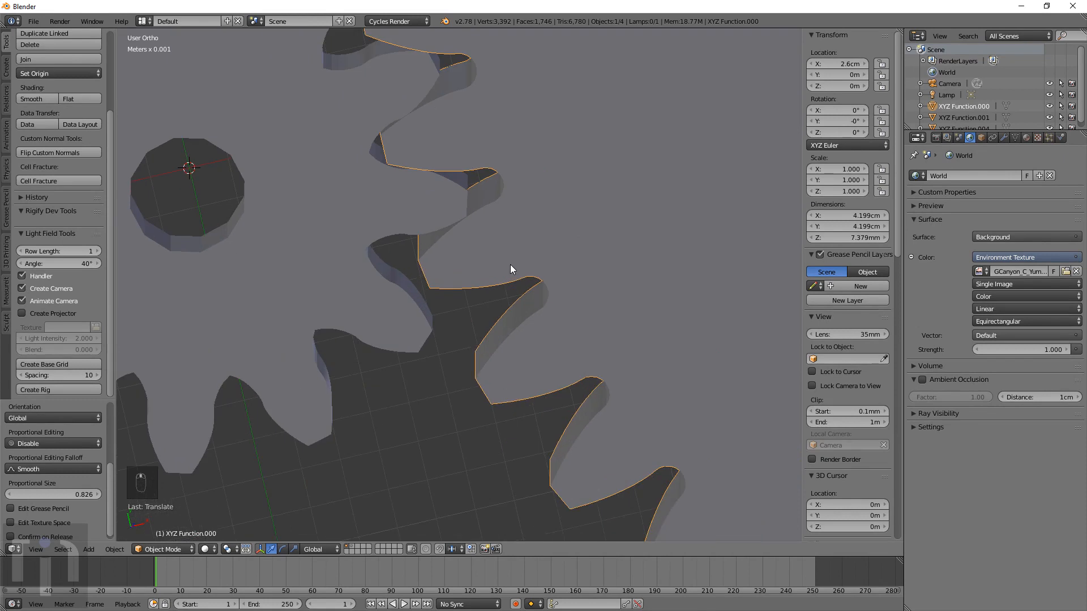
key(KP_7)
scroll(430, 221, down, 3)
shift+middle_drag(447, 278, 509, 342)
scroll(538, 294, up, 6)
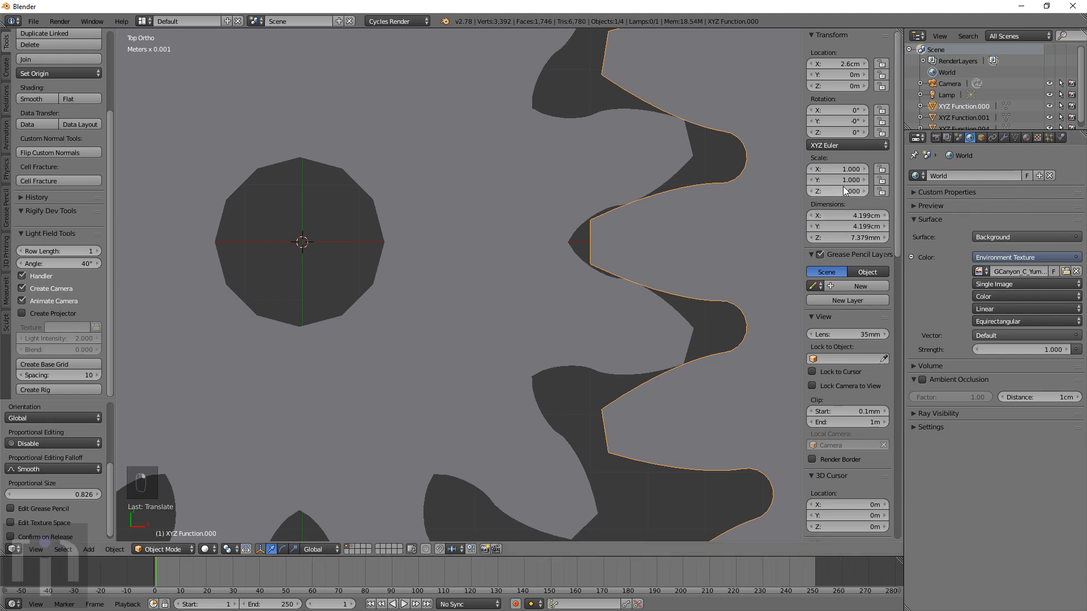
Step: Switch to the Otvinta site in the browser and view the Globoid Worm Shaft Calculator with its diagram
key(alt+Tab)
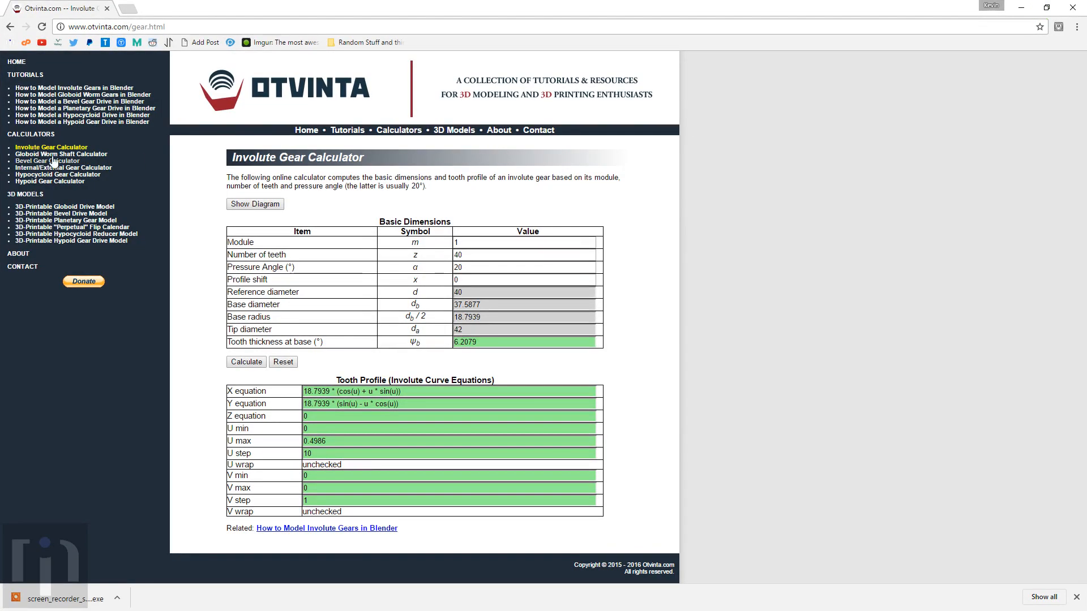
click(52, 154)
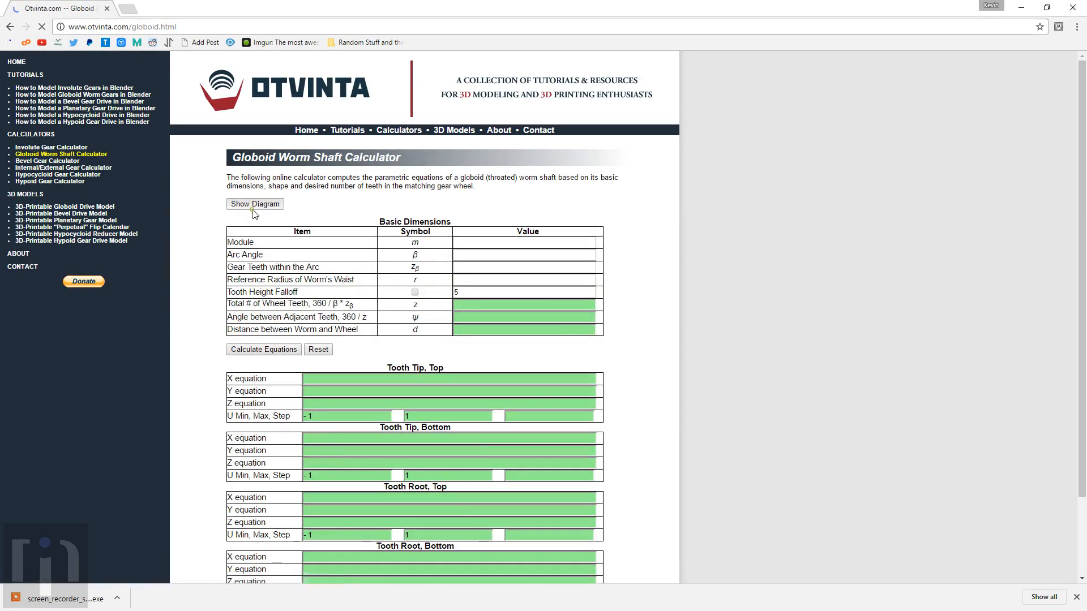
click(254, 205)
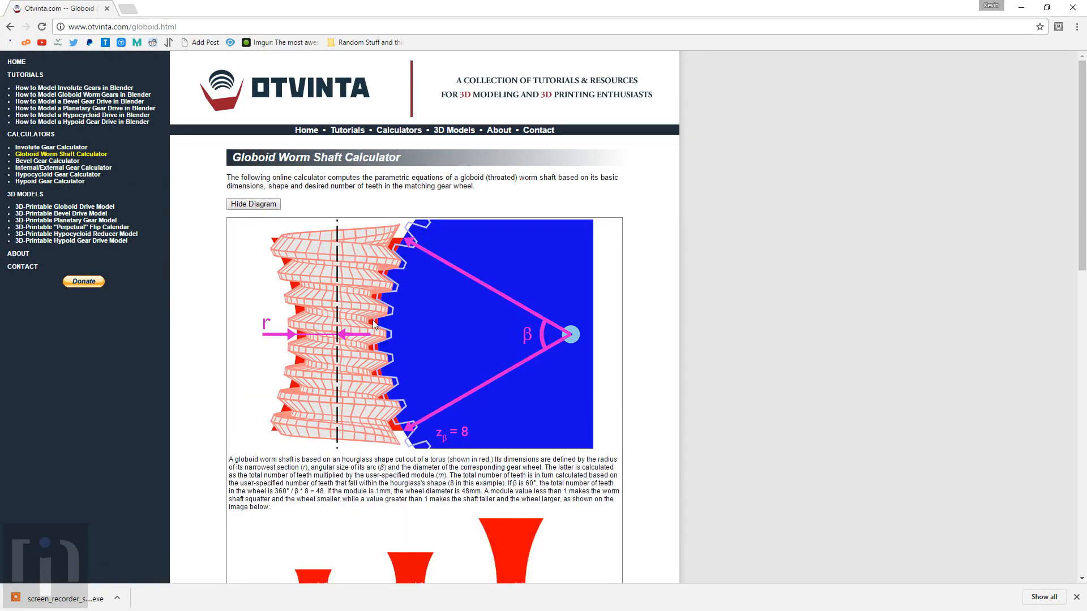
Step: View the Bevel Gear Calculator and the Internal/External Gear Calculator, showing the latter's diagram
click(67, 161)
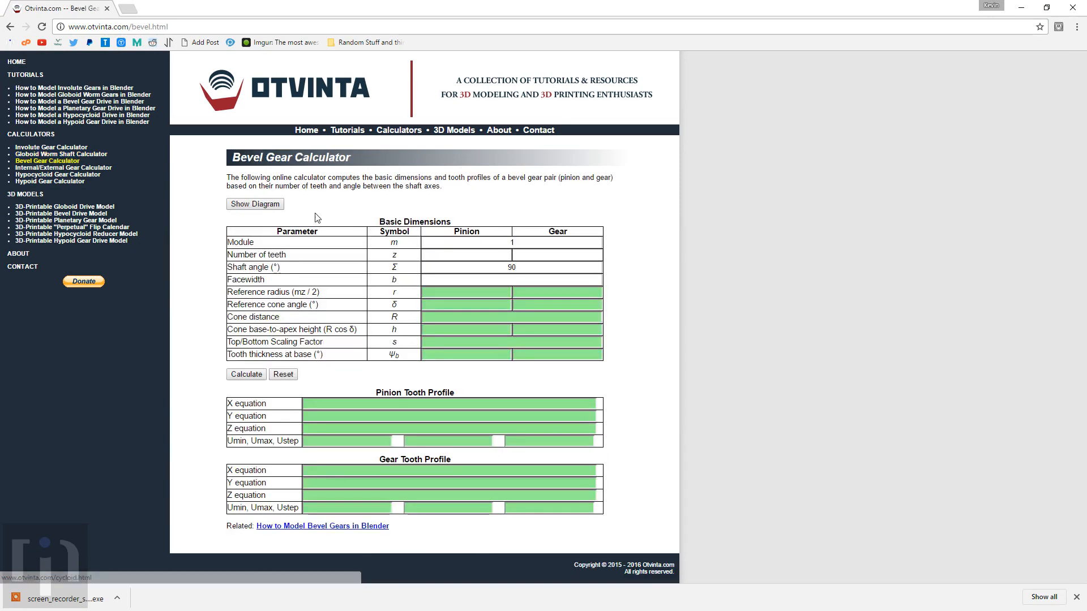
click(64, 169)
click(254, 204)
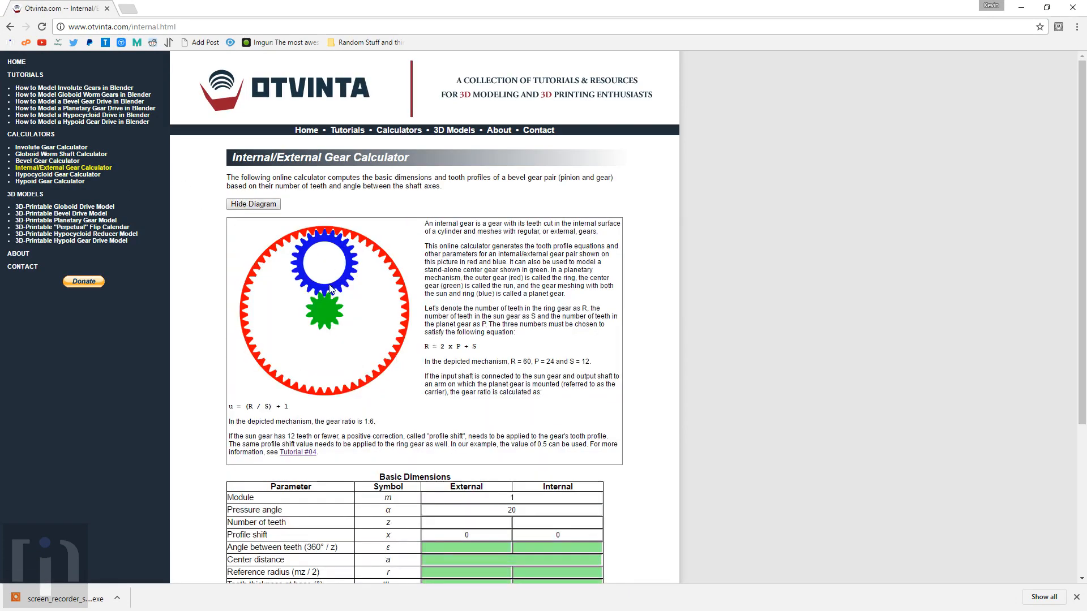
Step: View the Hypocycloid and Hypoid gear calculators with their diagrams
click(64, 175)
click(251, 197)
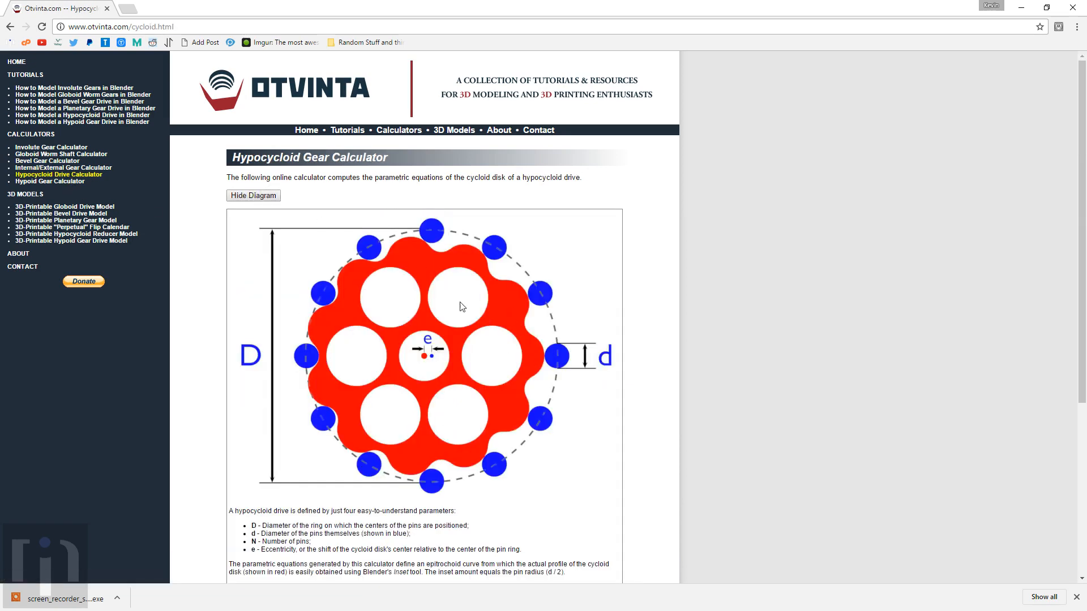
click(51, 182)
click(238, 219)
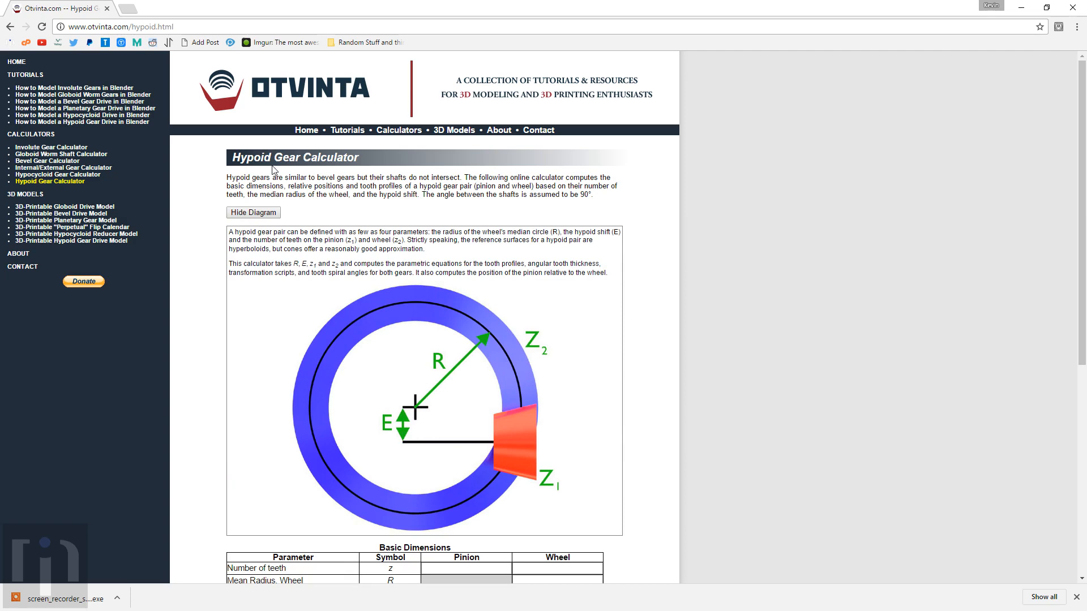
Step: Look through the 3D-printable Globoid Drive, Hypocycloid Reducer and Hypoid Gear Drive model pages
click(36, 207)
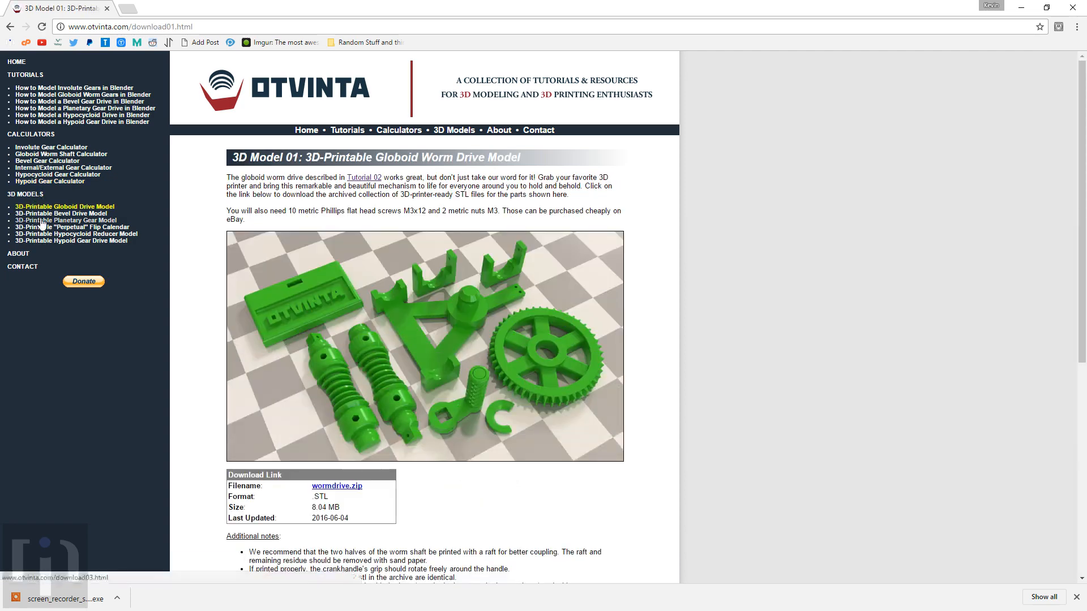
click(51, 233)
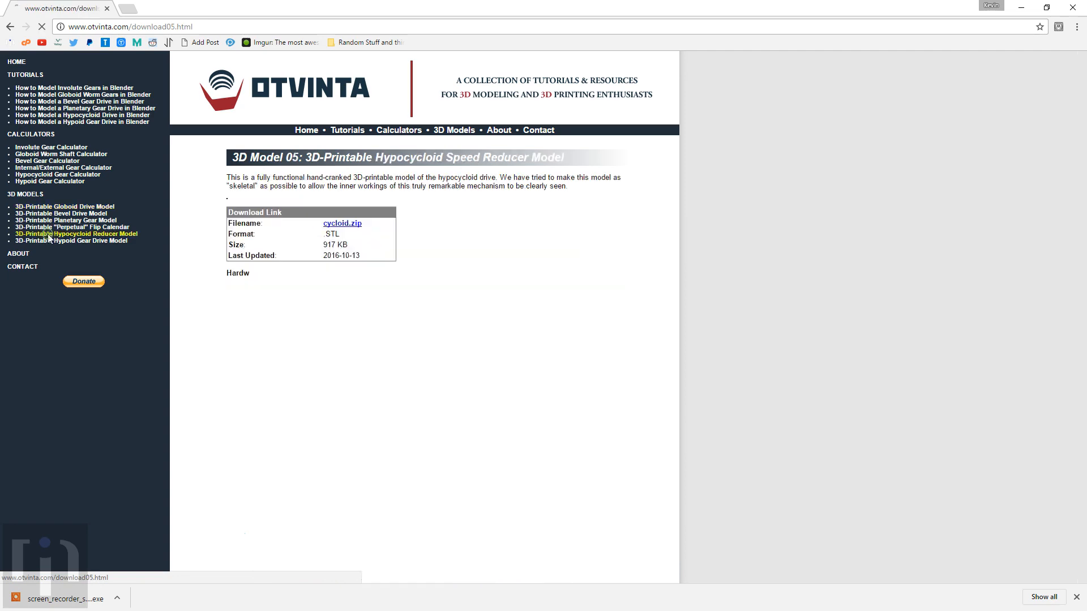
click(48, 242)
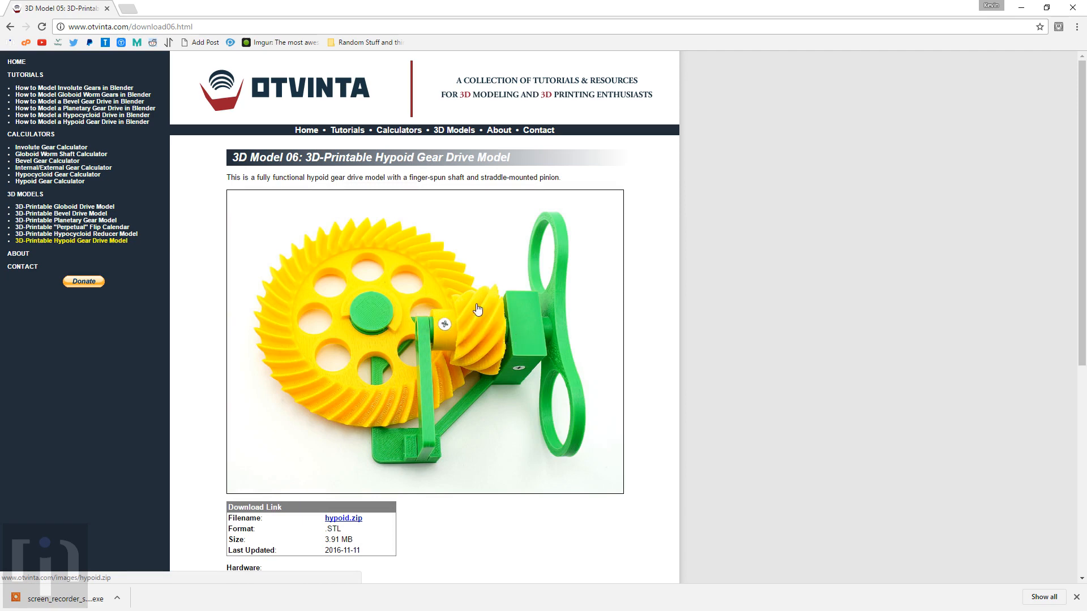
Step: View the Hypoid and Hypocycloid gear calculators, showing the Hypoid calculator's diagram and looking over its parameter table
click(58, 182)
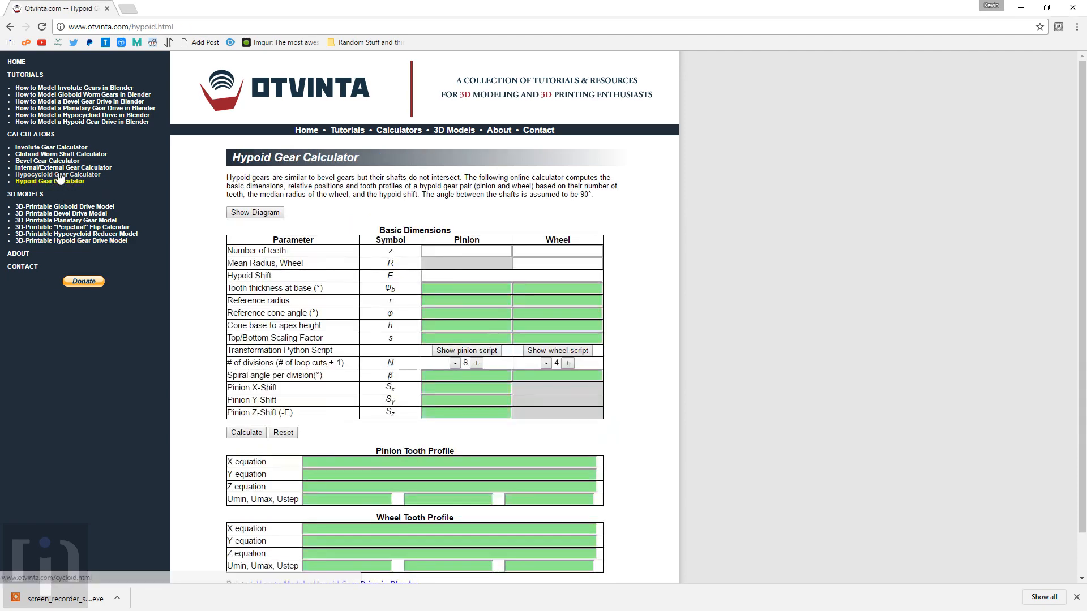
click(57, 174)
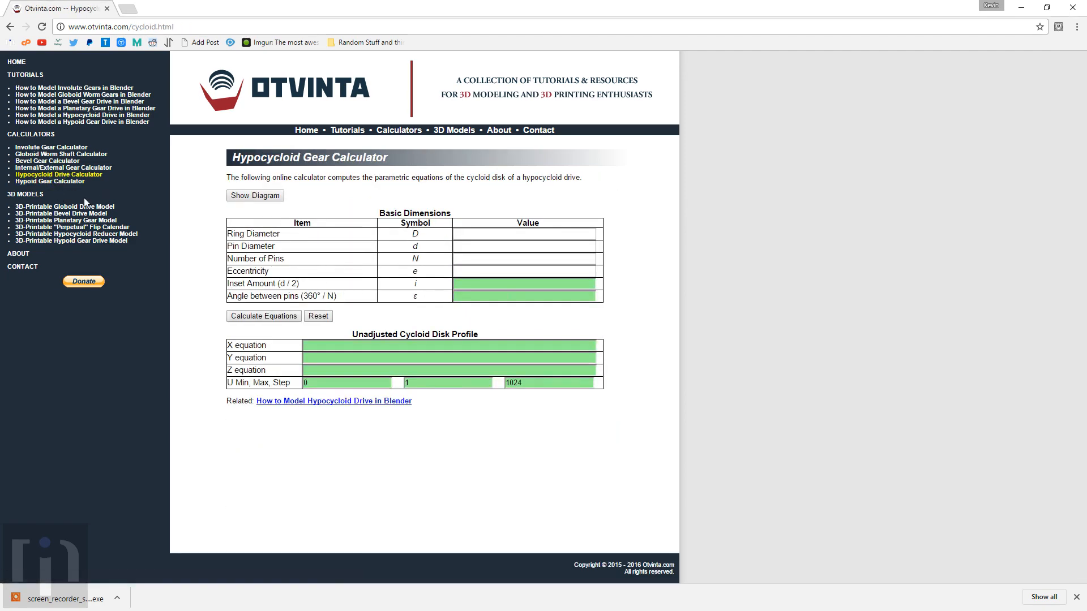
click(52, 181)
click(255, 212)
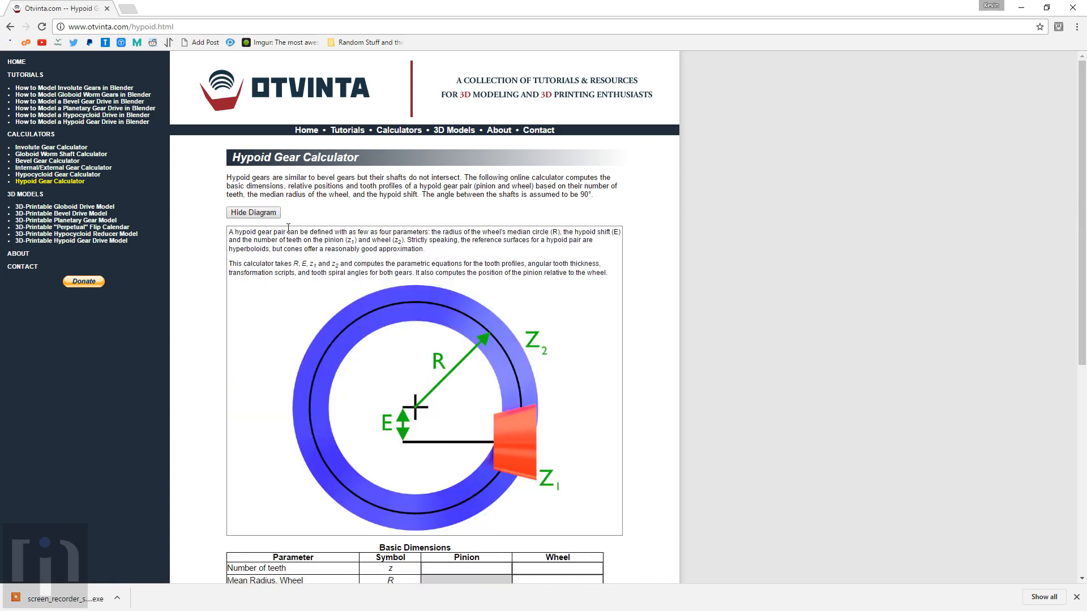
scroll(452, 413, down, 7)
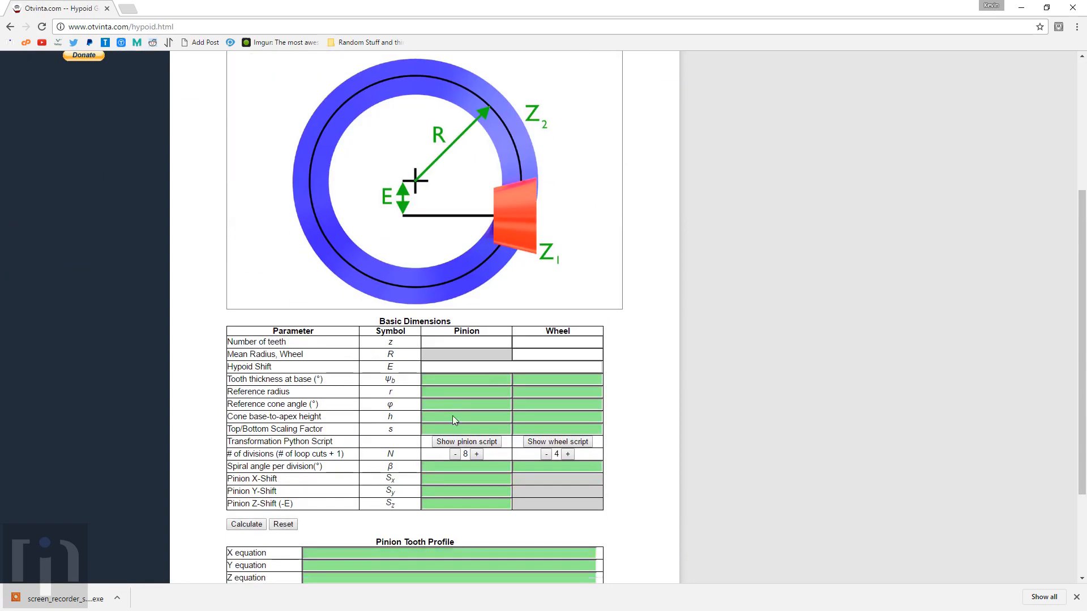
scroll(322, 319, up, 6)
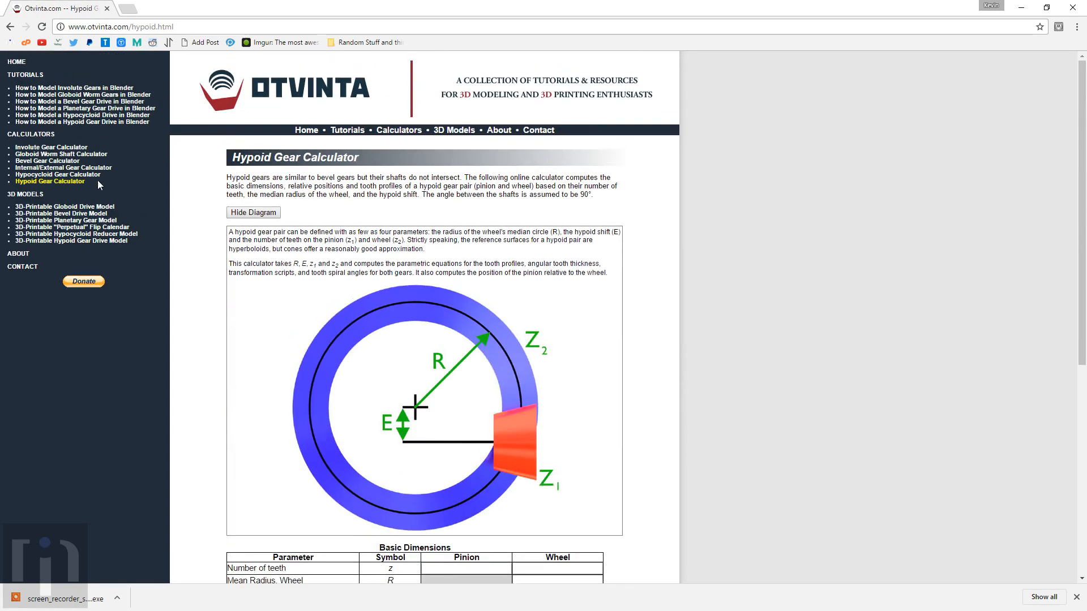
Step: View the Globoid Worm Shaft Calculator and the tutorials on modeling involute gears and globoid worm gears
click(54, 154)
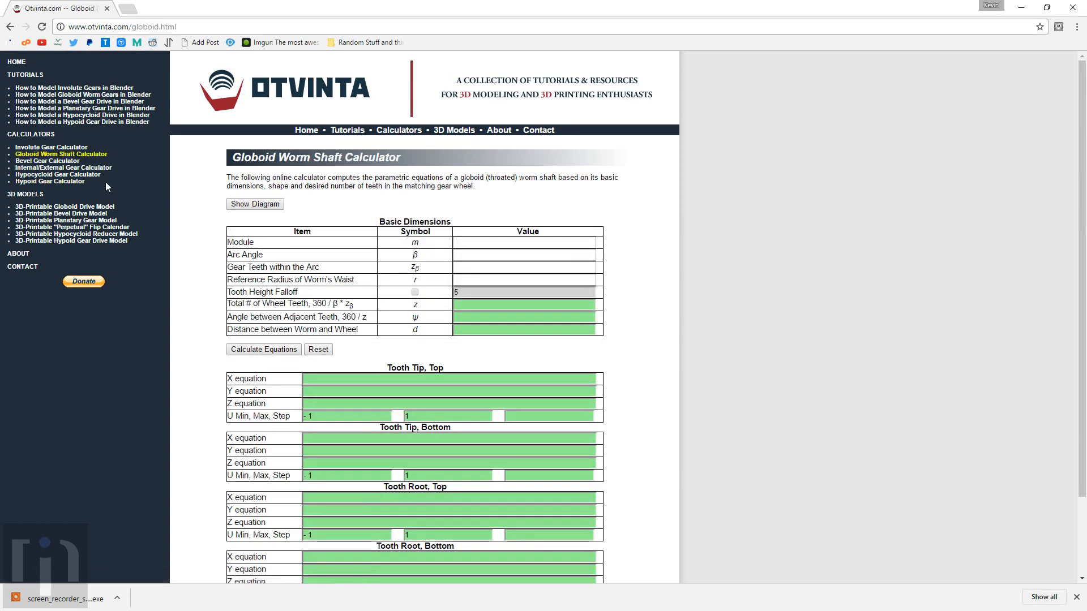
click(57, 89)
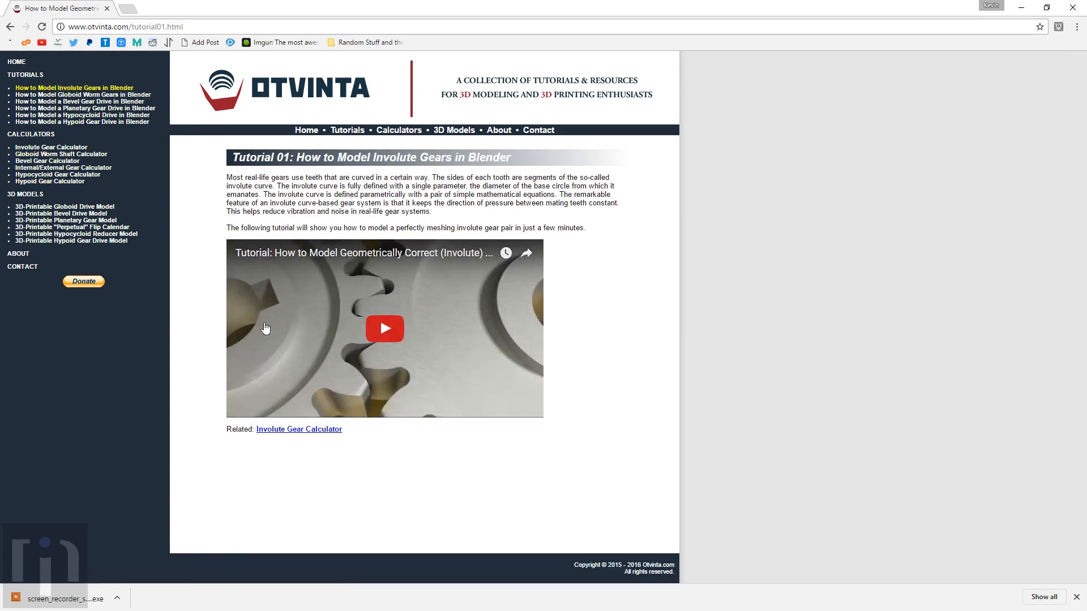
click(108, 94)
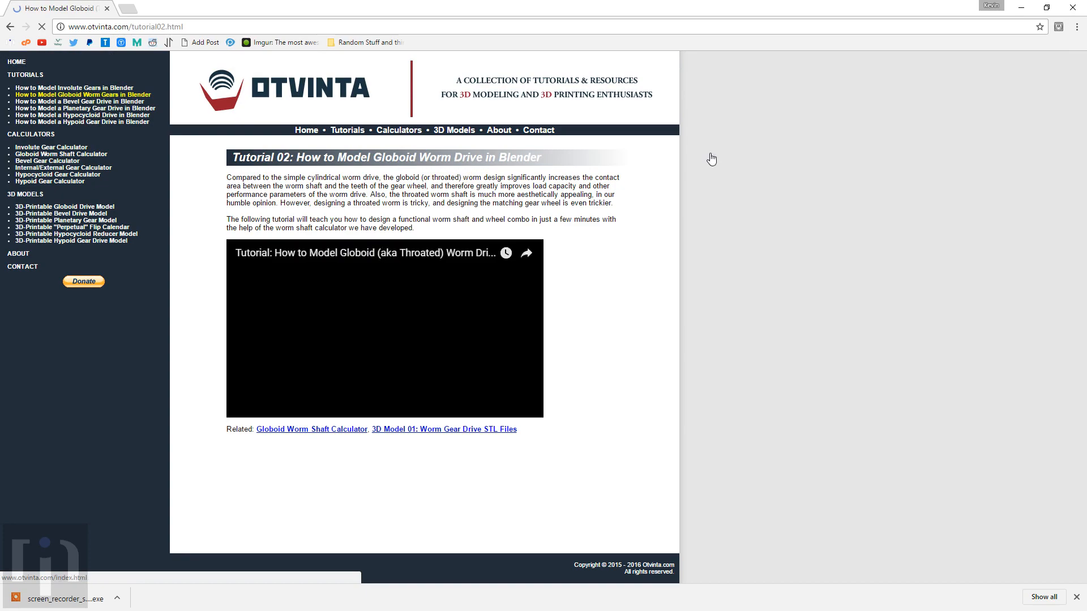
Step: Switch to Blender and set the pivot point to 3D Cursor
key(alt+Tab)
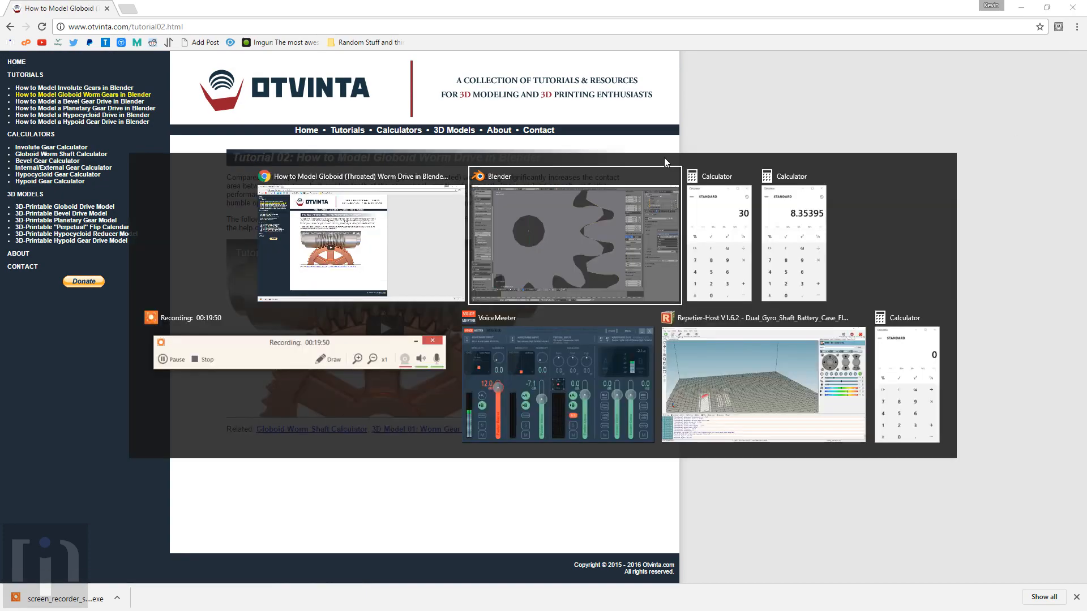
click(566, 244)
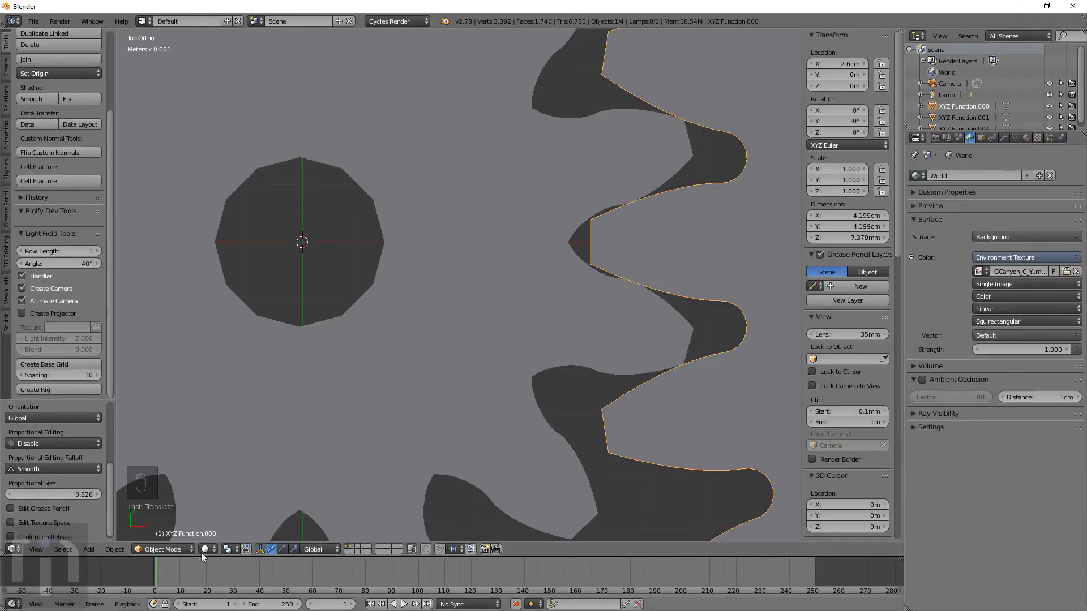
click(228, 550)
click(246, 523)
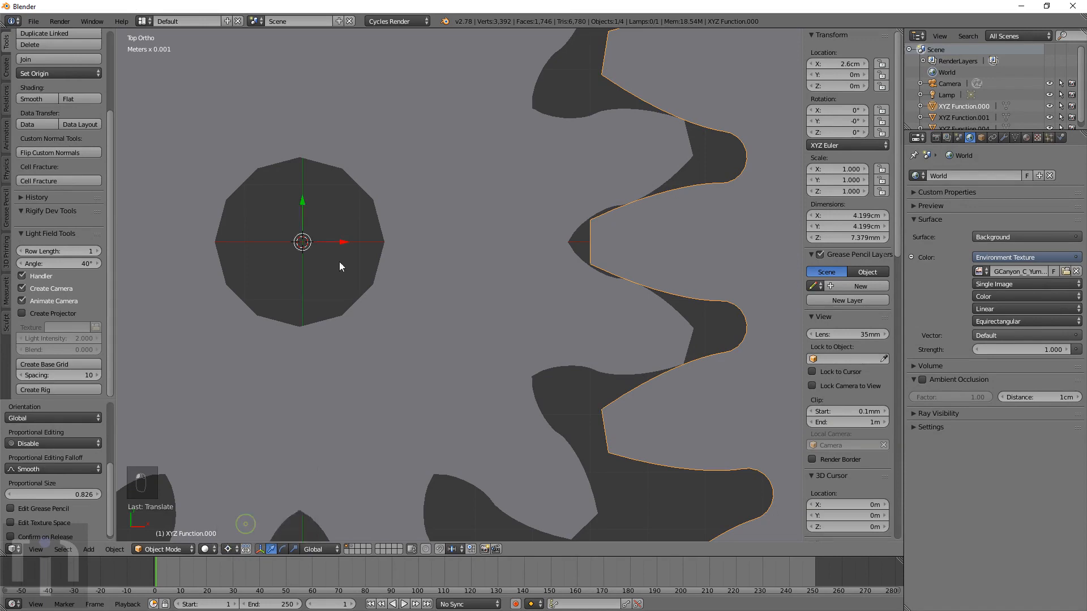
Step: Try rotating the large gear and the small gear individually about the 3D cursor, cancelling each rotation
scroll(343, 254, down, 6)
scroll(524, 303, down, 4)
middle_drag(524, 308, 568, 263)
key(r)
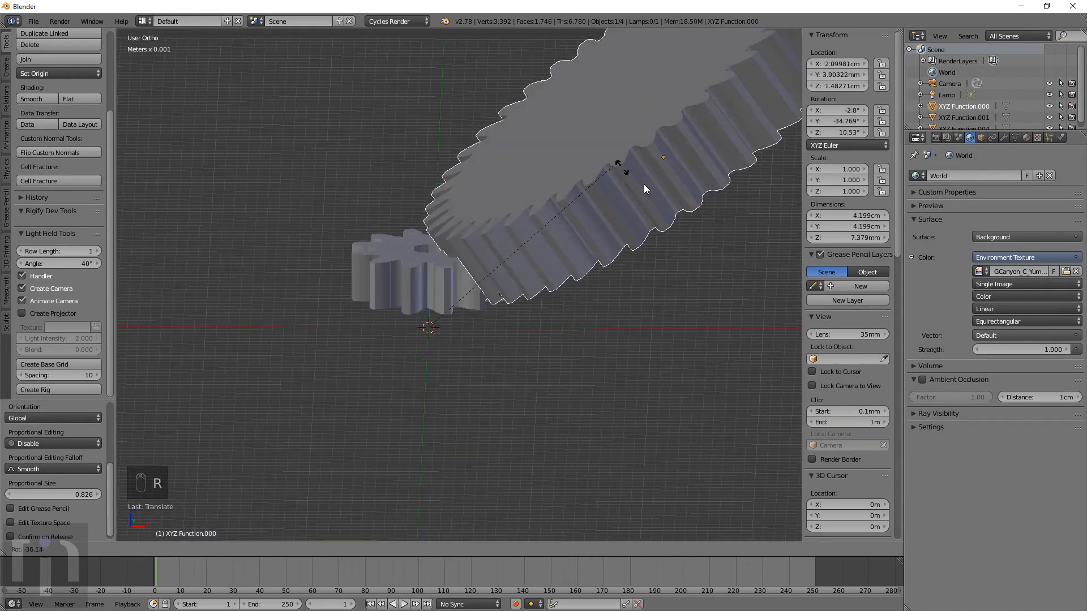
right_click(620, 376)
right_click(425, 250)
key(r)
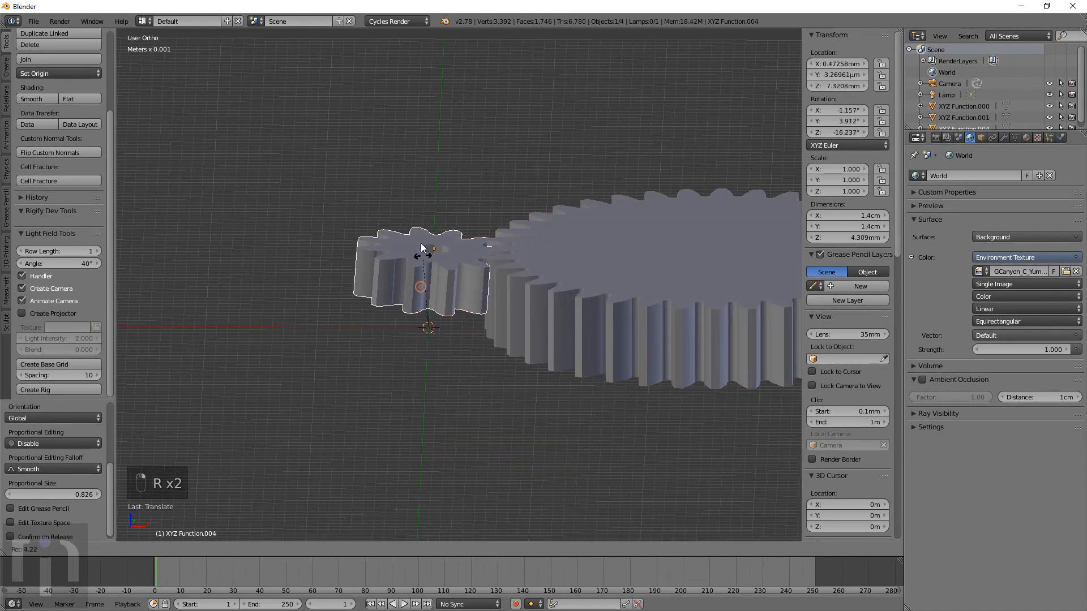
right_click(356, 261)
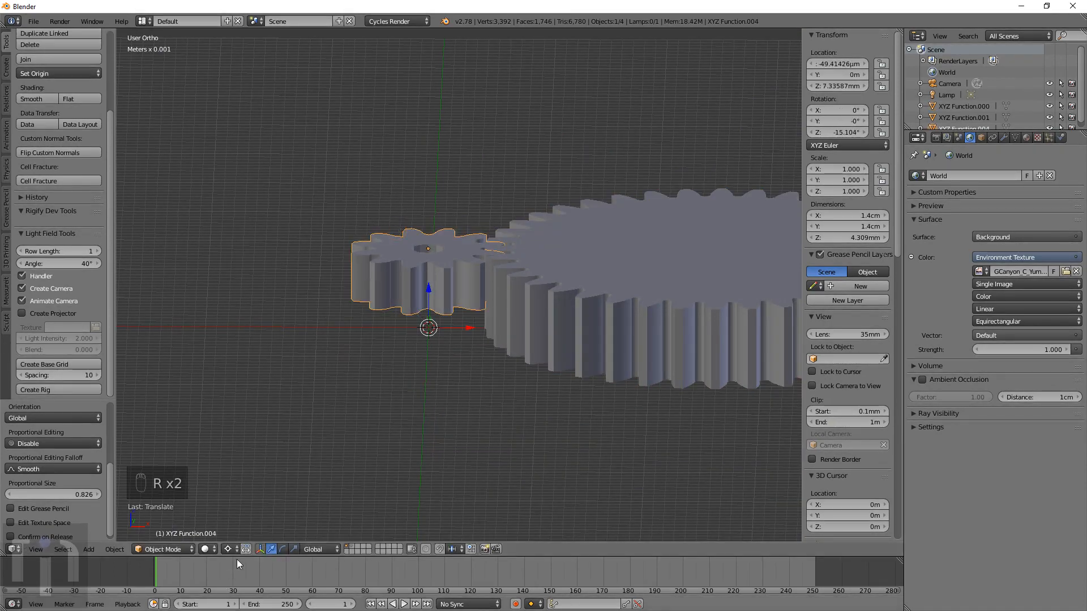
Step: Set the pivot point to Individual Origins and try rotating the small gear, cancelling the rotation
click(229, 550)
click(259, 511)
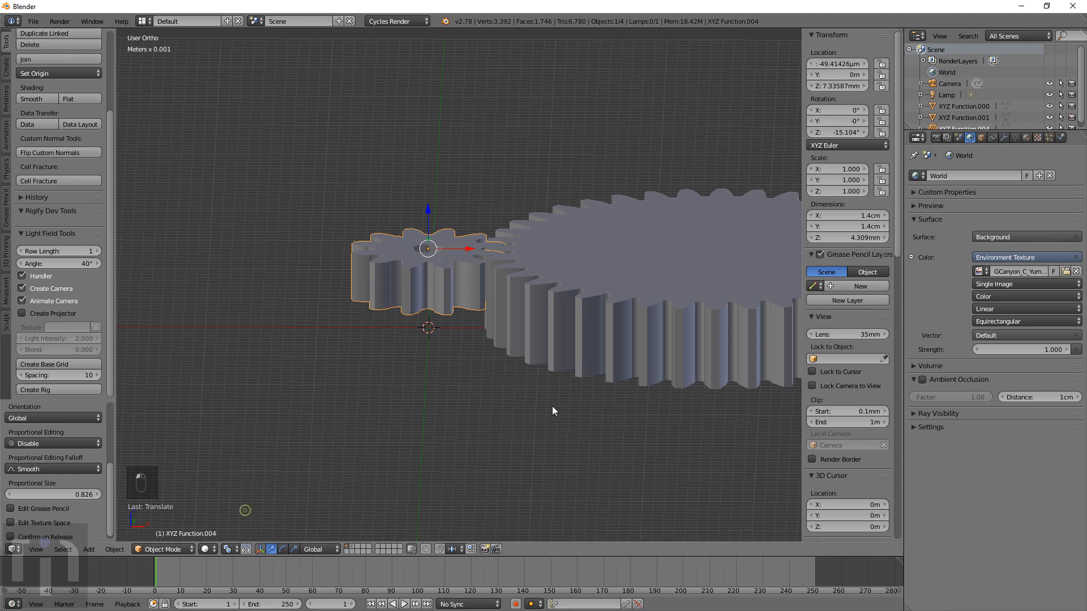
key(r)
right_click(631, 408)
Step: Set the pivot point to Median Point and try rotating both gears together and the large gear alone, cancelling each rotation
click(237, 550)
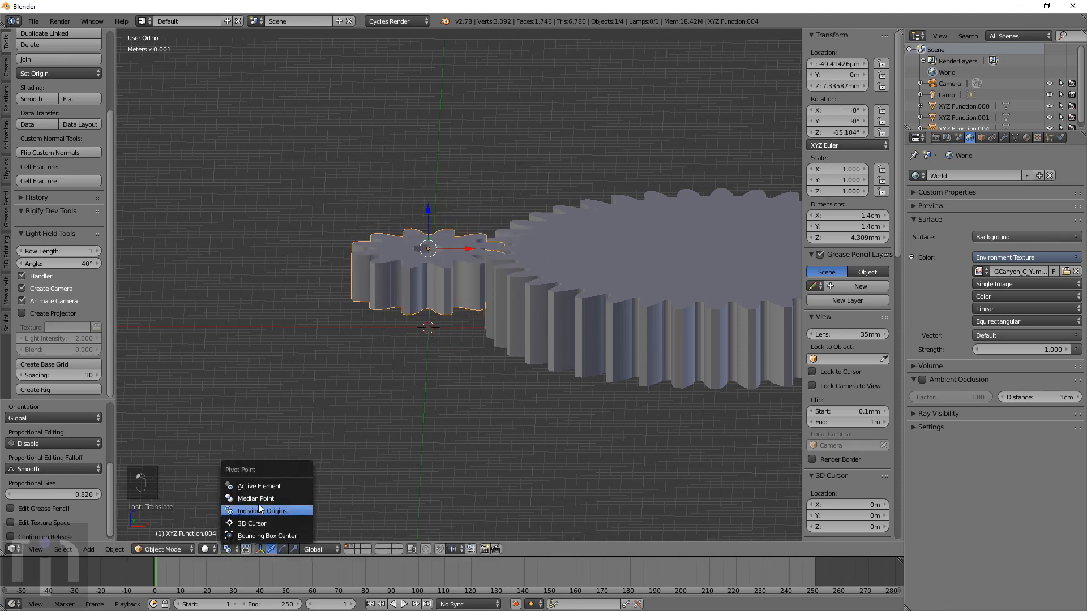
click(264, 496)
shift+right_click(572, 287)
key(r)
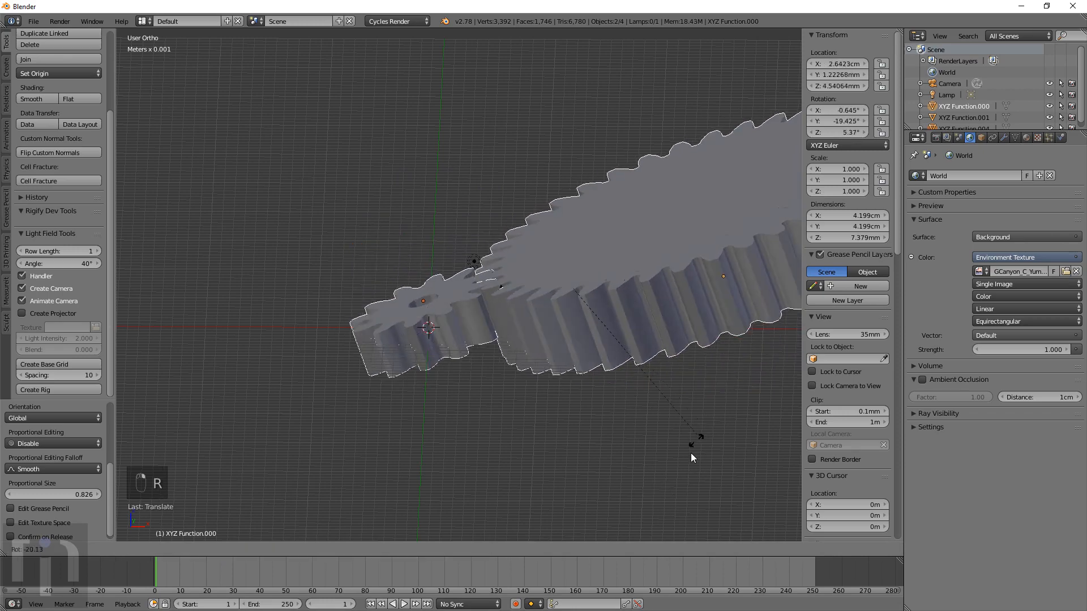
right_click(647, 488)
key(r)
right_click(676, 327)
right_click(676, 327)
key(r)
right_click(710, 391)
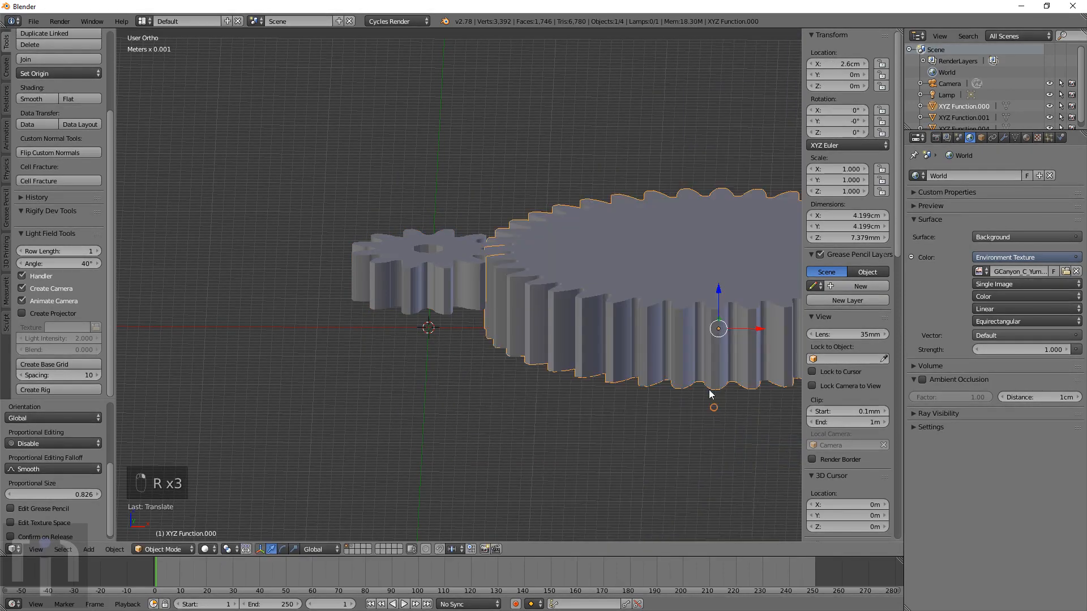
Step: Select the small gear, set the pivot point back to 3D Cursor and examine its teeth up close
right_click(468, 277)
key(period)
middle_drag(554, 306, 593, 369)
scroll(593, 369, up, 1)
scroll(585, 308, down, 5)
middle_drag(585, 308, 527, 260)
key(KP_7)
scroll(527, 259, up, 6)
scroll(452, 275, up, 5)
scroll(246, 293, down, 5)
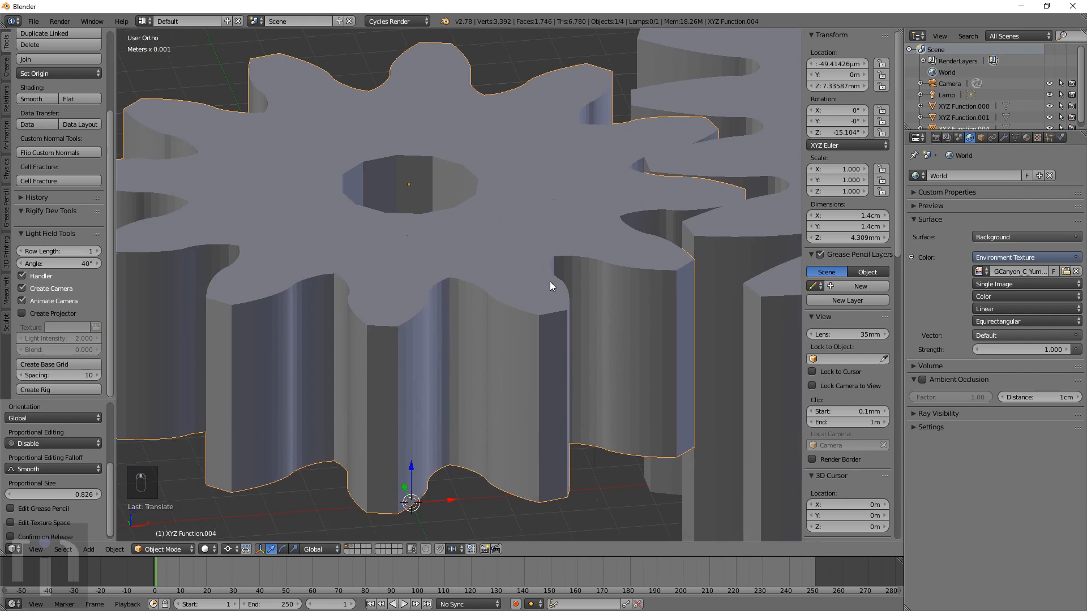
Step: In Edit Mode, select one outer tooth-tip edge of the small gear and extend the selection to all edges of similar length
key(Tab)
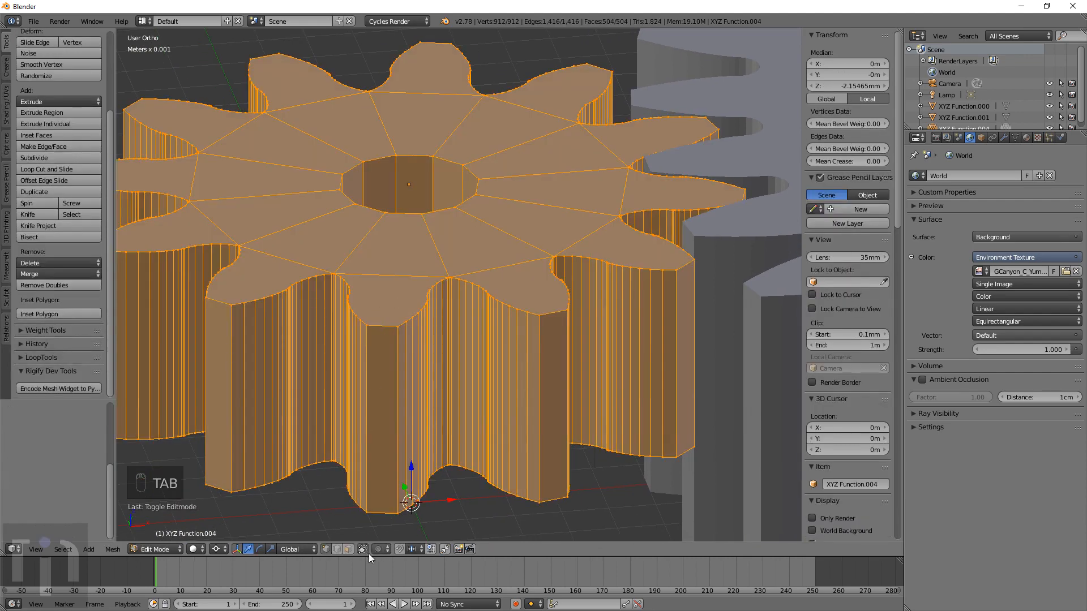
key(a)
right_click(391, 323)
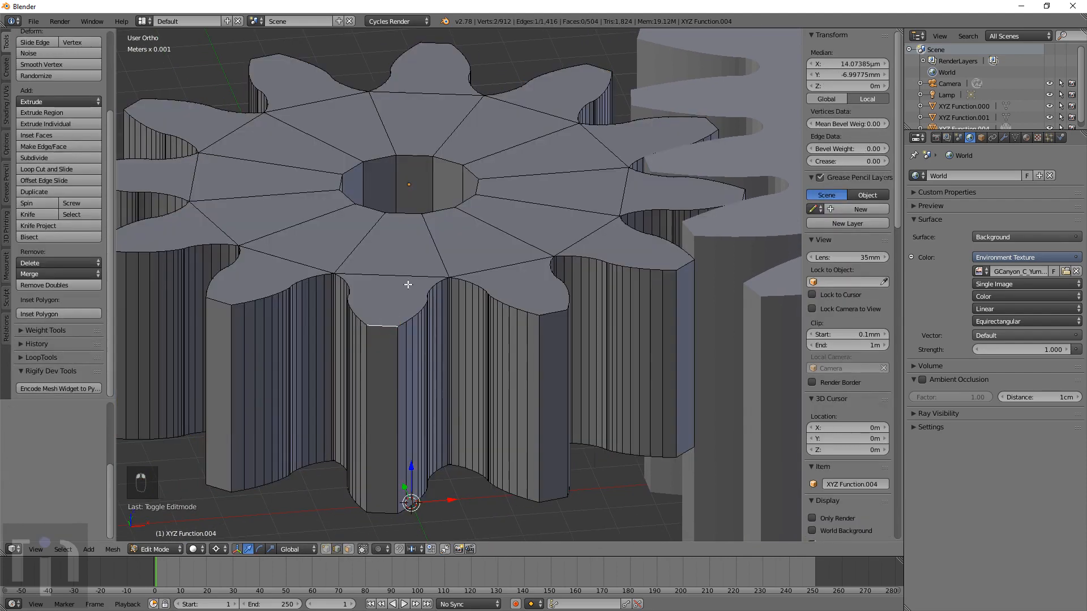
key(shift+g)
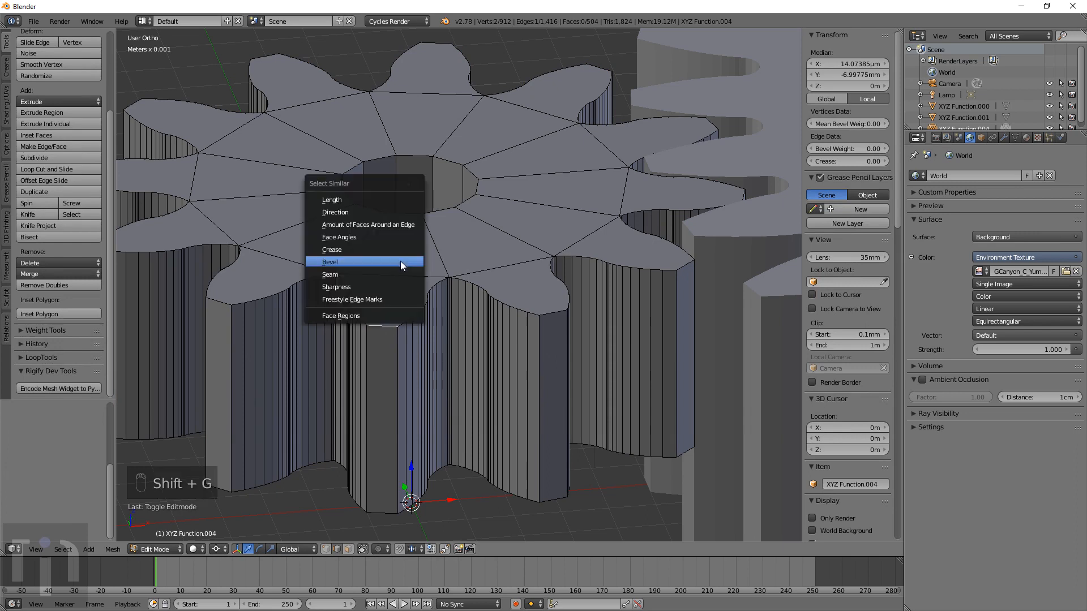
click(372, 200)
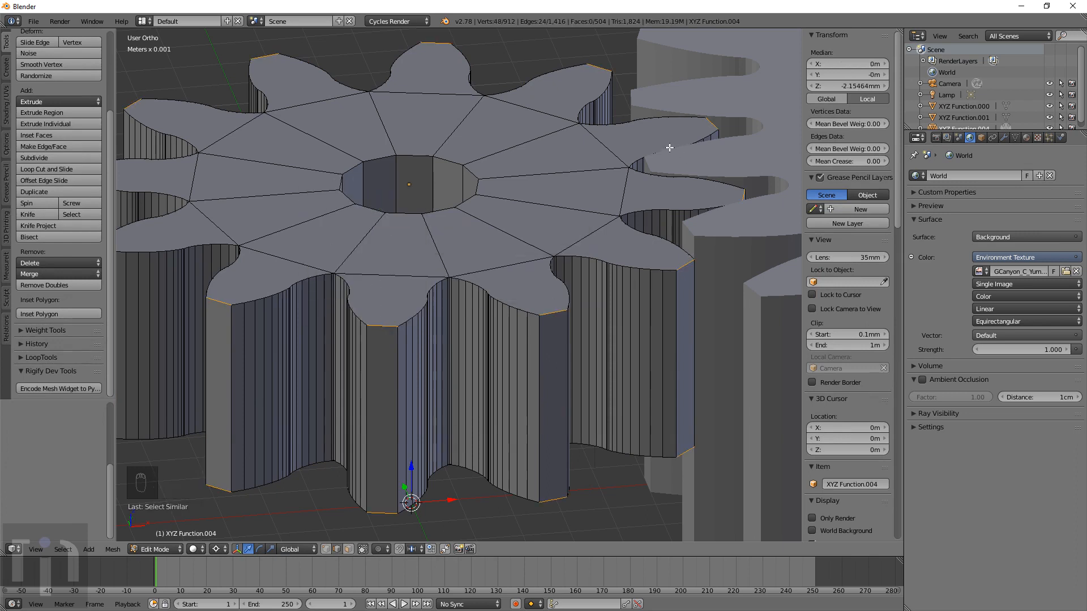
Step: Bevel the small gear's selected tooth-tip edges with 8 segments and an amount of 0.476
scroll(416, 293, down, 4)
scroll(467, 301, up, 3)
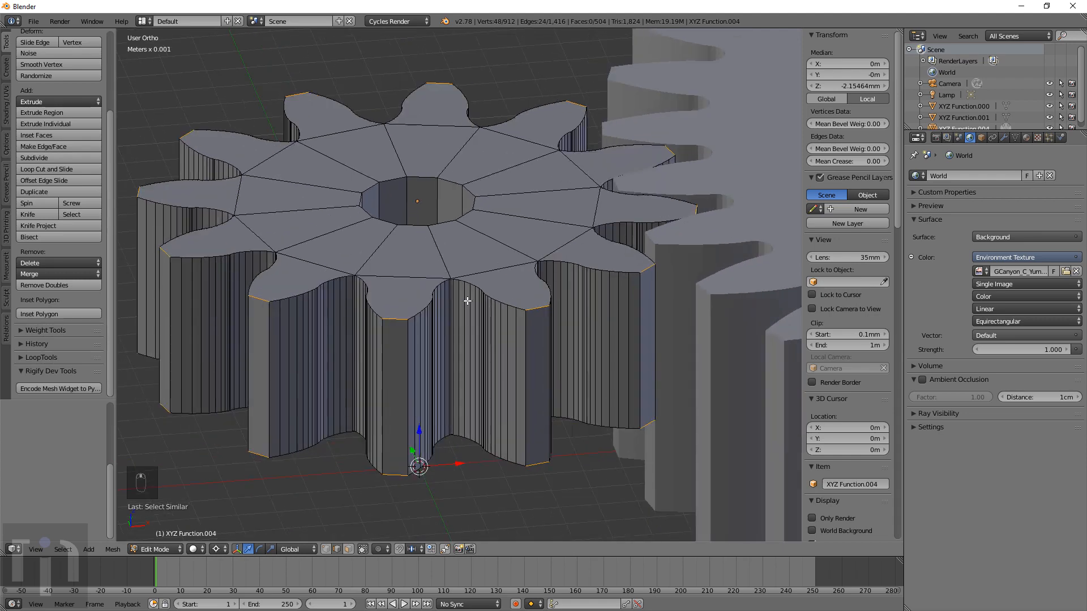
key(shift+b)
drag(467, 304, 463, 287)
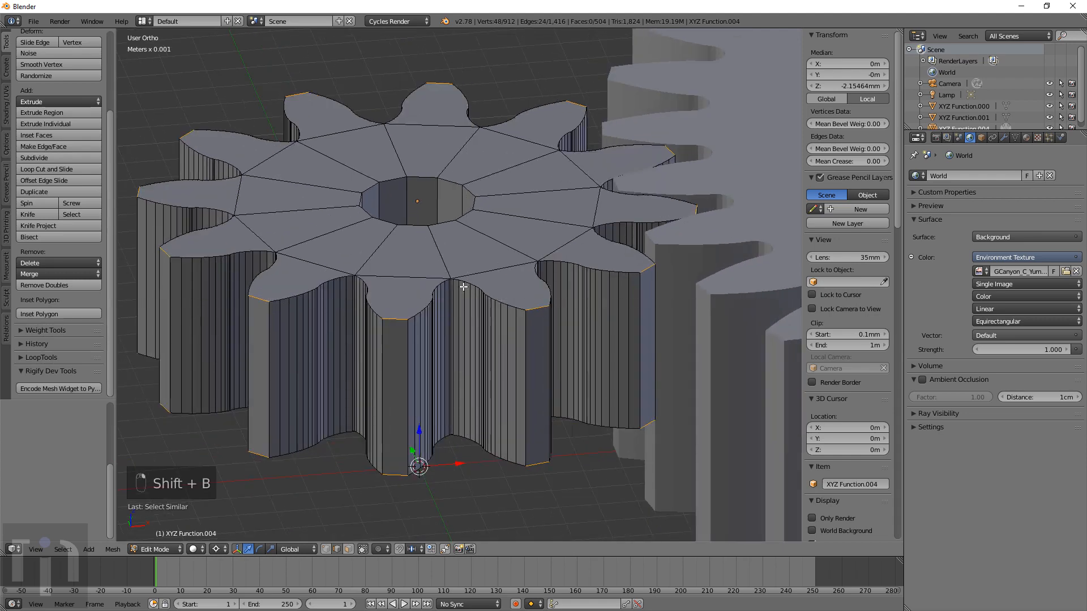
key(ctrl+b)
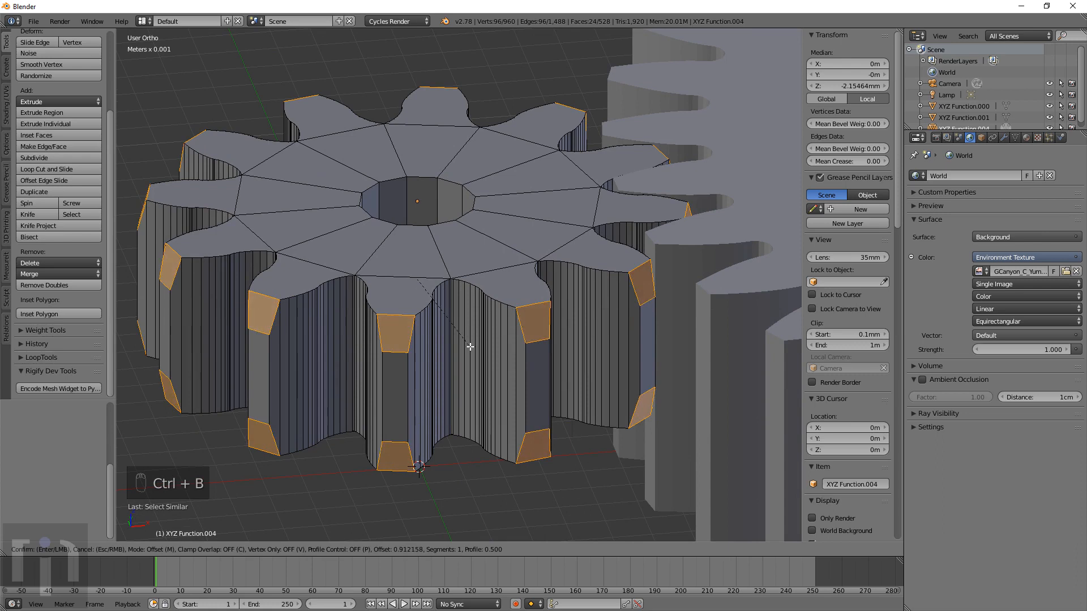
scroll(470, 328, up, 7)
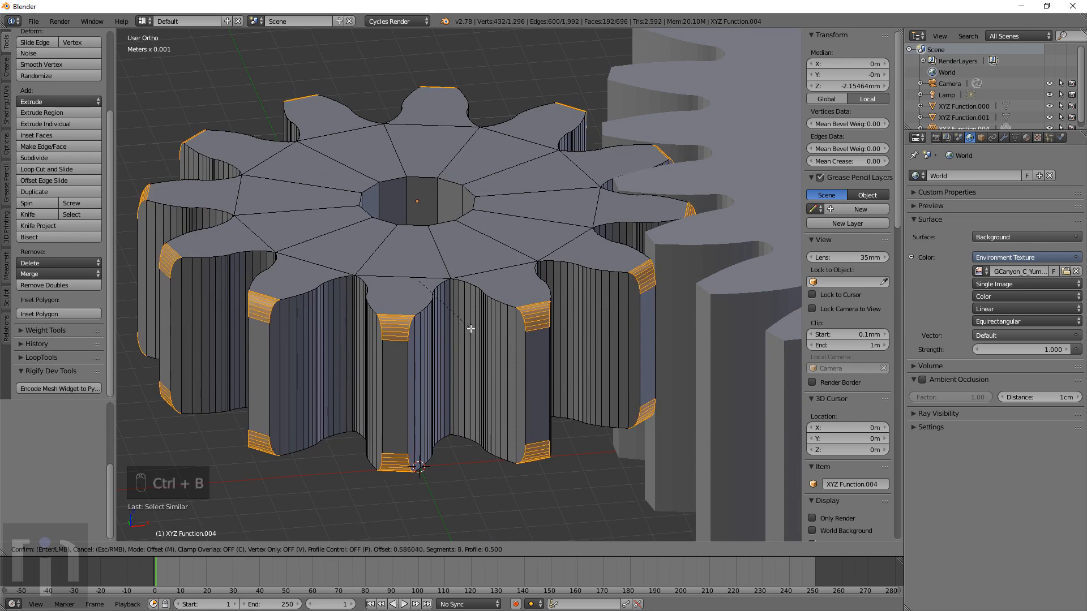
click(471, 328)
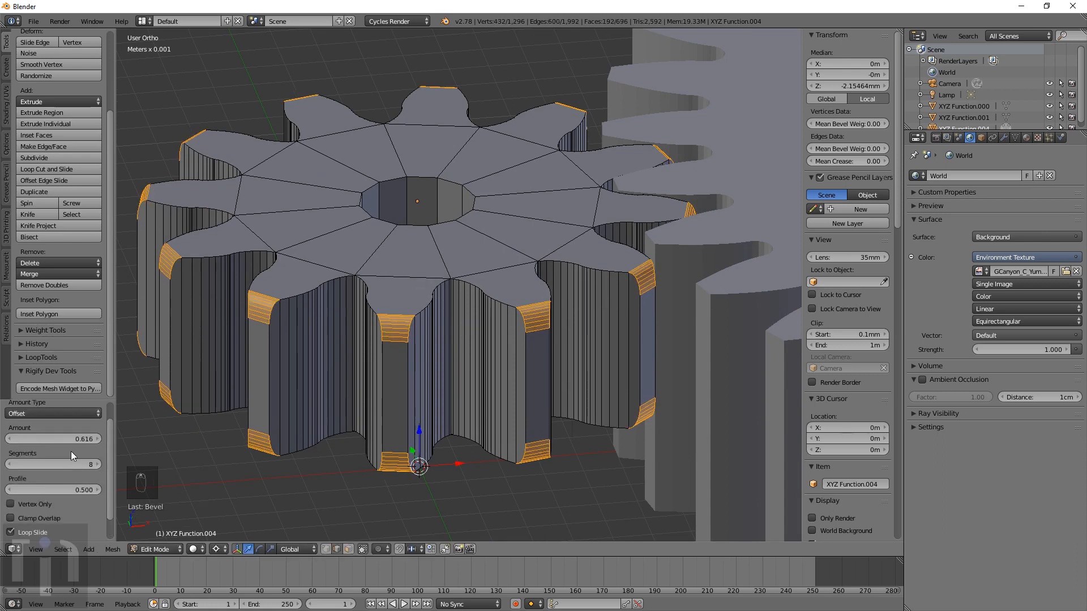
drag(70, 465, 44, 440)
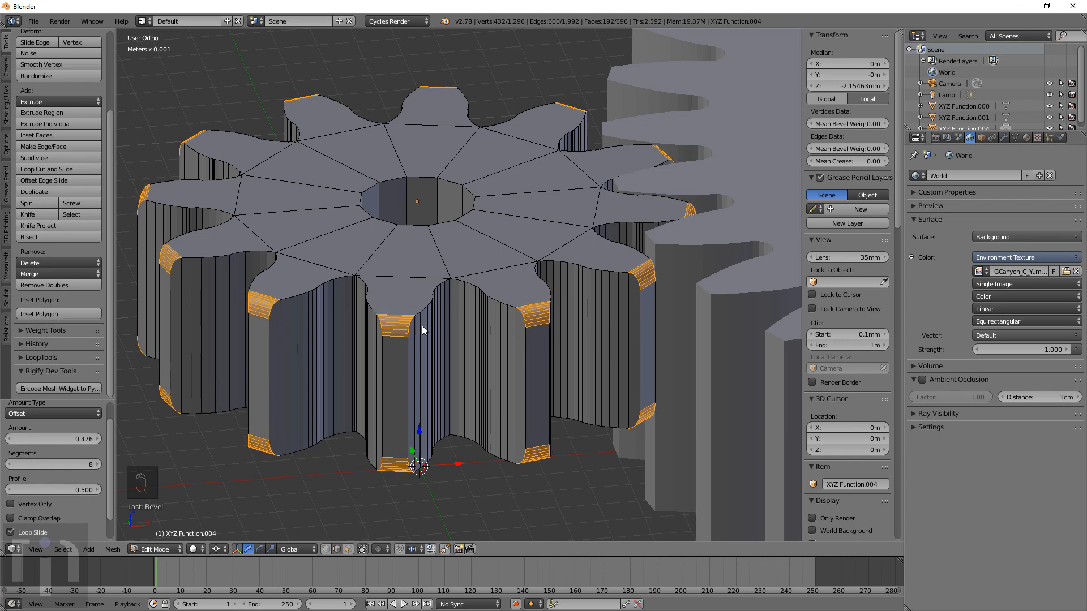
Step: Leave the small gear's Edit Mode, enter the large gear's, and select all its tooth-tip edges by similar length
key(Tab)
scroll(422, 325, down, 2)
shift+middle_drag(569, 349, 193, 322)
right_click(421, 302)
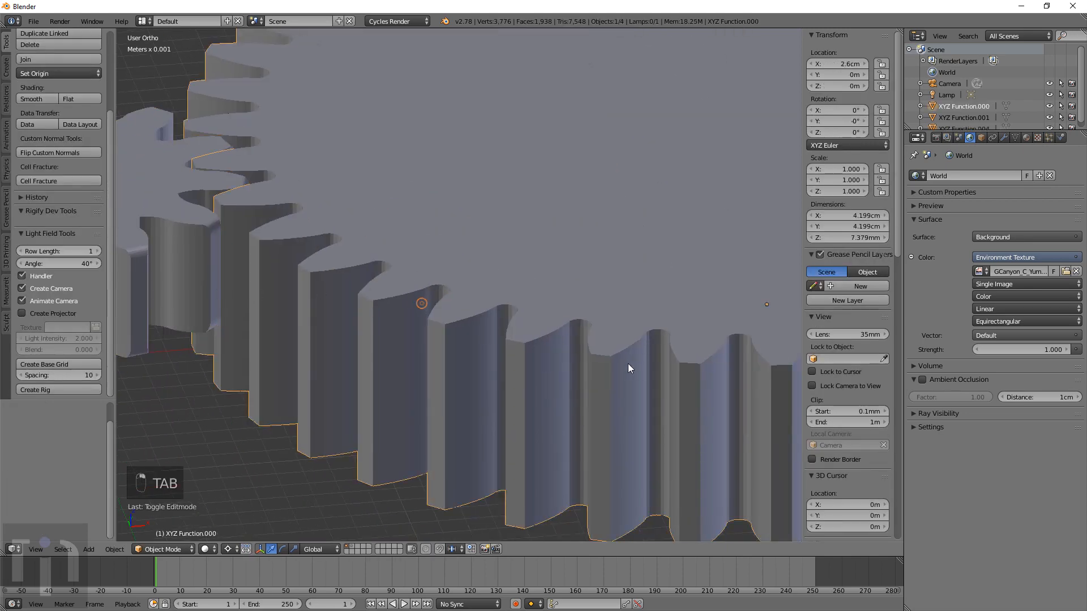
middle_drag(458, 338, 440, 342)
key(Tab)
right_click(602, 312)
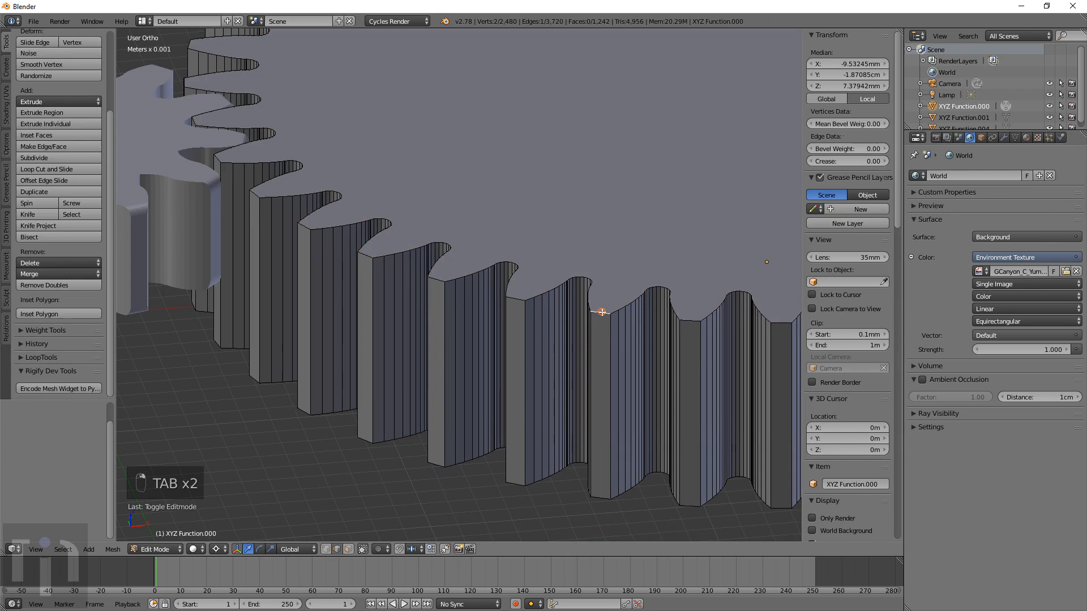
key(shift+g)
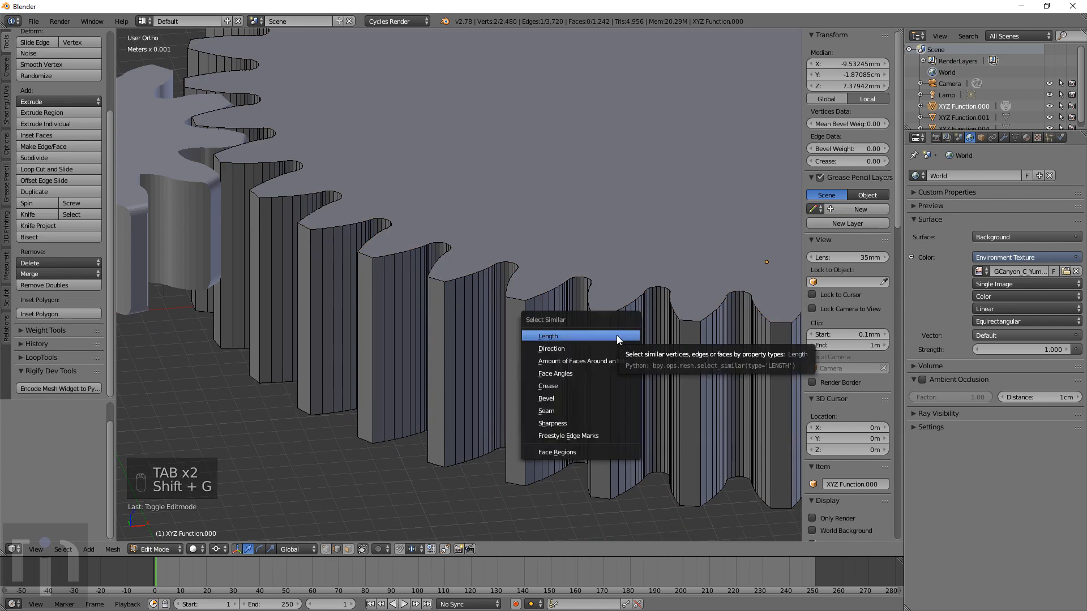
click(617, 335)
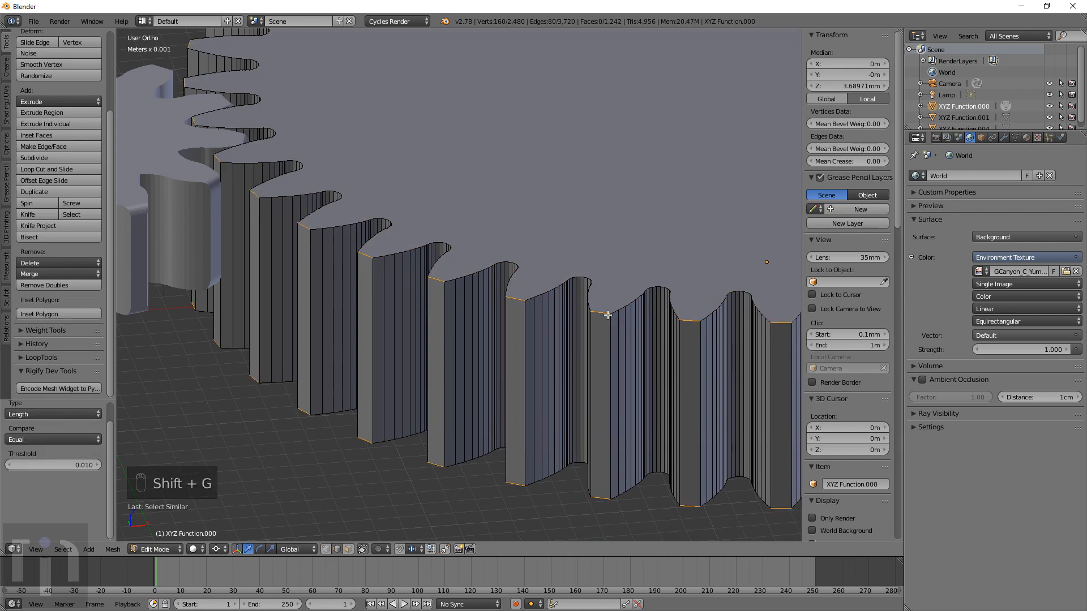
Step: Bevel the large gear's tooth-tip edges with 8 segments and an offset of about 0.67, and inspect the gears in Object Mode
key(ctrl+b)
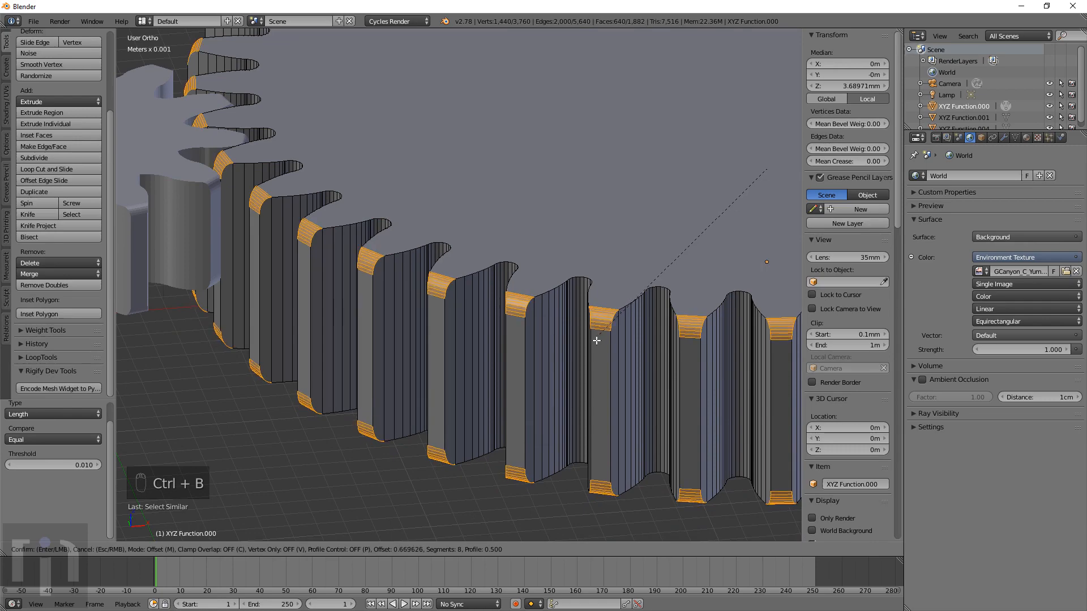
click(596, 341)
key(Tab)
scroll(584, 287, down, 5)
middle_drag(580, 290, 607, 298)
scroll(589, 311, up, 6)
middle_drag(478, 288, 460, 346)
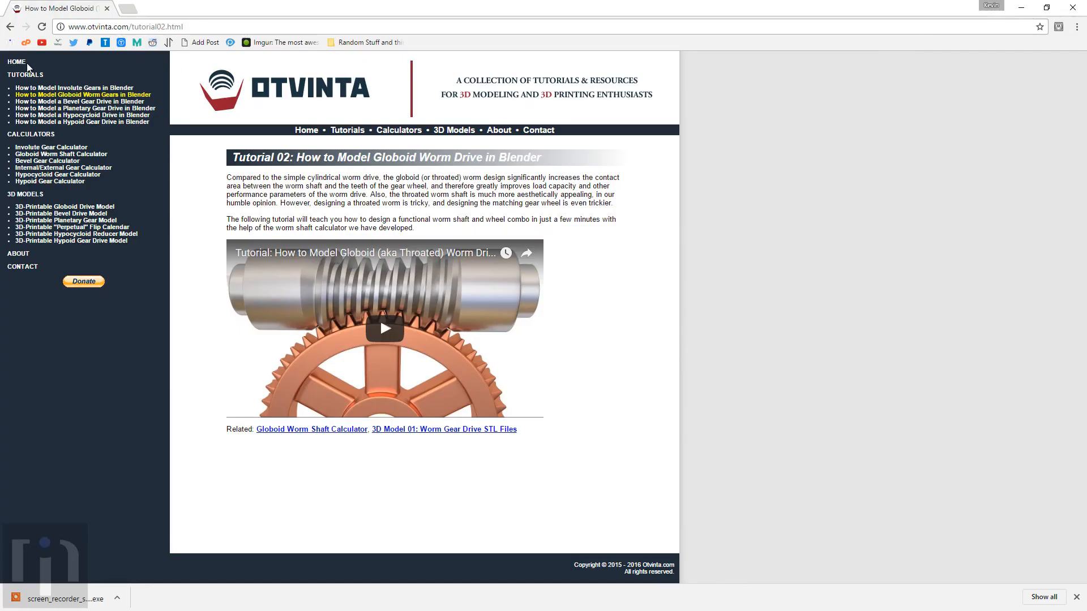
Step: Look through the Latest Updates on Otvinta's home page and open the tutorial on designing a bevel gear drive in Blender
click(27, 63)
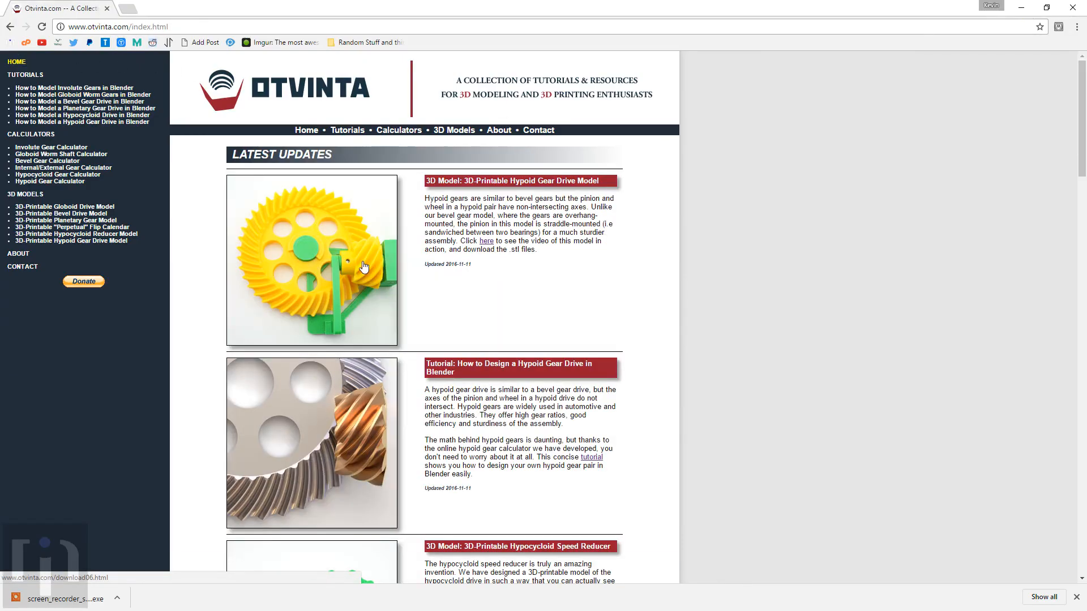
scroll(456, 301, down, 20)
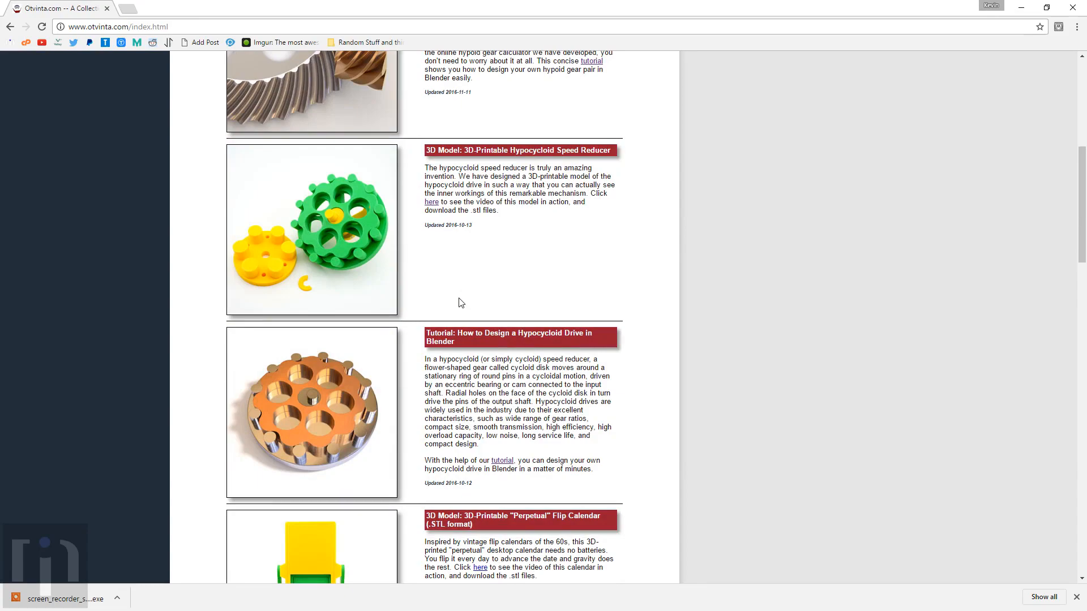
scroll(460, 303, down, 12)
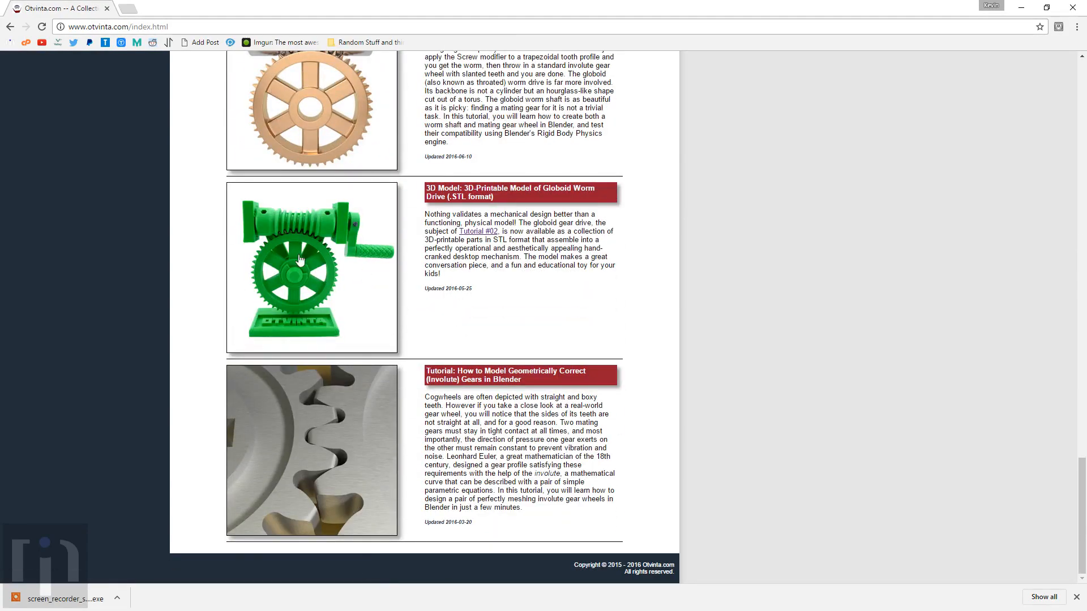
scroll(293, 261, up, 7)
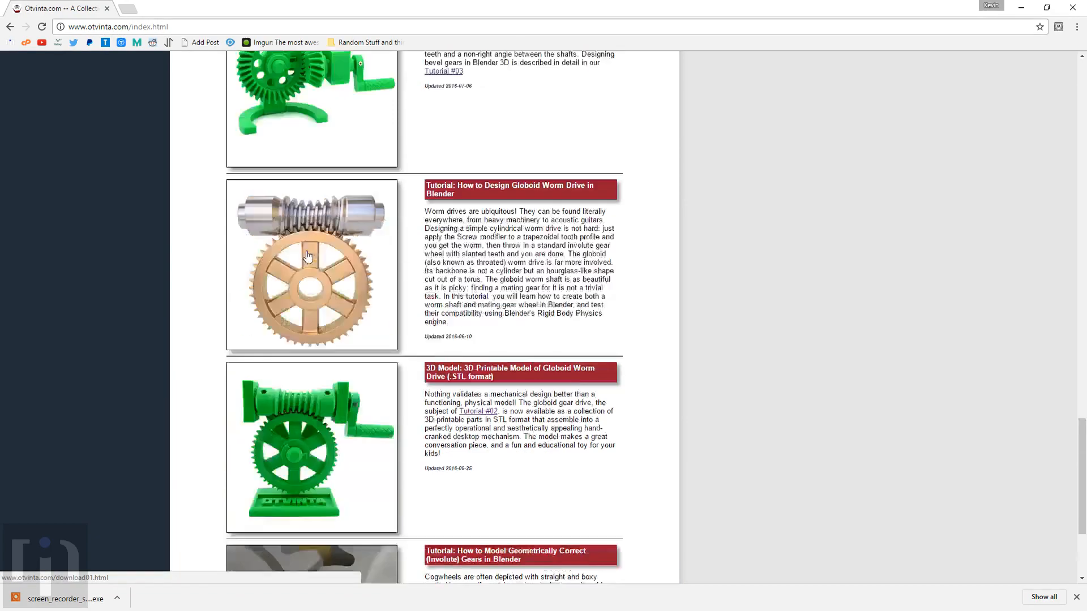
scroll(330, 341, up, 12)
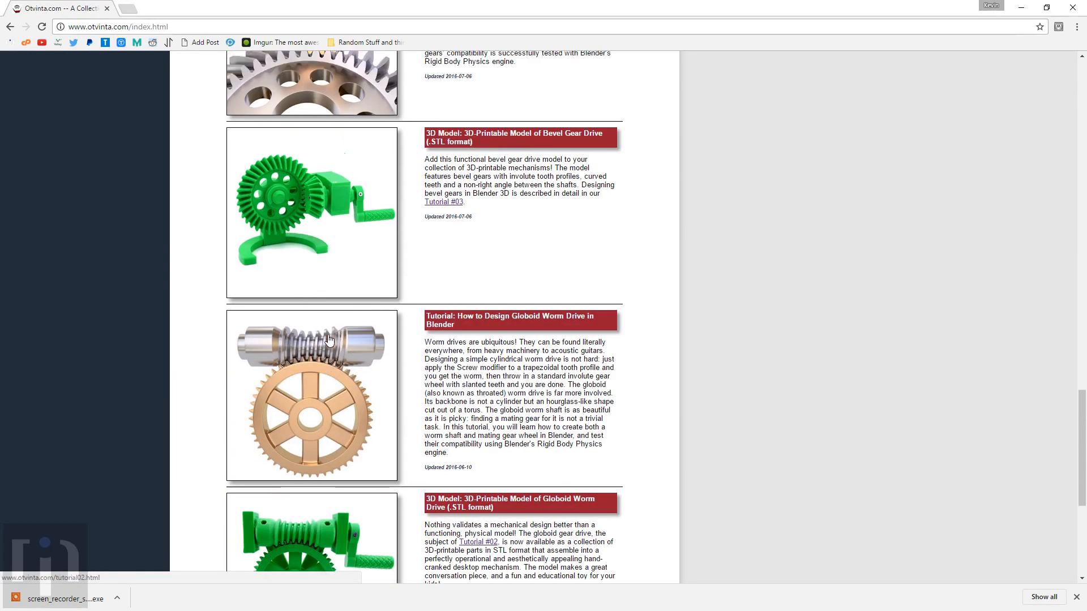
scroll(330, 341, up, 18)
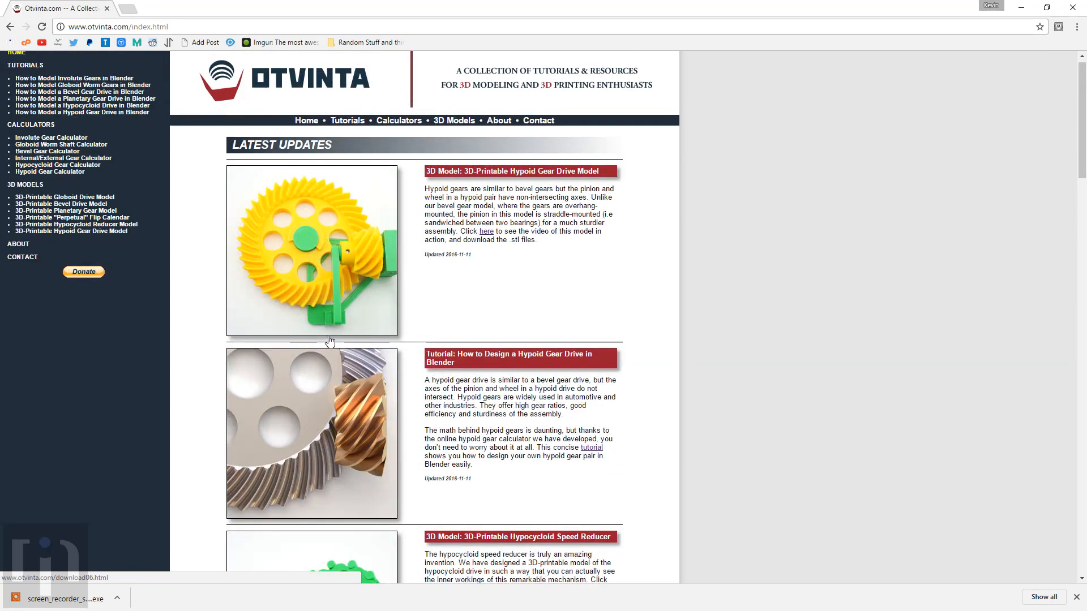
scroll(330, 340, down, 11)
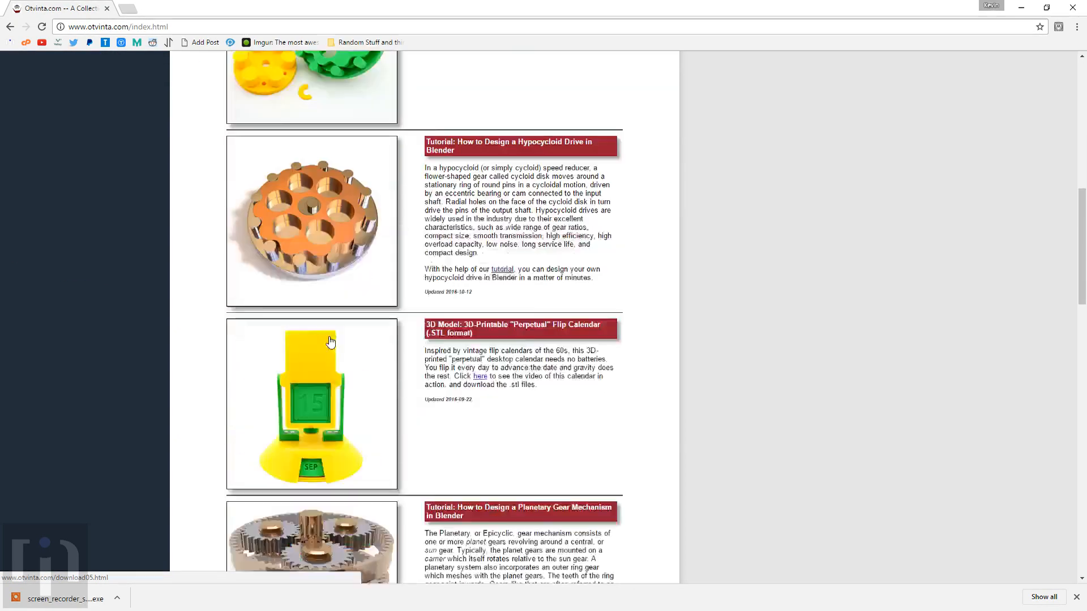
scroll(330, 327, down, 11)
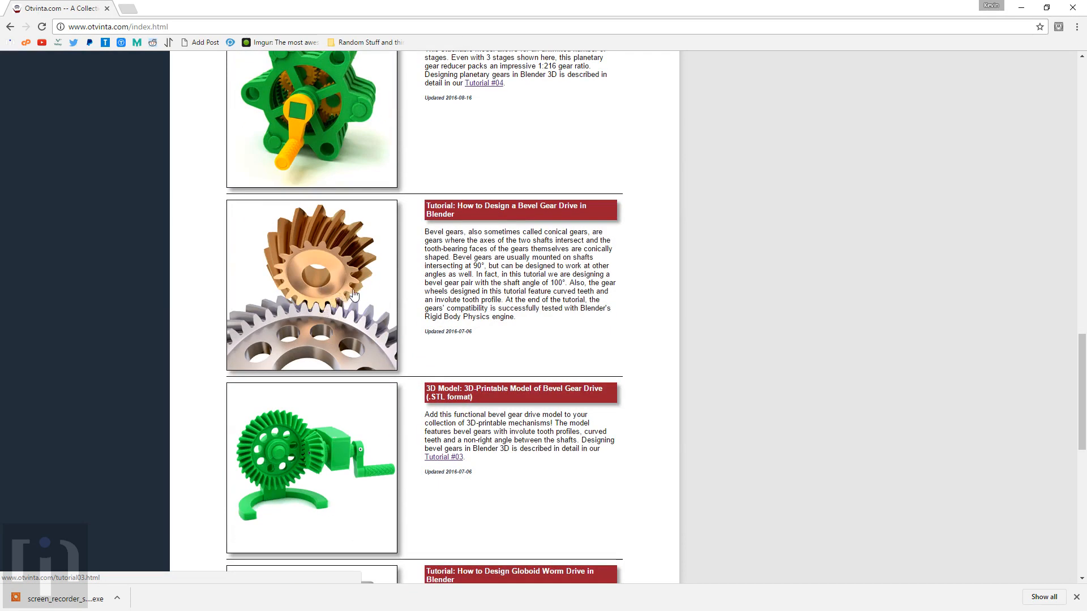
click(355, 269)
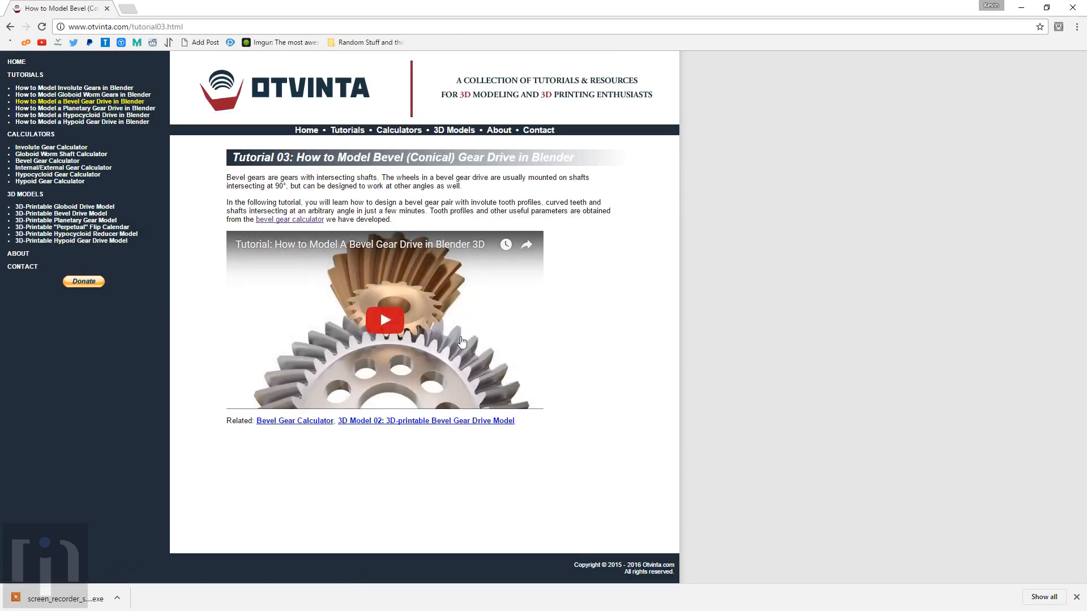